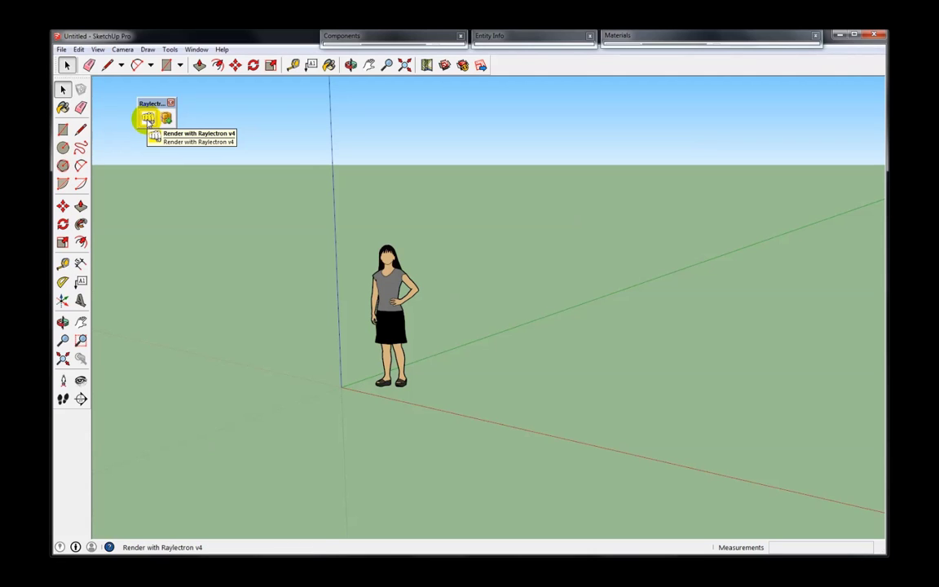
- Dock the floating Raylectron toolbar beside the other tools and open the recent model 2012 jaguar xkr-s.skp
drag(152, 103, 504, 65)
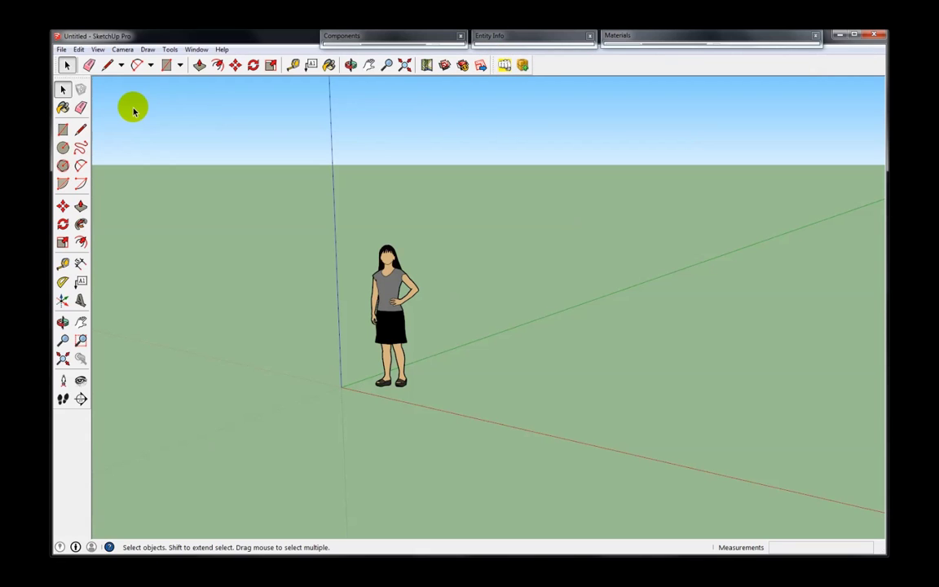
click(61, 49)
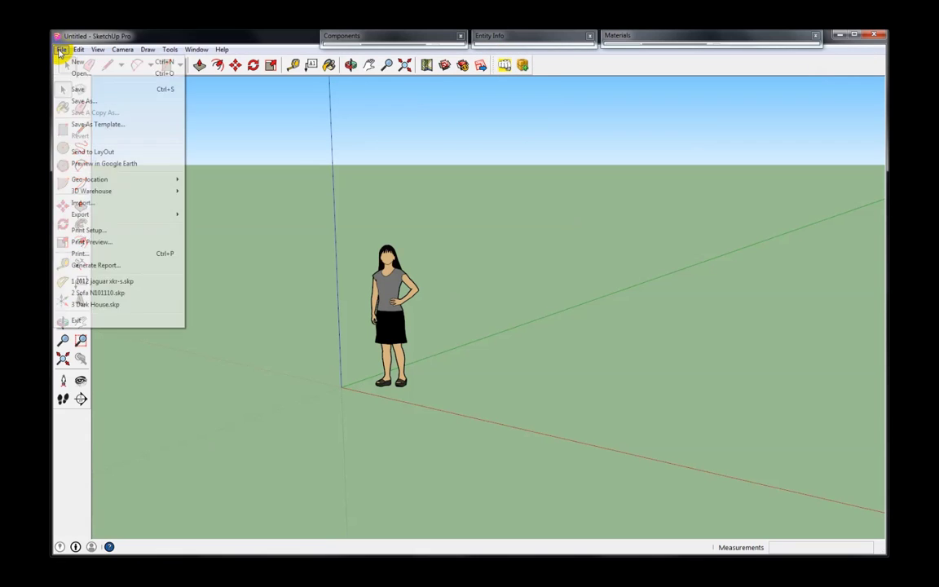
click(130, 282)
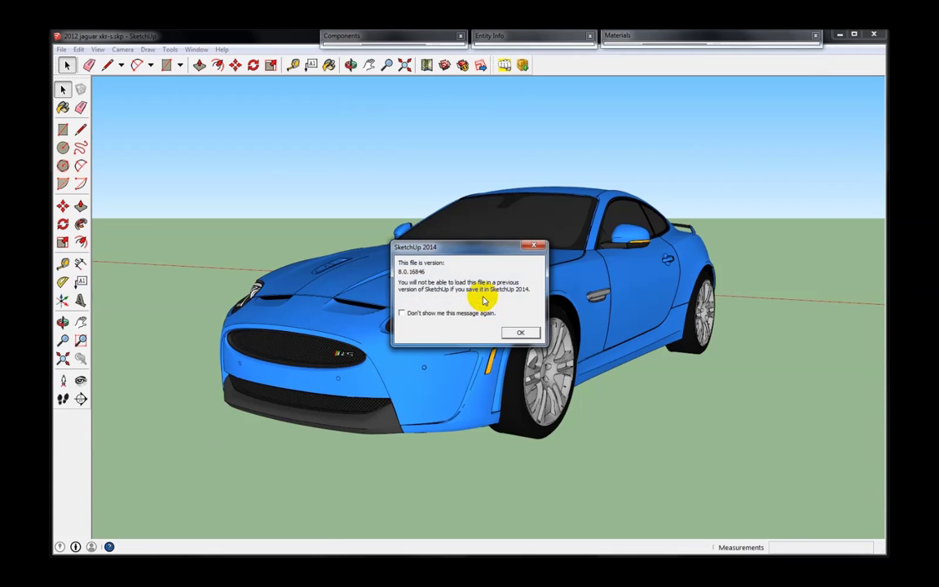
click(518, 332)
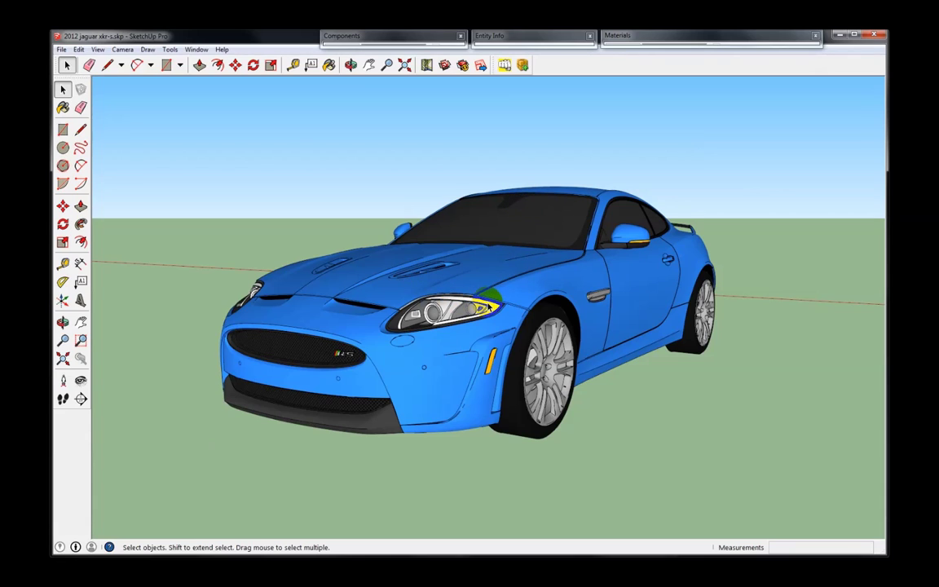
- Export the car model to Raylectron as 2012 jaguar xkr-s.rof in the Raylectron Models folder, replacing the existing file
click(505, 65)
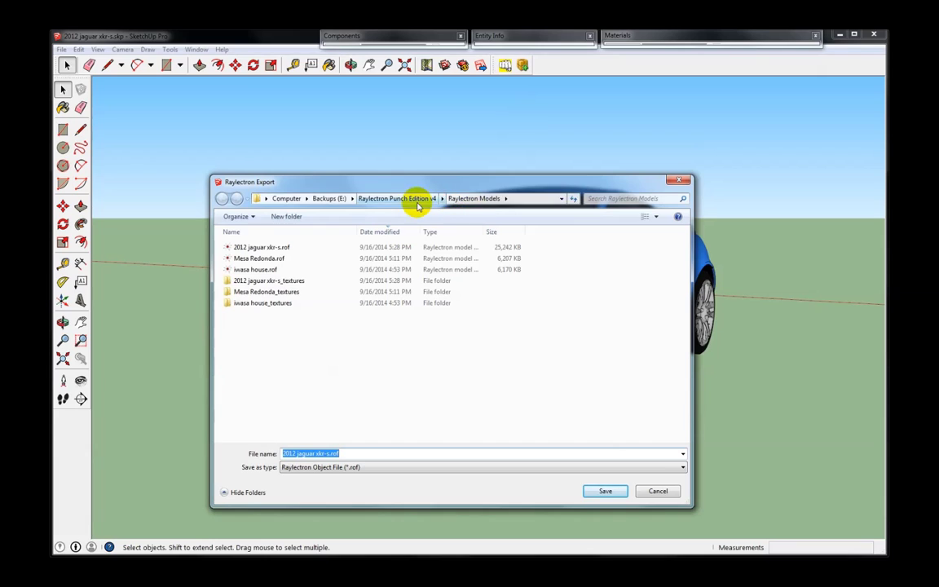
click(604, 492)
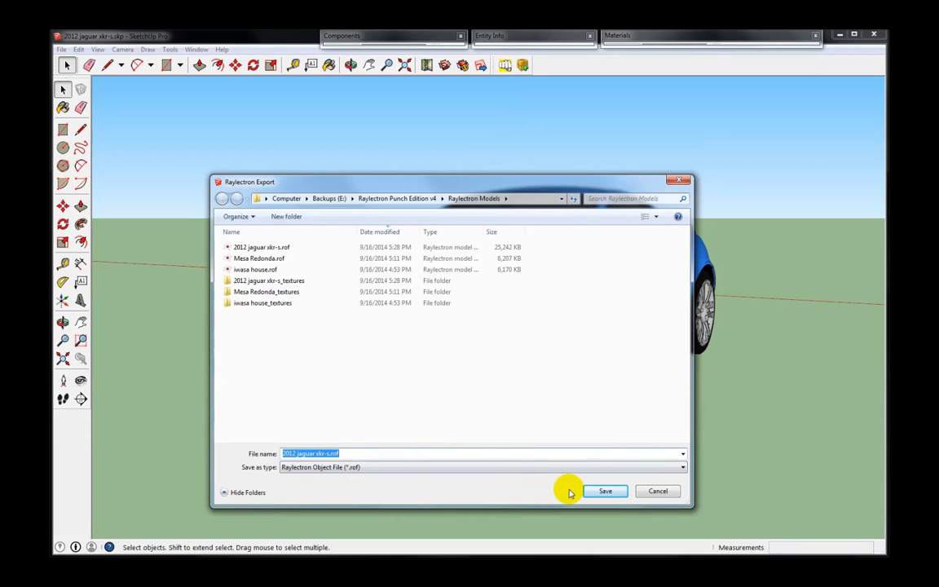
click(605, 491)
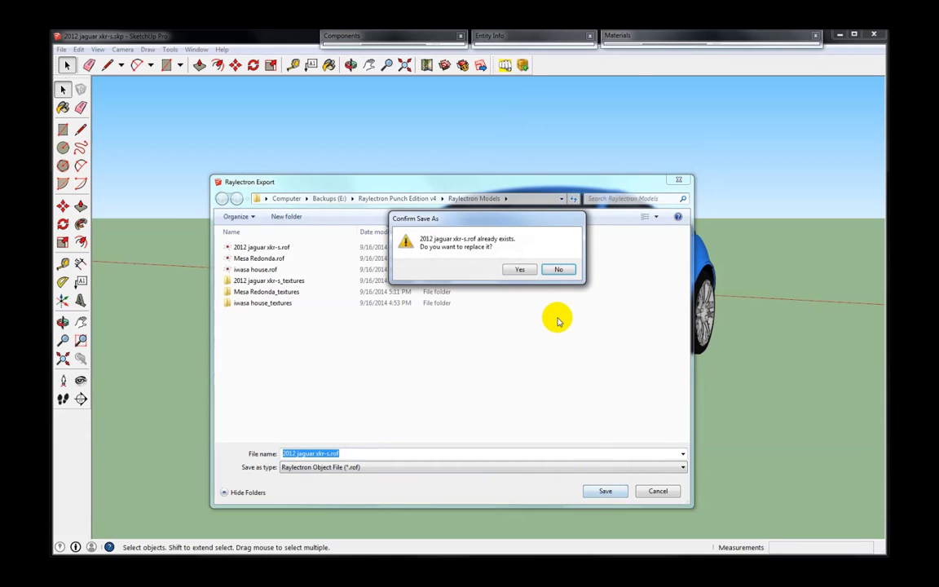
click(521, 269)
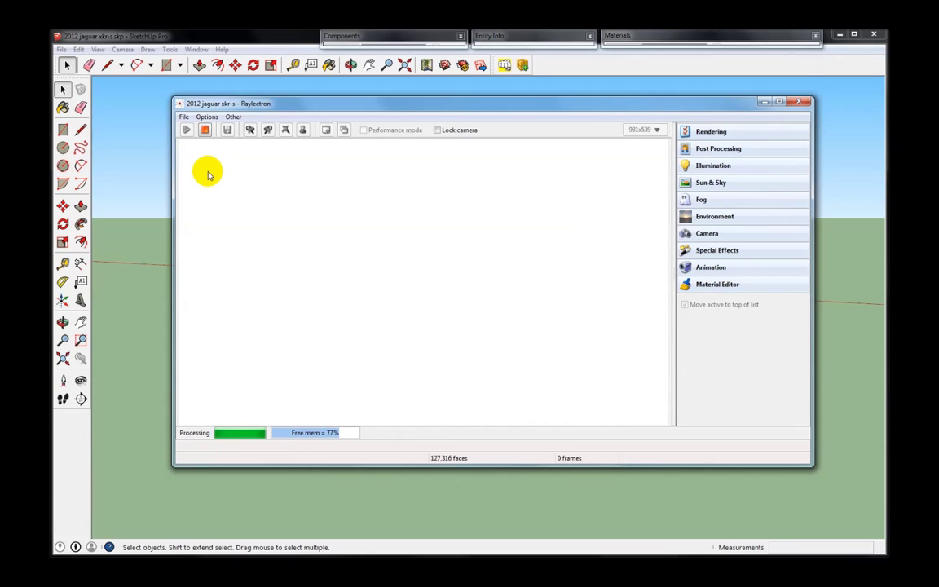
- Start rendering the car scene in Raylectron
click(210, 118)
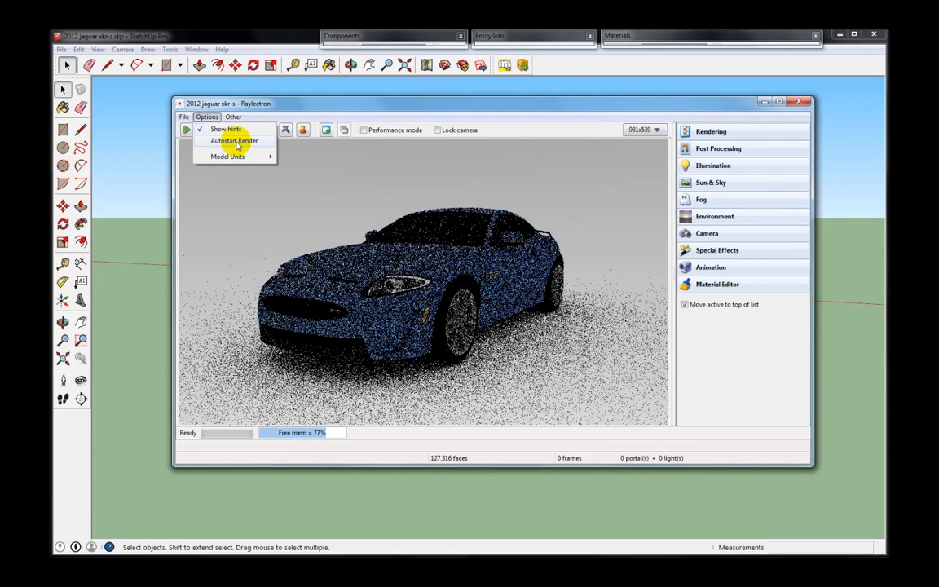
click(207, 117)
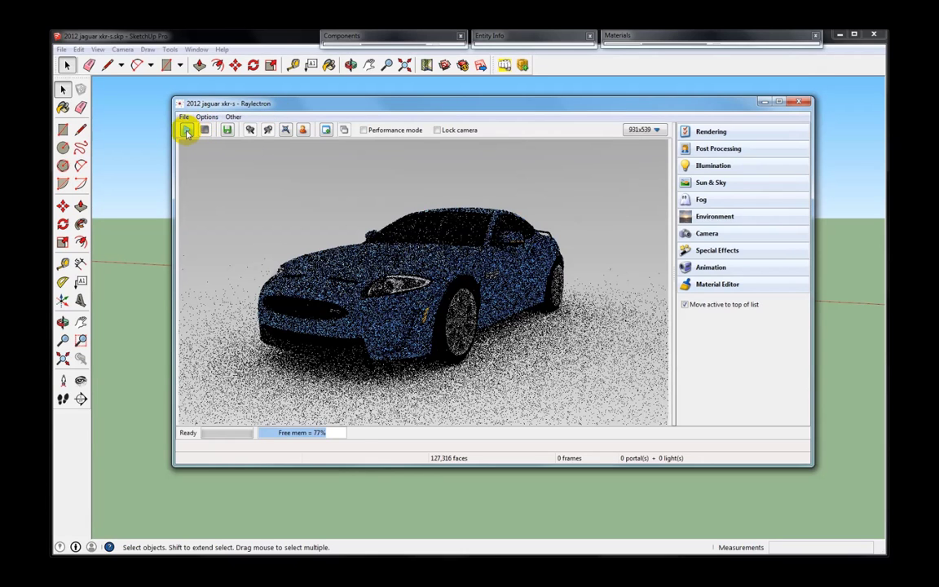
click(187, 130)
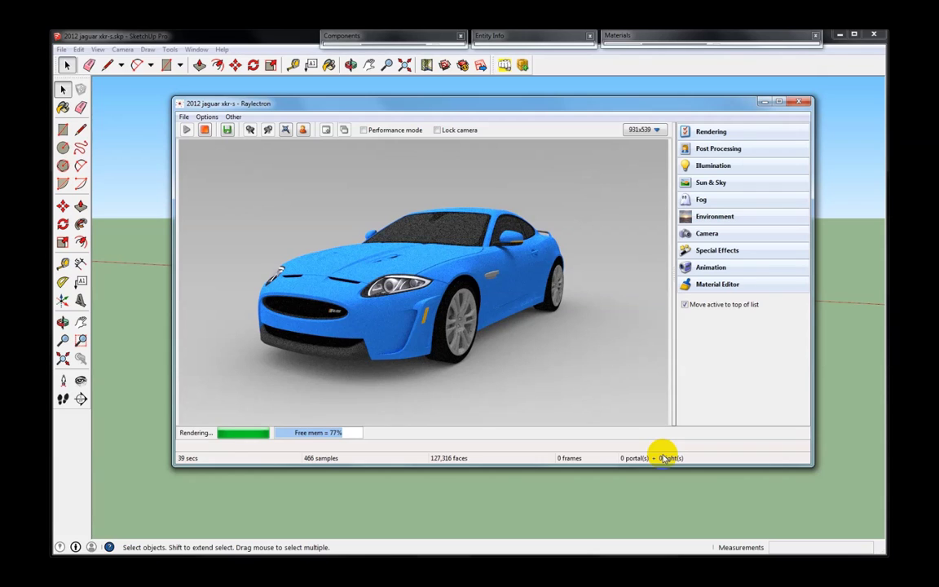
- Load the car's blue body paint into the Material Editor and heighten the Raylectron window to show more material settings
click(522, 311)
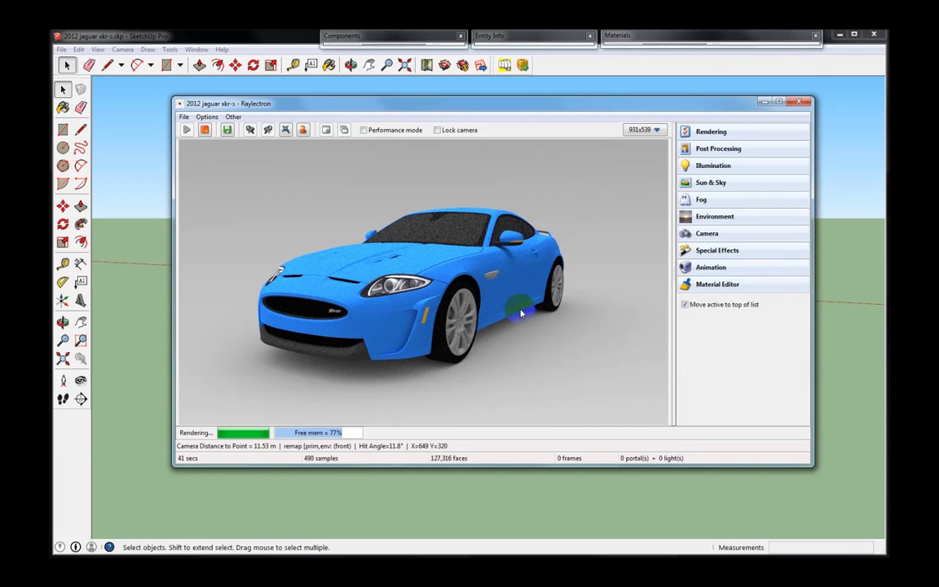
click(522, 300)
click(717, 284)
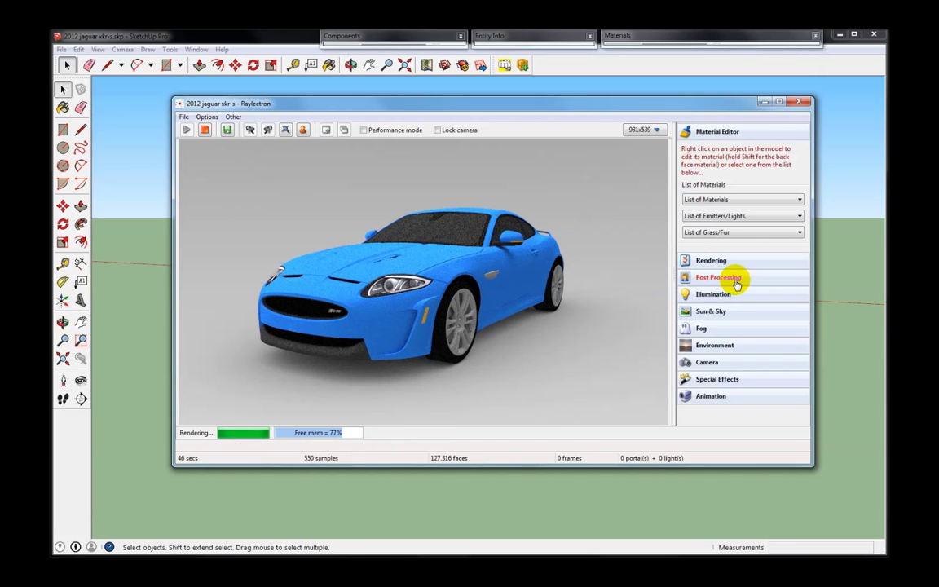
drag(645, 251, 414, 259)
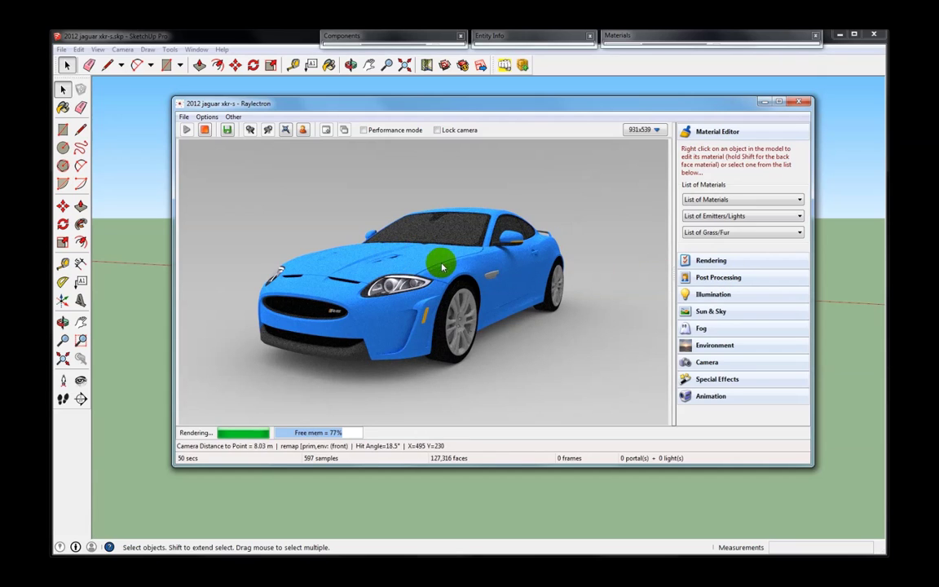
right_click(503, 293)
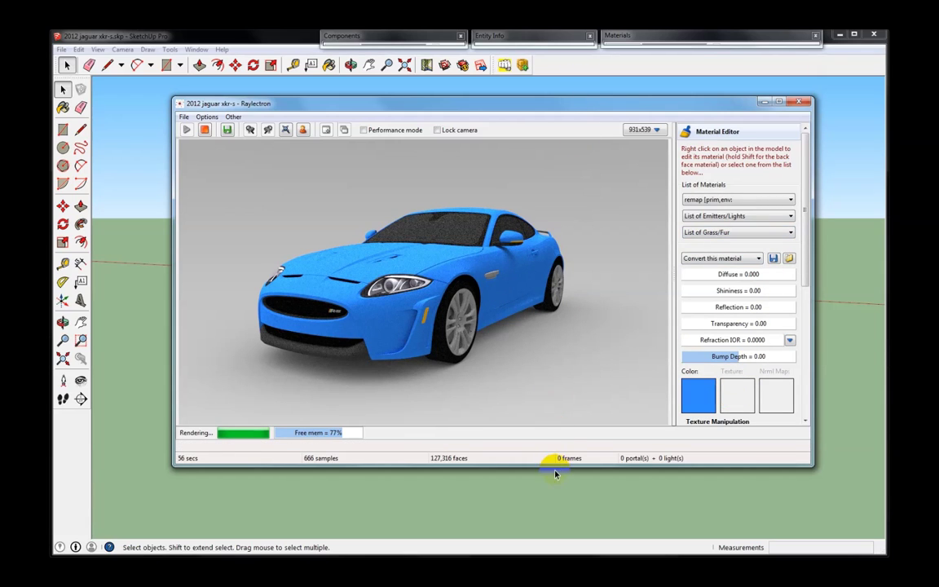
drag(552, 466, 551, 525)
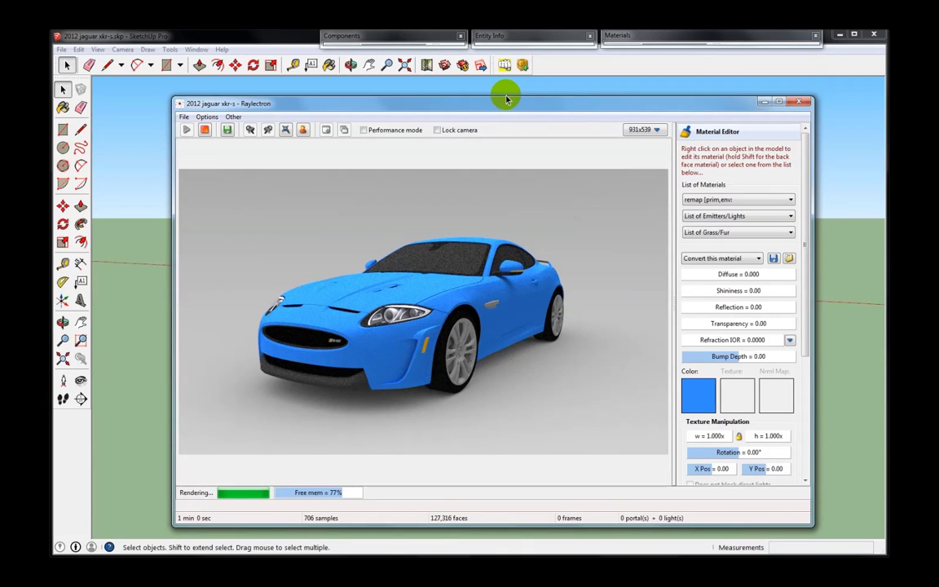
drag(507, 95, 509, 52)
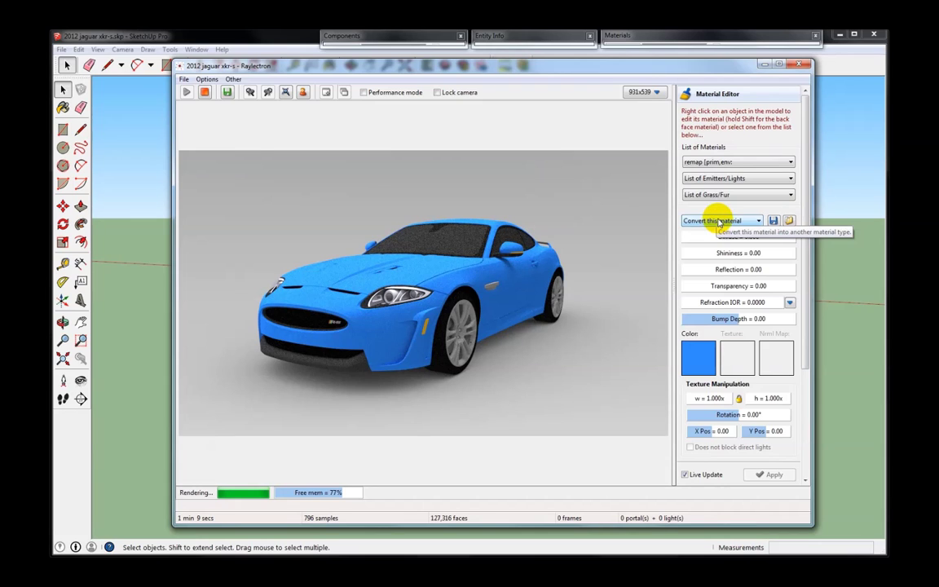
click(185, 79)
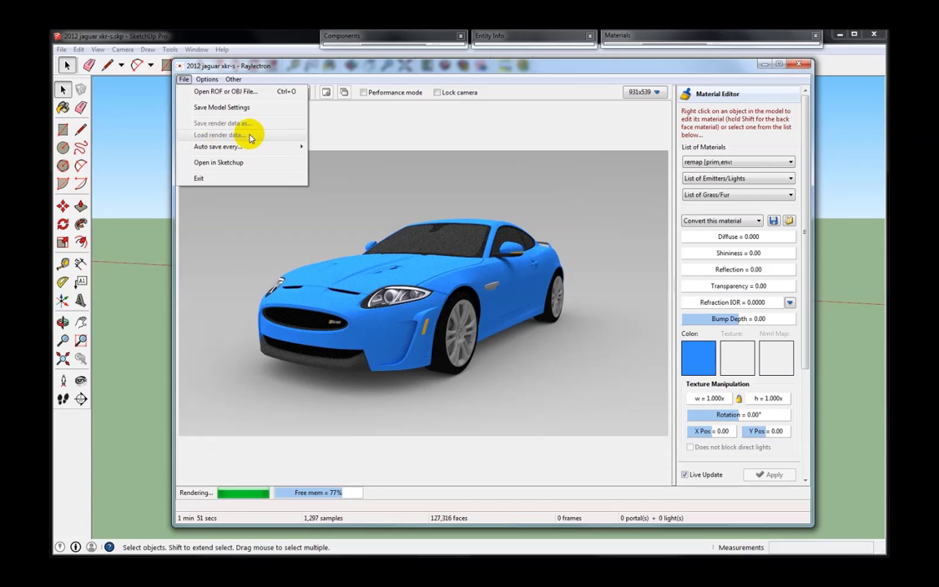
mouse_move(260, 152)
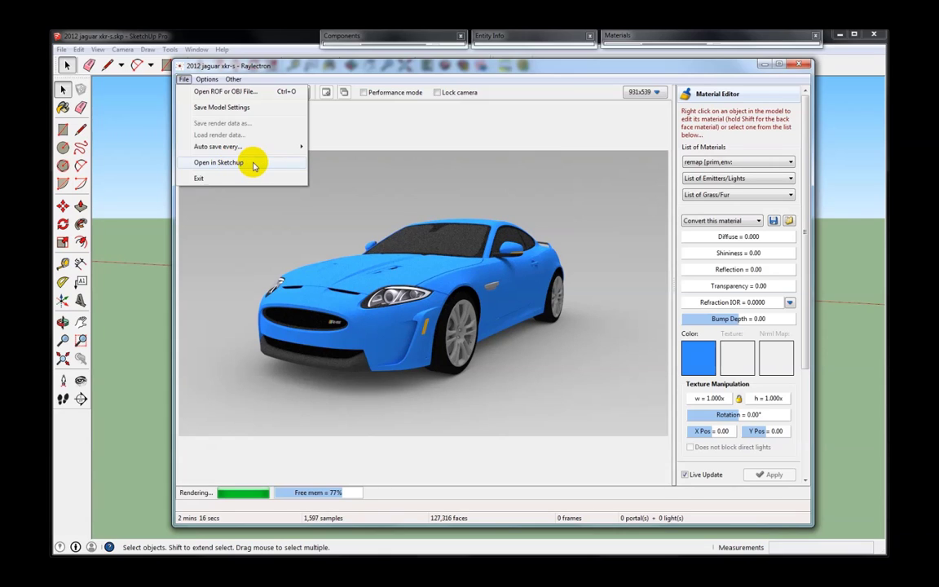
mouse_move(211, 79)
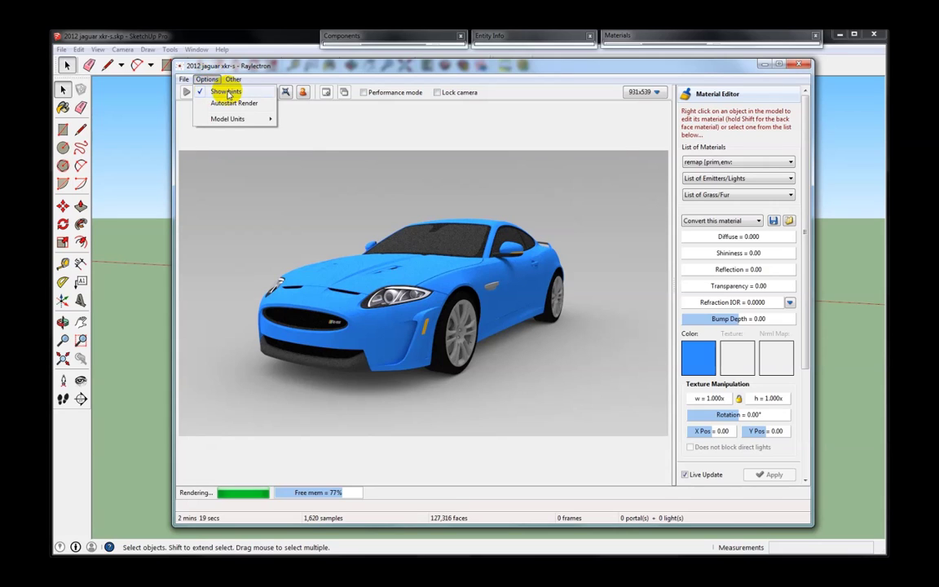
click(287, 69)
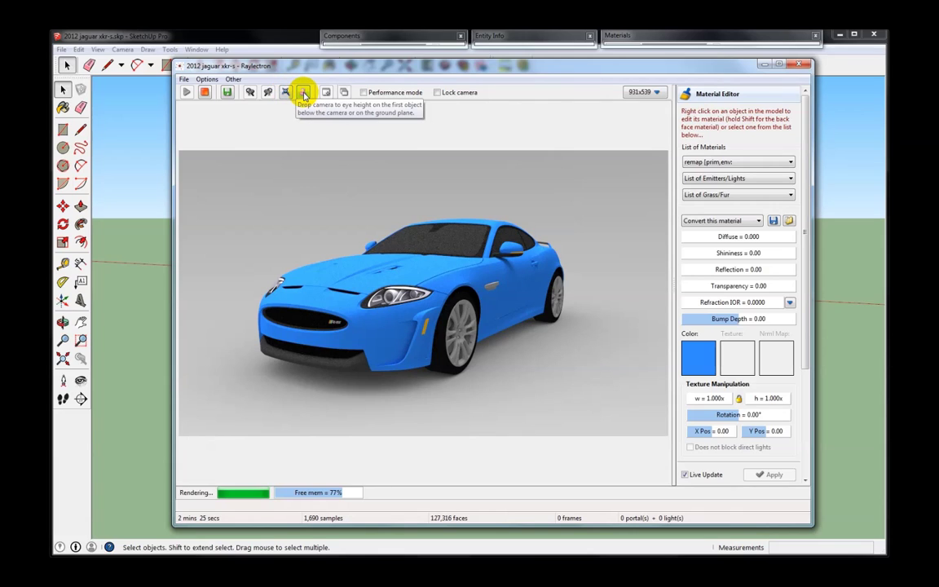
- Turn Raylectron's interface hints off and back on
click(207, 79)
click(210, 80)
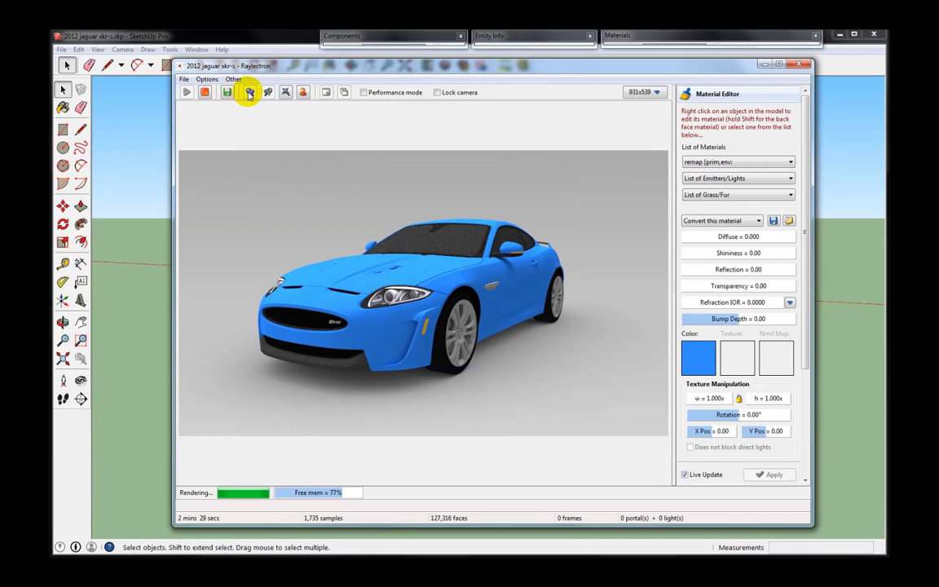
click(205, 79)
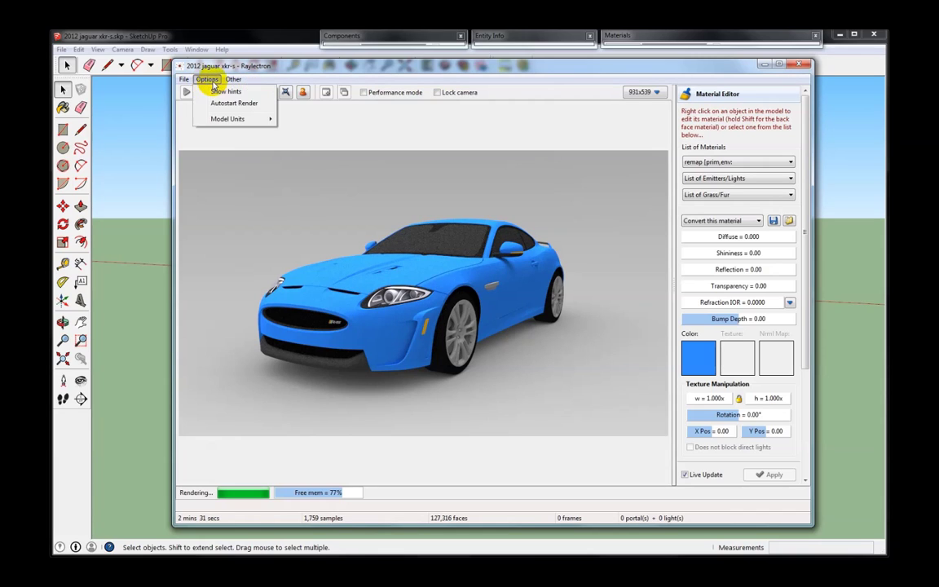
click(207, 80)
click(207, 80)
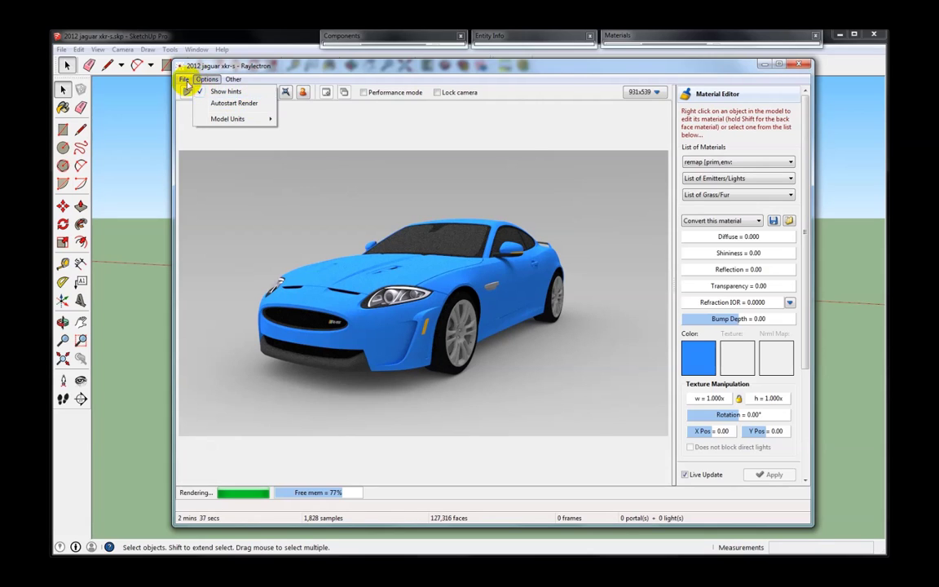
- Examine the model unit choices available in Raylectron's options
mouse_move(184, 79)
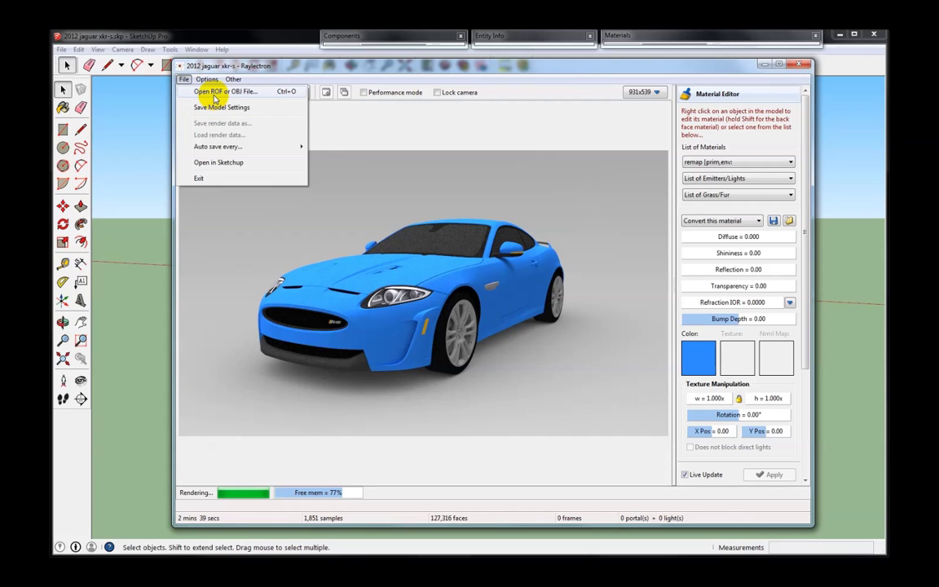
mouse_move(233, 80)
click(208, 80)
click(186, 95)
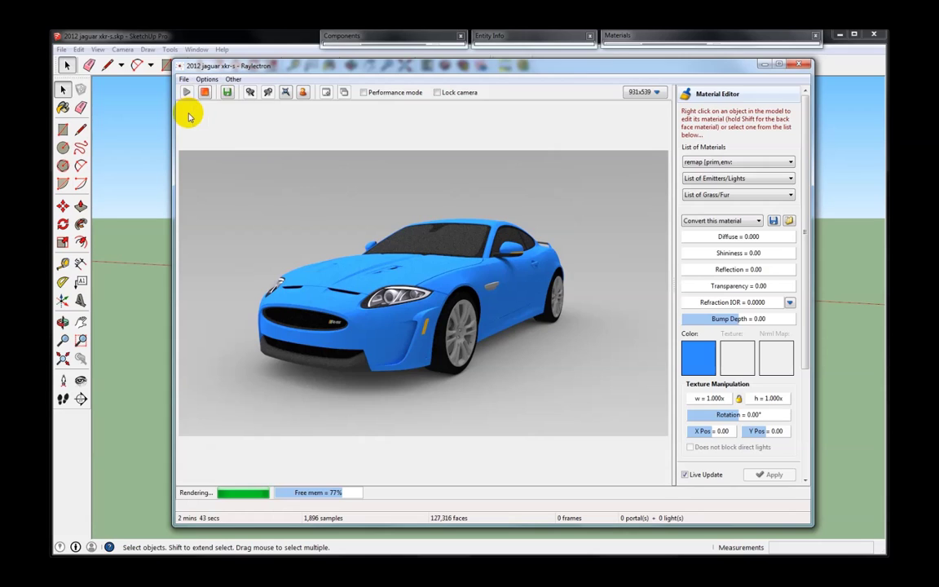
click(207, 79)
mouse_move(237, 121)
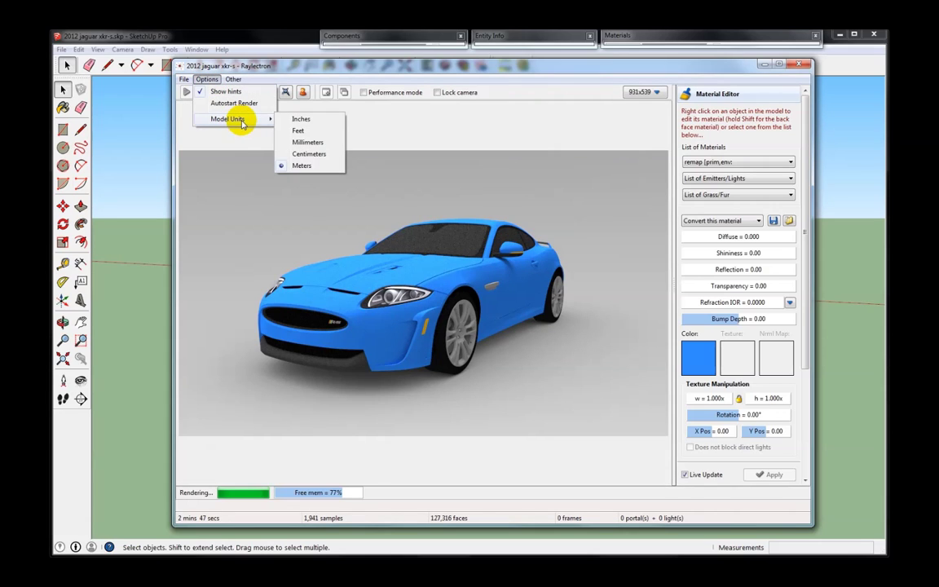
click(315, 121)
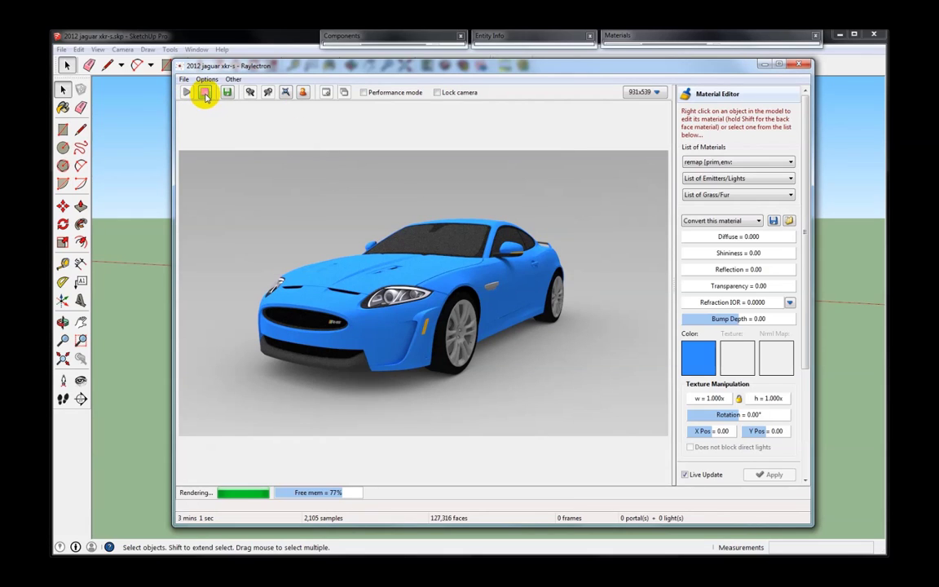
- Stop the render, orbit the camera to a side view of the car, and undo that camera change
click(205, 95)
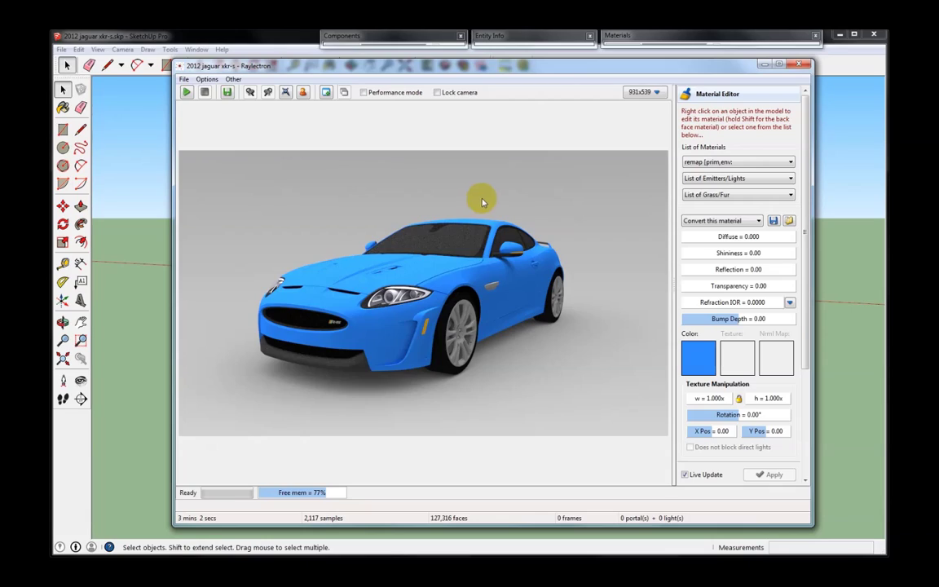
drag(485, 194, 254, 212)
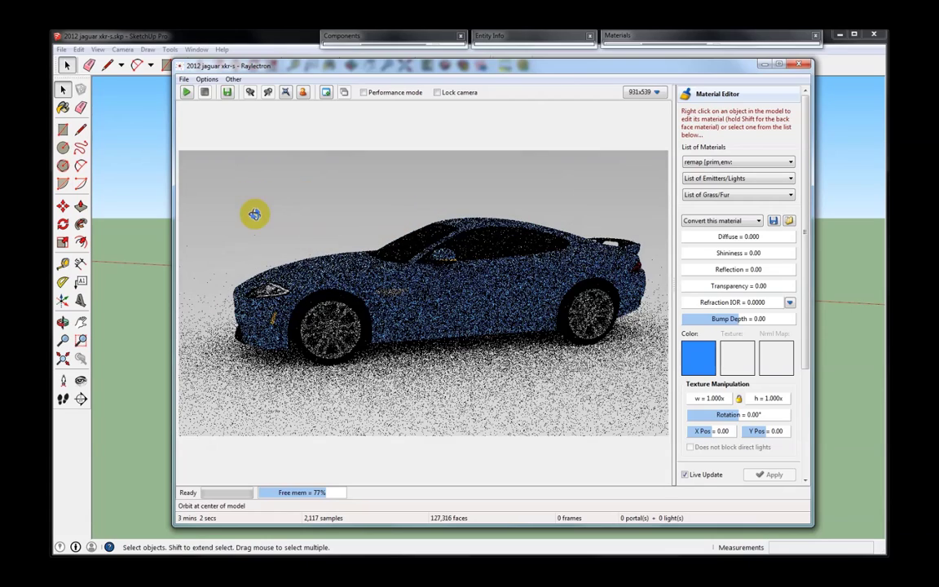
click(250, 93)
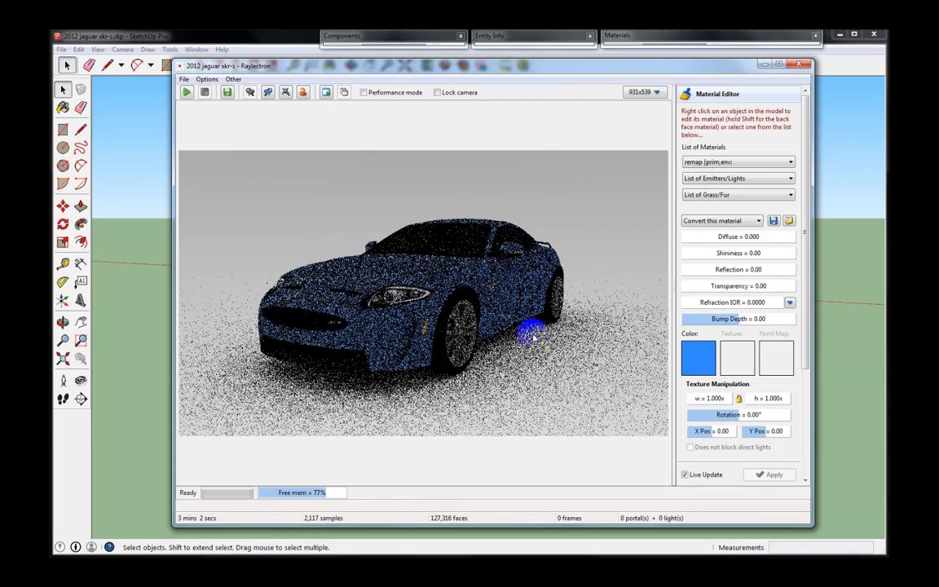
- Try out the render camera by orbiting and panning around the car, and turn it to look away from the model
mouse_move(352, 188)
mouse_down()
mouse_move(286, 201)
mouse_move(281, 188)
mouse_move(441, 187)
mouse_move(342, 188)
mouse_up()
shift+drag(419, 181, 456, 246)
mouse_move(456, 245)
right_down()
mouse_move(425, 243)
mouse_move(369, 291)
mouse_move(419, 290)
mouse_move(430, 243)
right_up()
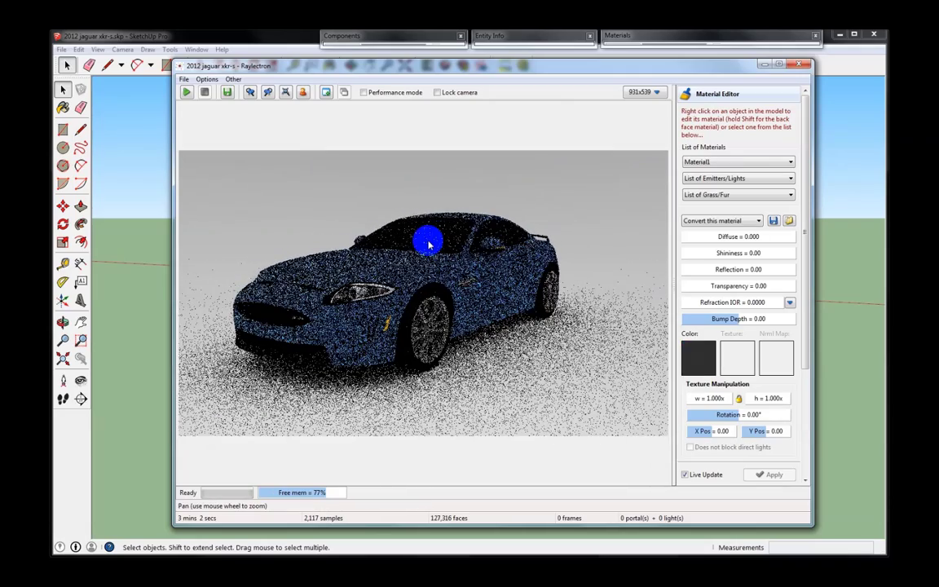
right_drag(429, 243, 430, 243)
click(286, 92)
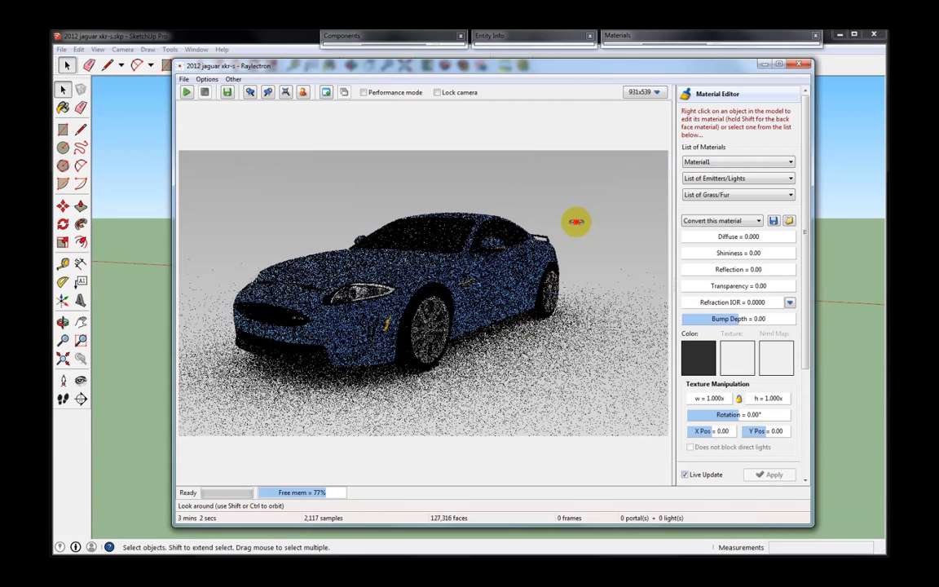
drag(576, 221, 256, 230)
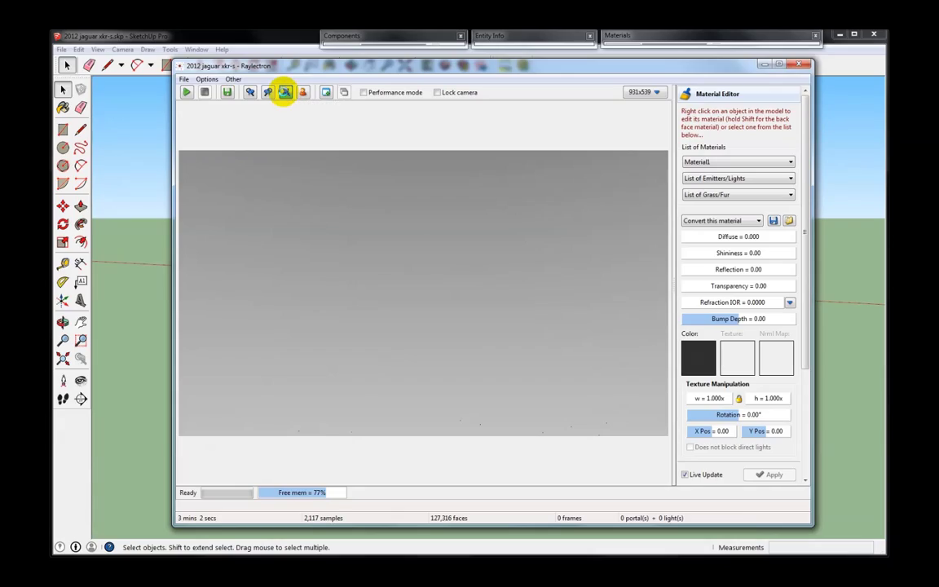
- Fit the car back into the render view and orbit the camera to a rear three-quarter angle
click(286, 92)
drag(396, 260, 356, 303)
scroll(351, 275, down, 4)
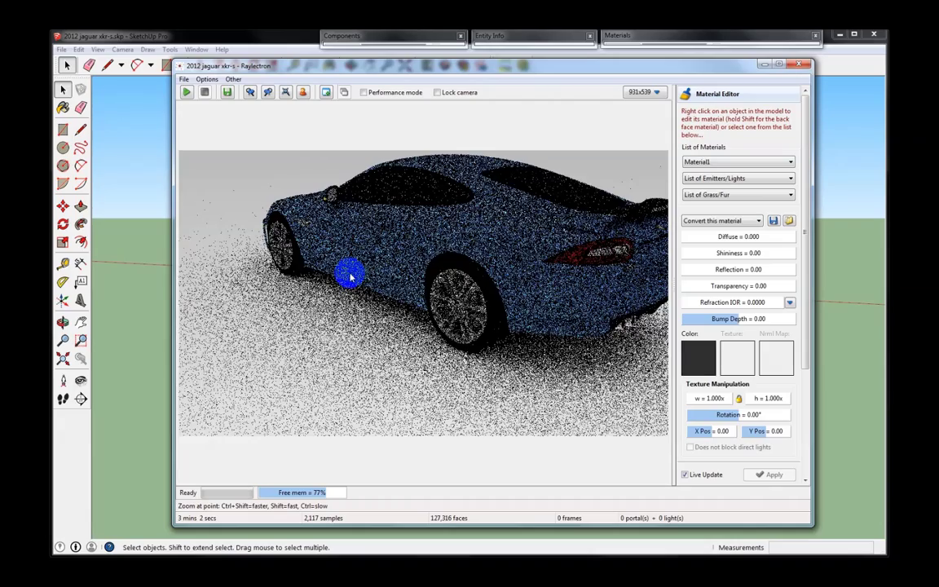
- Orbit and pan the camera to a rear three-quarter view showing the whole car, and start rendering it
scroll(283, 237, up, 4)
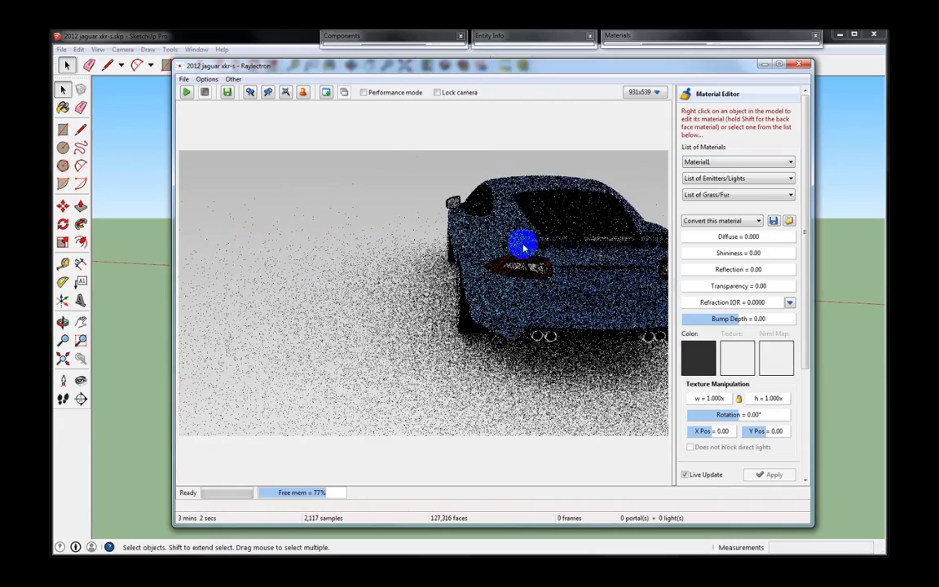
right_drag(525, 246, 459, 251)
drag(459, 251, 389, 198)
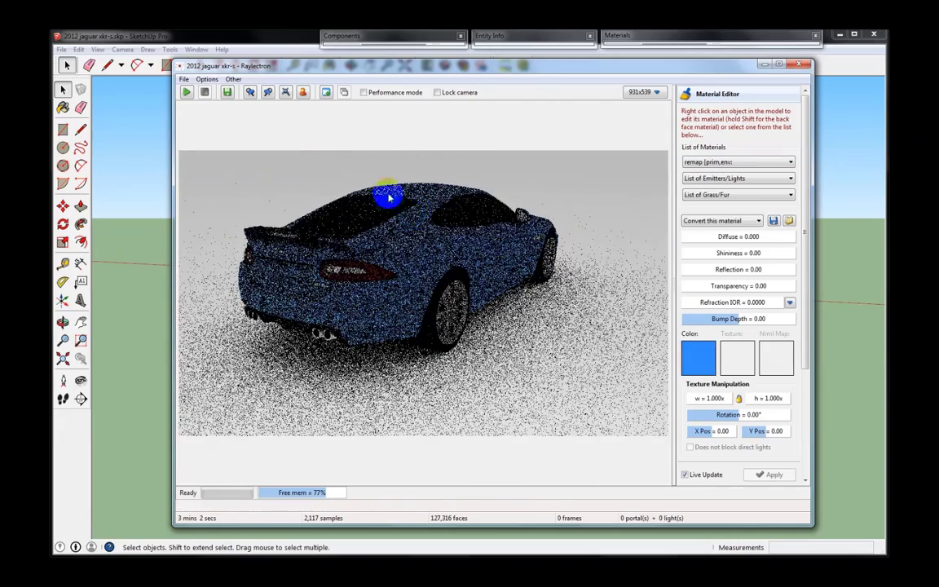
click(186, 93)
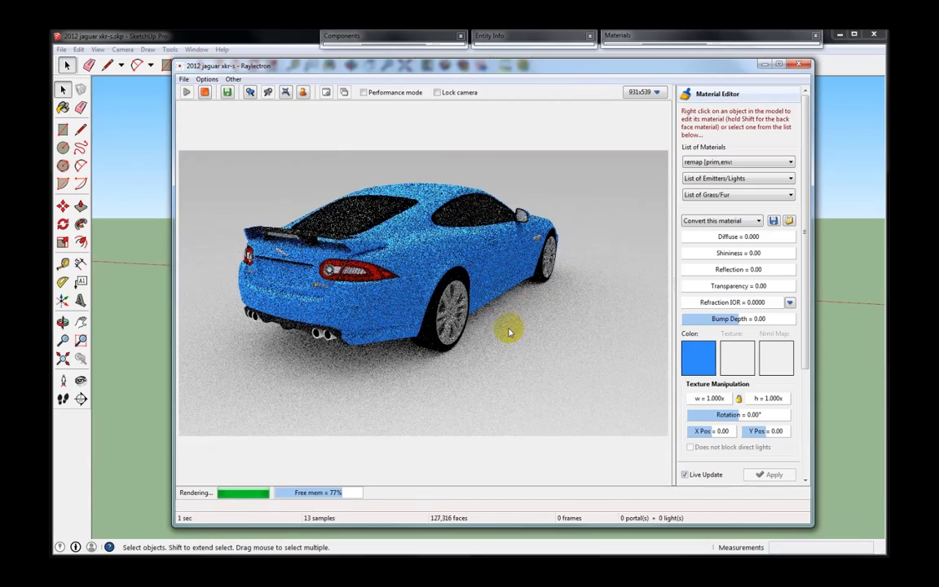
middle_drag(493, 282, 510, 310)
middle_drag(426, 230, 403, 227)
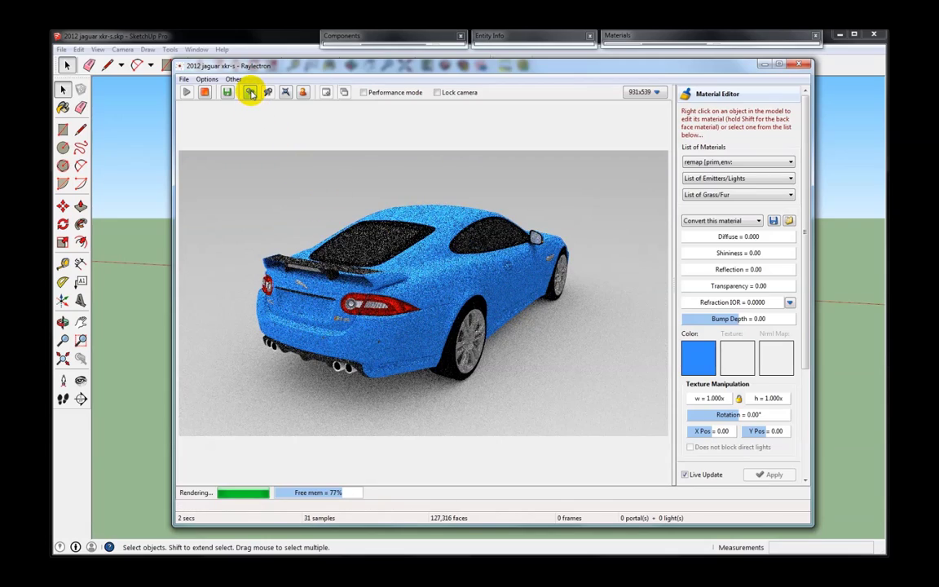
- Undo the camera changes one by one, back to the front three-quarter view of the car
click(250, 93)
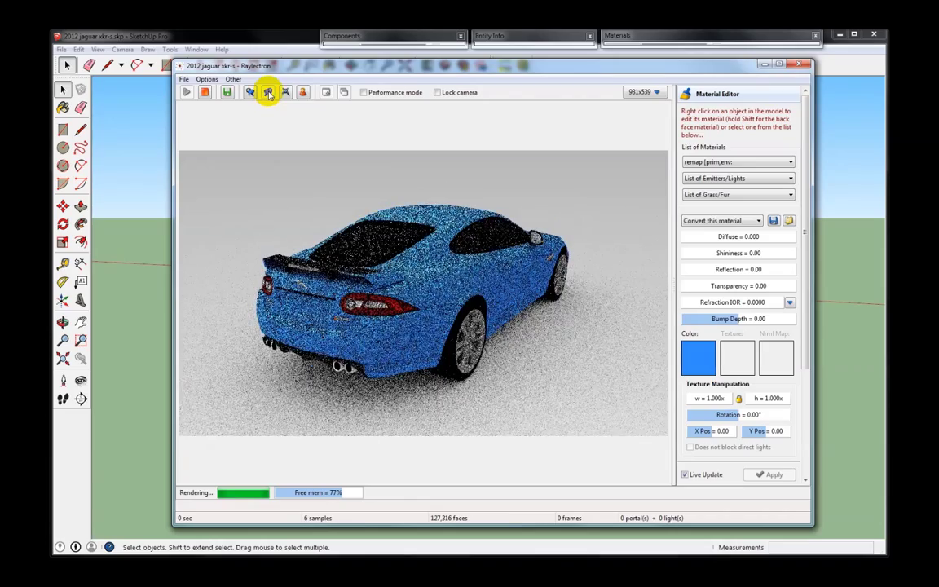
click(251, 94)
click(250, 94)
click(250, 94)
click(250, 94)
click(250, 94)
click(250, 94)
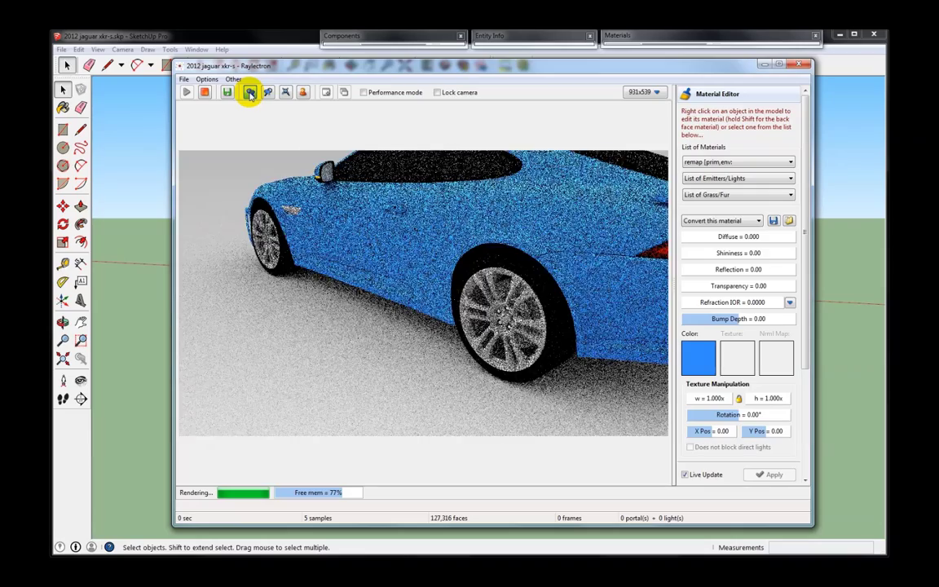
click(251, 94)
click(250, 93)
click(250, 93)
click(250, 93)
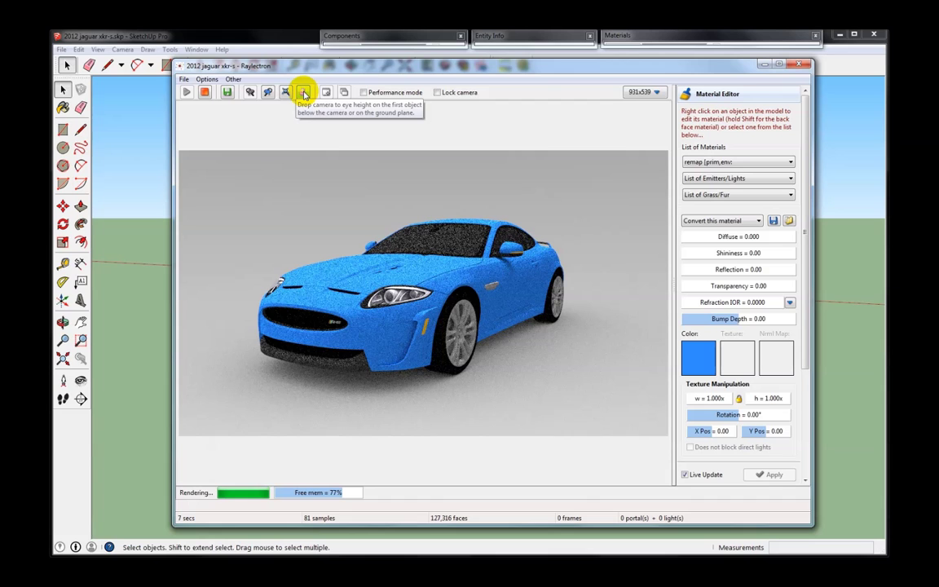
- Drop the camera to eye height above the ground plane and reposition the car in the render view
click(377, 245)
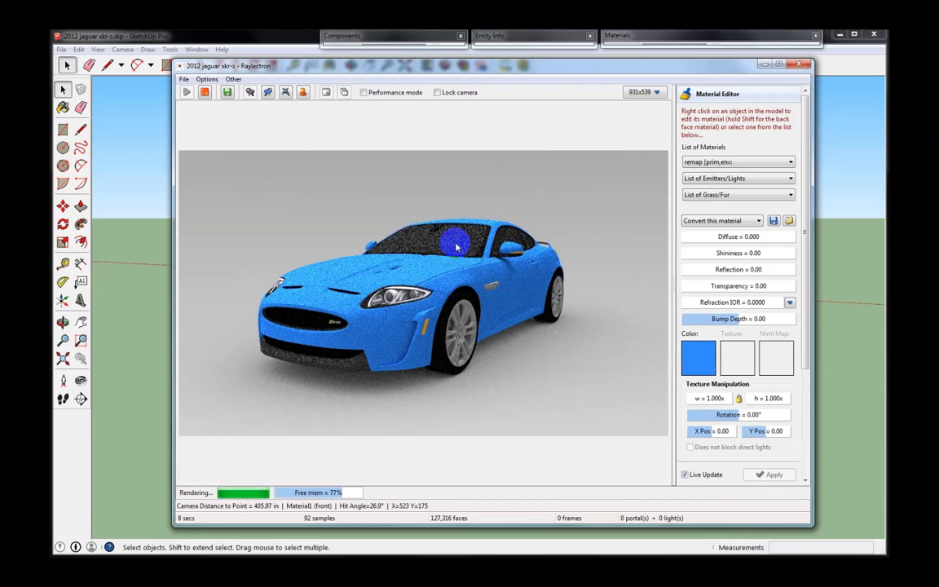
click(302, 93)
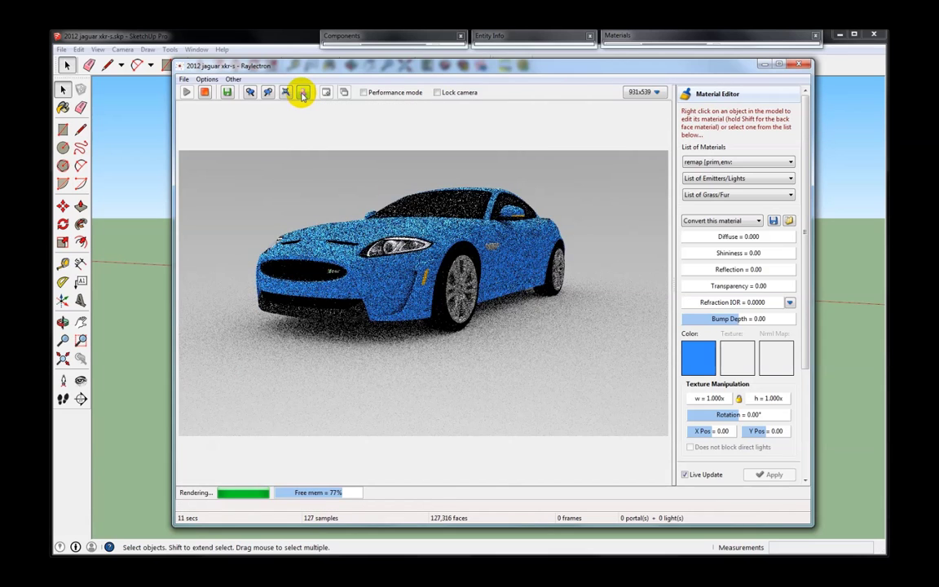
drag(342, 196, 389, 230)
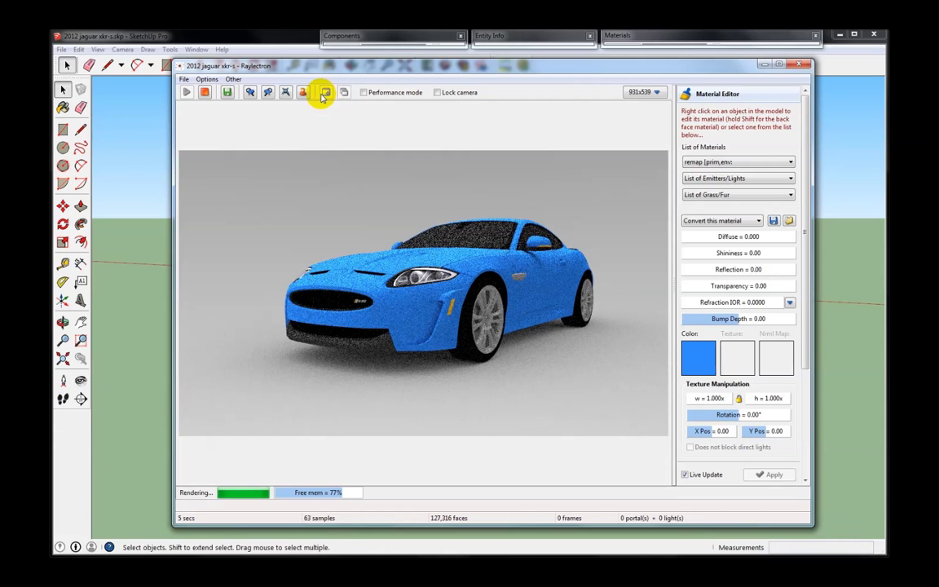
- Stop the render, save the current camera view as a scene named Front, and recall that scene
click(205, 93)
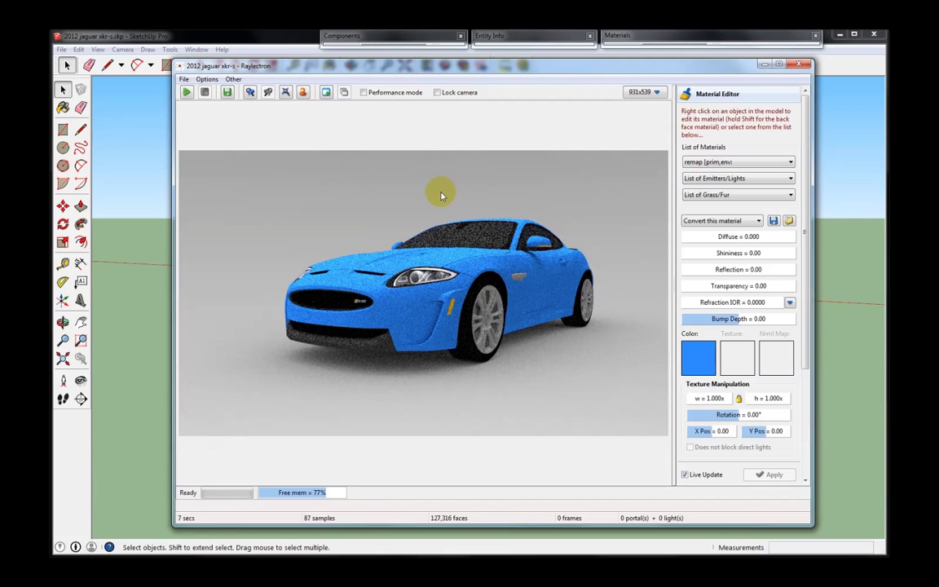
click(325, 92)
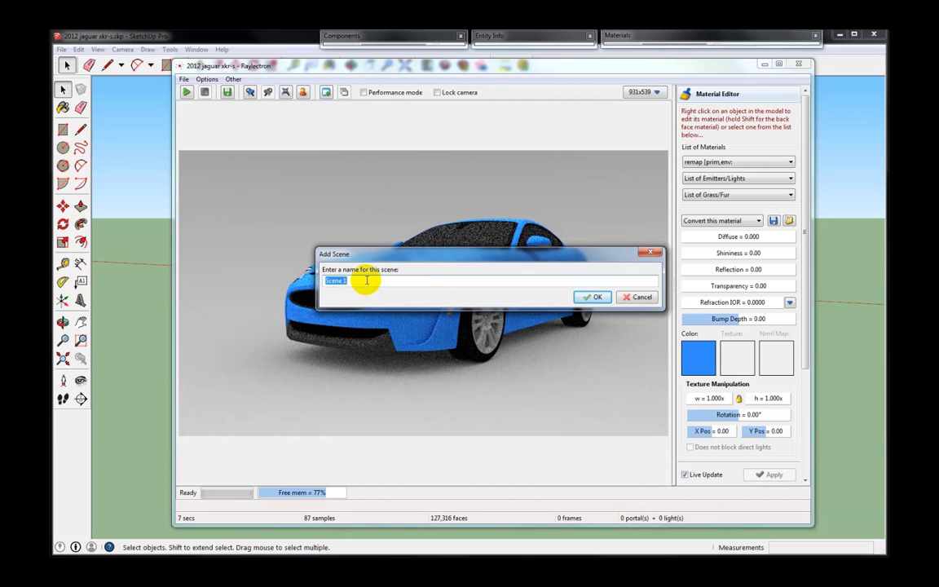
click(594, 297)
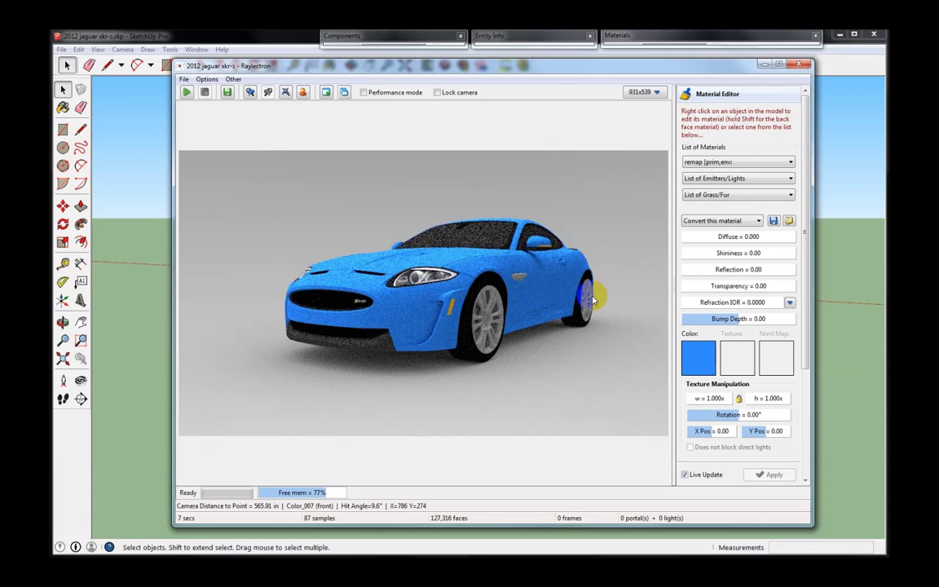
click(344, 93)
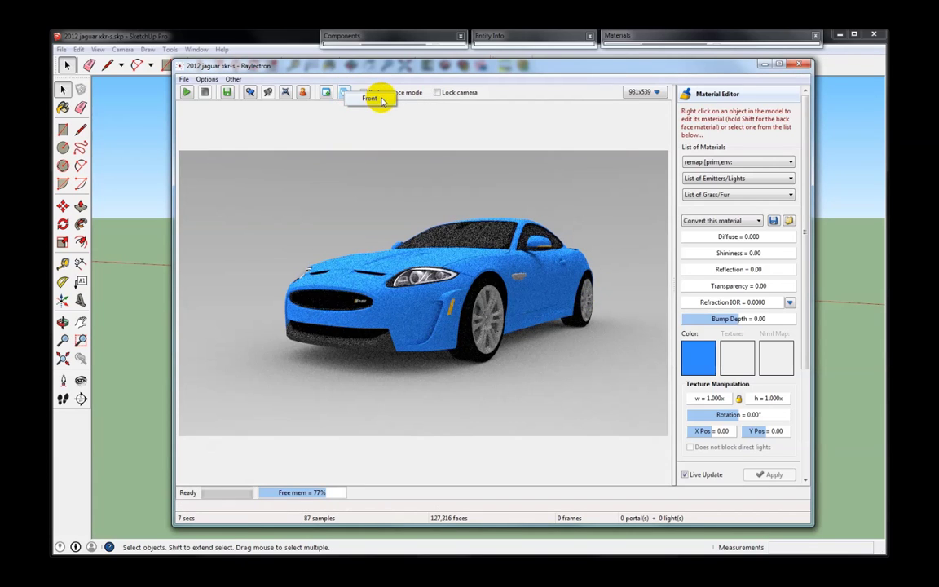
click(371, 98)
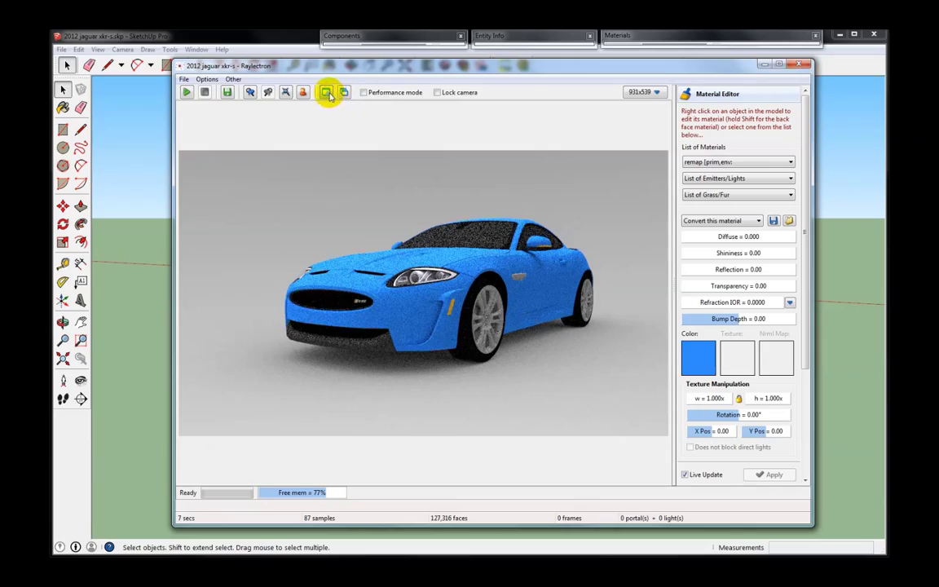
- Orbit the camera to the rear of the car and save that view as a scene named Back
middle_drag(572, 189, 310, 141)
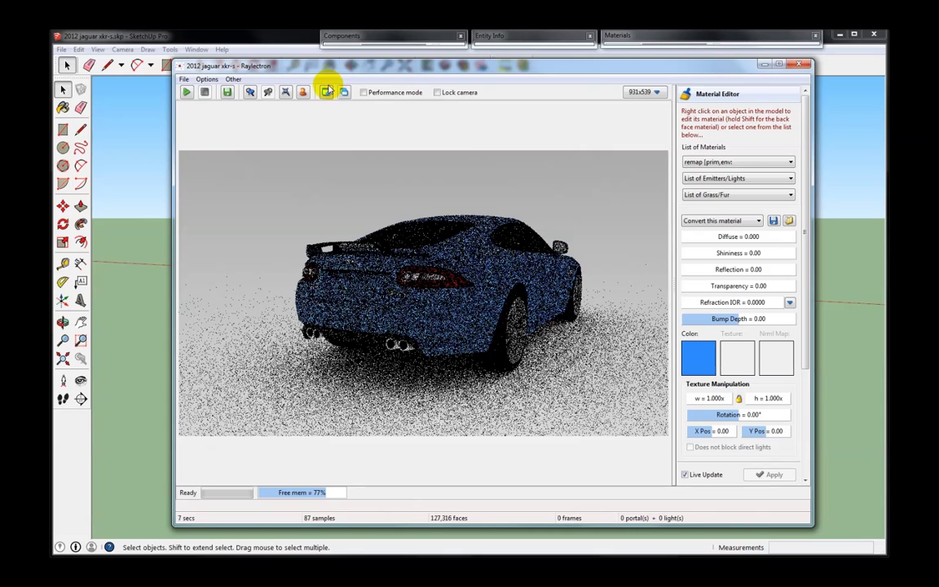
click(325, 93)
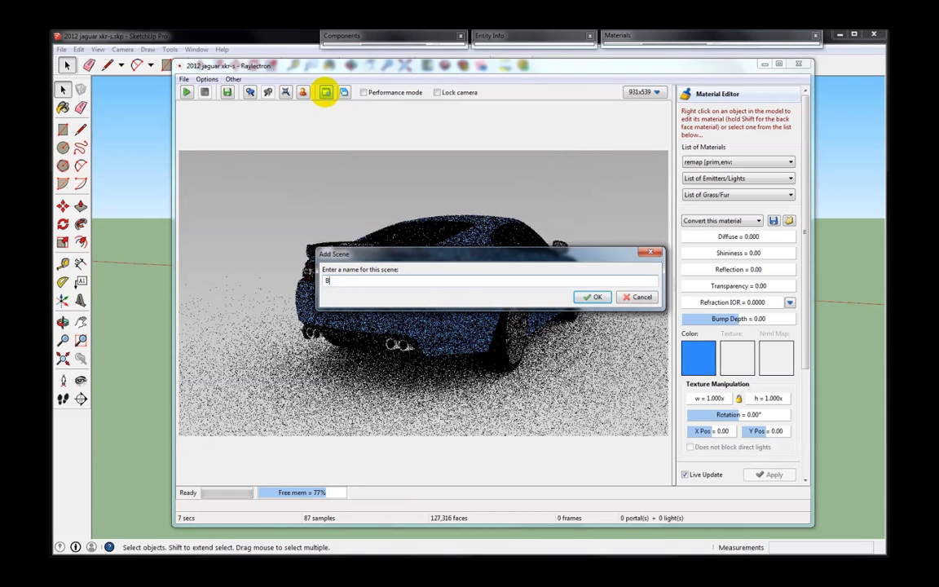
key(Return)
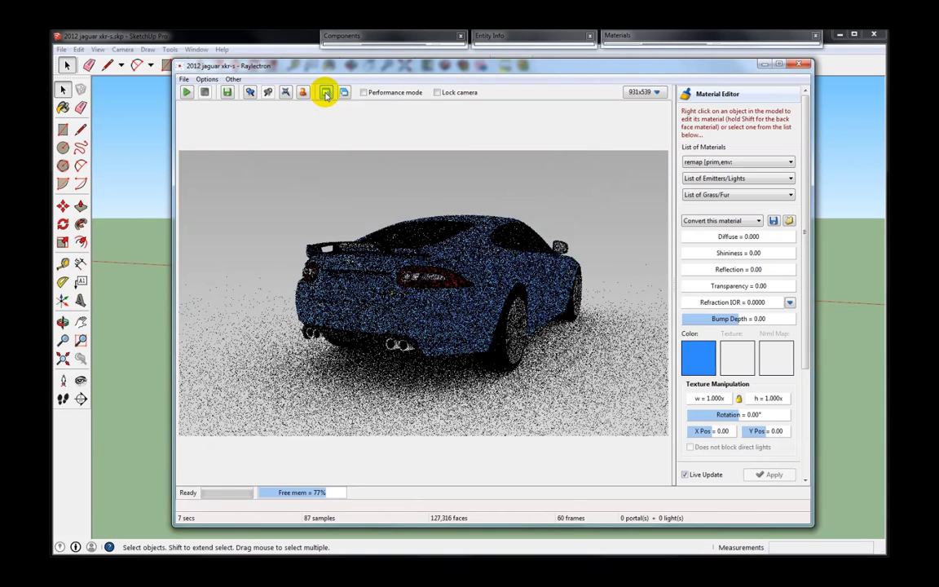
- Recall and render the saved Front scene, and switch the running render to the Back scene
click(344, 92)
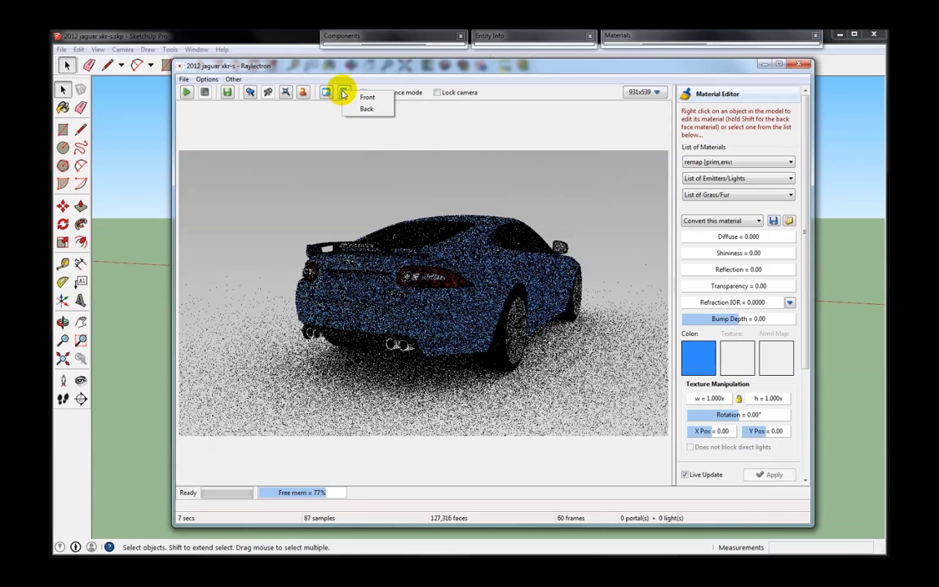
click(375, 98)
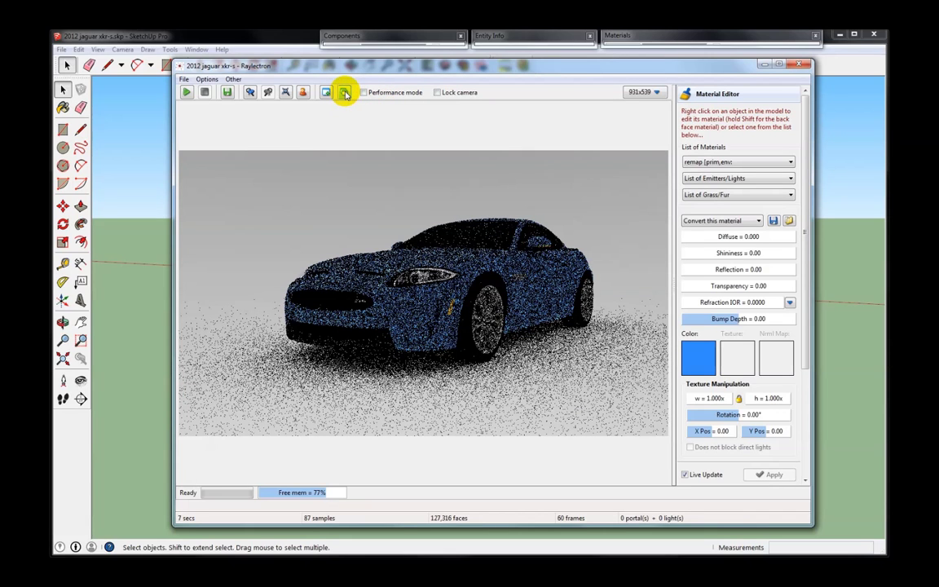
click(188, 94)
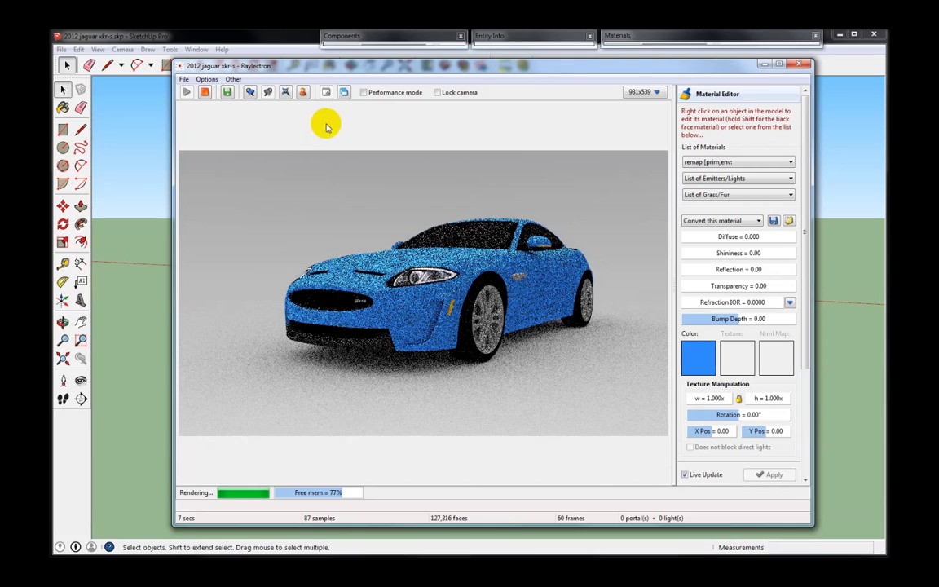
click(344, 93)
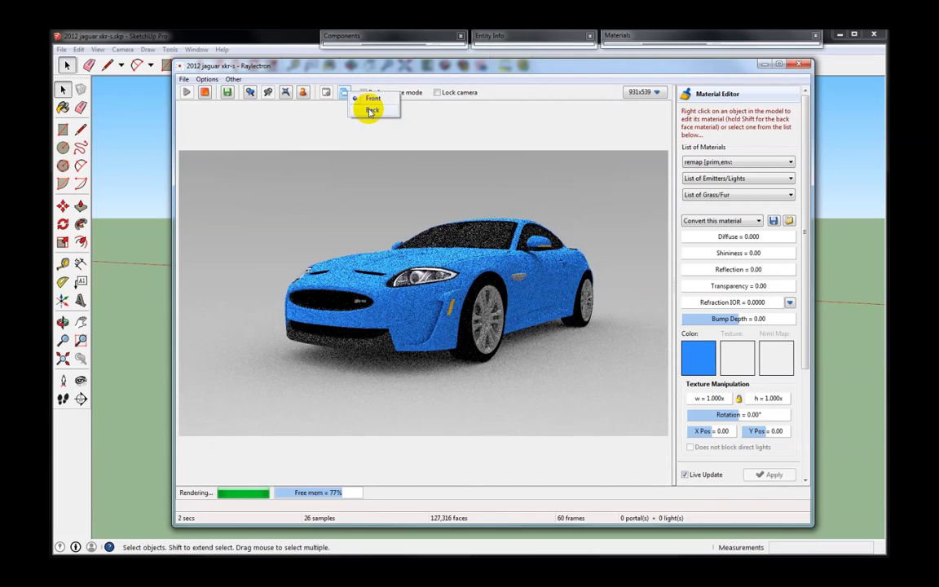
click(371, 110)
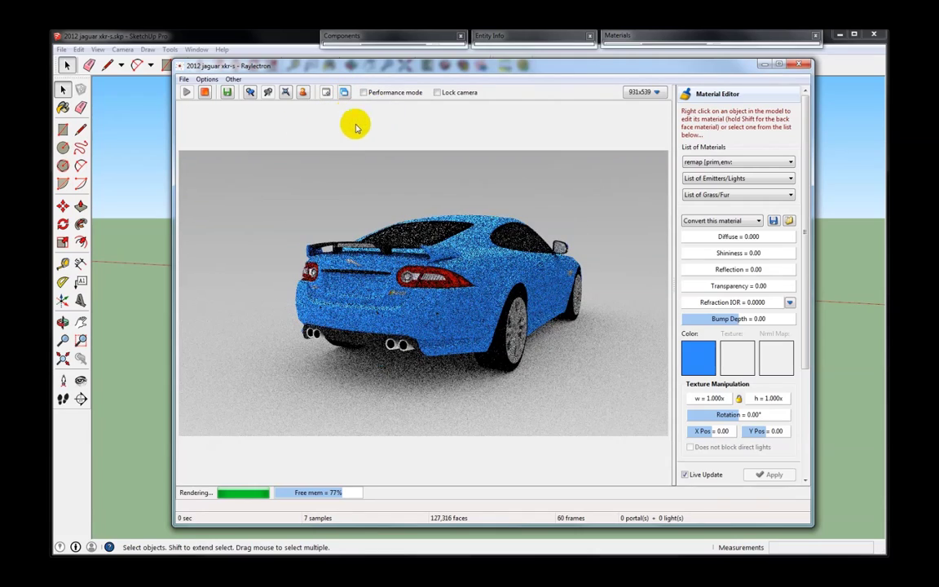
- Turn on Performance mode and orbit around the car to a front three-quarter view
drag(505, 182, 352, 194)
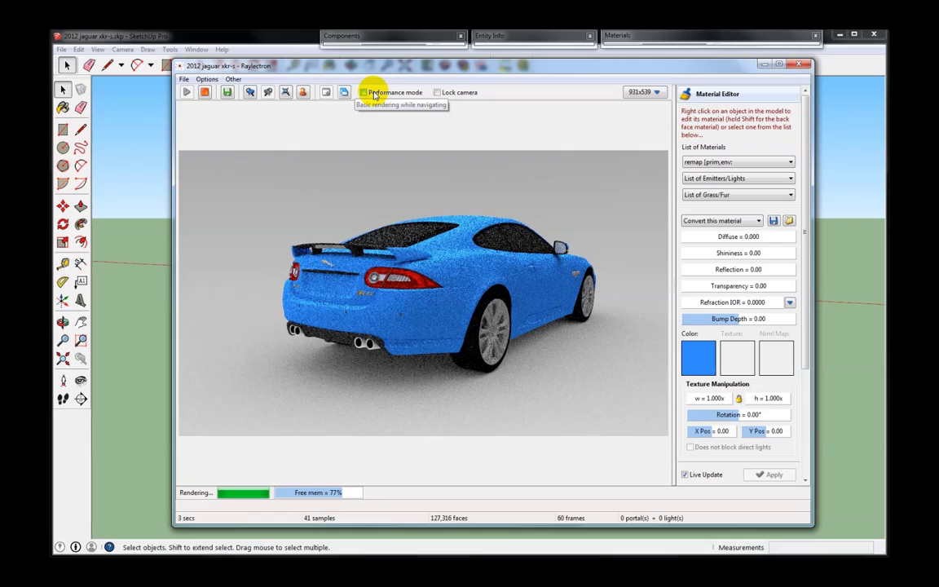
click(374, 94)
drag(566, 192, 261, 204)
drag(478, 203, 151, 182)
drag(587, 188, 457, 185)
drag(407, 145, 405, 162)
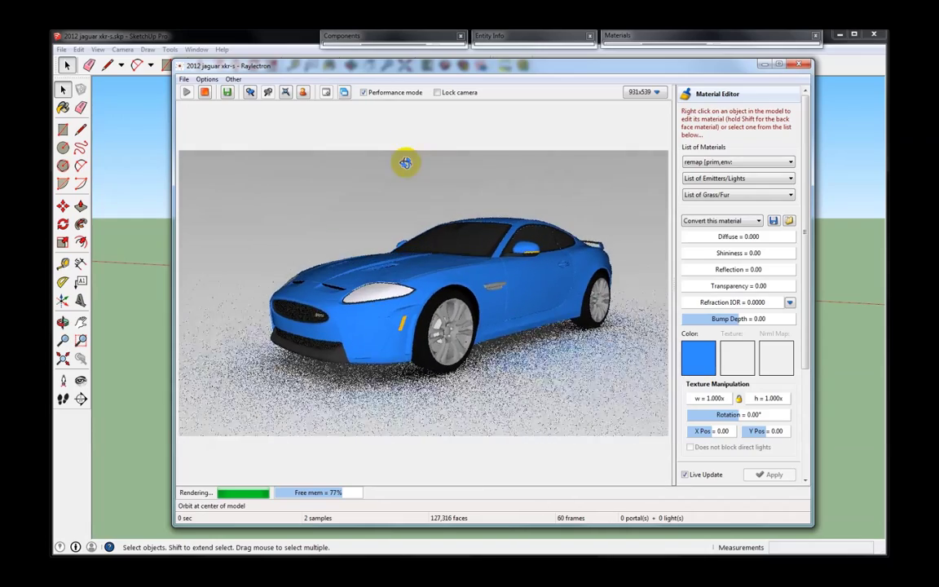
right_click(454, 204)
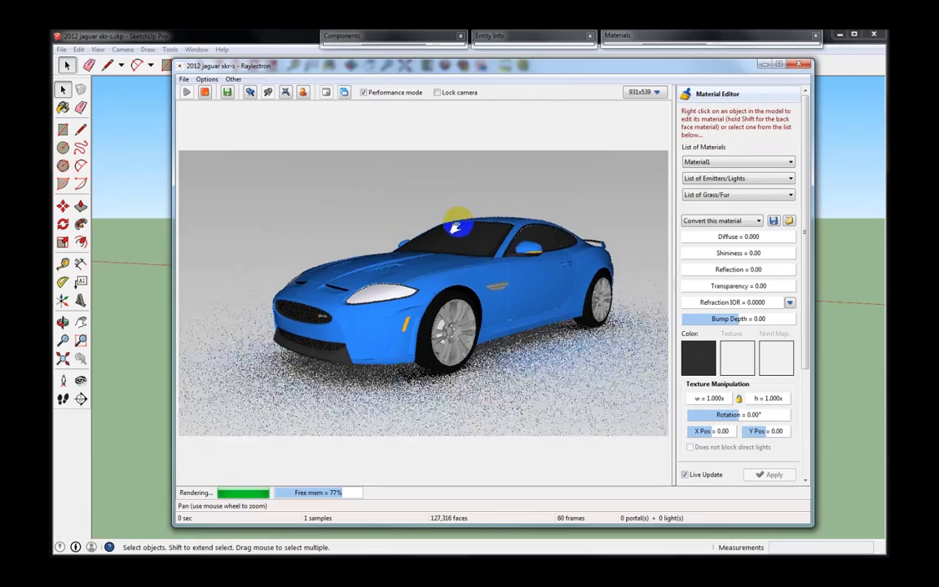
- Switch Performance mode off and on again, and orbit the camera slightly toward the side of the car
click(364, 92)
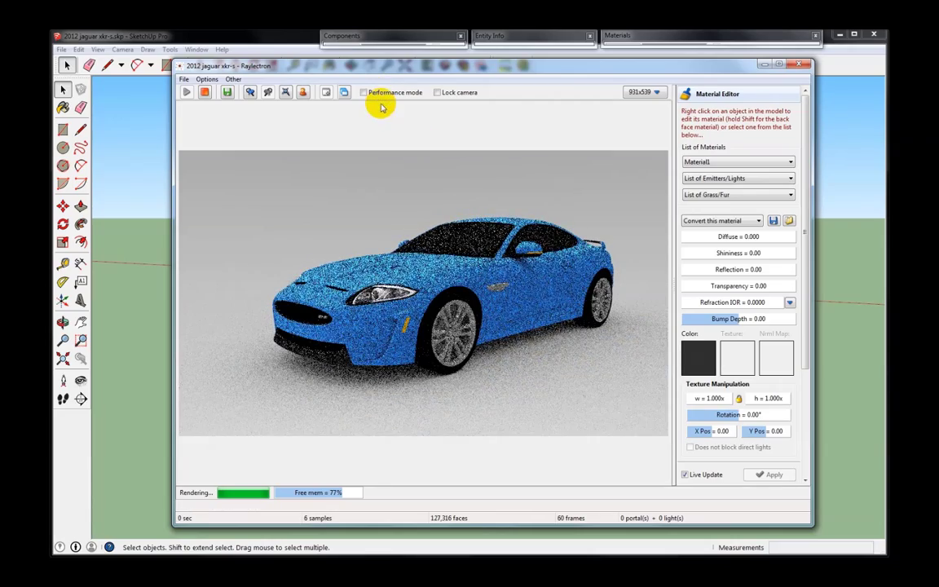
click(363, 92)
drag(419, 227, 408, 269)
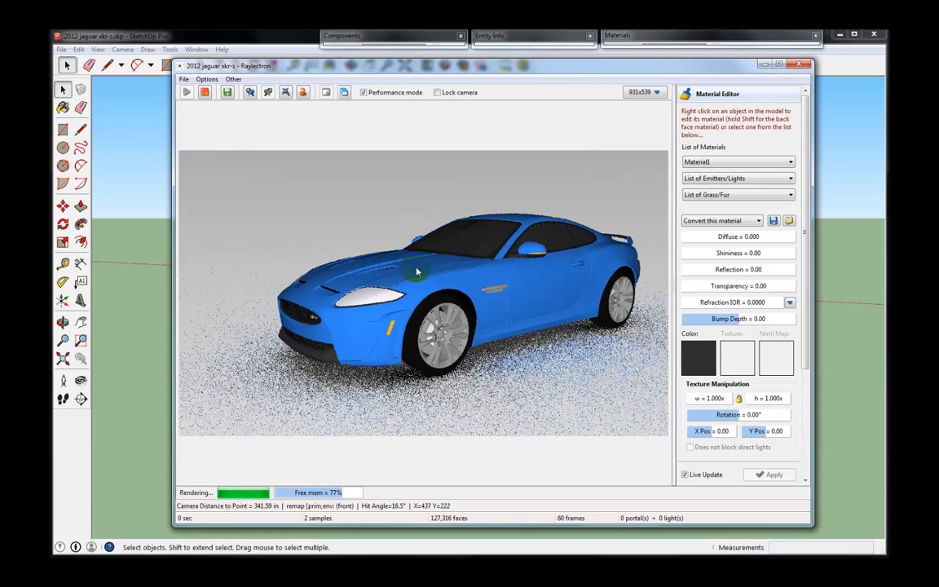
- Lock the camera and try picking the windshield and blue body materials directly in the render for editing
click(445, 92)
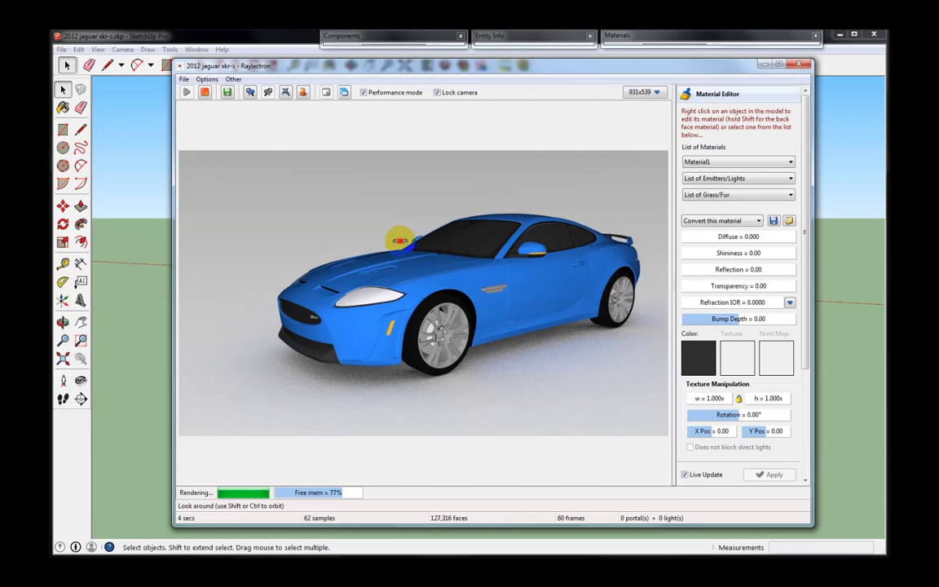
right_click(466, 235)
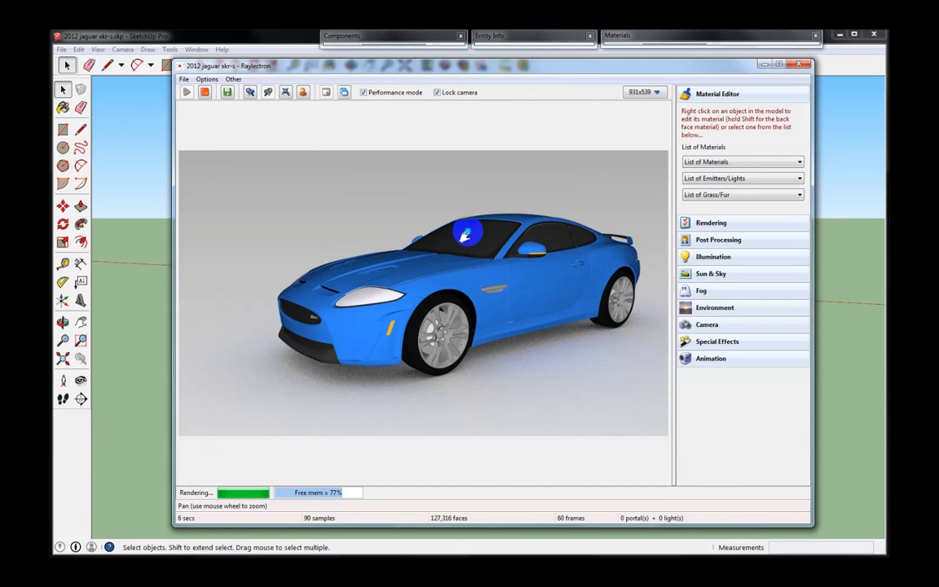
right_click(419, 287)
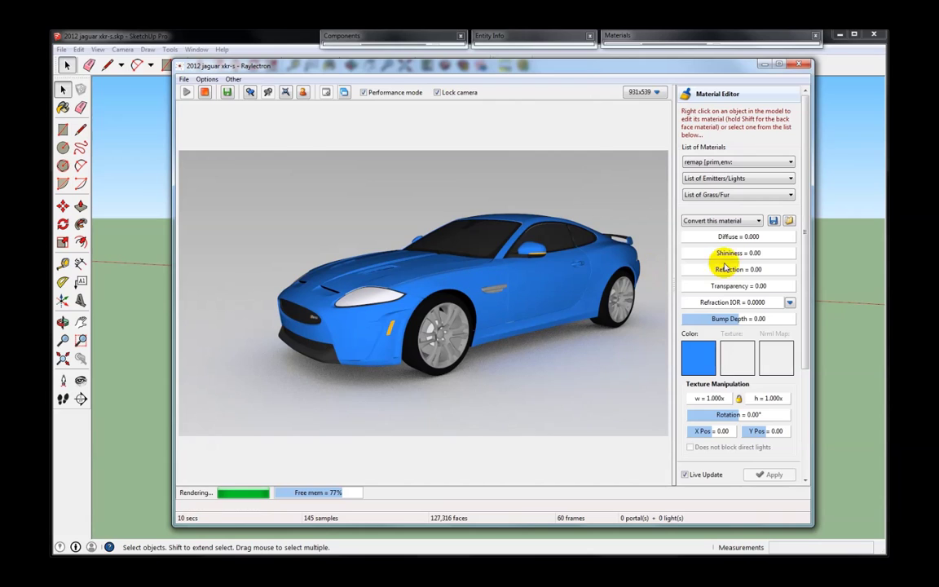
click(453, 177)
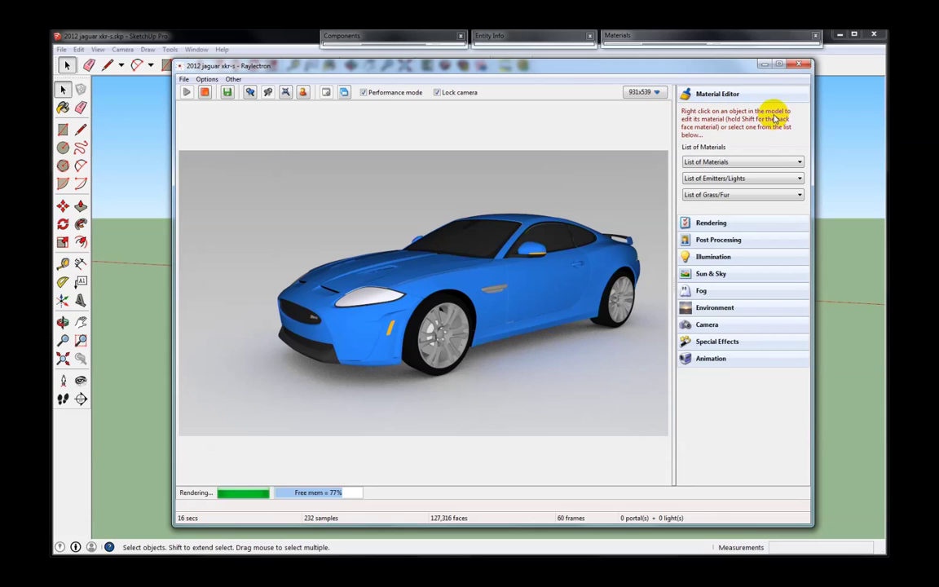
right_click(471, 245)
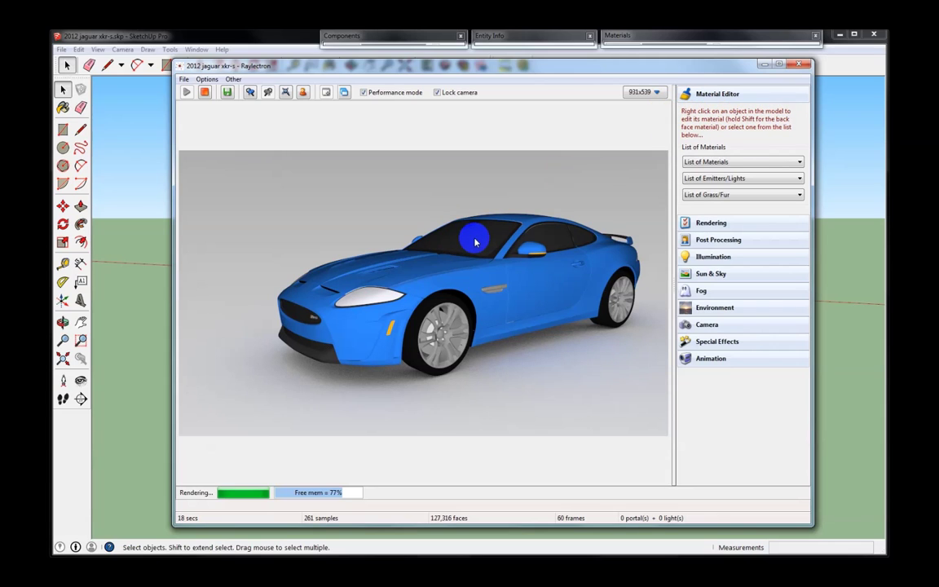
right_click(534, 295)
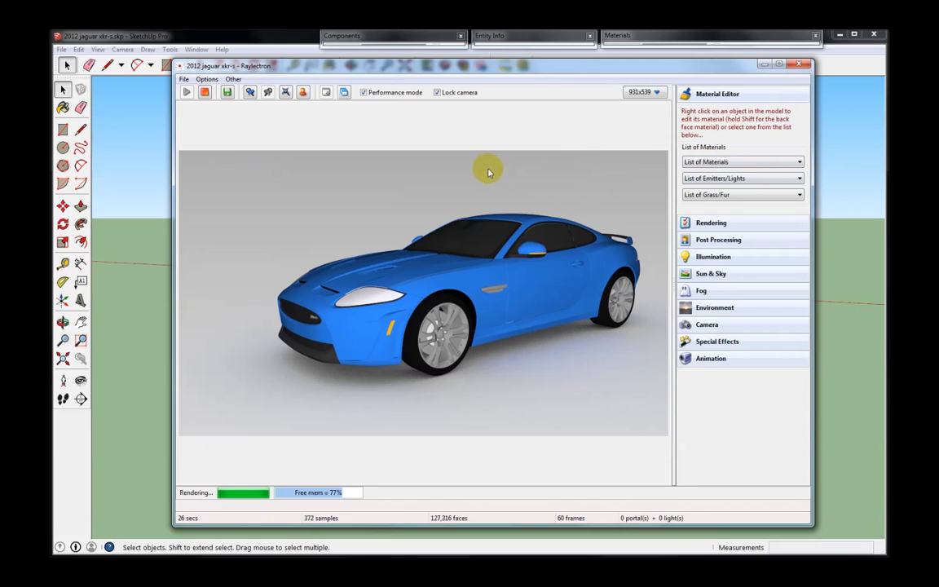
- Fit the render size to the available view area
click(645, 92)
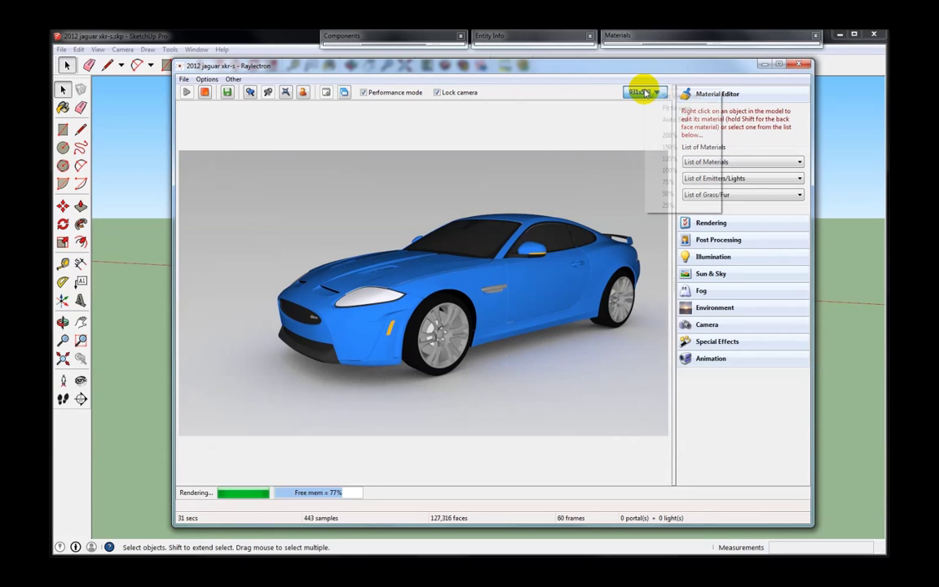
click(674, 109)
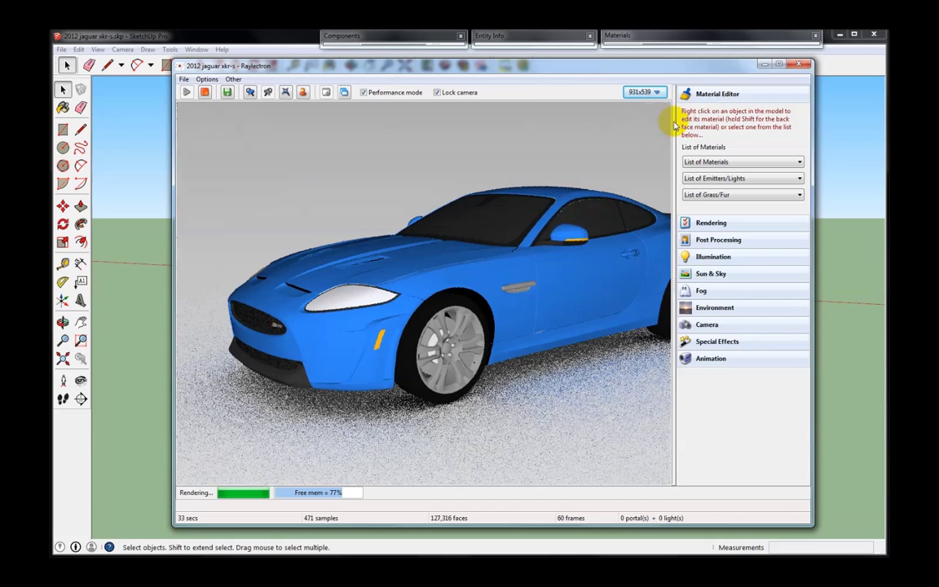
drag(513, 287, 490, 261)
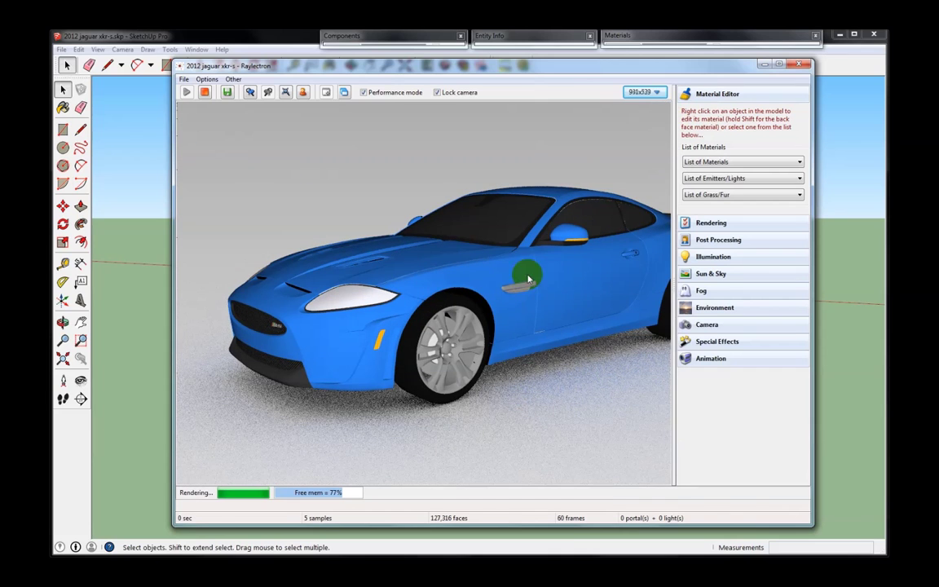
- Switch the render size to Auto Size and slightly reduce the height of the render window
click(641, 93)
click(663, 124)
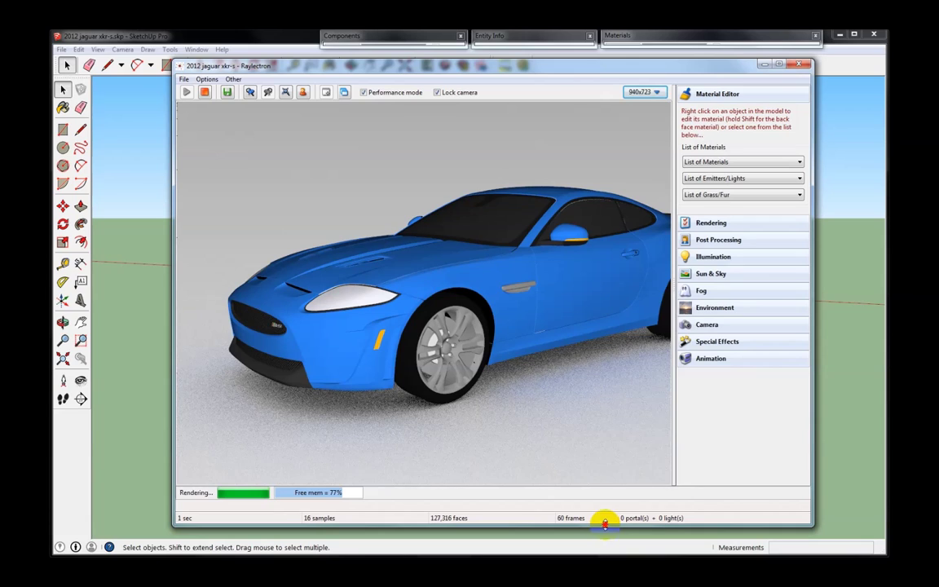
drag(605, 523, 571, 513)
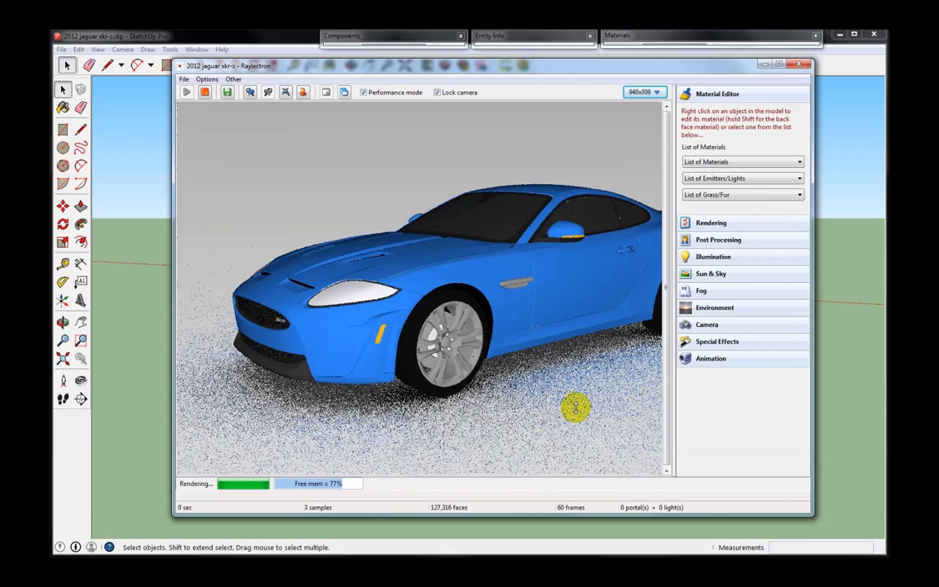
- Try the render at 25%, 50% and 100% of the full size
click(646, 92)
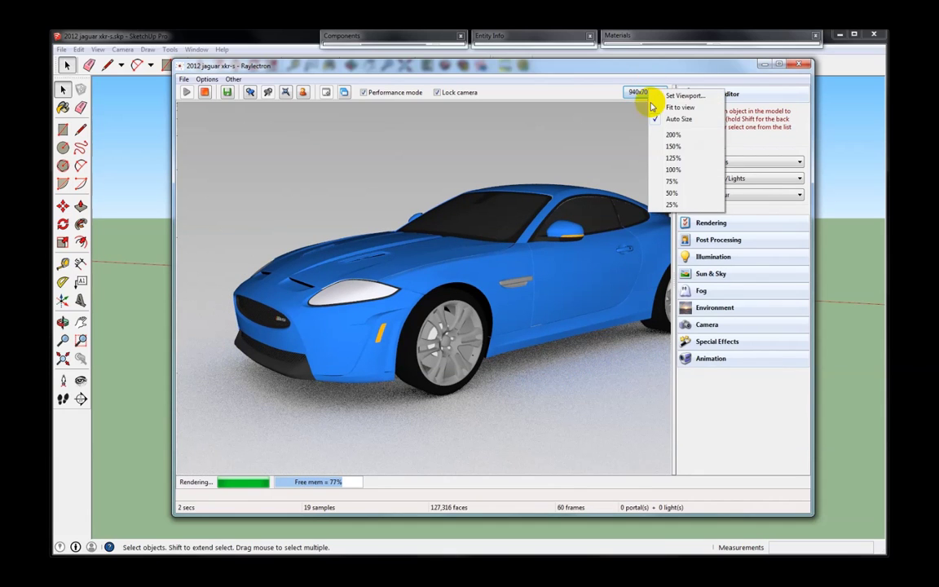
click(671, 205)
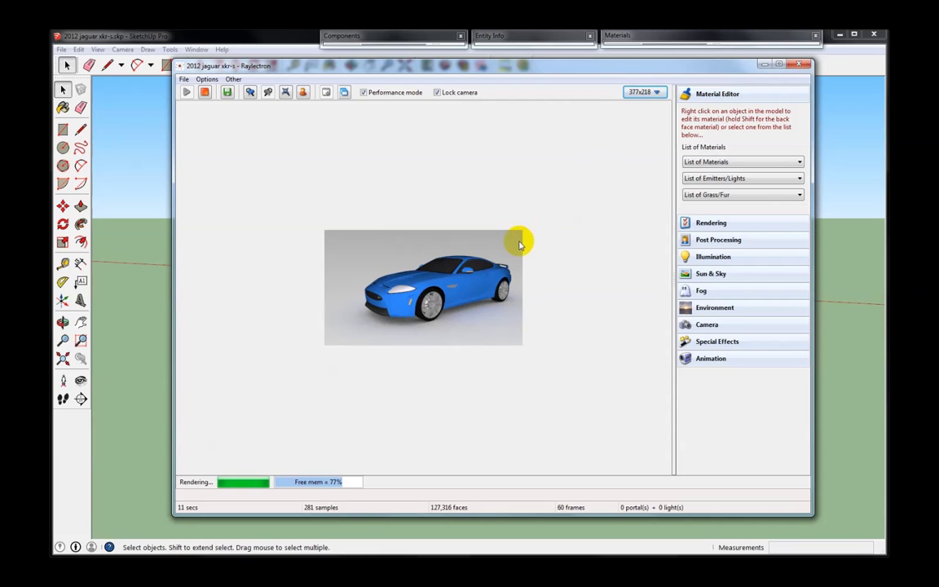
click(654, 92)
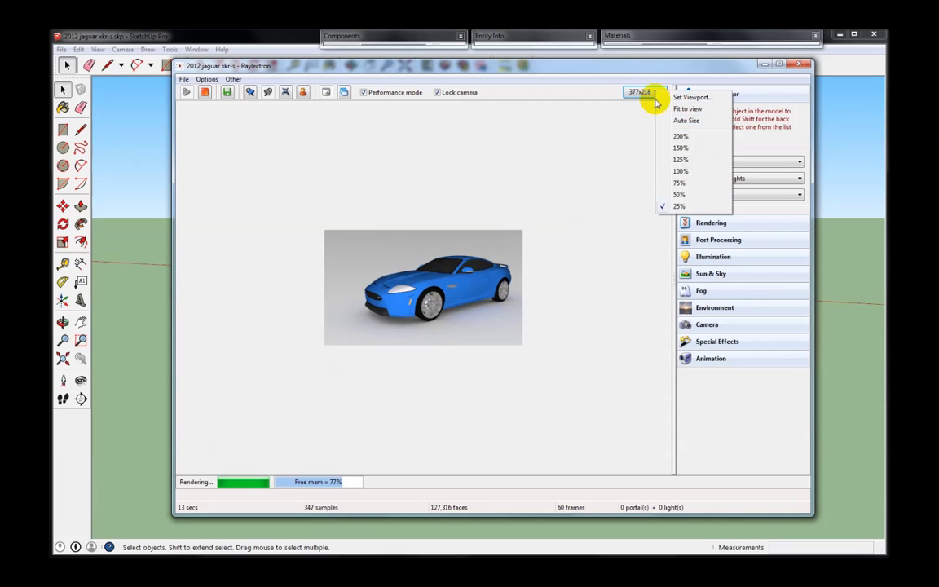
click(685, 196)
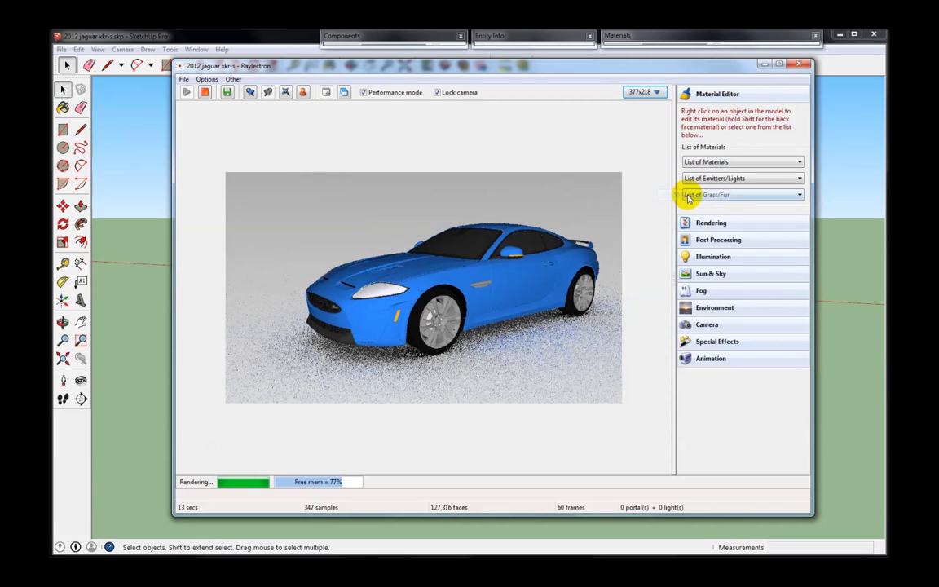
click(654, 93)
click(679, 137)
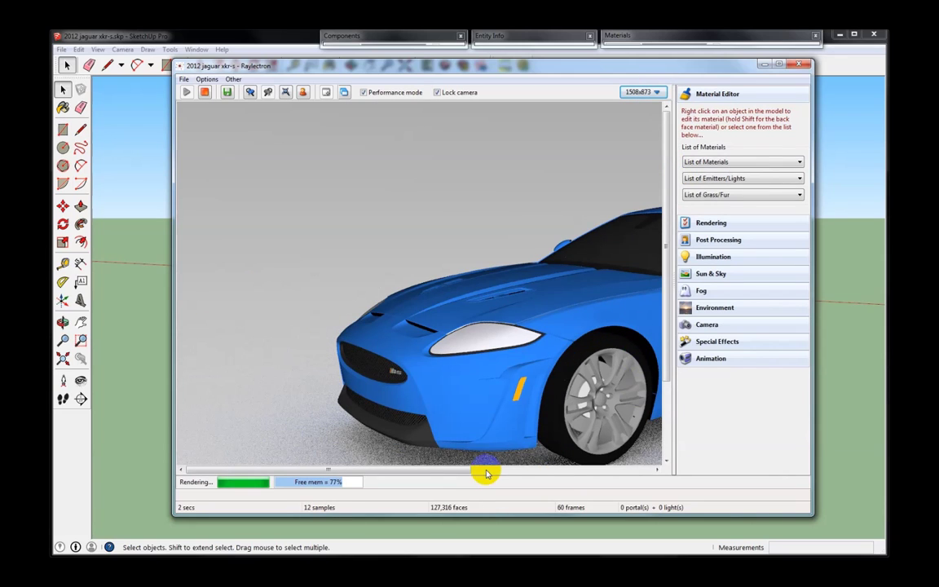
drag(456, 473, 603, 474)
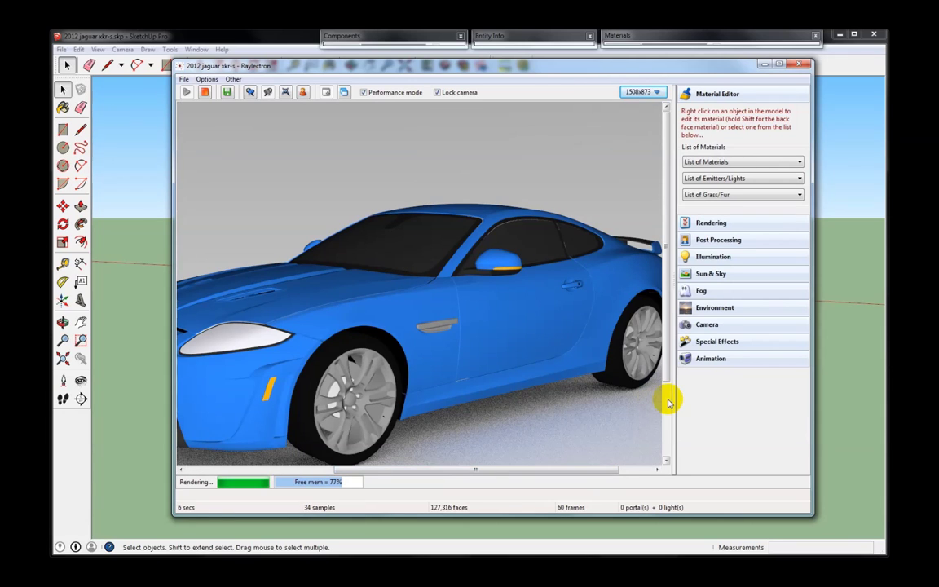
- Switch the render from the full-size percentage to Fit to view
click(657, 92)
click(689, 111)
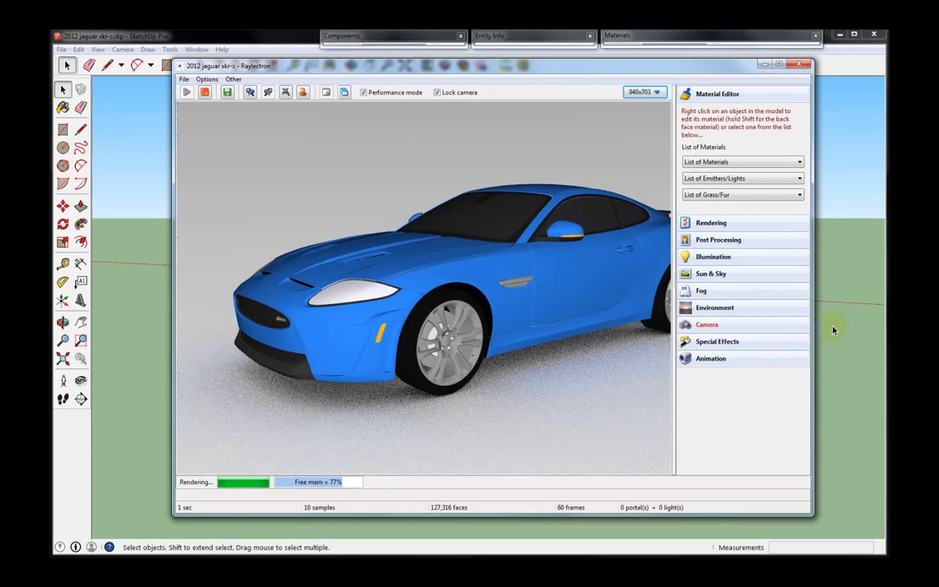
click(657, 92)
click(584, 92)
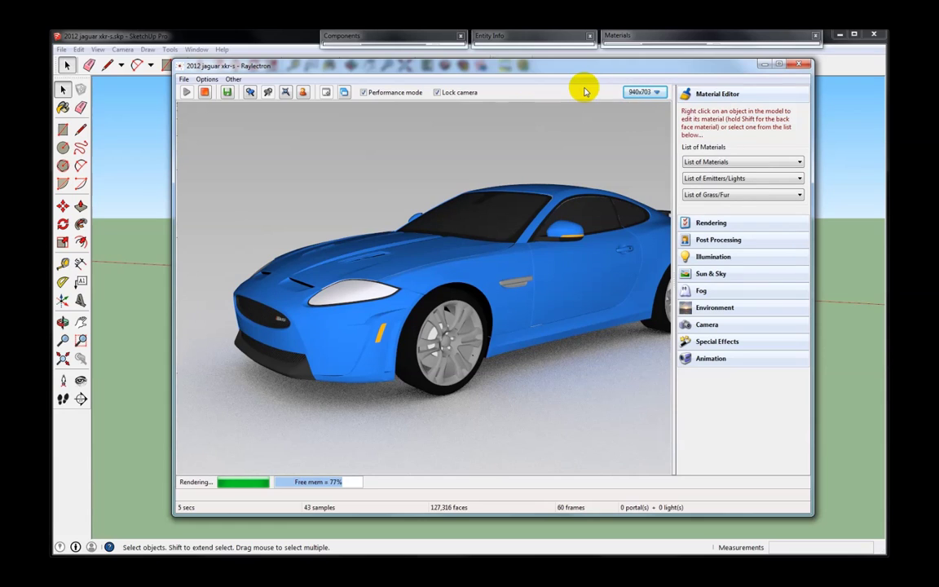
- Set a custom viewport of 800 by 300 pixels with the width-to-height ratio unlocked
click(641, 92)
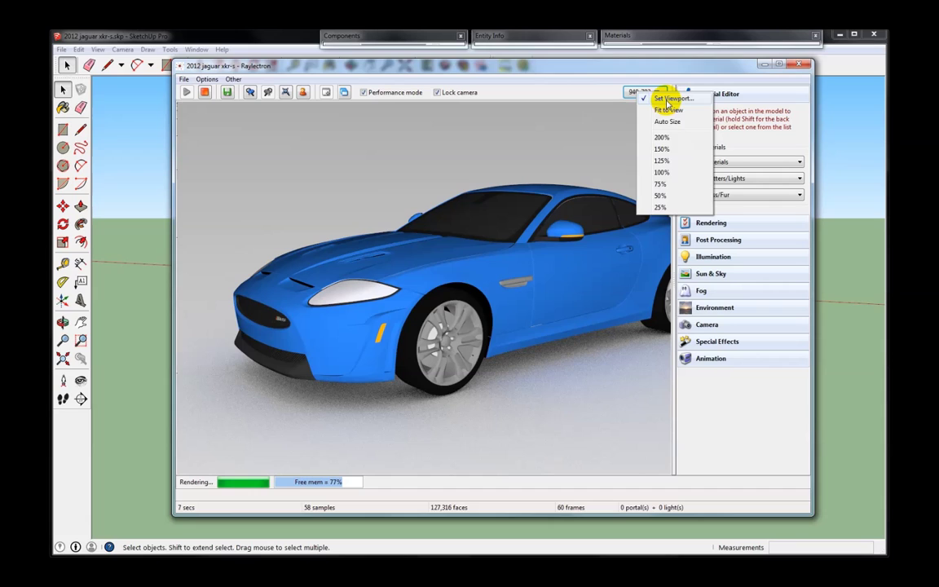
click(669, 99)
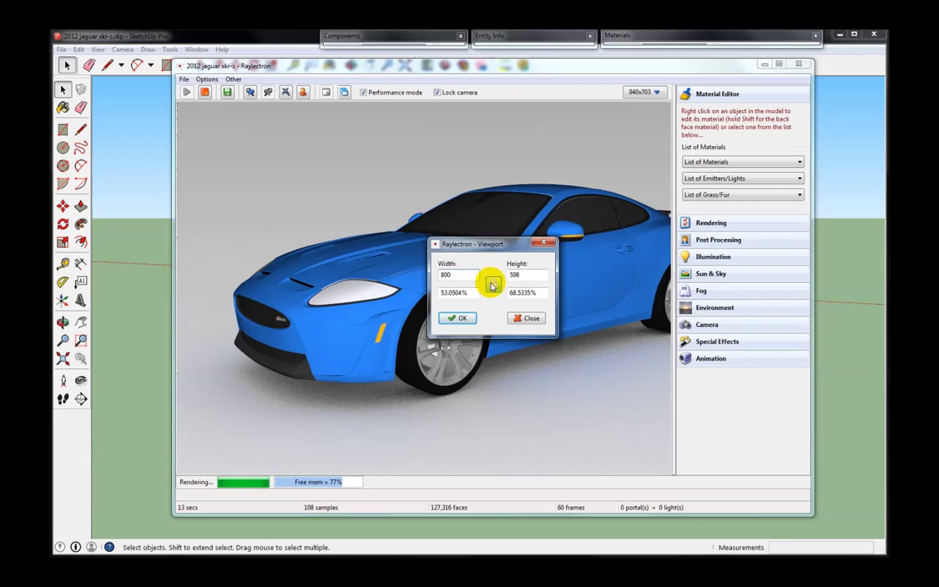
click(494, 286)
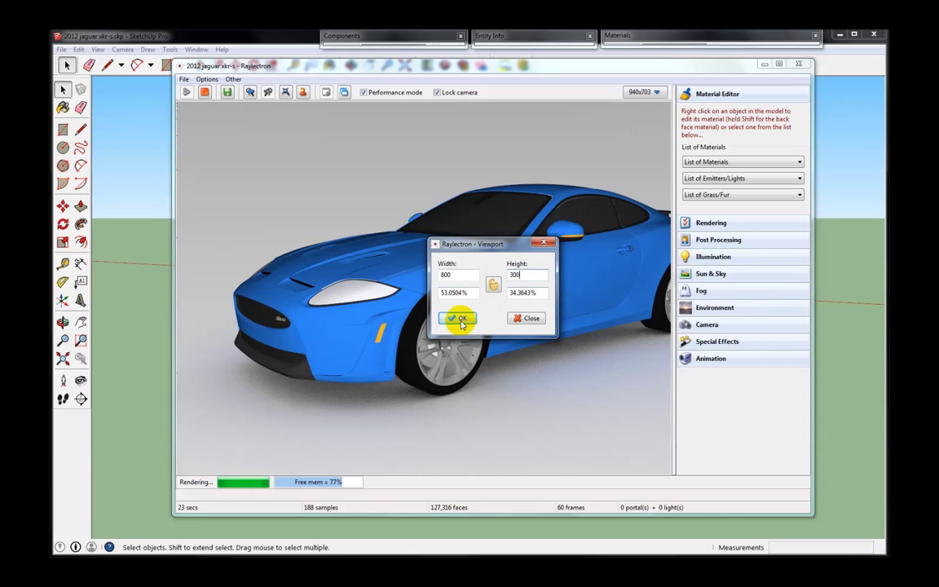
click(462, 319)
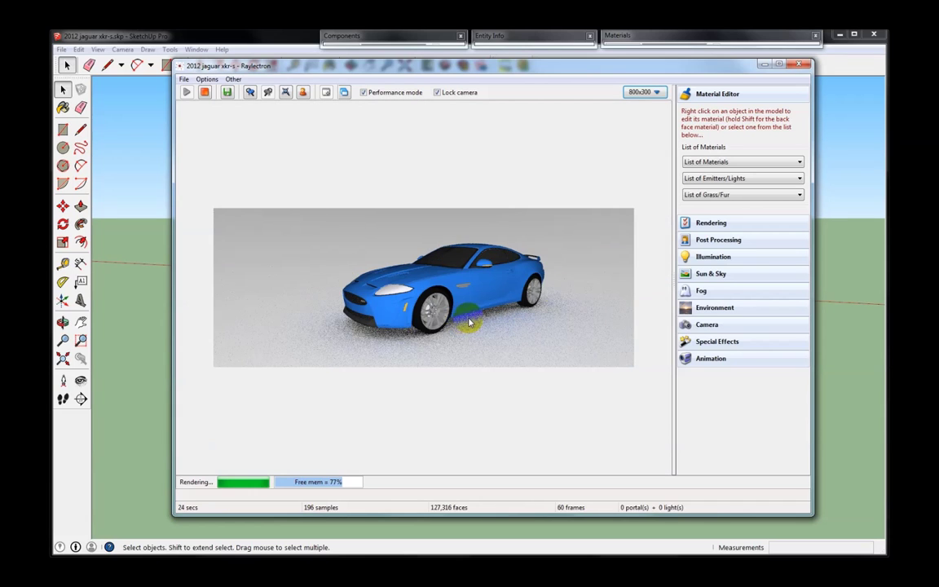
- Resize the custom viewport by percentages to 452 by 436 pixels, using 30% for the width
click(657, 95)
click(671, 96)
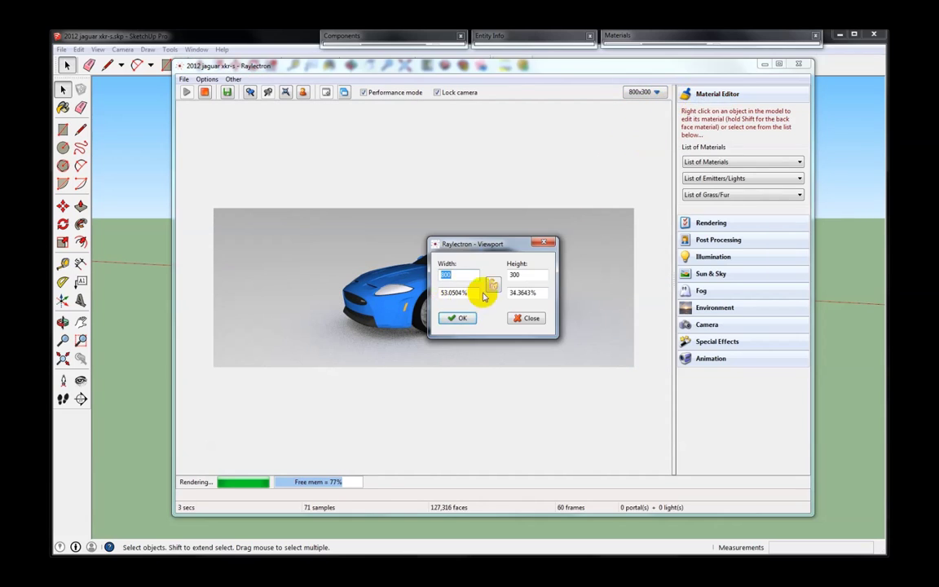
drag(473, 293, 433, 299)
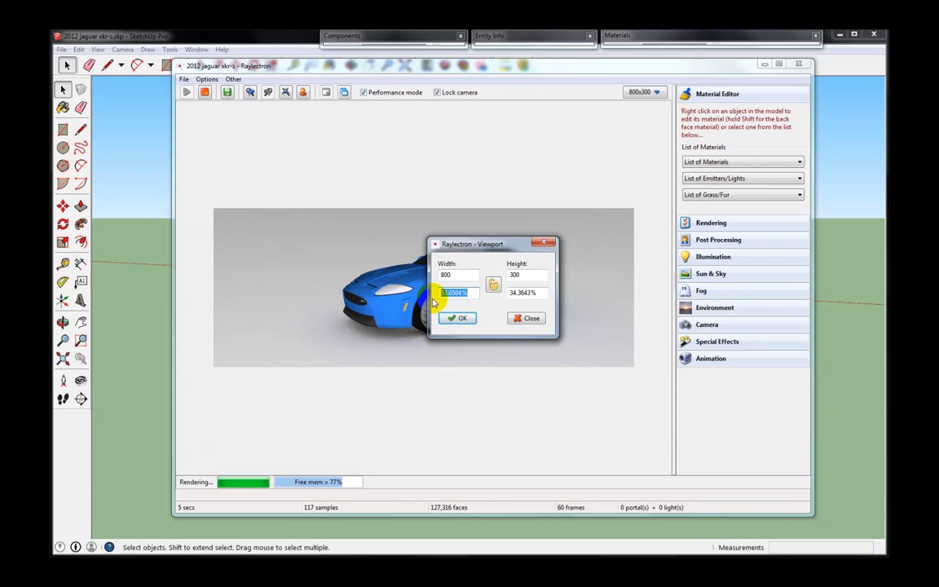
text(30)
key(Tab)
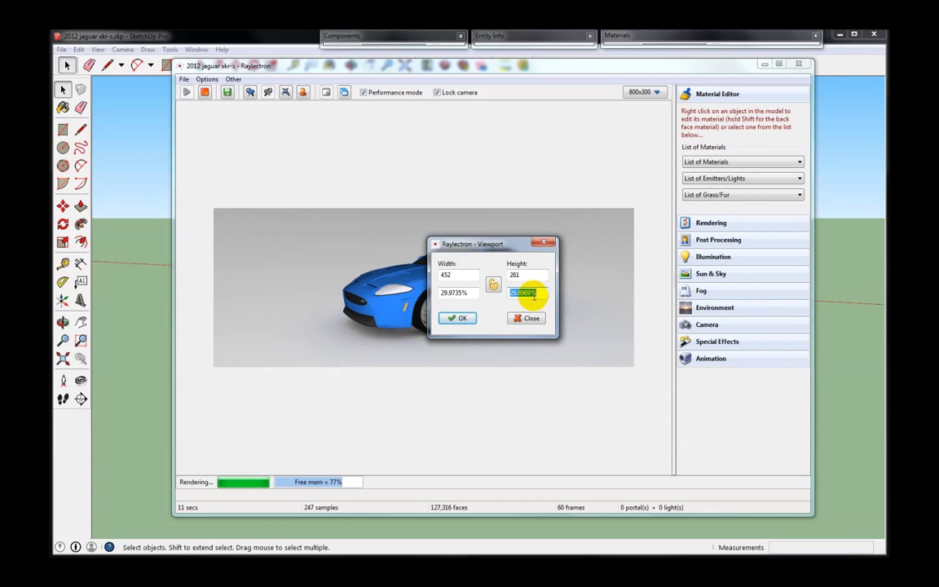
click(462, 319)
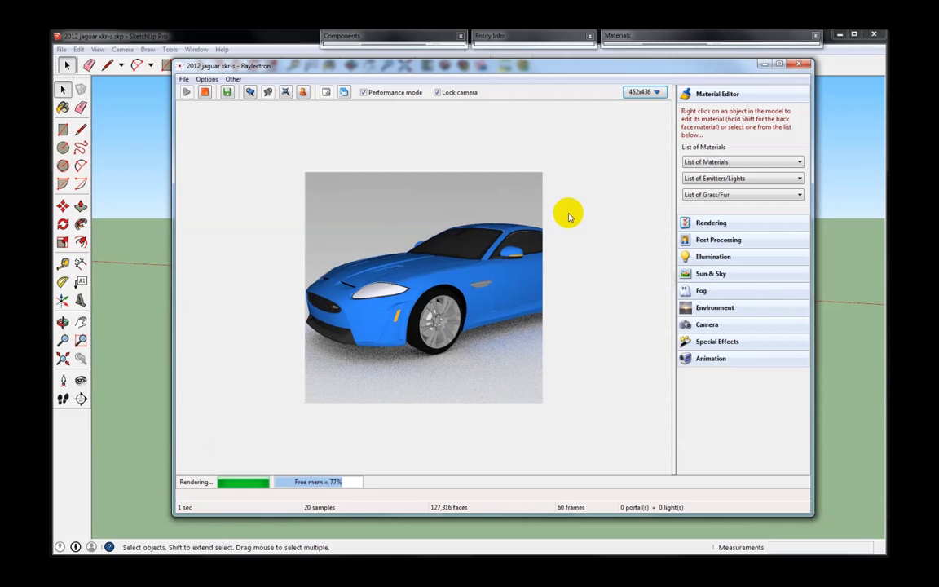
- Replace the custom viewport size with Fit to view
click(657, 92)
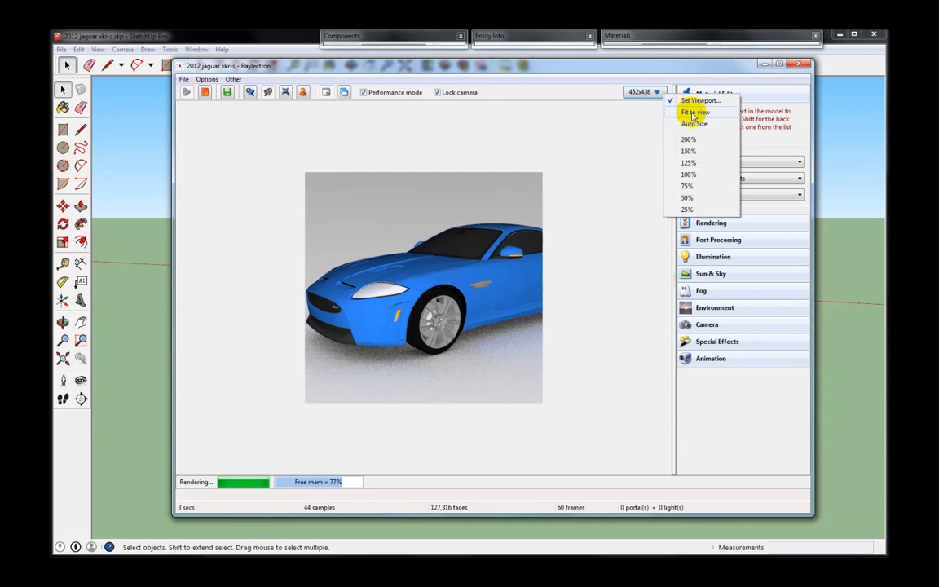
click(693, 114)
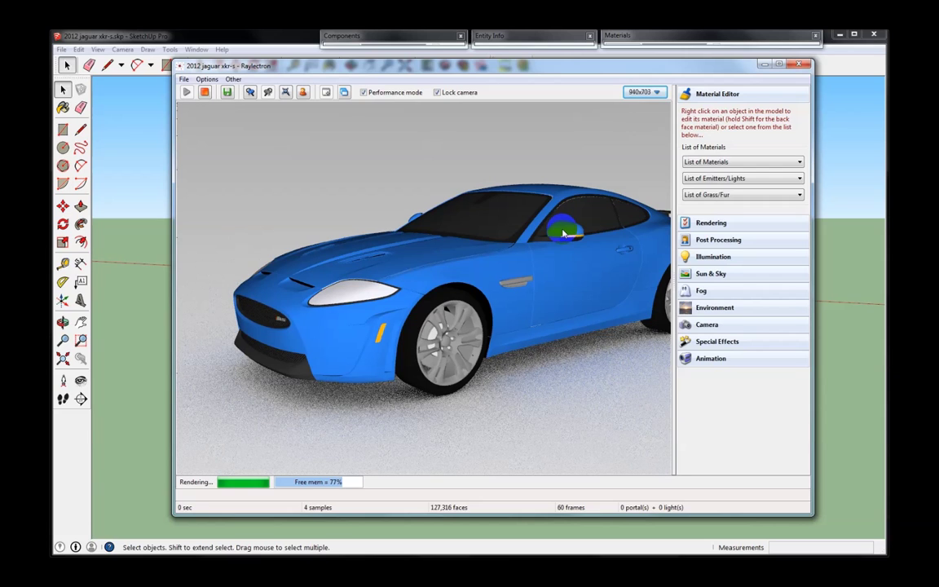
- Switch the render to the Front scene and turn off Performance mode
click(343, 93)
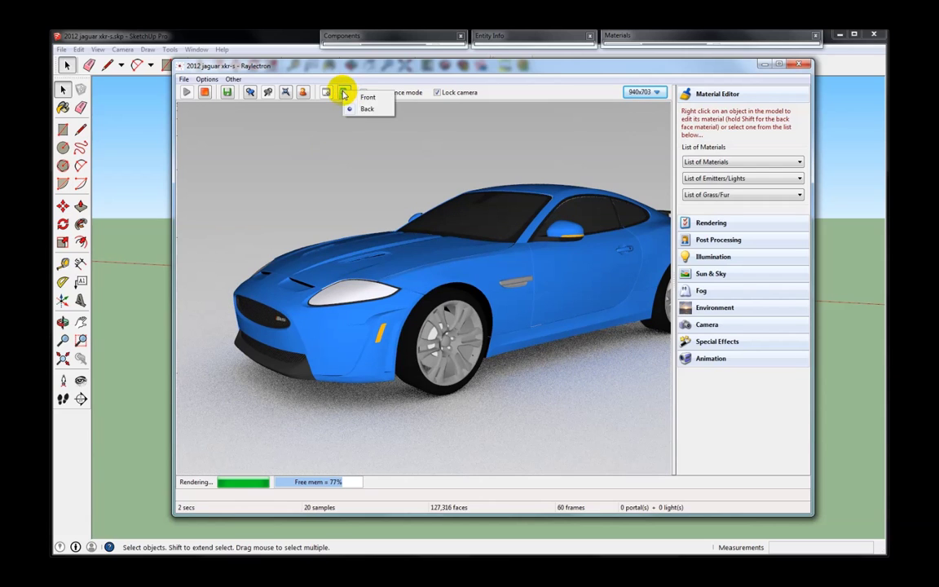
click(368, 99)
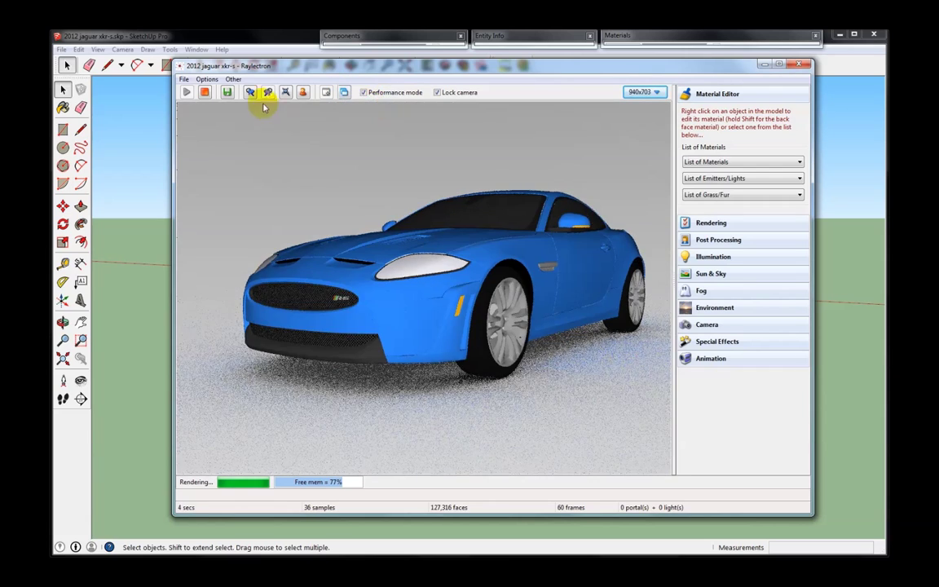
click(380, 94)
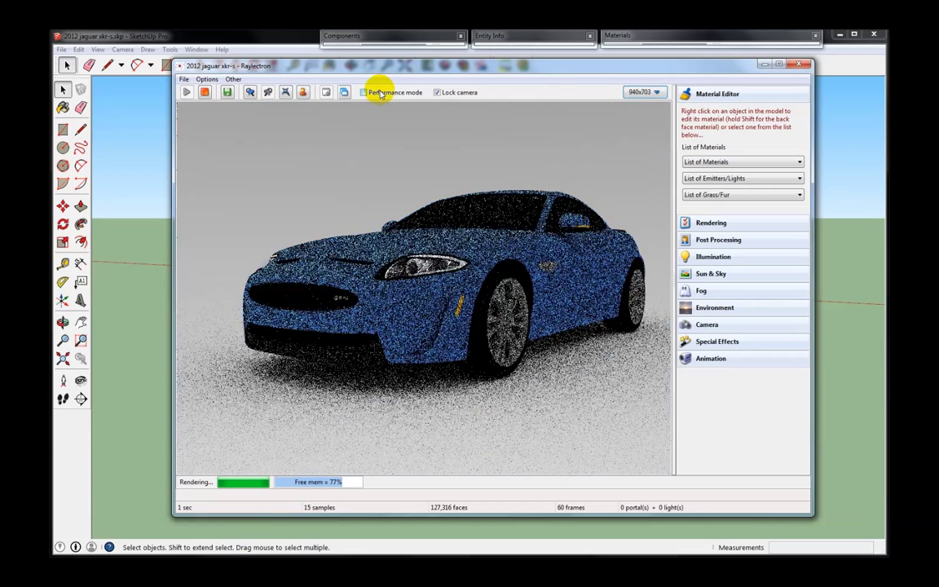
middle_drag(538, 219, 538, 218)
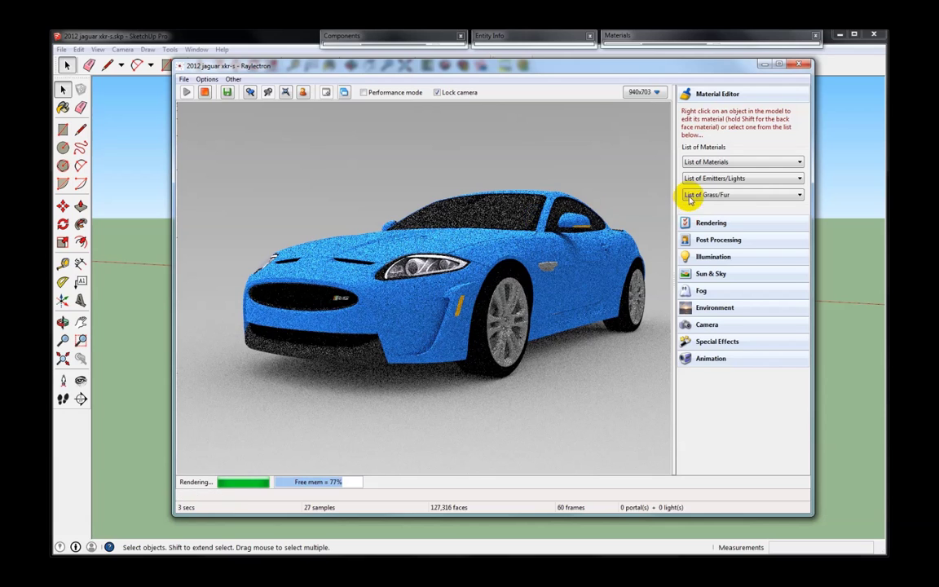
- Show the Rendering settings instead of the Material Editor, try 2 Point Perspective and 3D Stereo, and return to Perspective Projection
click(718, 94)
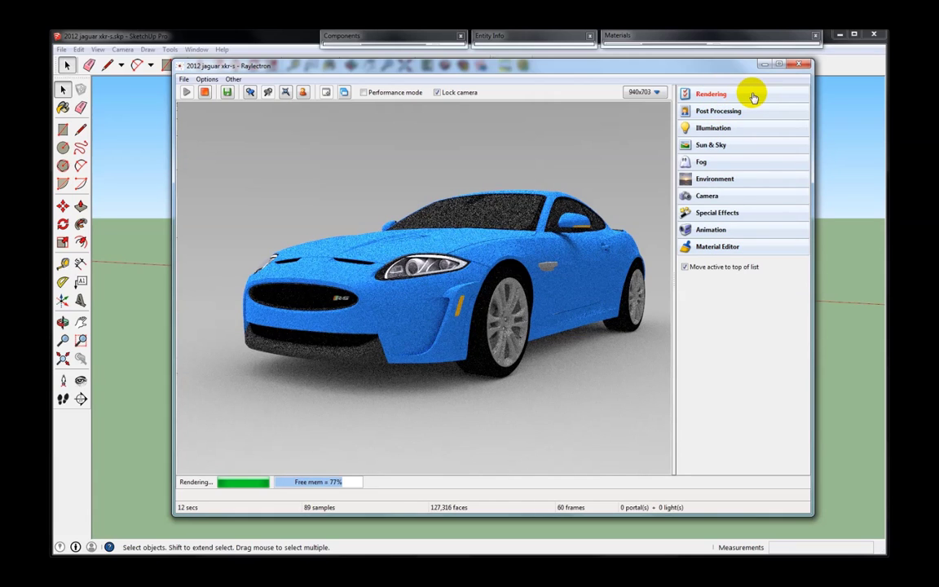
click(752, 95)
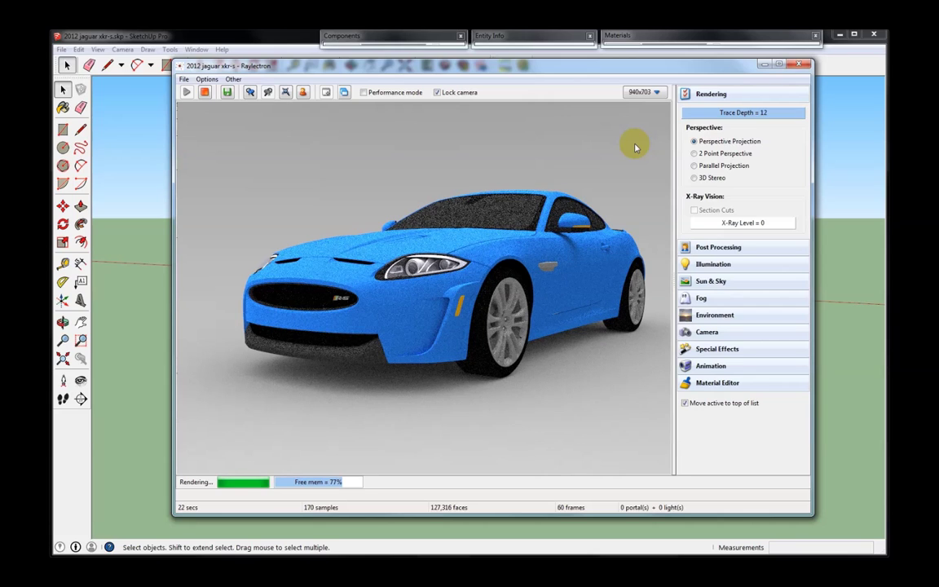
click(712, 154)
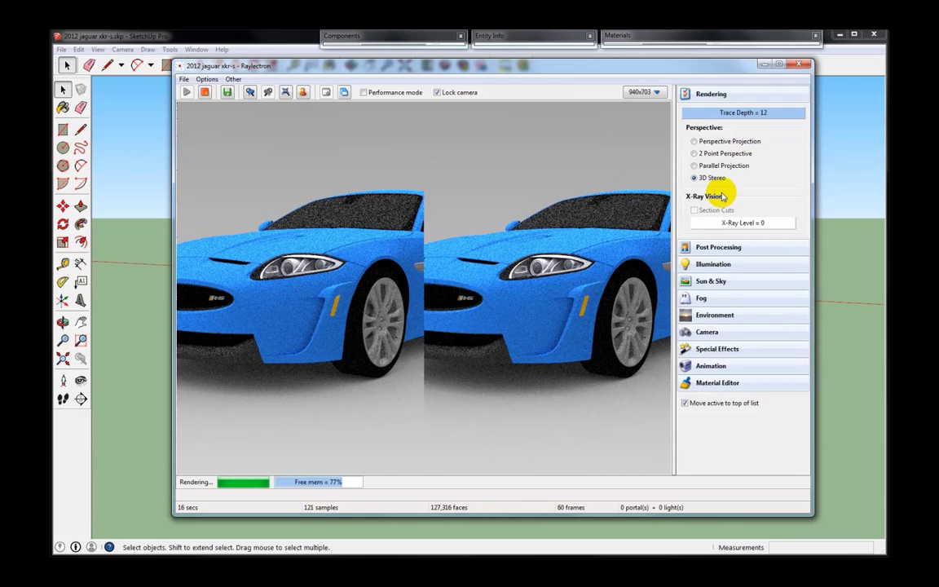
click(717, 143)
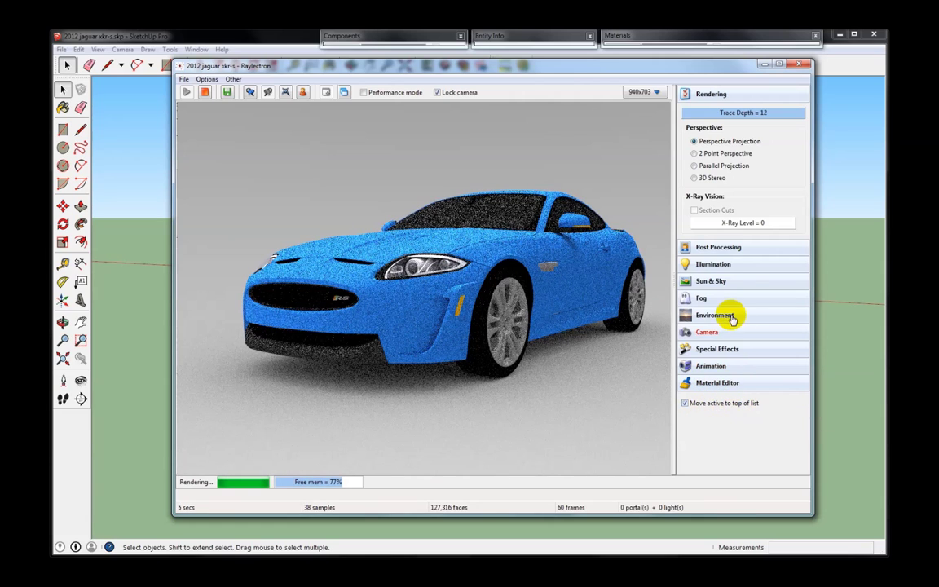
- Compare opening the Illumination settings with "Move active to top of list" off and on, leaving them expanded with the option on
click(738, 405)
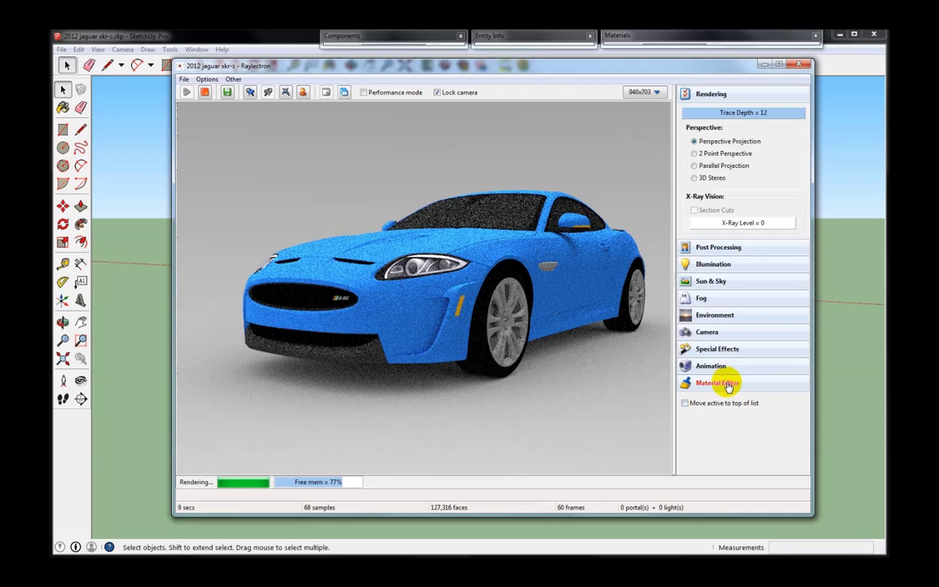
click(719, 266)
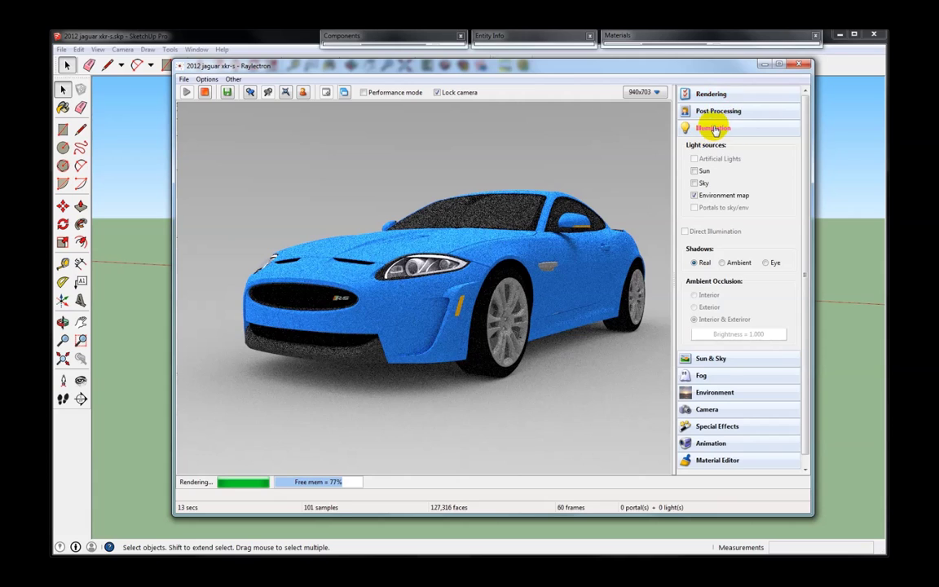
click(721, 130)
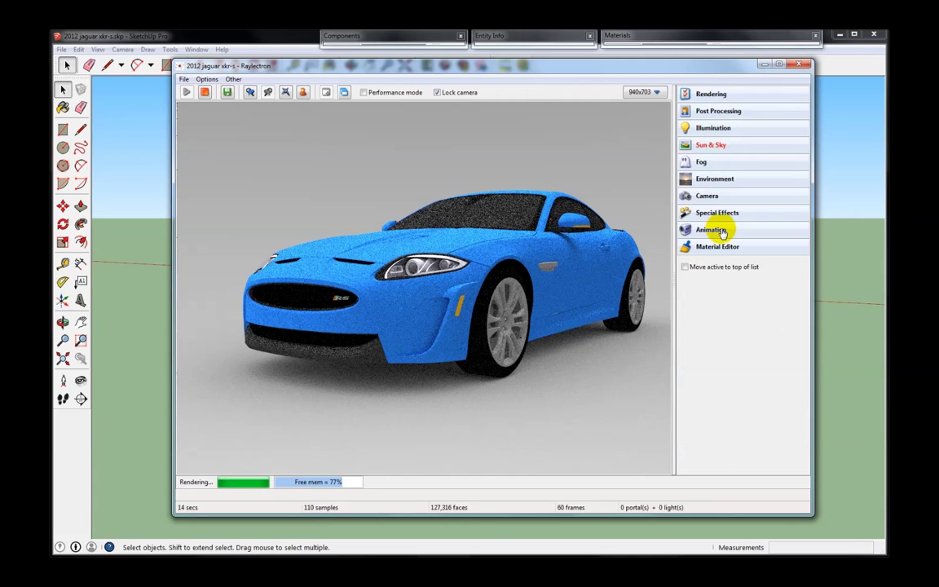
click(711, 128)
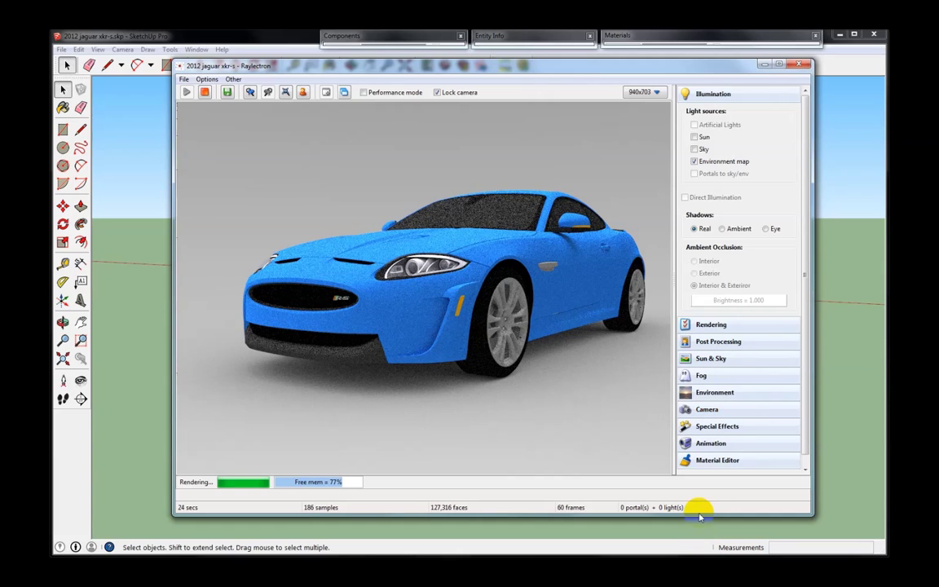
- Shorten the render window, inspect the blue car body's material in the Material Editor, and restore the window's height with all sections collapsed
drag(698, 512, 696, 446)
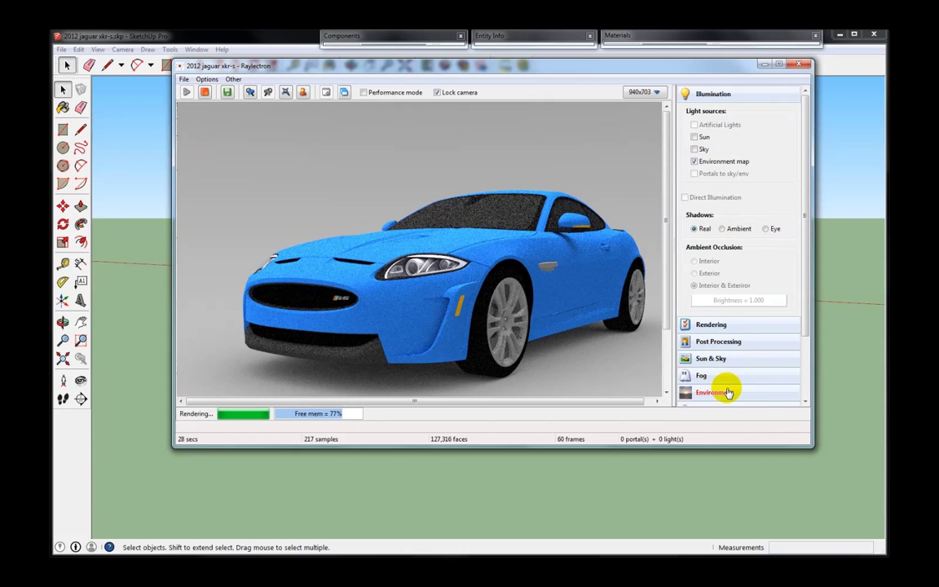
drag(801, 326, 806, 397)
click(698, 380)
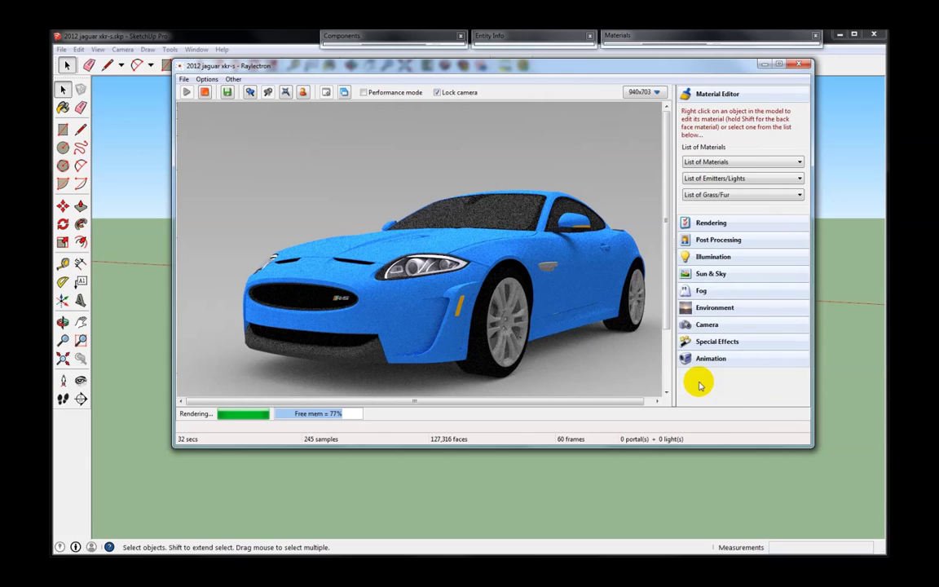
right_click(608, 258)
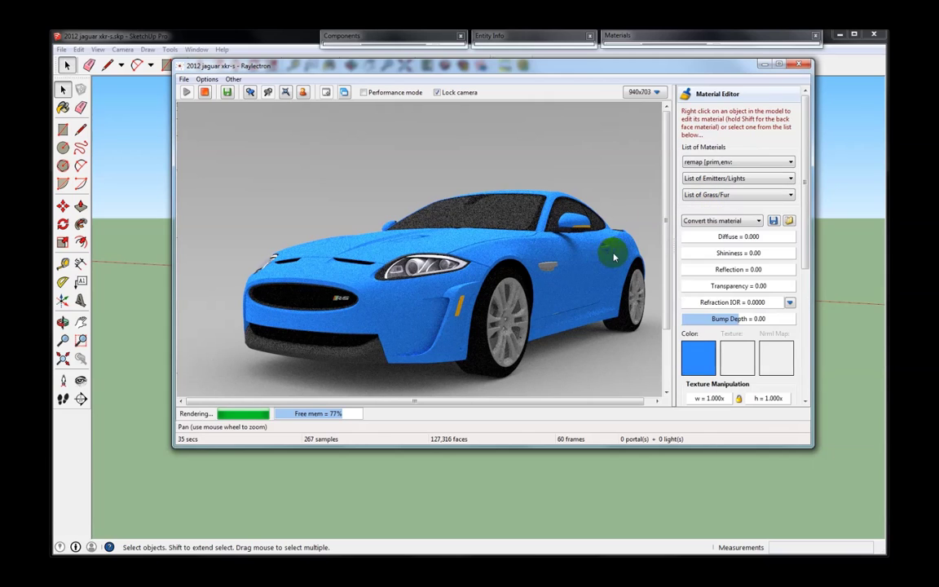
click(726, 94)
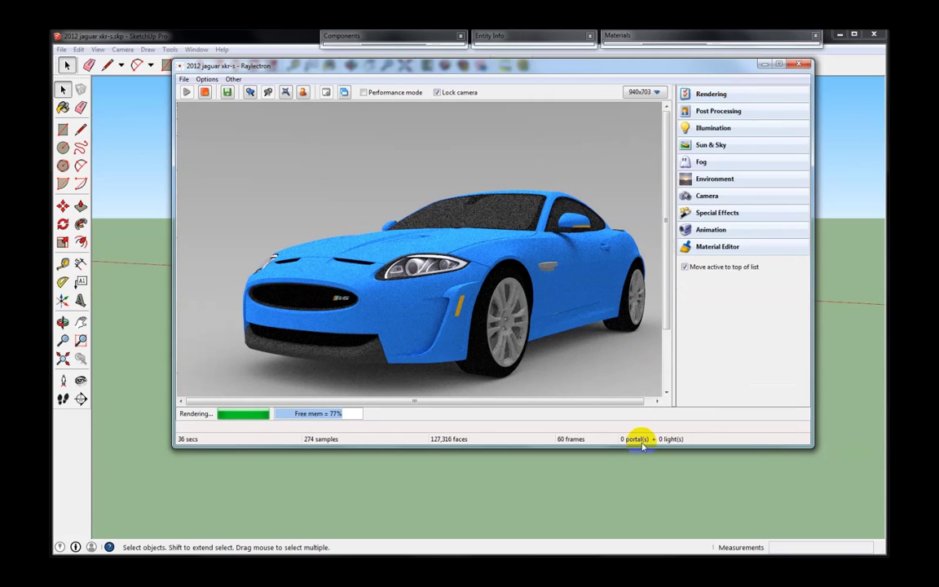
drag(640, 446, 635, 513)
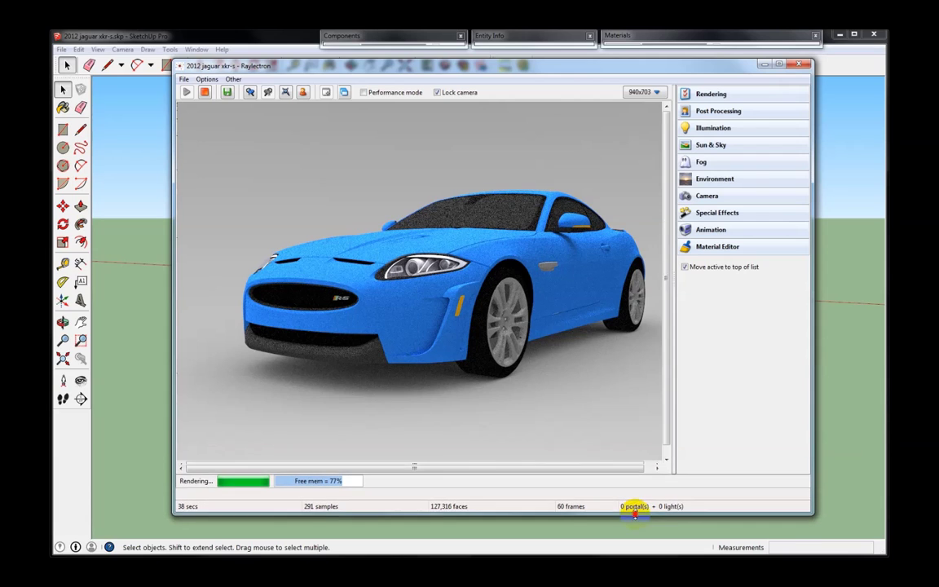
- Expand the Post Processing settings and lower the render's Intensity to -3
click(718, 110)
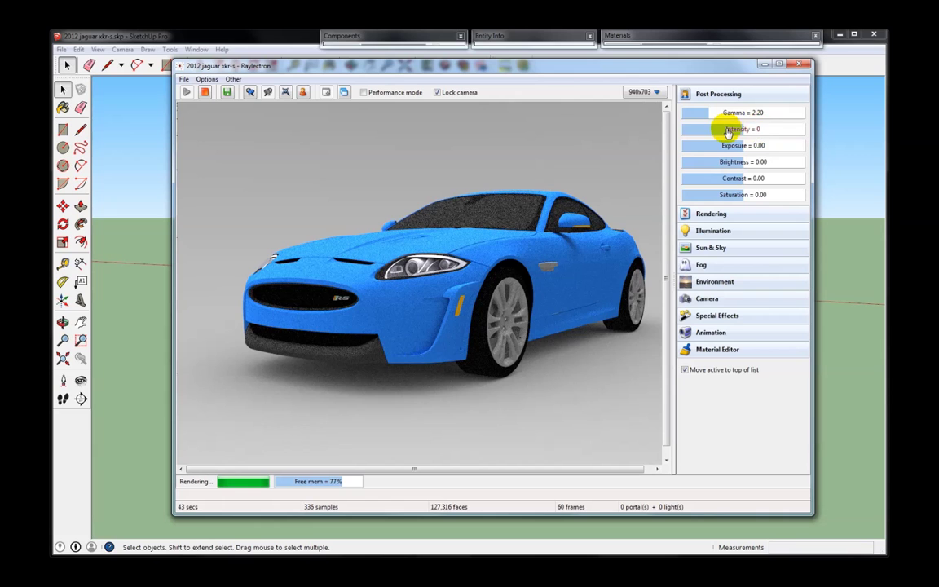
drag(728, 132, 754, 135)
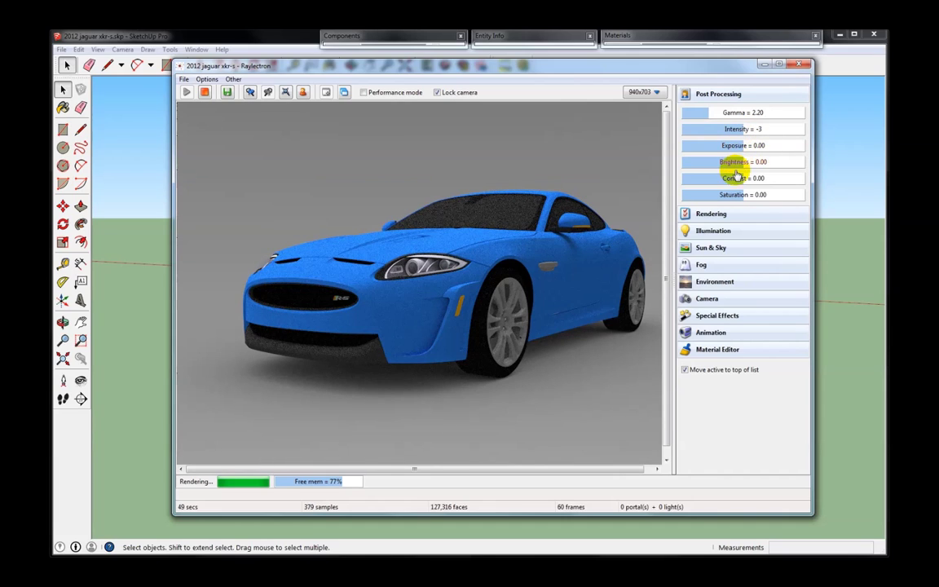
- Try desaturating the render, resetting the Saturation to 0.00 and entering -1 as an exact value
drag(745, 197, 739, 202)
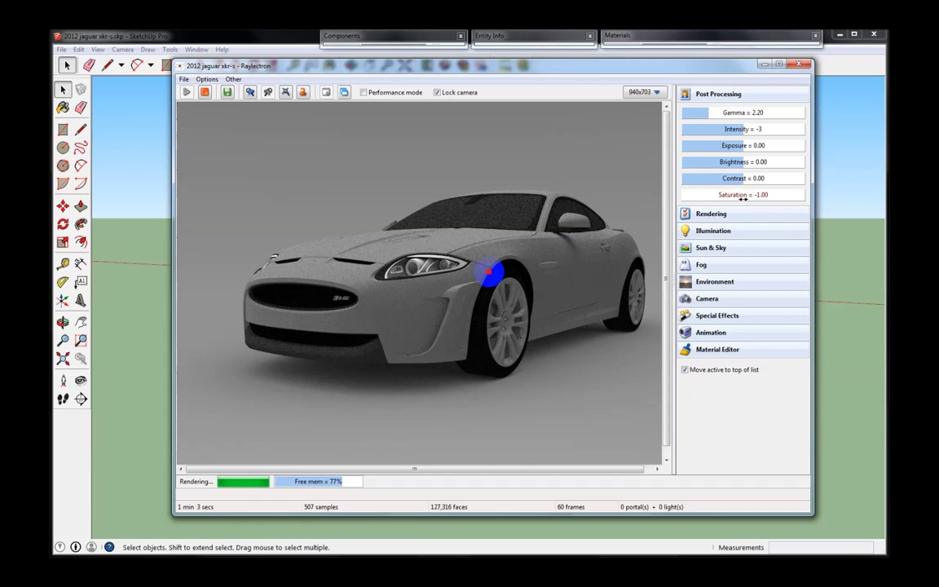
mouse_move(744, 198)
mouse_down()
mouse_move(667, 258)
mouse_move(796, 245)
mouse_move(744, 198)
mouse_move(793, 241)
mouse_move(719, 194)
mouse_move(735, 200)
mouse_up()
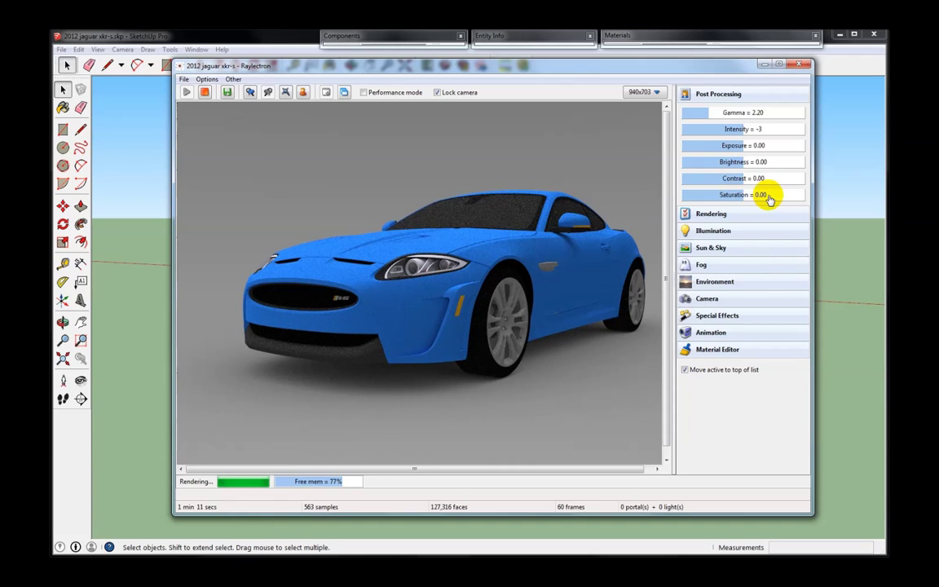
double_click(761, 194)
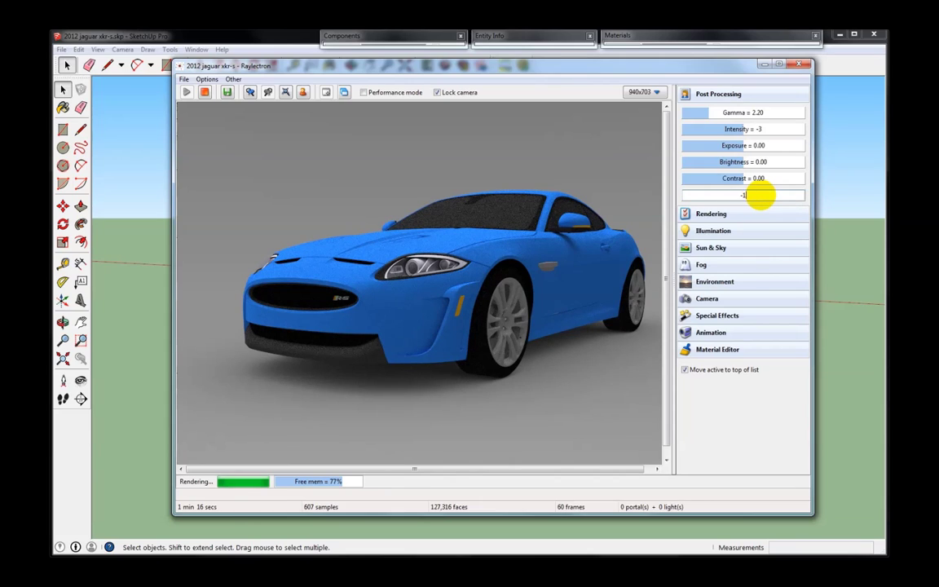
key(Return)
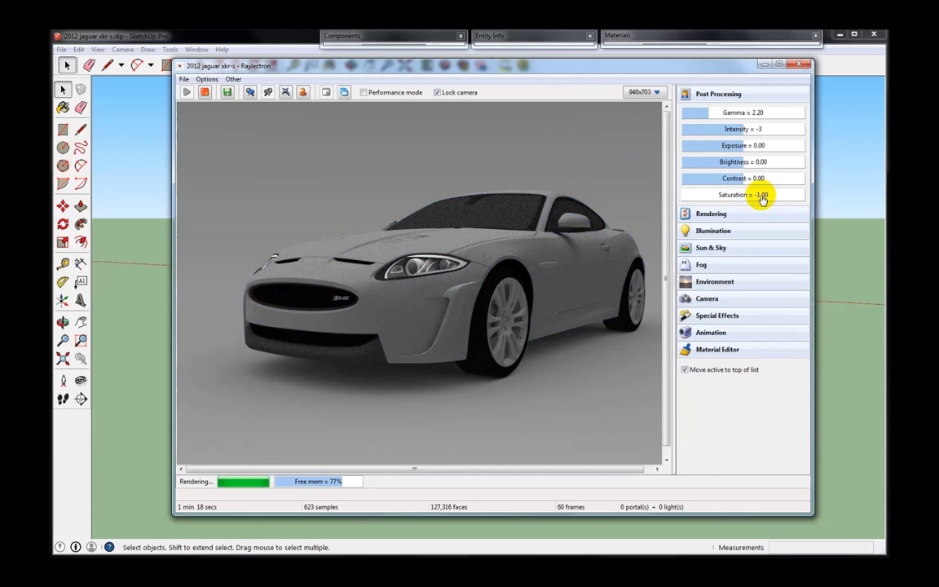
double_click(762, 195)
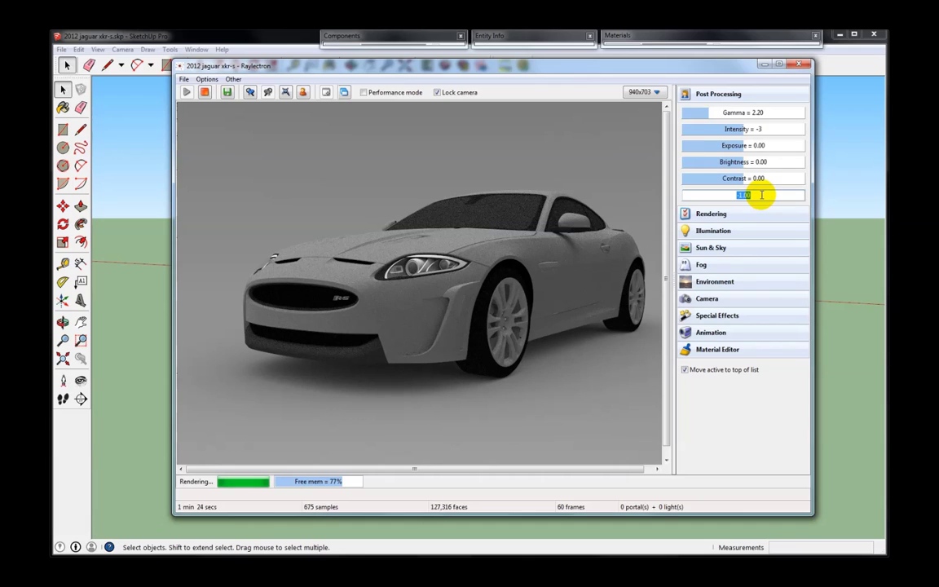
key(Return)
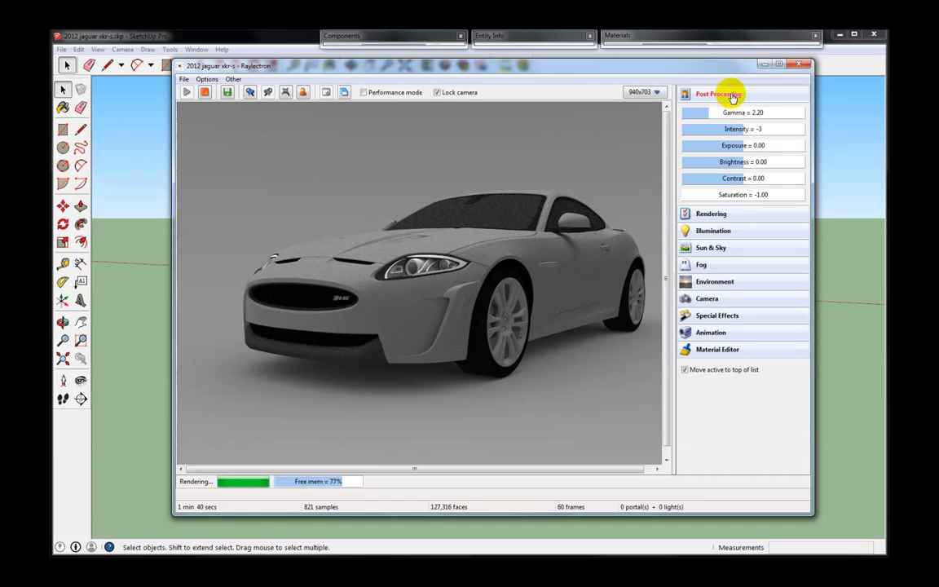
- Check the Illumination settings, return to Post Processing and set the Saturation to 0
click(734, 230)
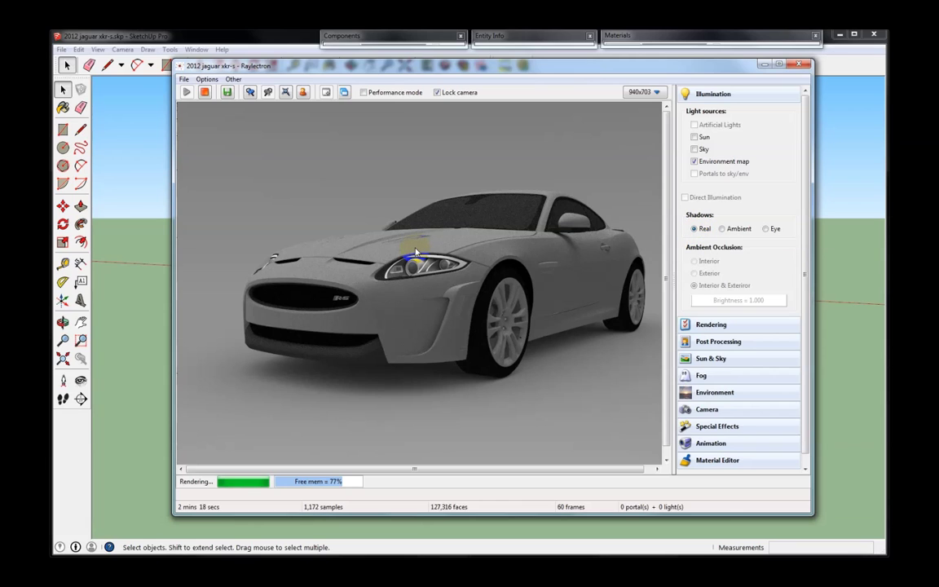
click(714, 341)
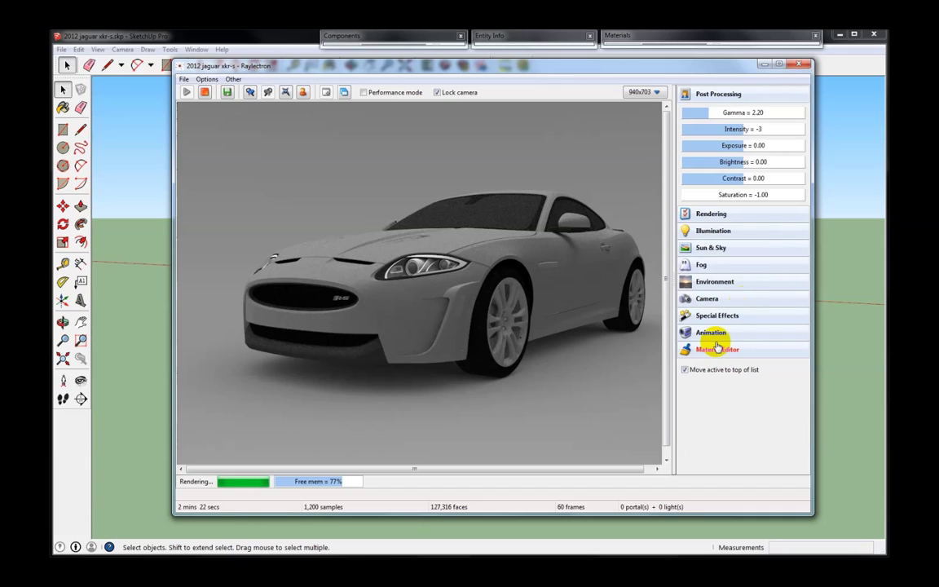
double_click(747, 197)
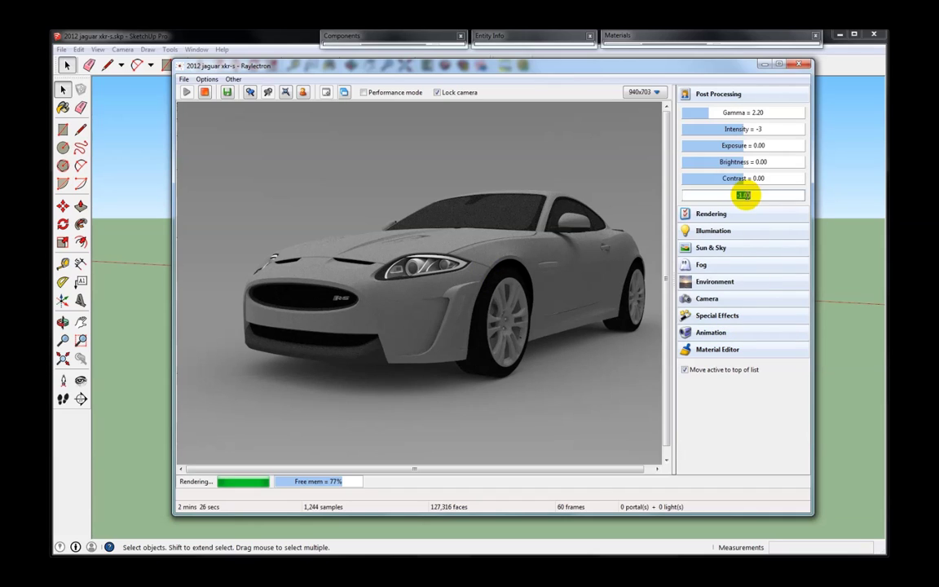
text(0)
key(Return)
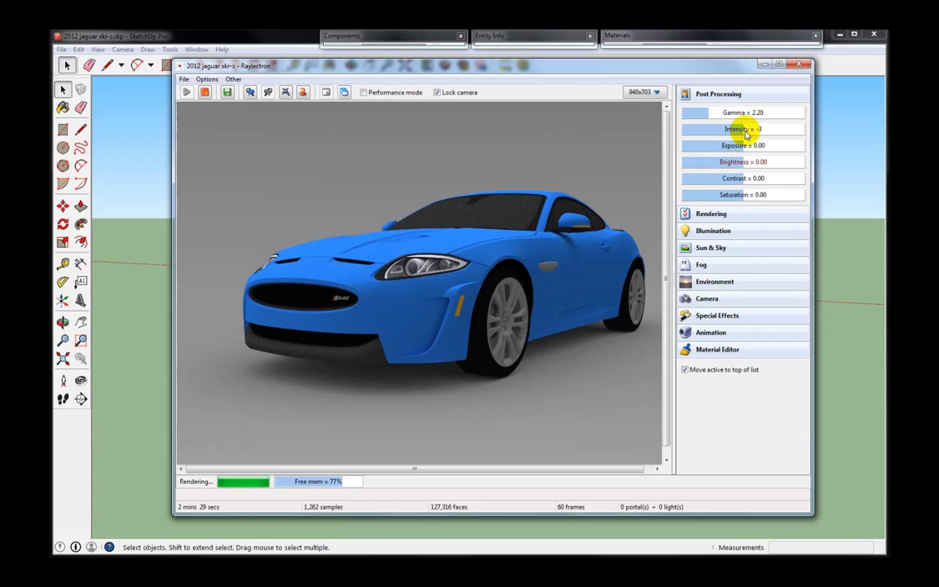
- Try Ambient shadows in the Illumination settings and return the shadows to Real
click(729, 232)
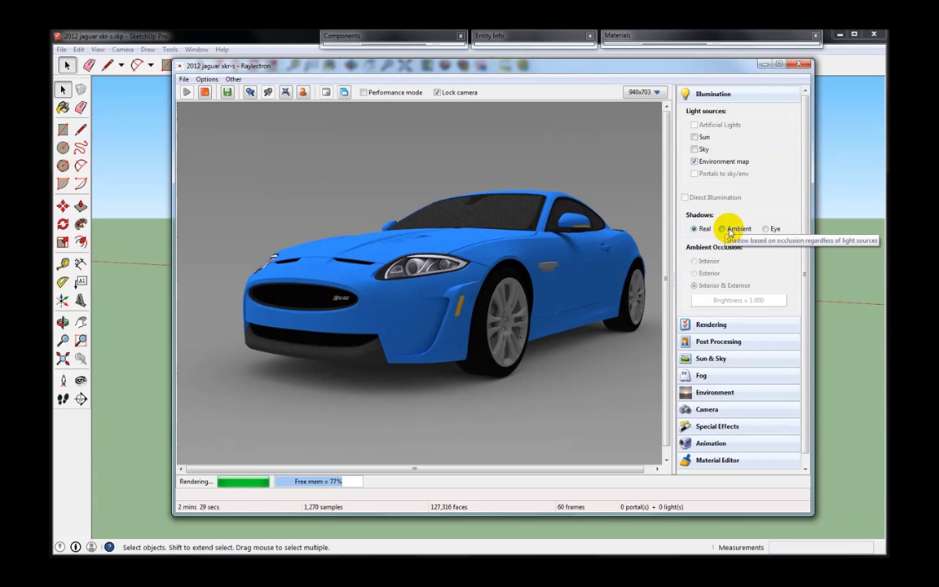
click(732, 232)
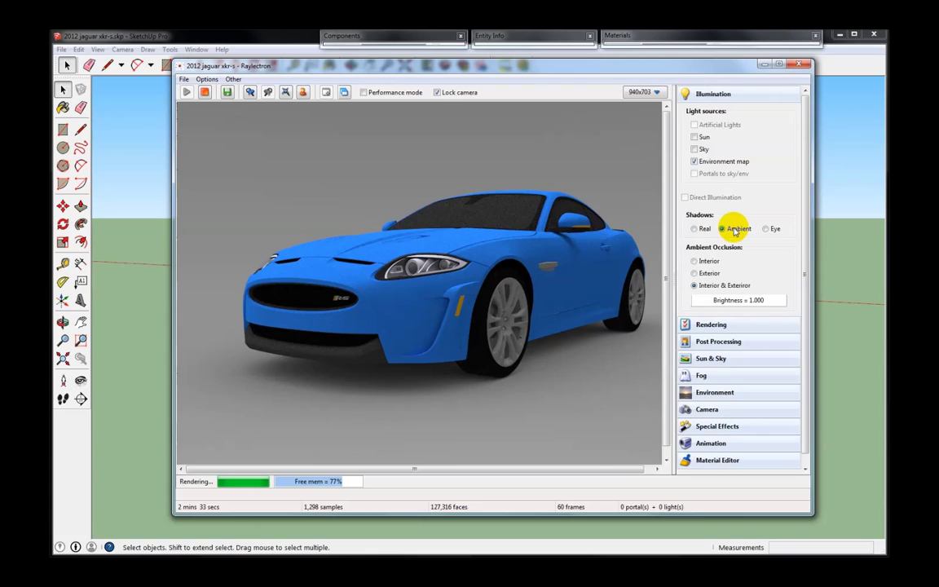
click(695, 229)
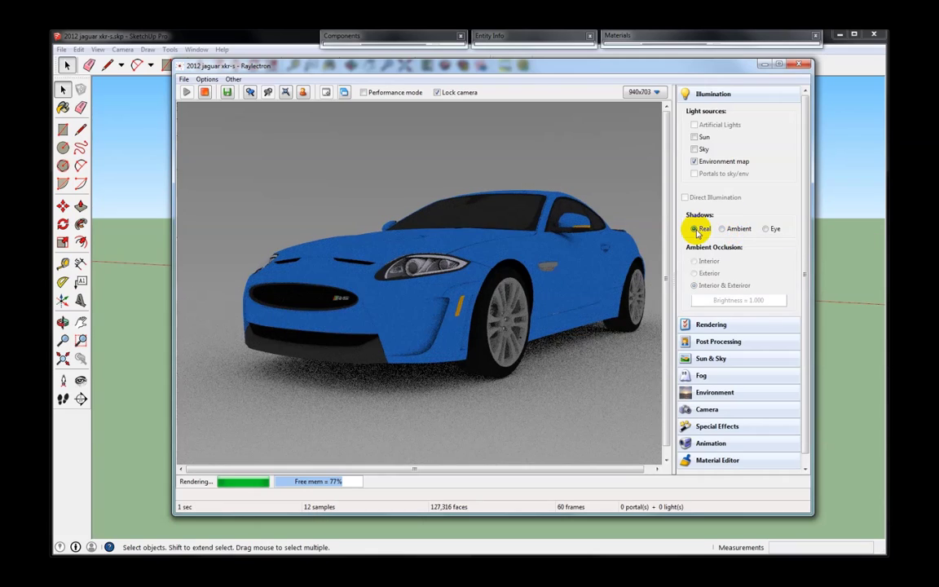
- Stop the car render and exit the renderer without saving the model settings
click(204, 93)
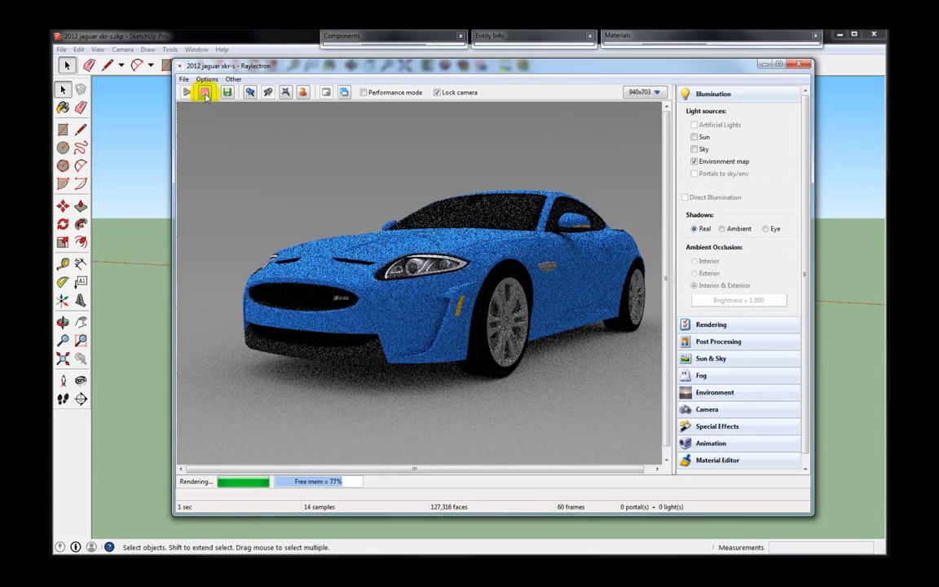
click(803, 65)
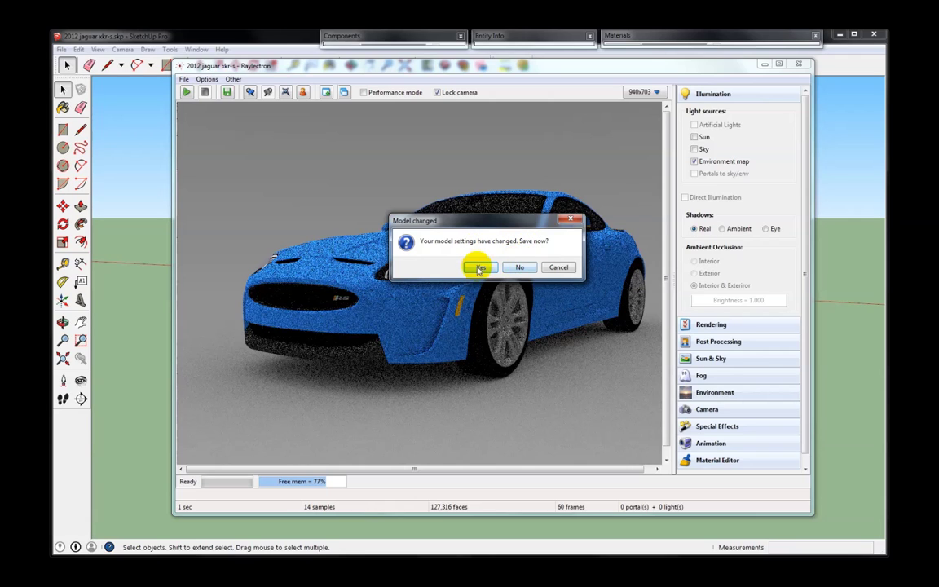
click(555, 267)
click(185, 80)
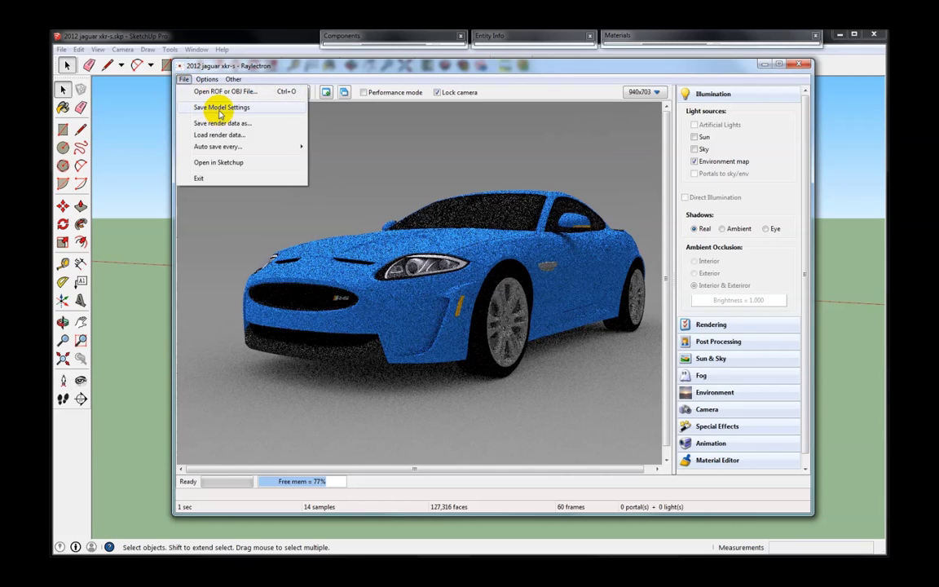
click(280, 178)
click(517, 266)
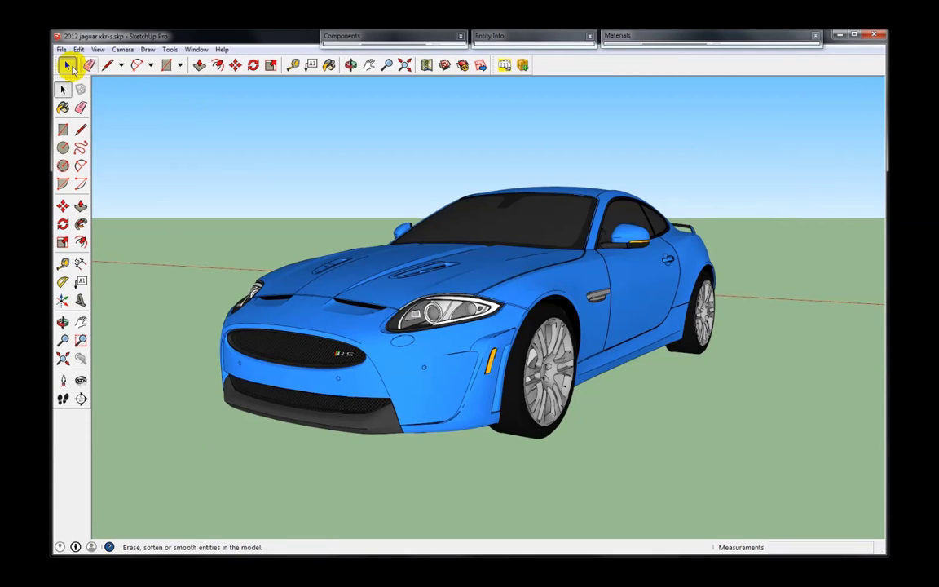
- Open the recent model Sofa N101110.skp in SketchUp and dismiss the file version notice
click(61, 51)
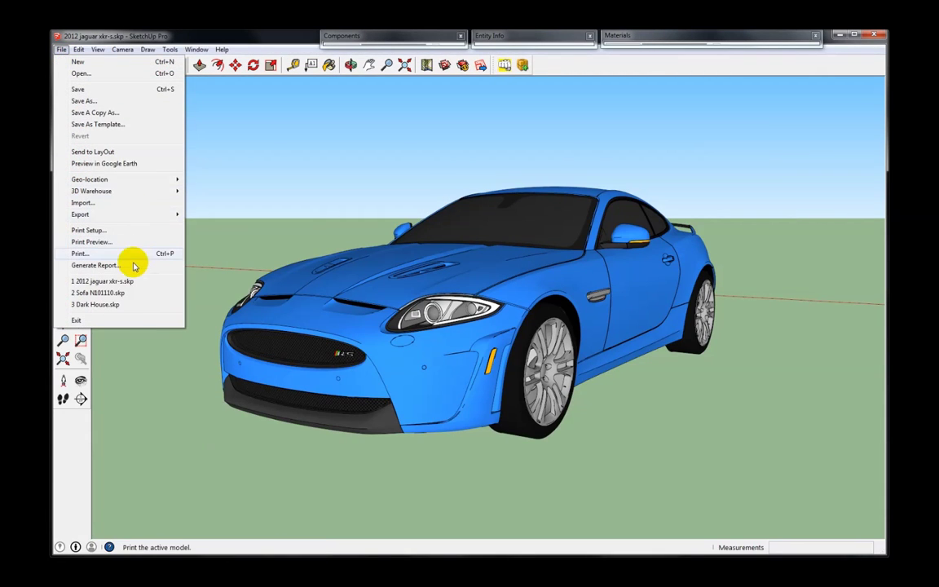
click(118, 293)
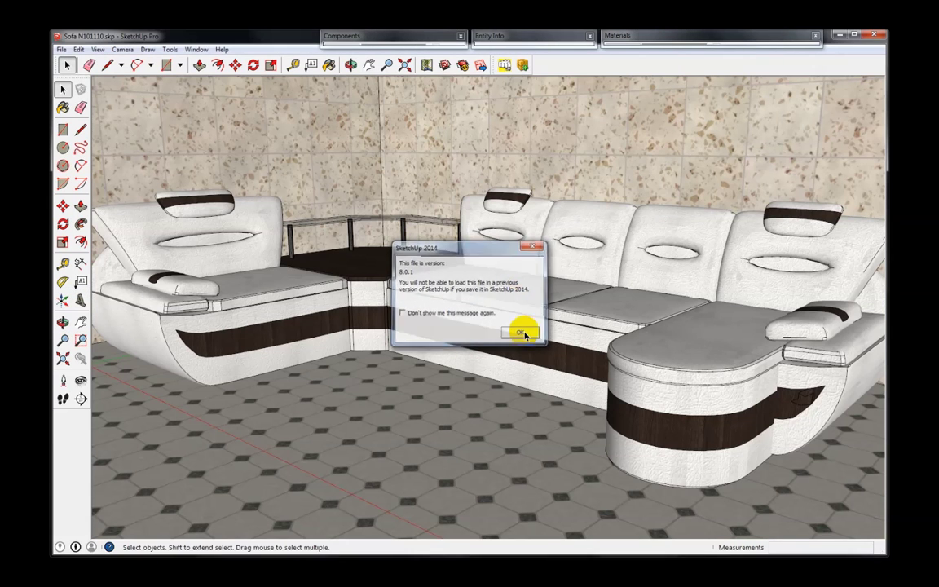
click(522, 330)
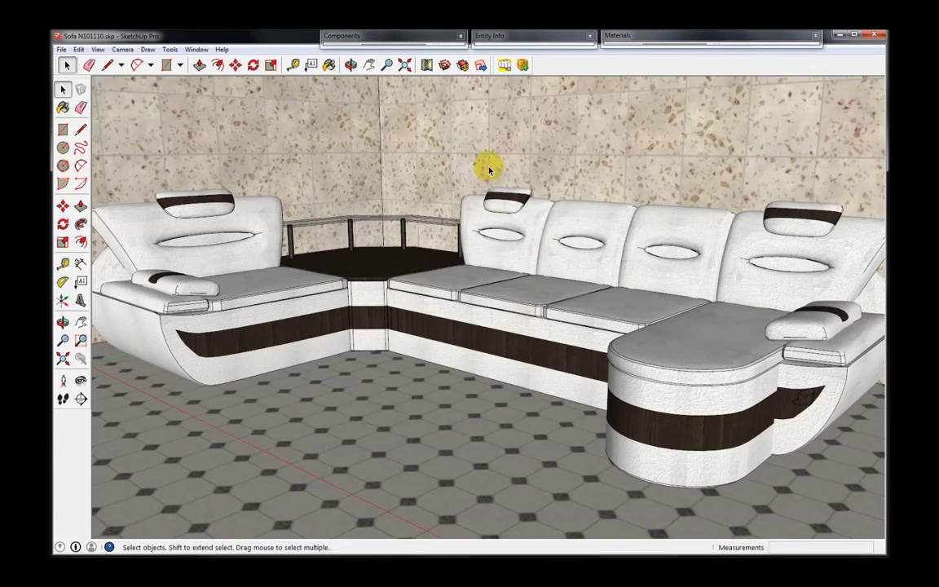
- Export the sofa model to Raylectron as Sofa N101110.rof and start rendering it
click(506, 69)
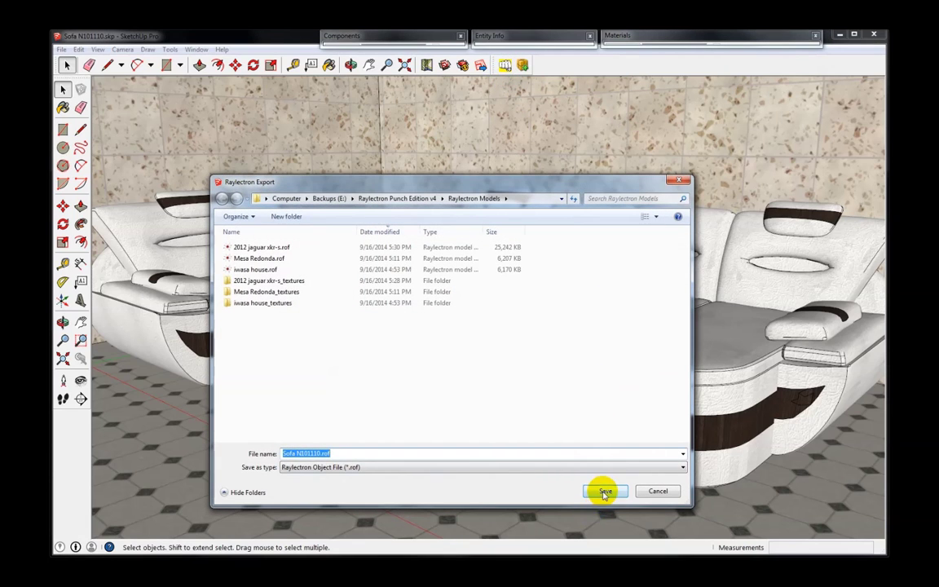
click(605, 492)
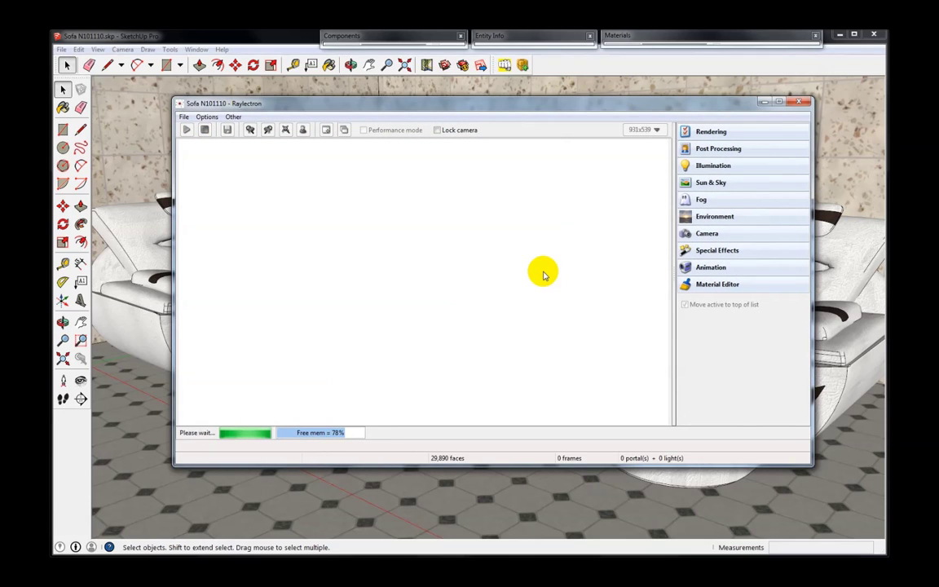
click(186, 132)
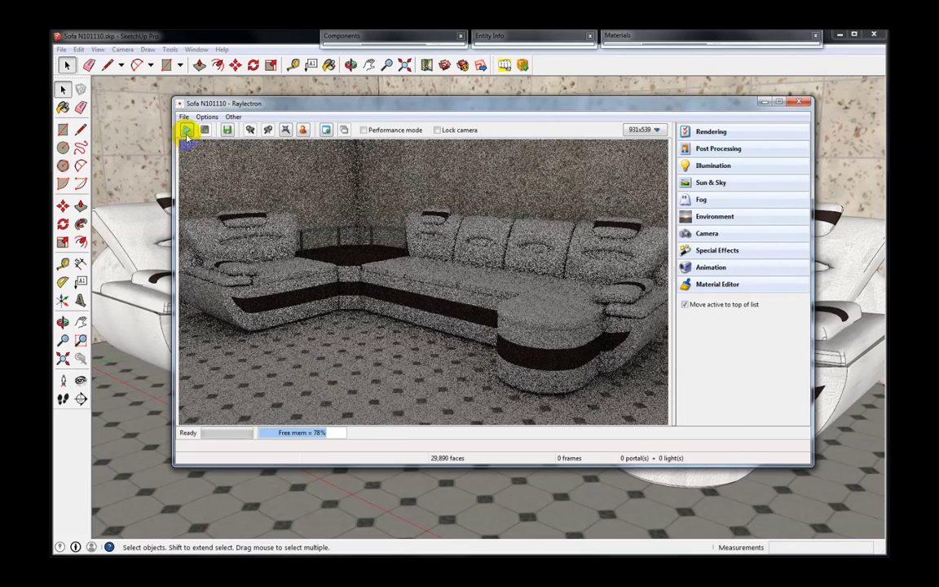
- Expand the Illumination settings and compare Interior and Exterior Ambient Occlusion on the sofa render, leaving Interior selected
click(714, 167)
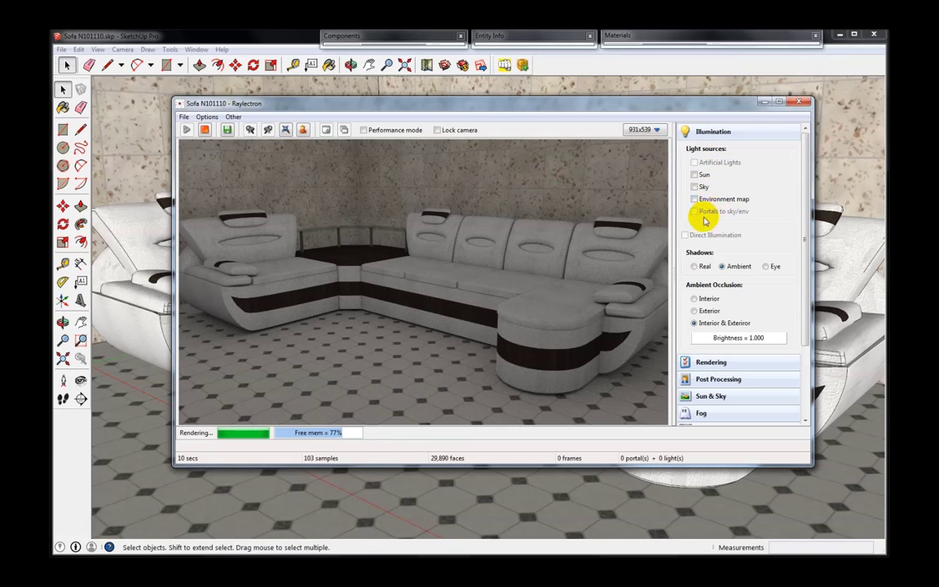
drag(412, 176, 351, 222)
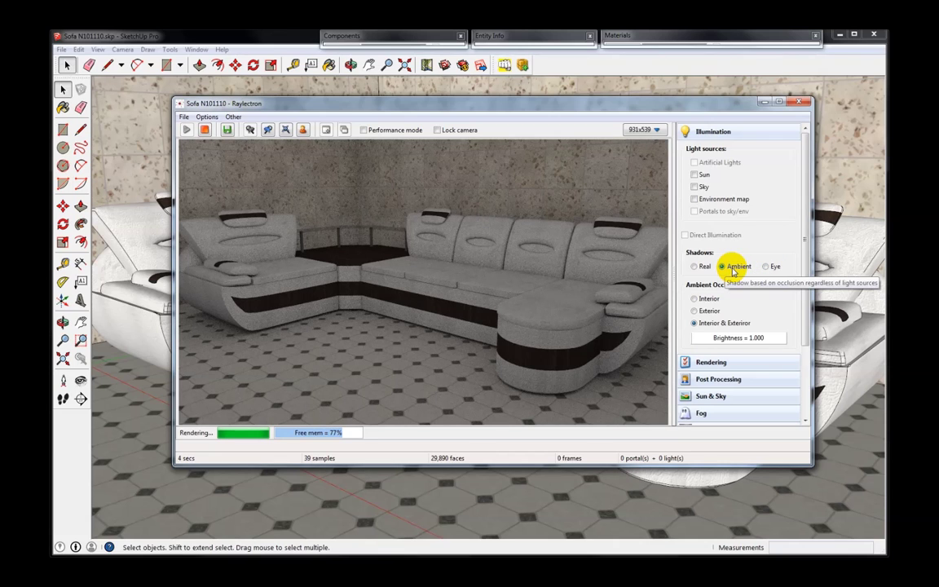
click(709, 300)
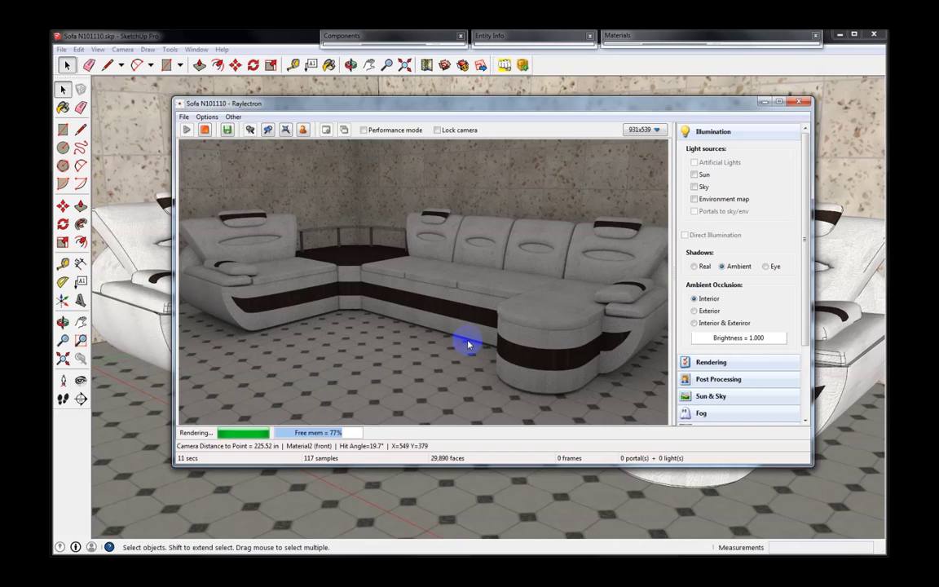
click(701, 312)
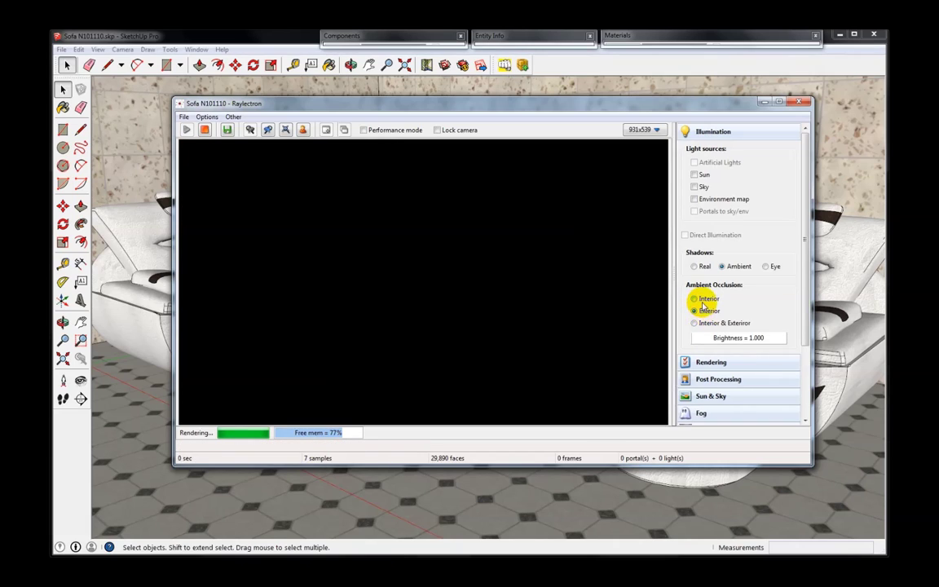
click(706, 300)
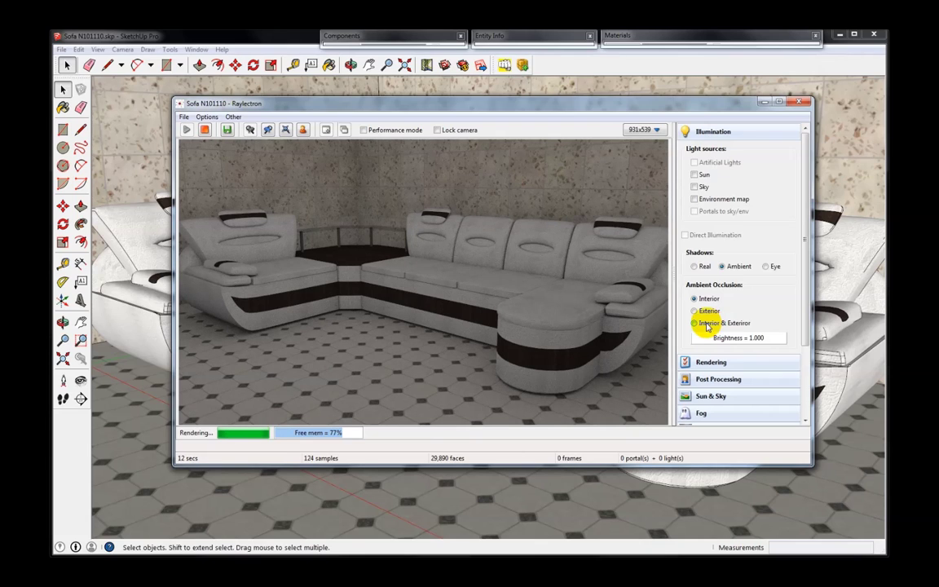
- Set the sofa render's Ambient Occlusion to Interior & Exterior and switch its shadows to Eye
click(723, 324)
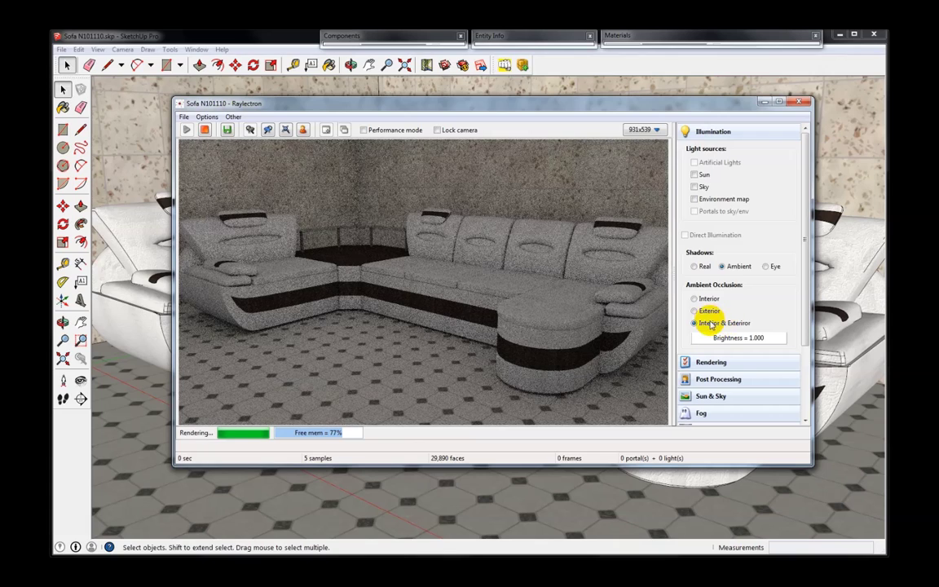
click(766, 268)
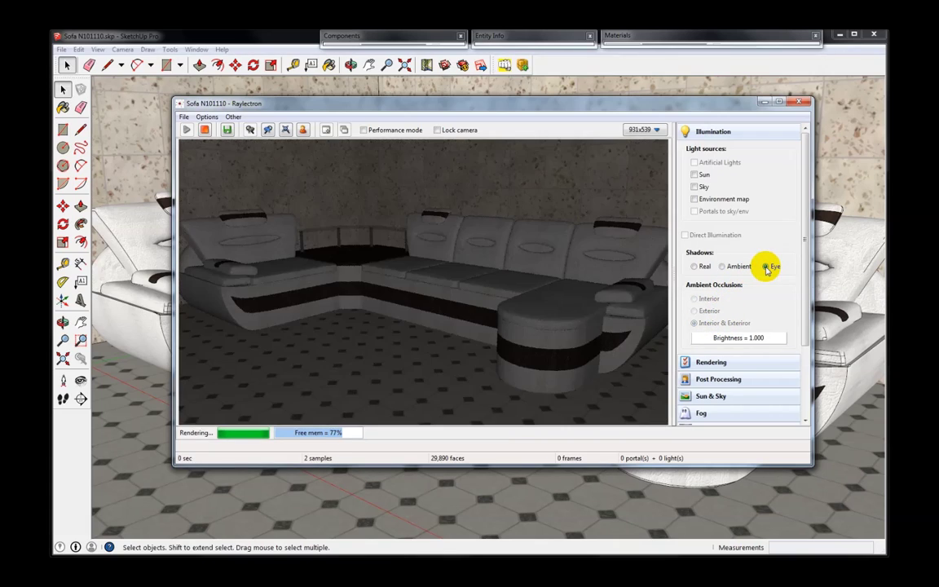
click(539, 289)
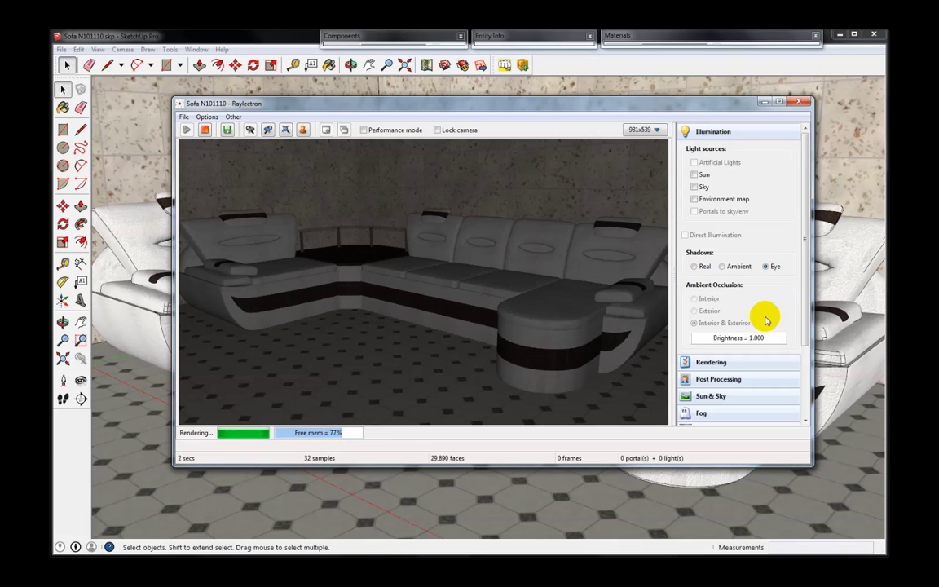
mouse_move(620, 311)
mouse_down()
mouse_move(485, 331)
mouse_move(593, 315)
mouse_move(652, 286)
mouse_up()
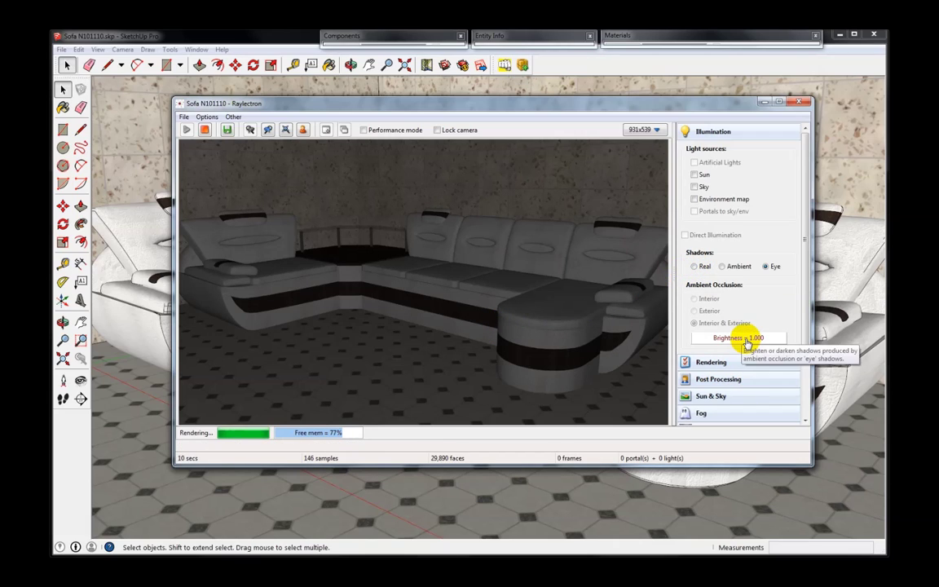
- Compare Ambient and Eye shadows at raised brightness on the sofa render, leaving Eye selected with a brightness of 17.501
click(732, 267)
click(723, 323)
mouse_move(738, 343)
mouse_down()
mouse_move(747, 340)
mouse_move(725, 342)
mouse_move(742, 343)
mouse_up()
click(769, 266)
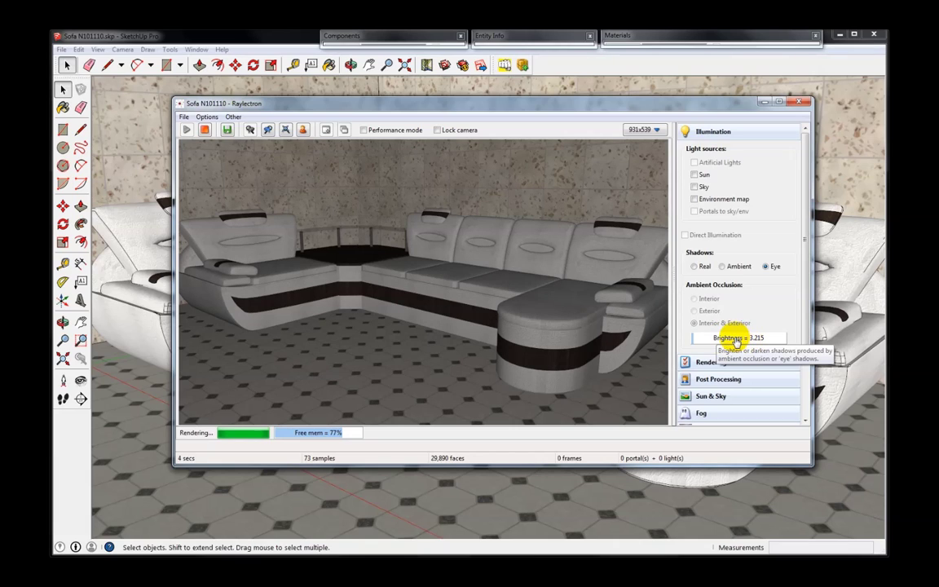
mouse_move(738, 343)
mouse_down()
mouse_move(758, 343)
mouse_move(737, 343)
mouse_up()
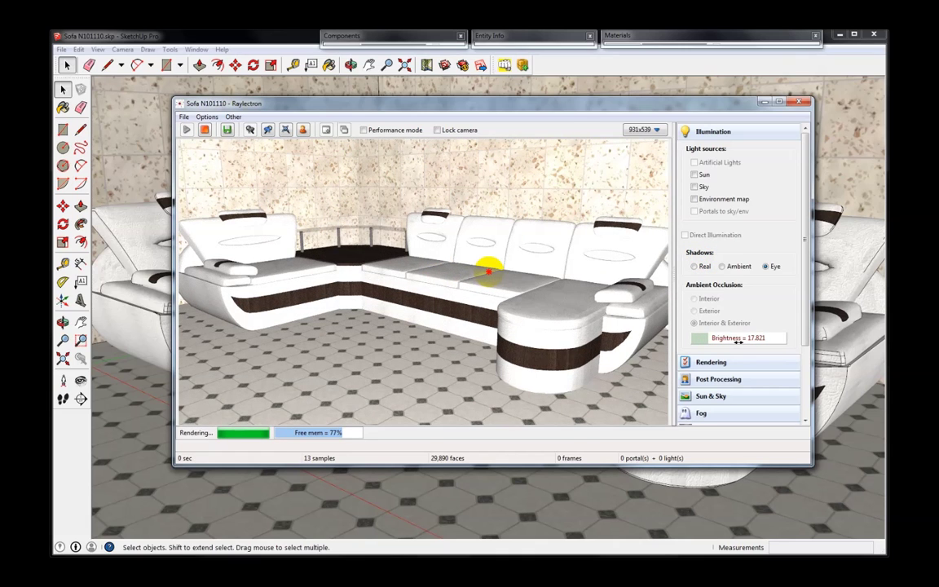
drag(738, 343, 737, 340)
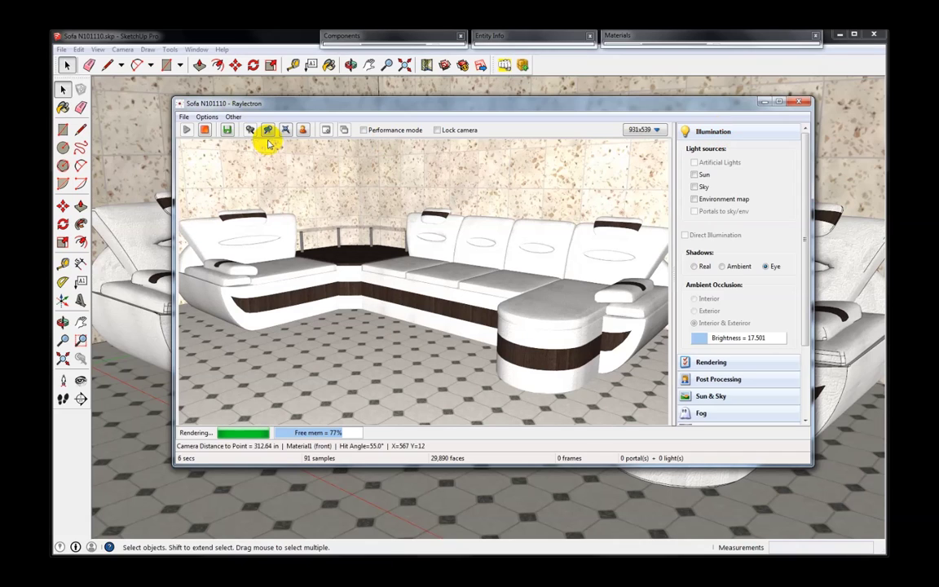
- Stop the sofa render and close the renderer
click(203, 133)
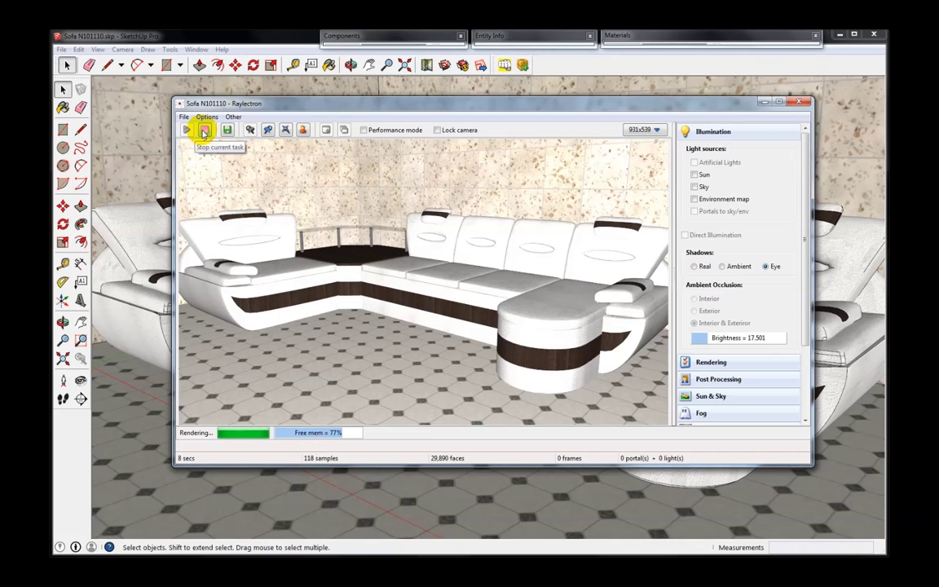
click(803, 104)
click(525, 266)
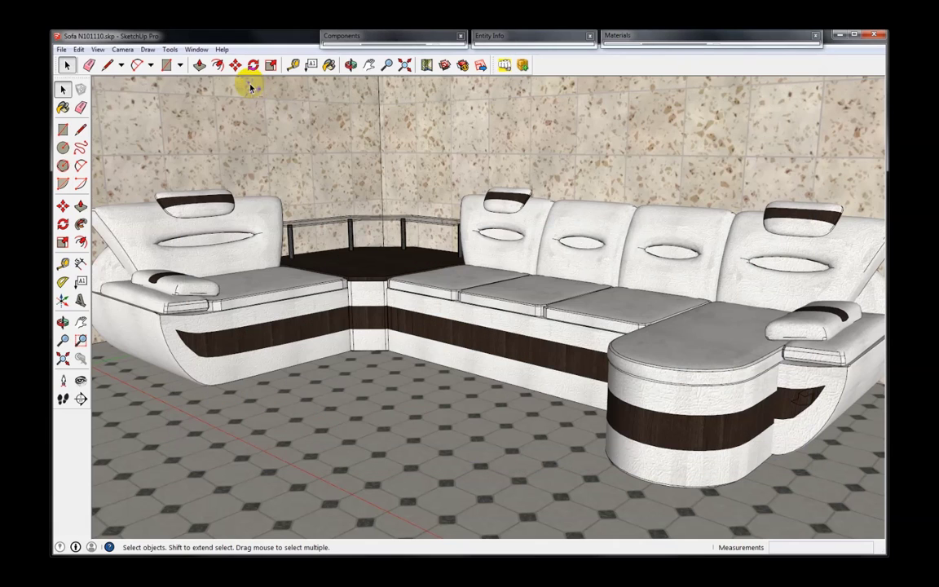
- Open the recent model Dark House.skp in SketchUp and dismiss the file version notice
click(63, 51)
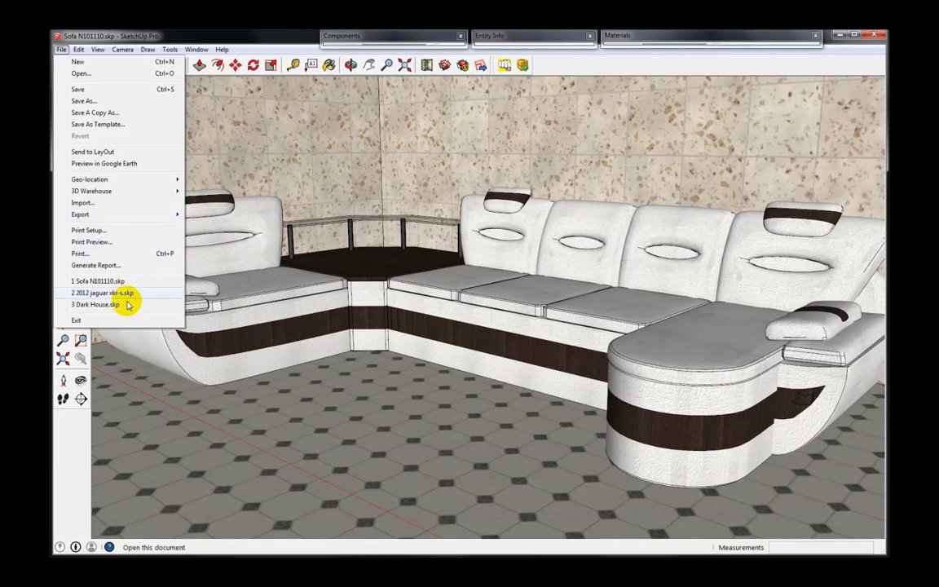
click(96, 304)
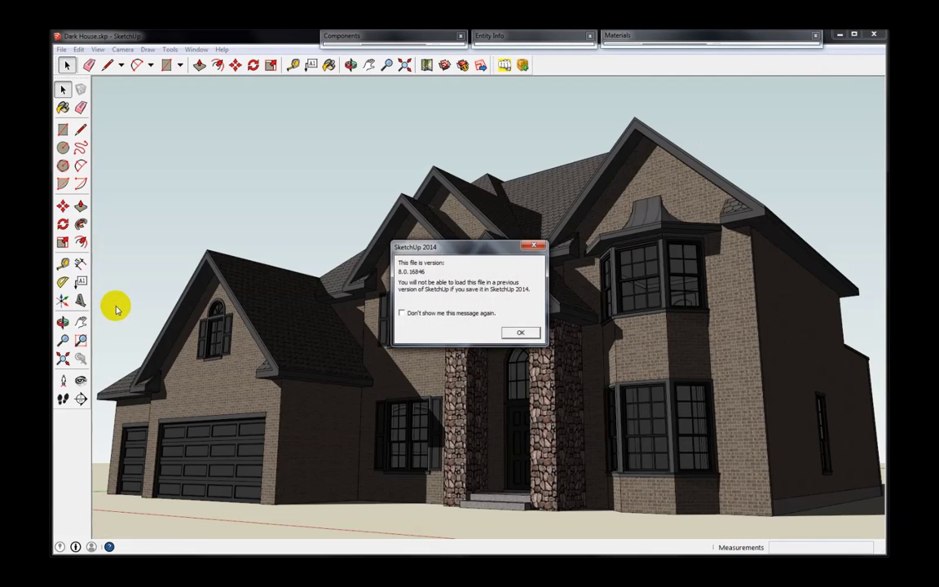
click(517, 331)
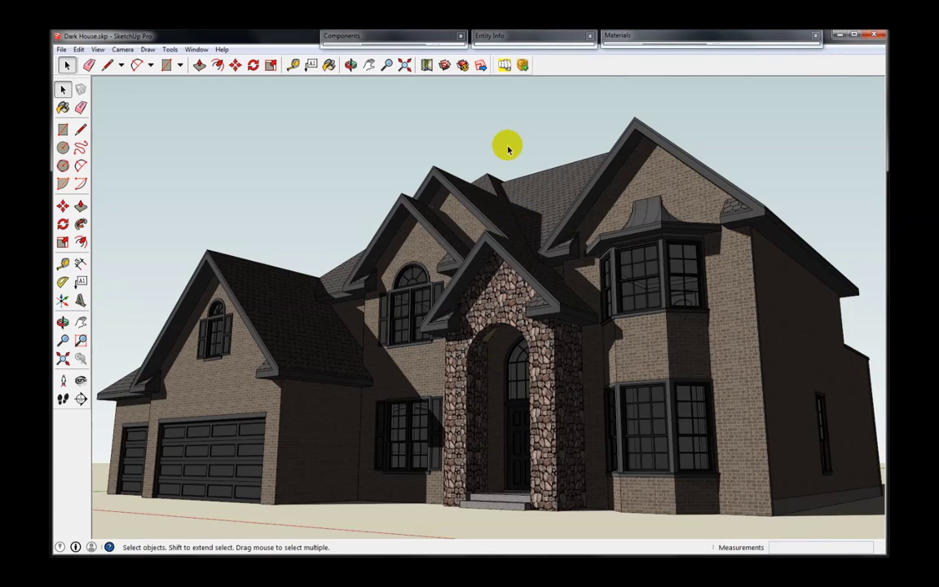
- Export the house model to Raylectron as Dark House.rof and start rendering it
click(506, 66)
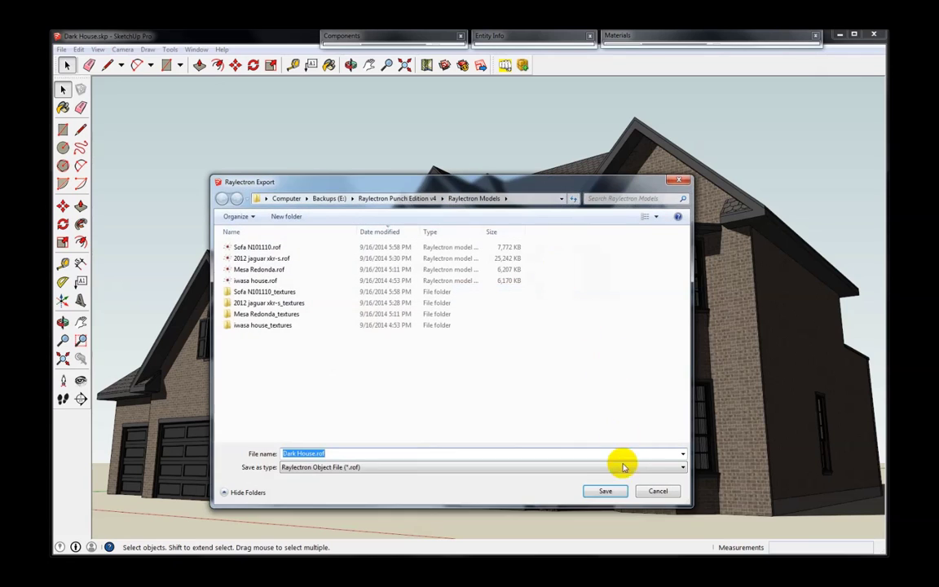
click(613, 493)
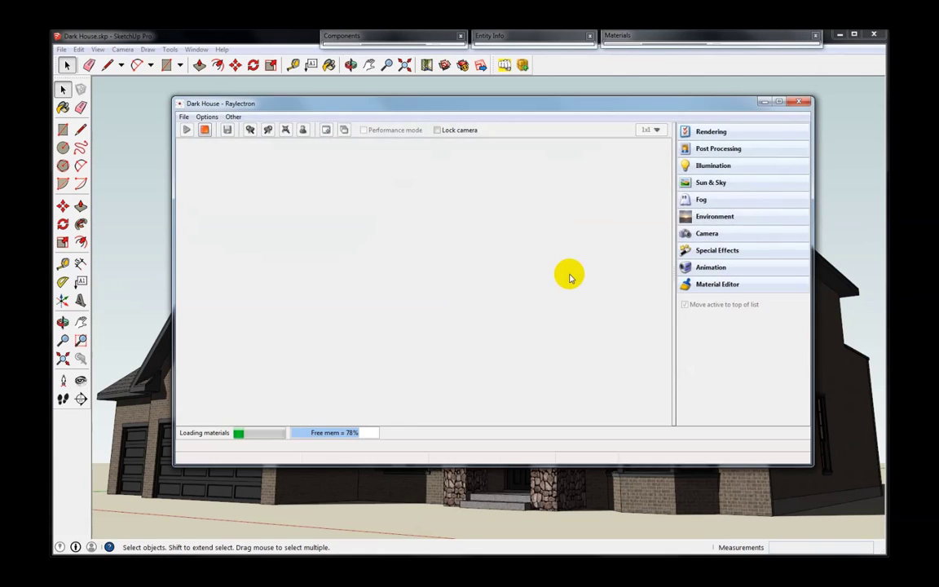
click(187, 130)
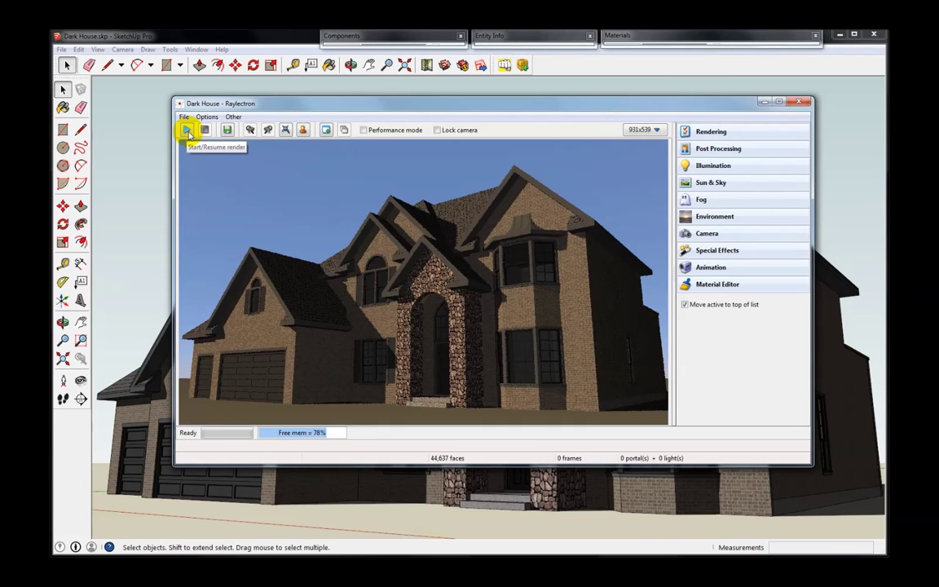
click(187, 131)
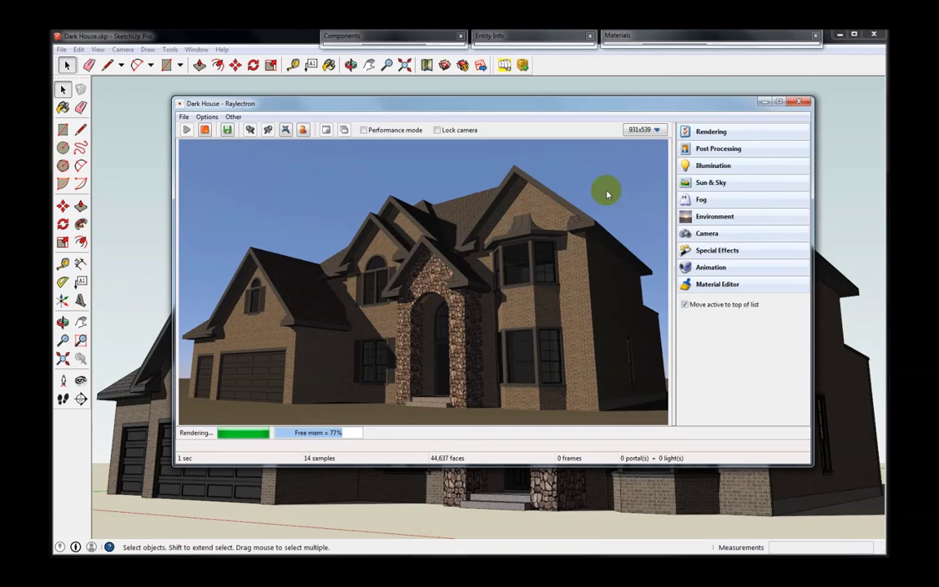
- Set the house render's shadows to Real and its projection to 2 Point Perspective
click(716, 166)
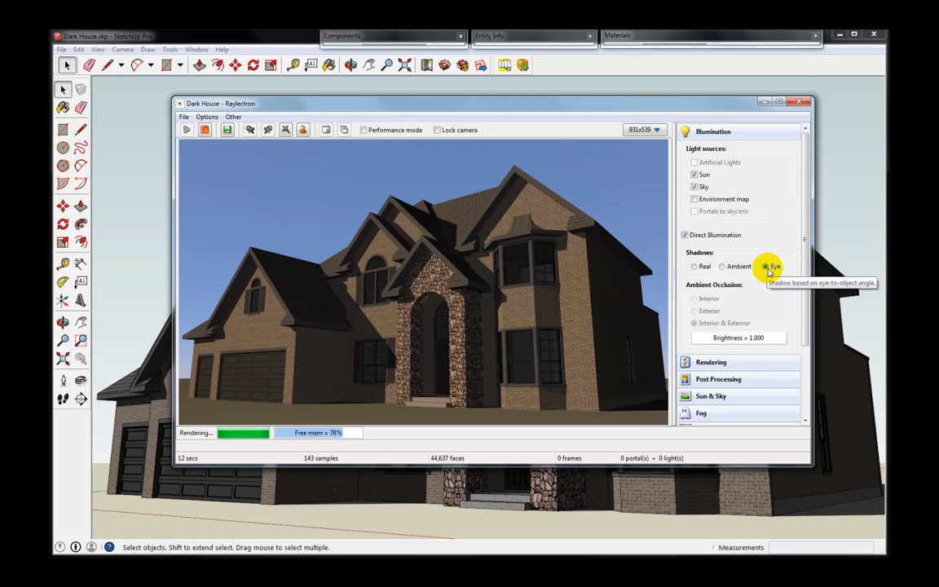
click(695, 266)
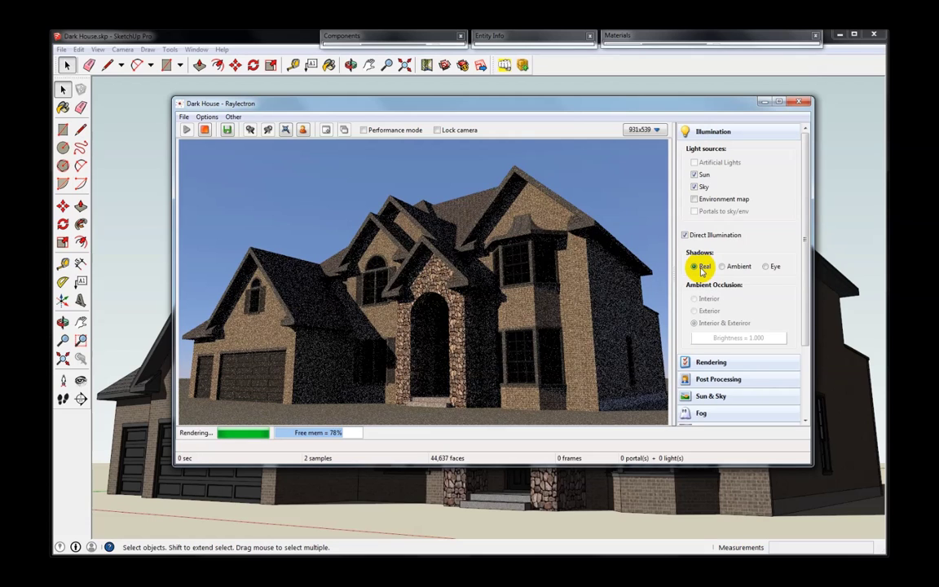
click(627, 299)
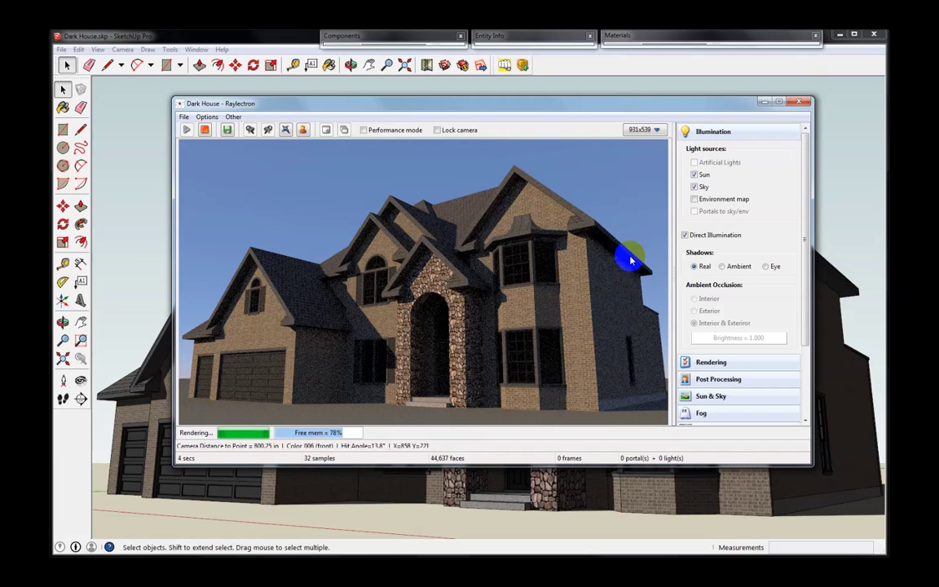
click(723, 362)
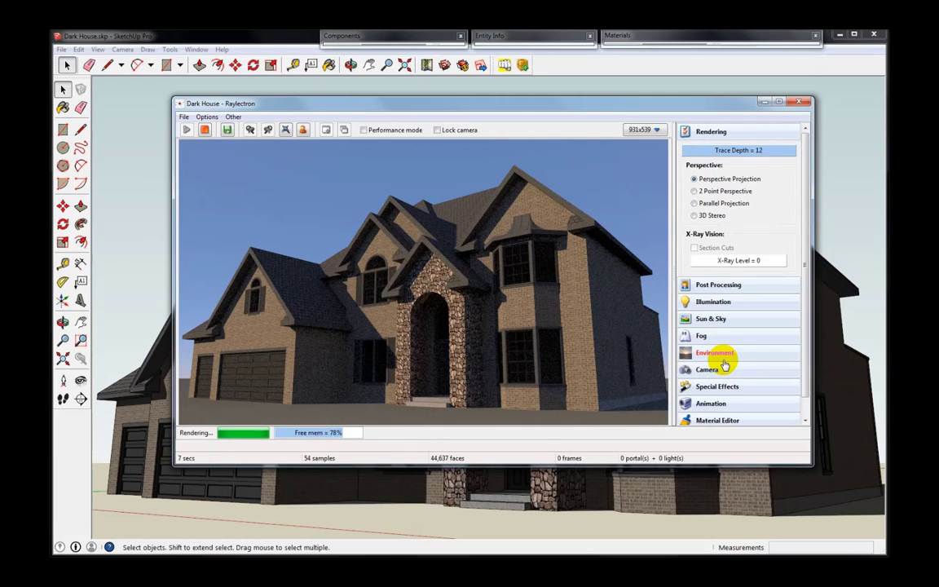
click(712, 192)
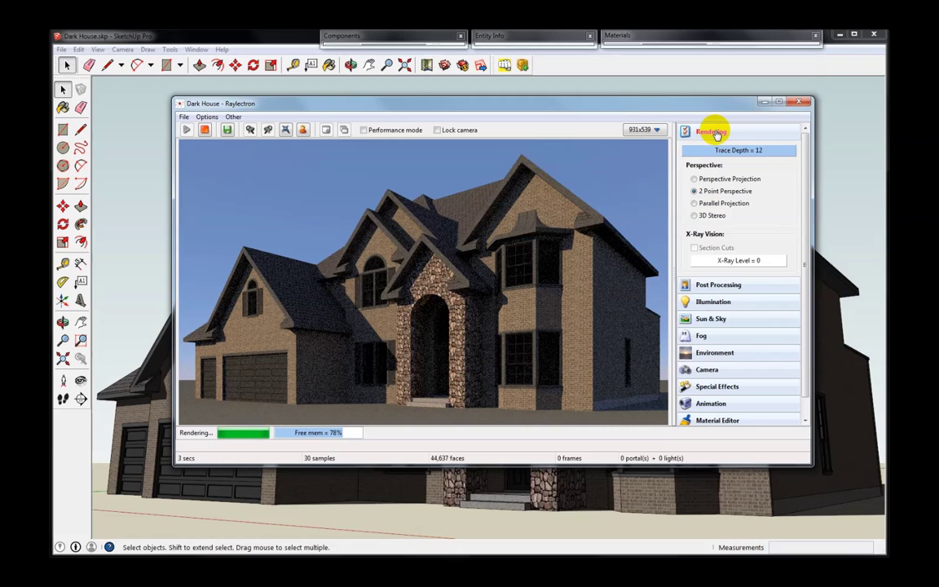
- Switch the house render to Ambient shadows with Exterior occlusion and turn off the Sun and Sky light sources
click(714, 303)
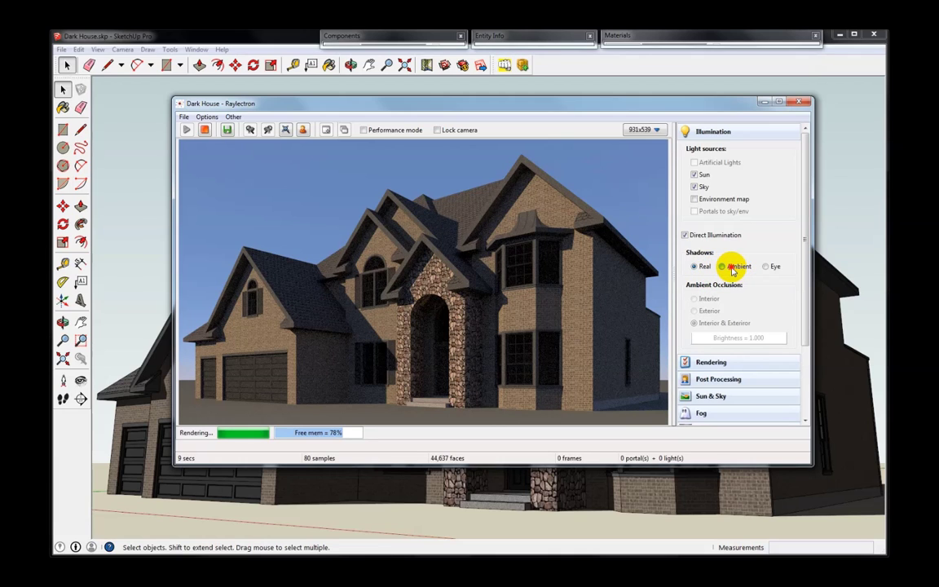
click(733, 269)
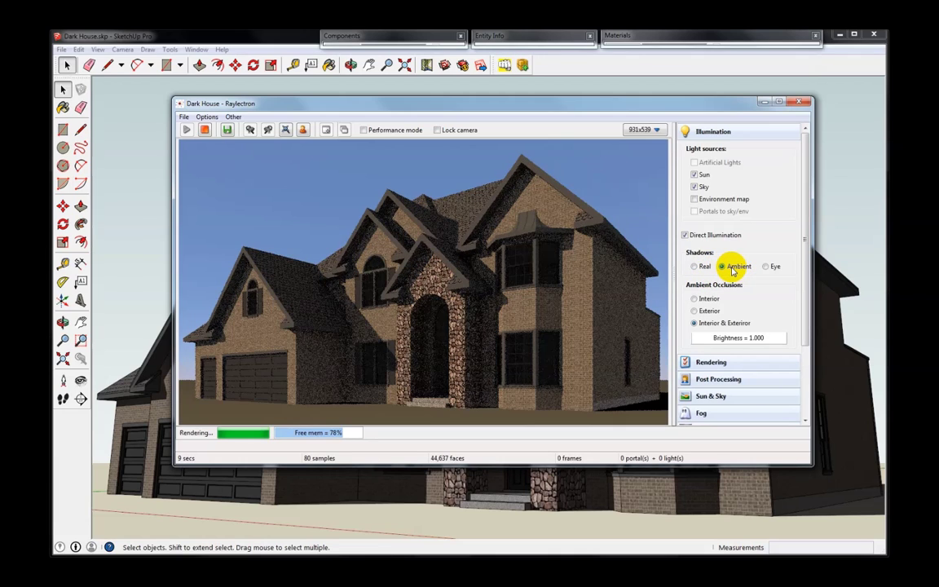
click(708, 314)
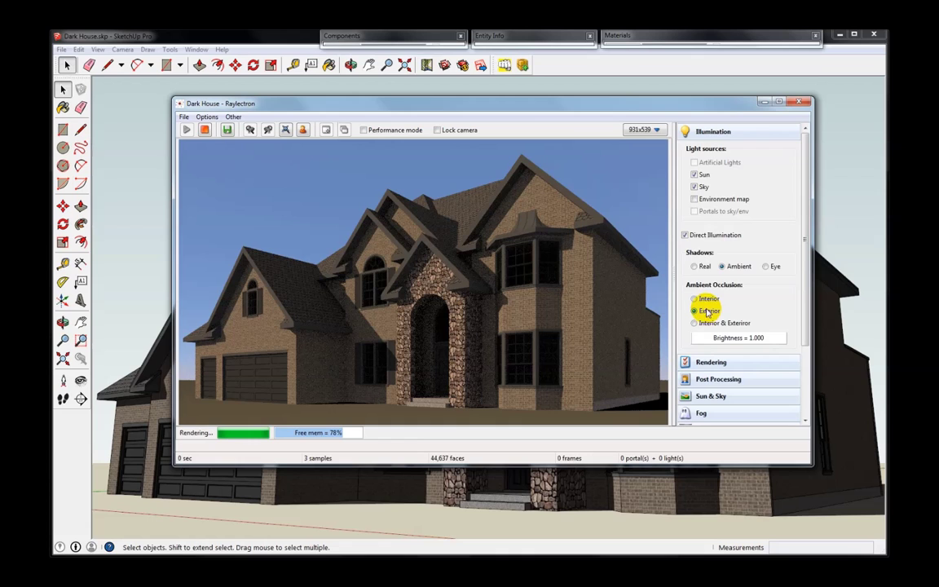
click(699, 175)
click(701, 188)
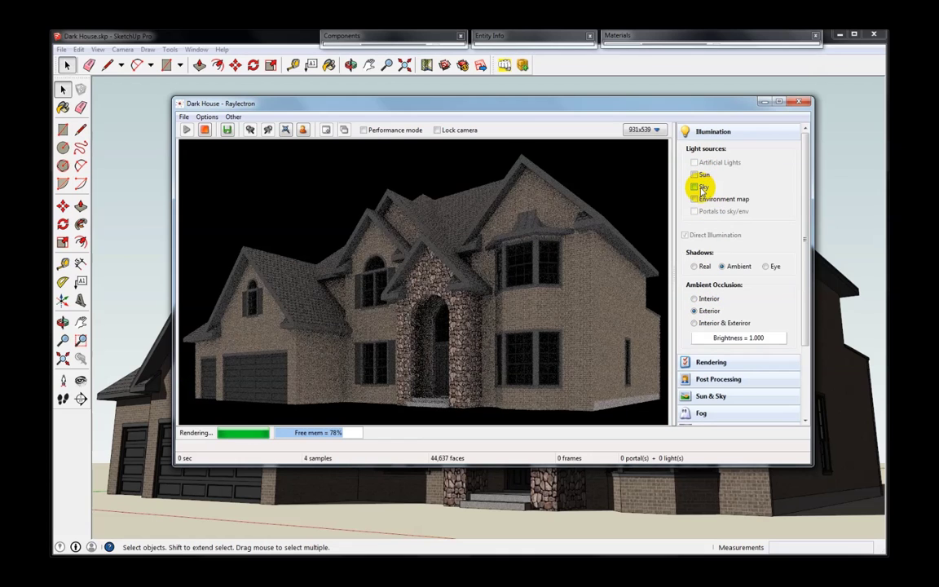
- Try Interior and Interior & Exterior Ambient Occlusion on the unlit house render, returning to Exterior
click(694, 299)
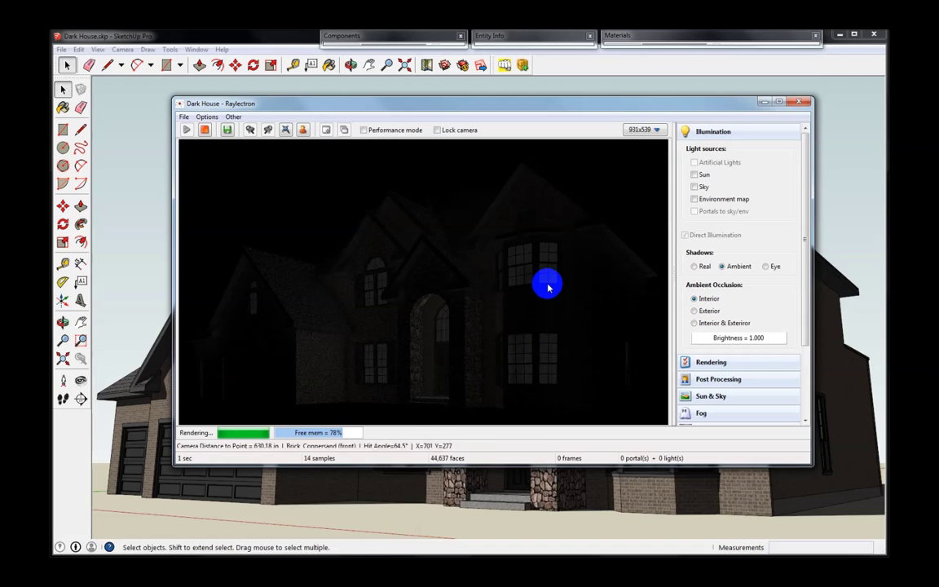
click(695, 323)
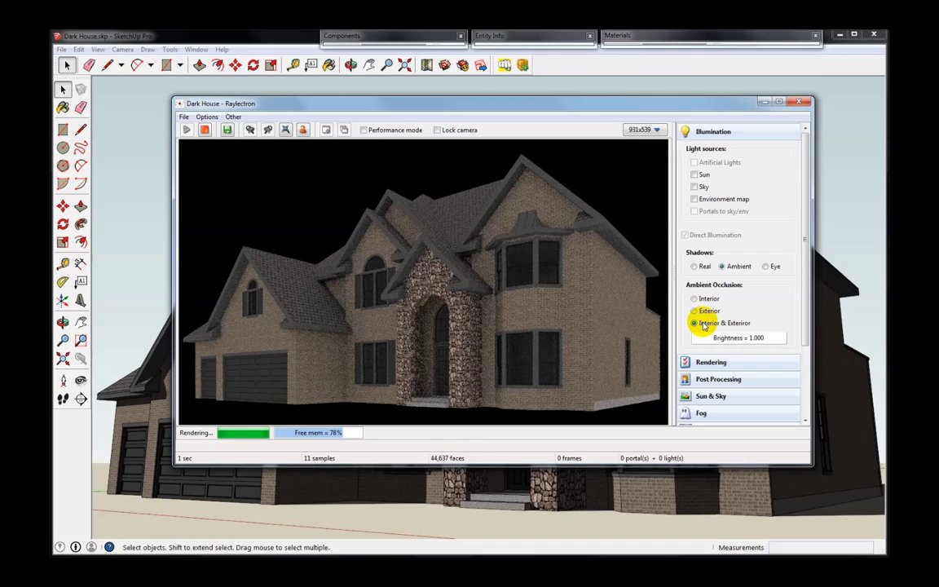
click(708, 312)
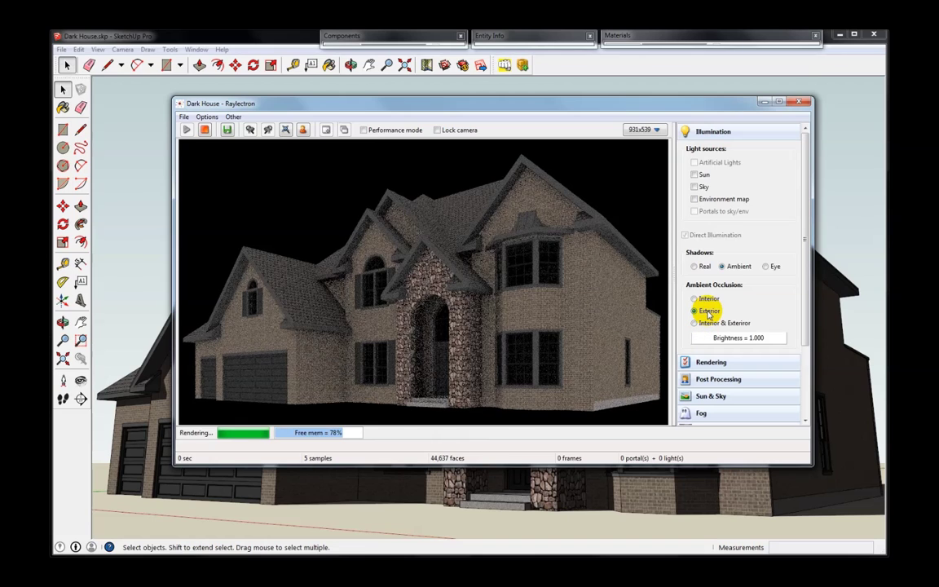
- Try Eye shadows on the house with a brightness of 6.860, and reset the brightness to 1.000
click(770, 266)
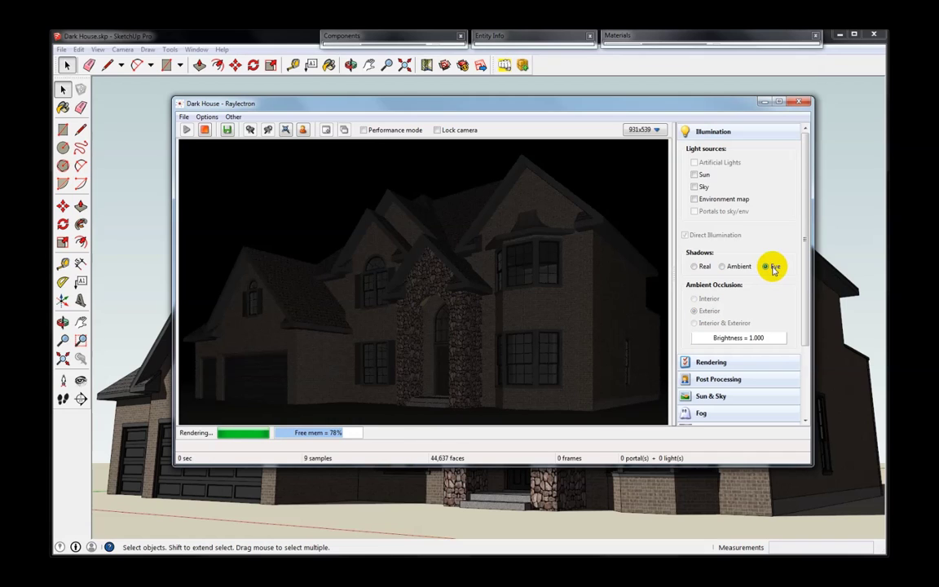
drag(738, 343, 739, 342)
click(729, 341)
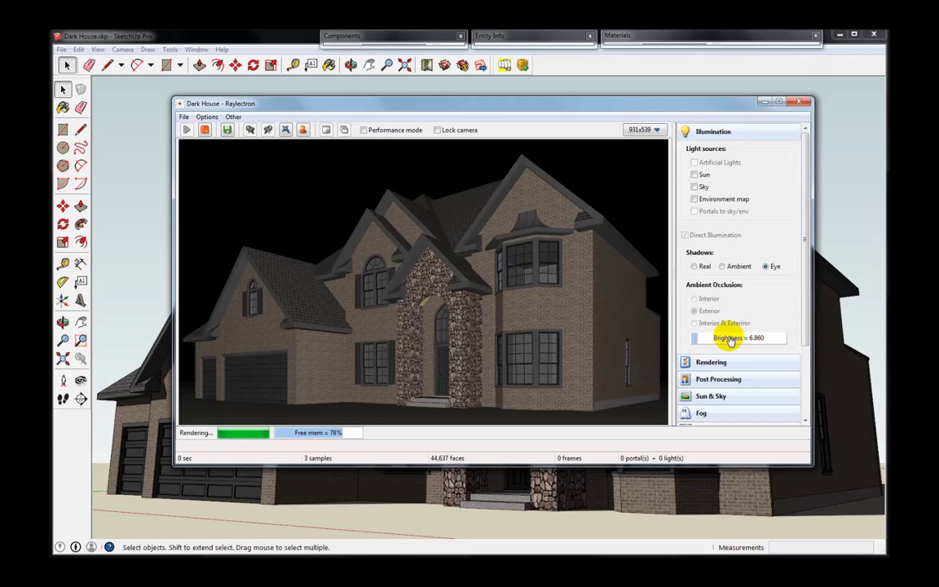
click(730, 338)
key(Return)
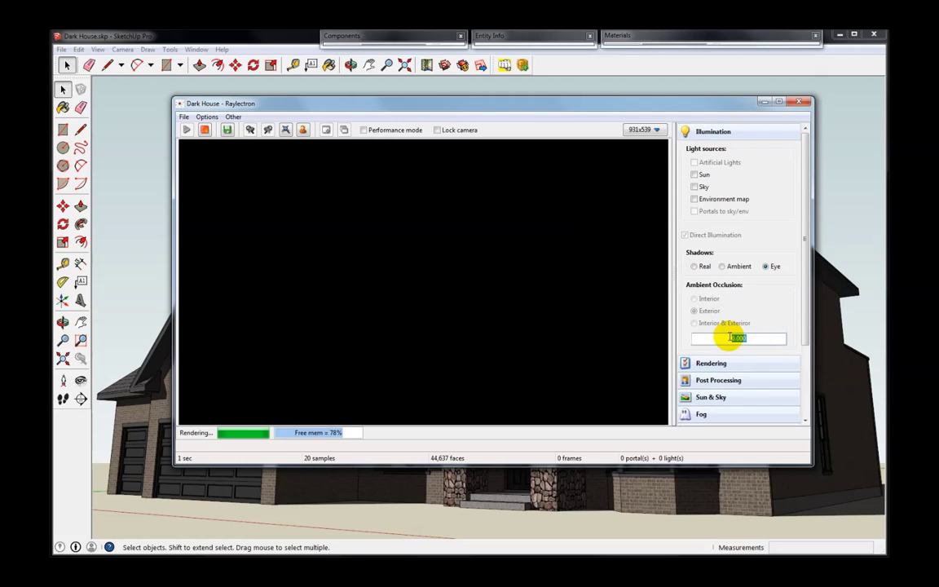
click(729, 339)
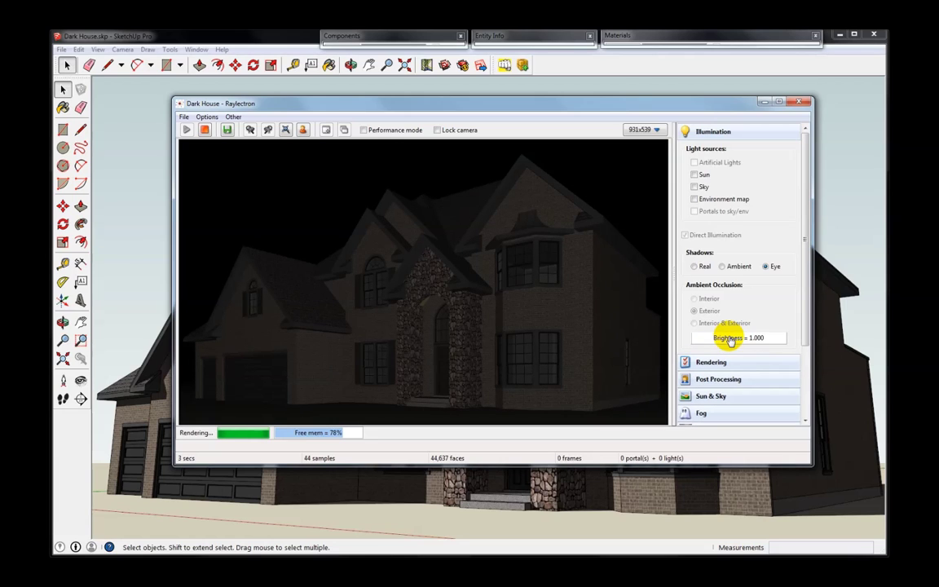
- Restore Sun and Sky lighting with Real shadows, trying the Environment map as light source before returning to Sky
click(694, 174)
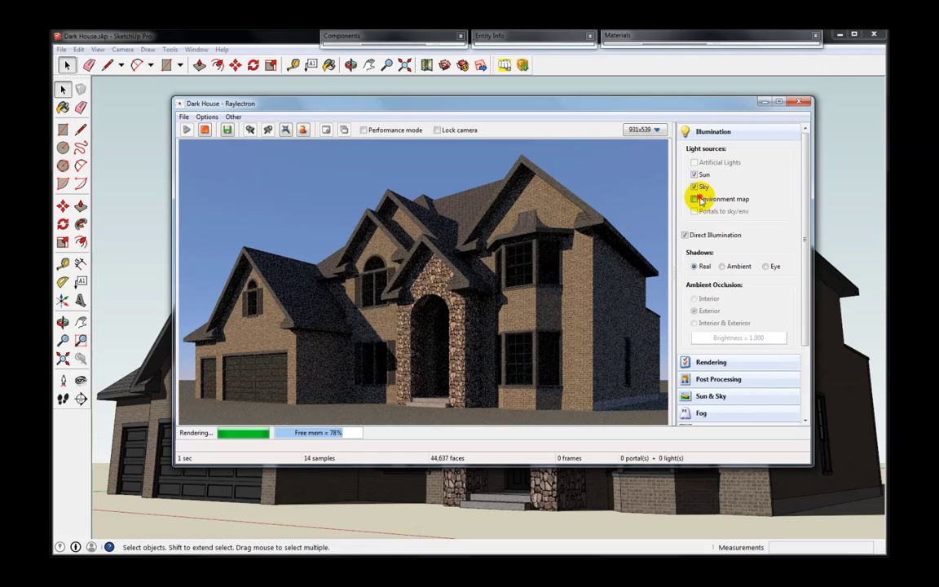
click(698, 199)
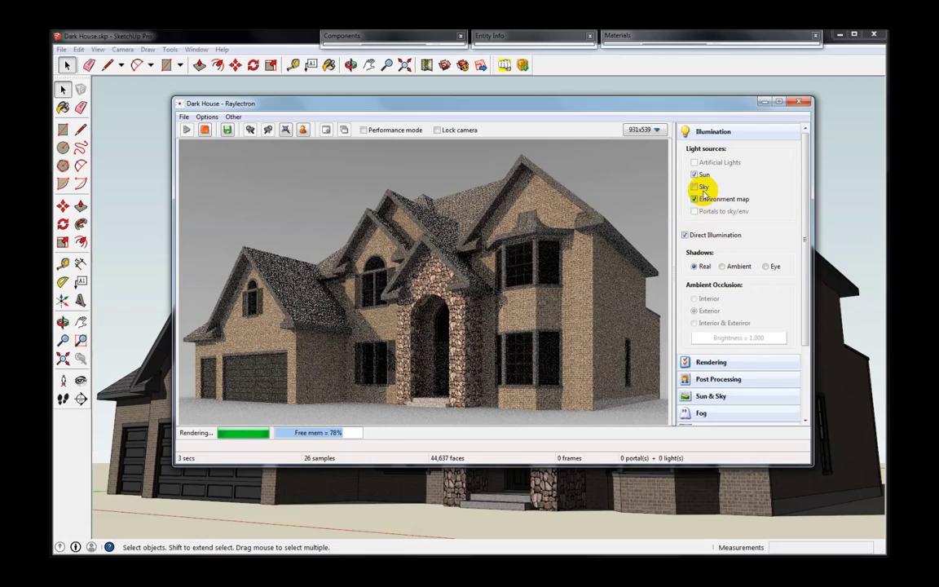
click(702, 188)
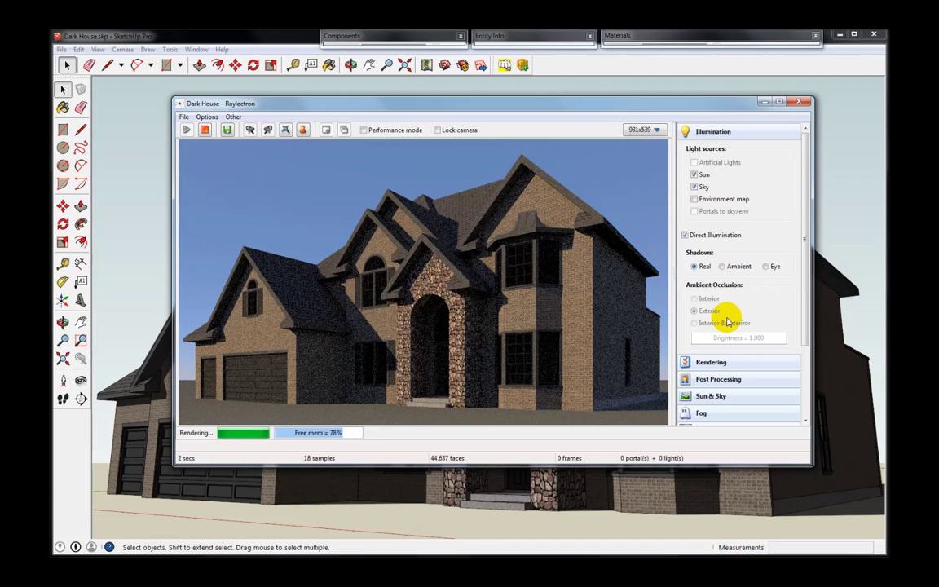
- Set the sun elevation to 9.54° and azimuth to -24.02°, and try placing the sun from the environment map
click(735, 134)
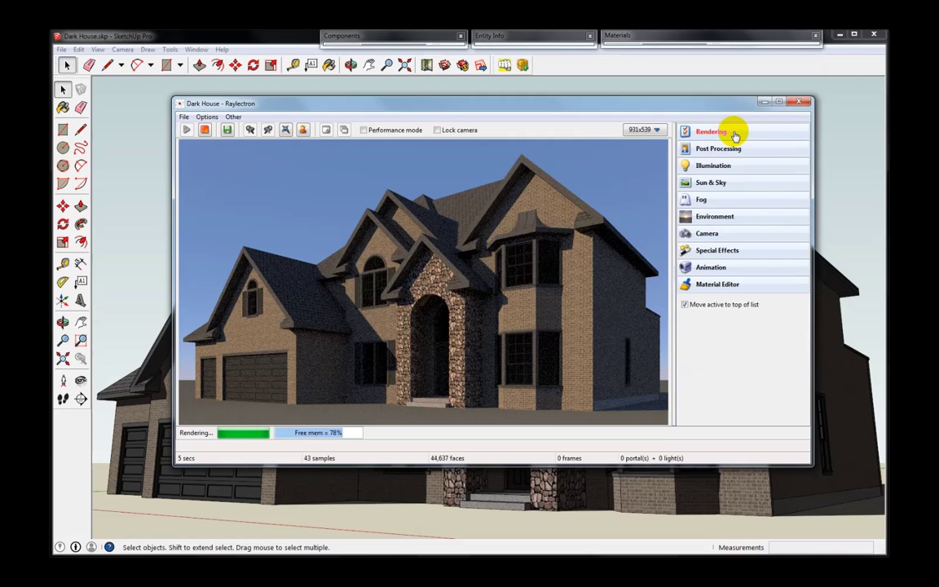
click(717, 184)
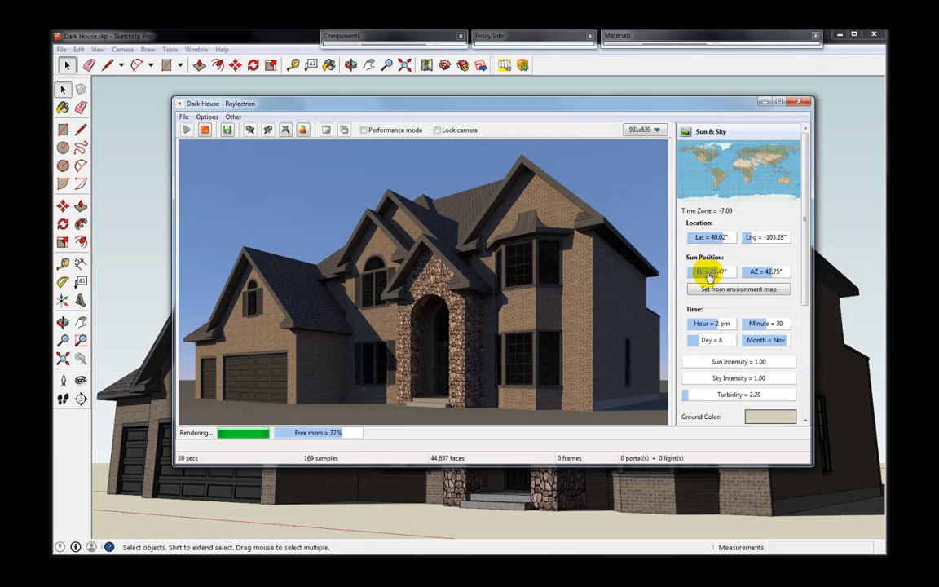
drag(709, 276, 711, 275)
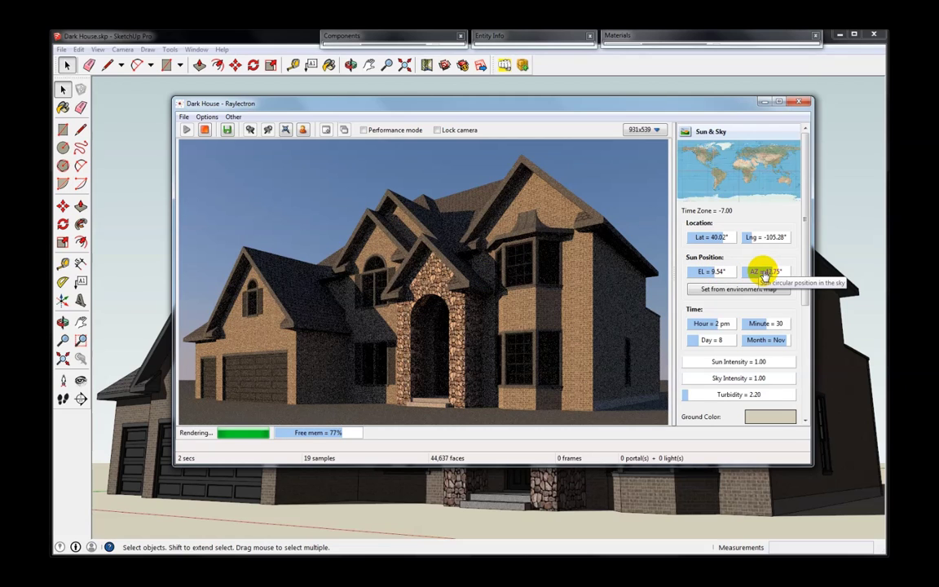
drag(764, 275, 767, 276)
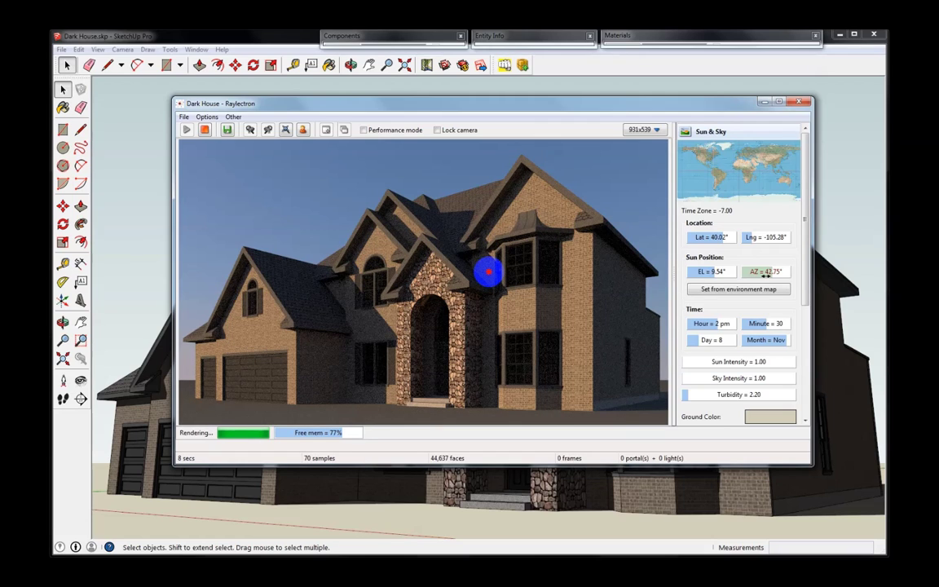
drag(767, 276, 737, 289)
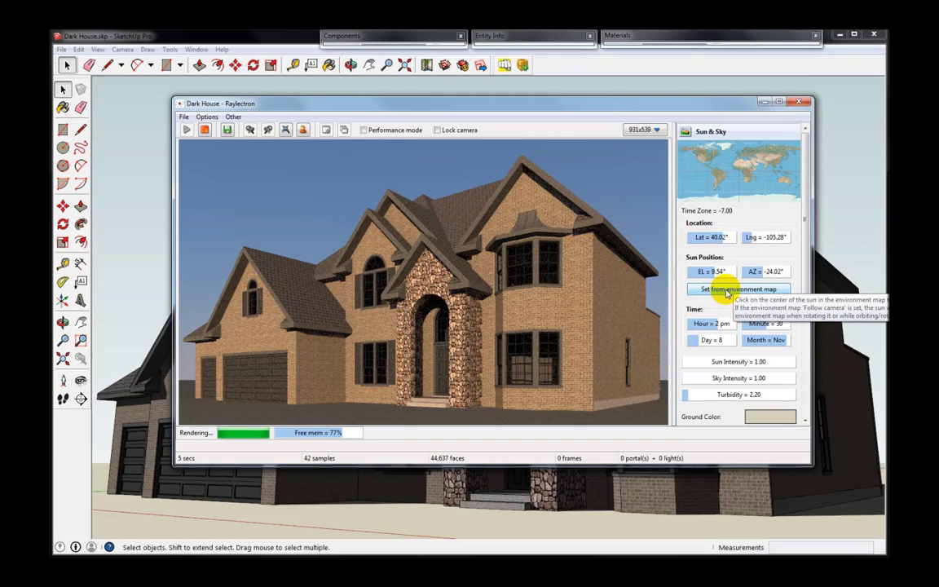
click(728, 292)
drag(514, 261, 308, 217)
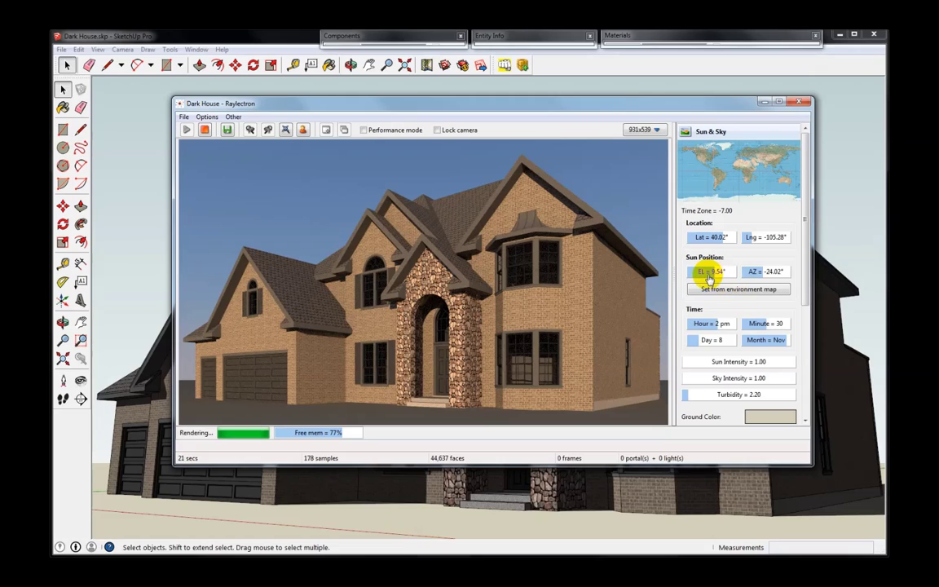
- Try a sun time of 12 pm on the house render and return the hour to 2 pm
click(713, 323)
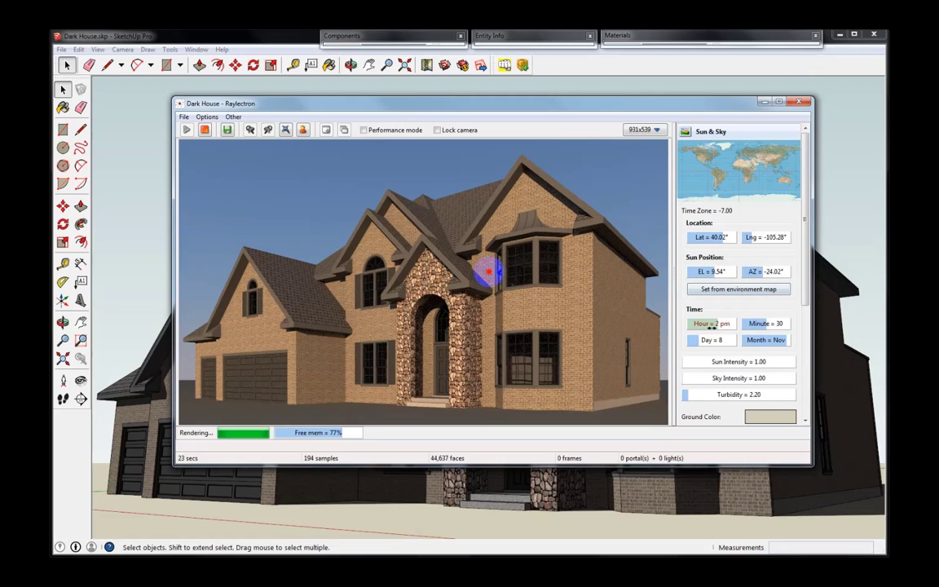
scroll(712, 326, up, 2)
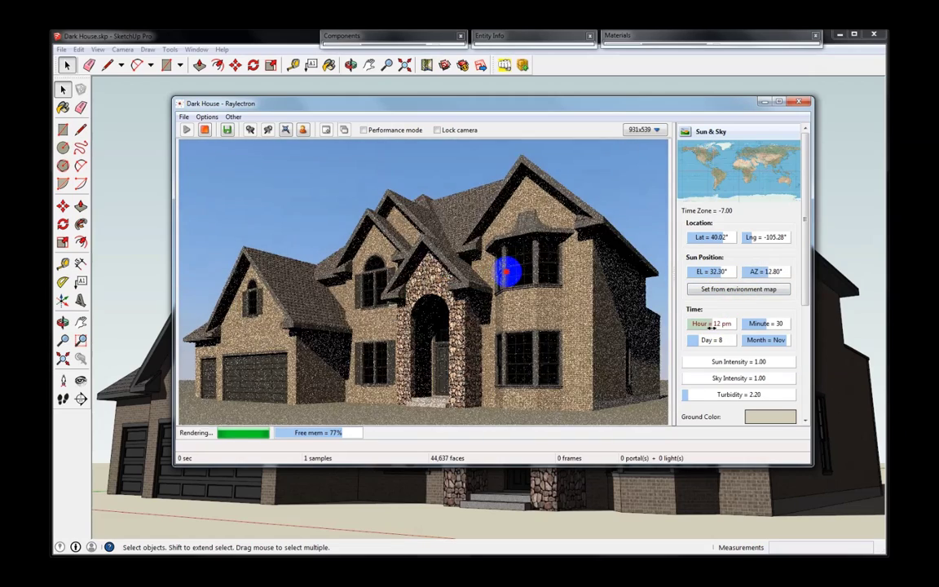
scroll(712, 325, up, 1)
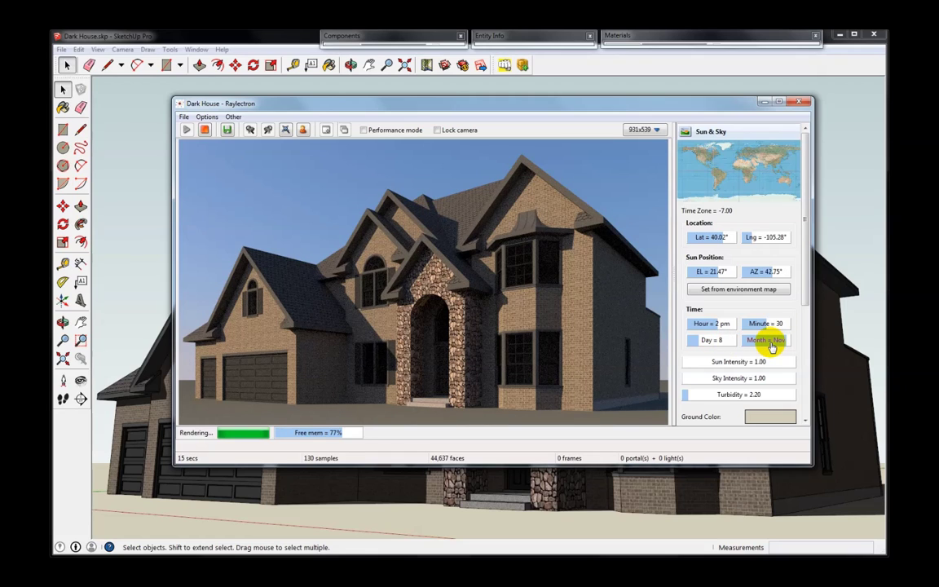
- Try out the Sun Intensity setting on the house render and restore it to 1.00
drag(738, 365, 738, 366)
click(730, 367)
double_click(730, 365)
key(Return)
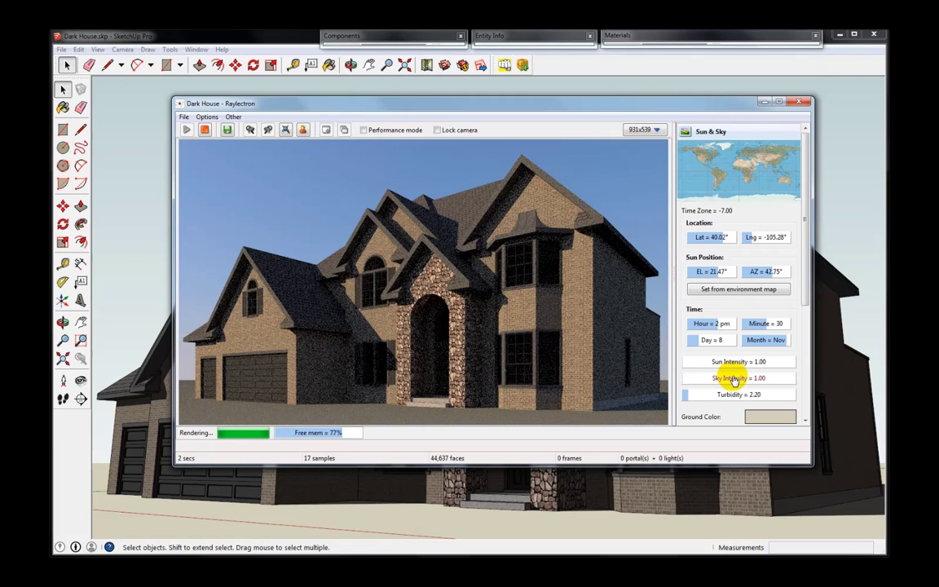
- Try Sky Intensity values of 0 and 2 on the house render, and reset it to 1
double_click(733, 377)
text(0)
key(Return)
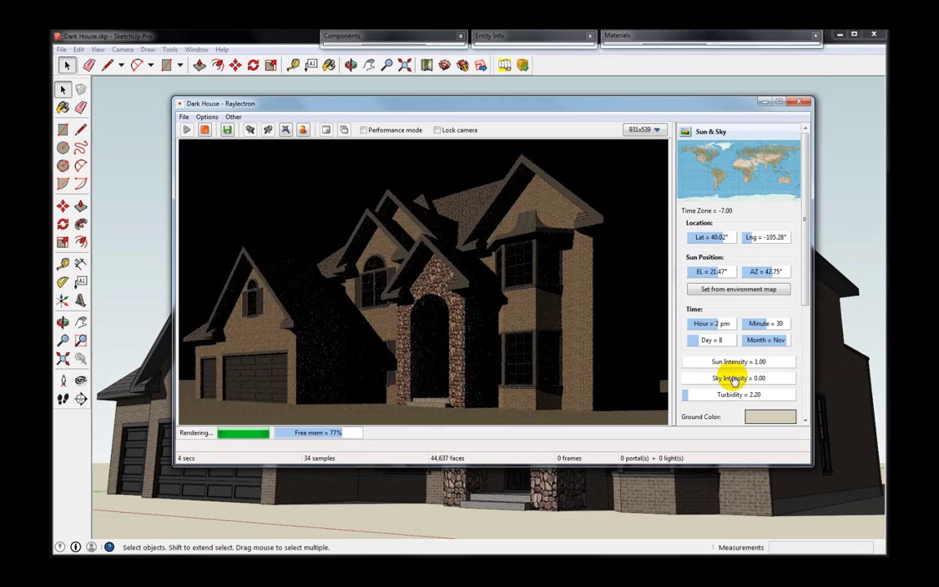
double_click(733, 377)
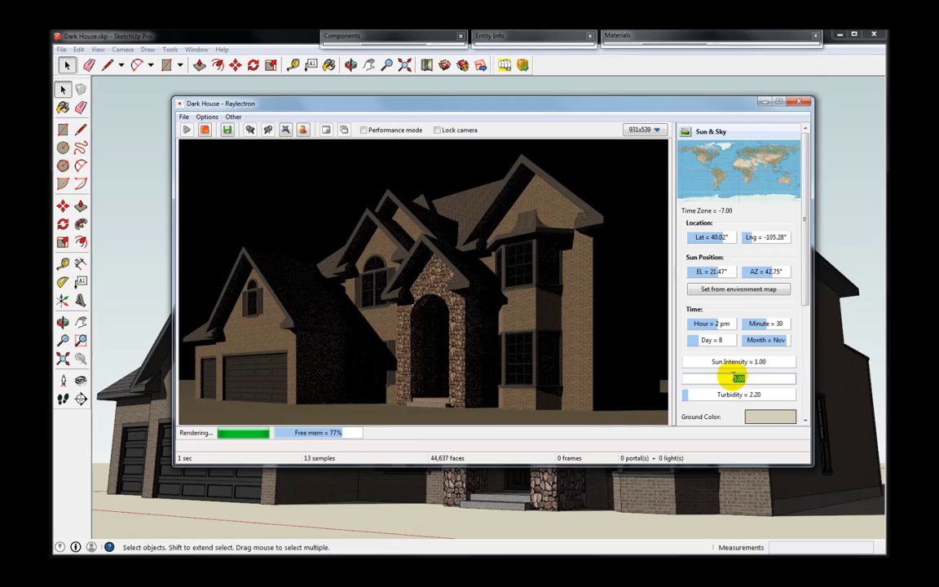
text(2)
key(Return)
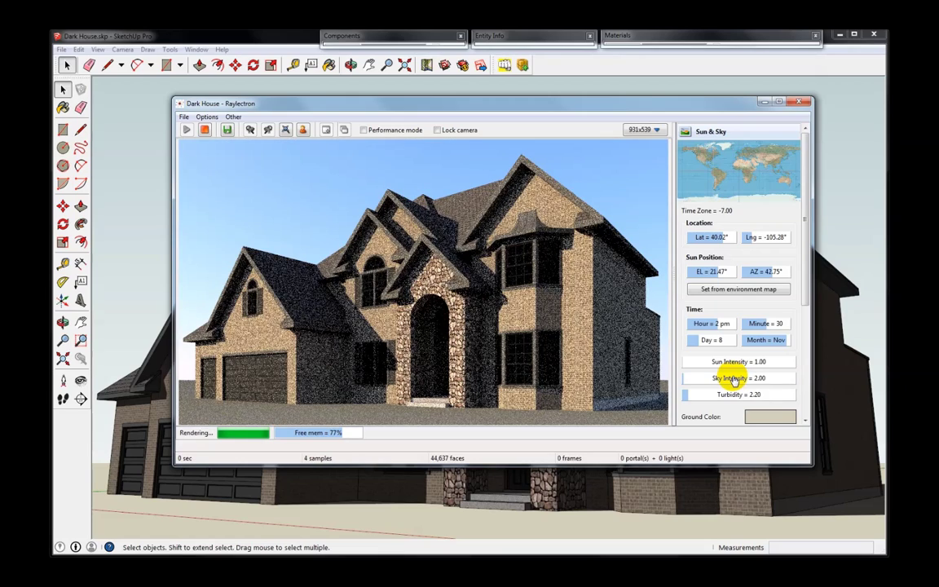
double_click(734, 378)
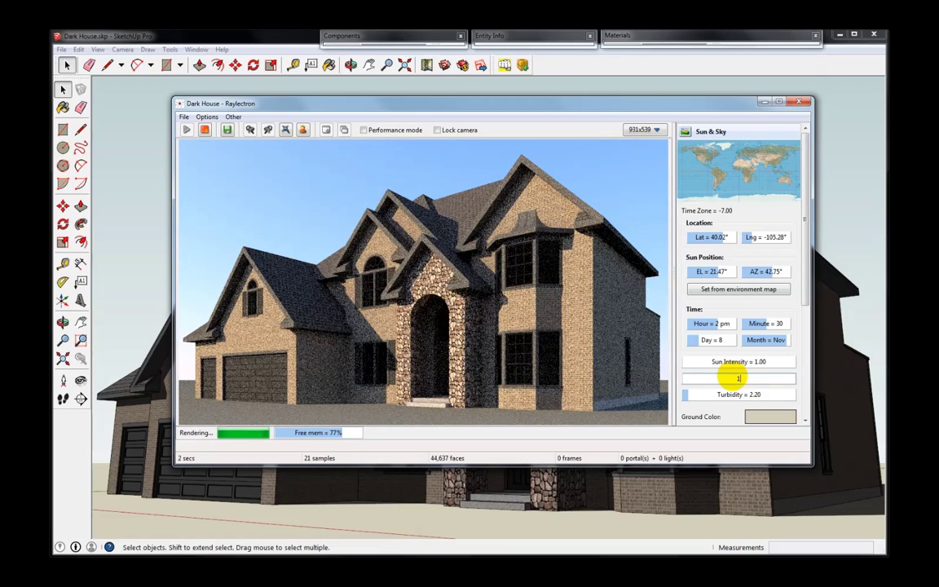
text(1)
key(Return)
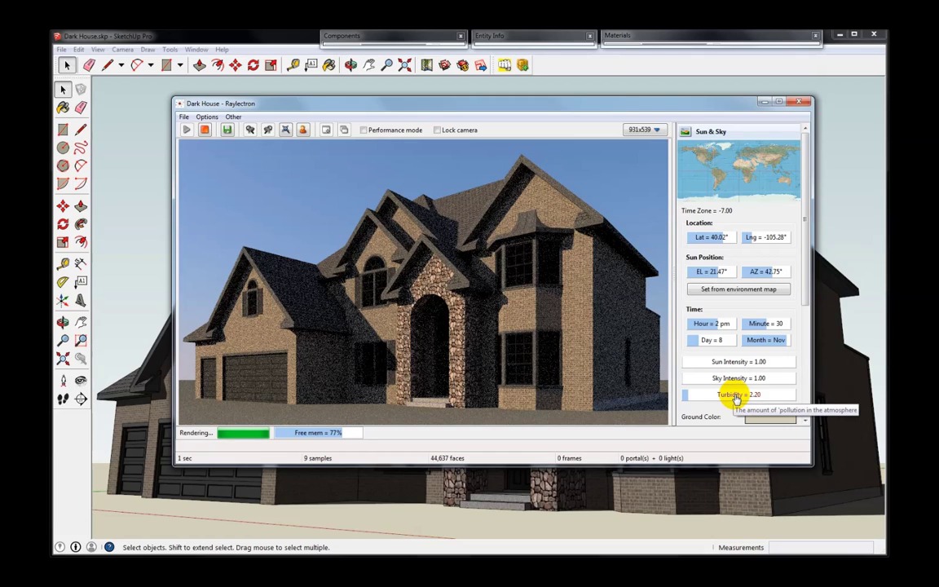
- Raise the sky Turbidity to 10.00 to try a polluted atmosphere on the house render
click(737, 398)
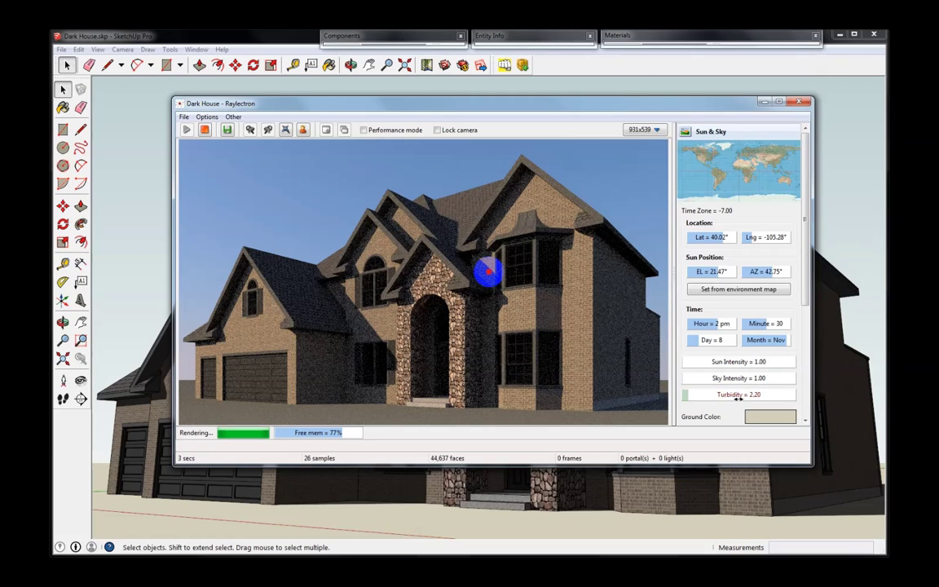
mouse_move(737, 398)
mouse_down()
mouse_move(738, 244)
mouse_move(736, 398)
mouse_up()
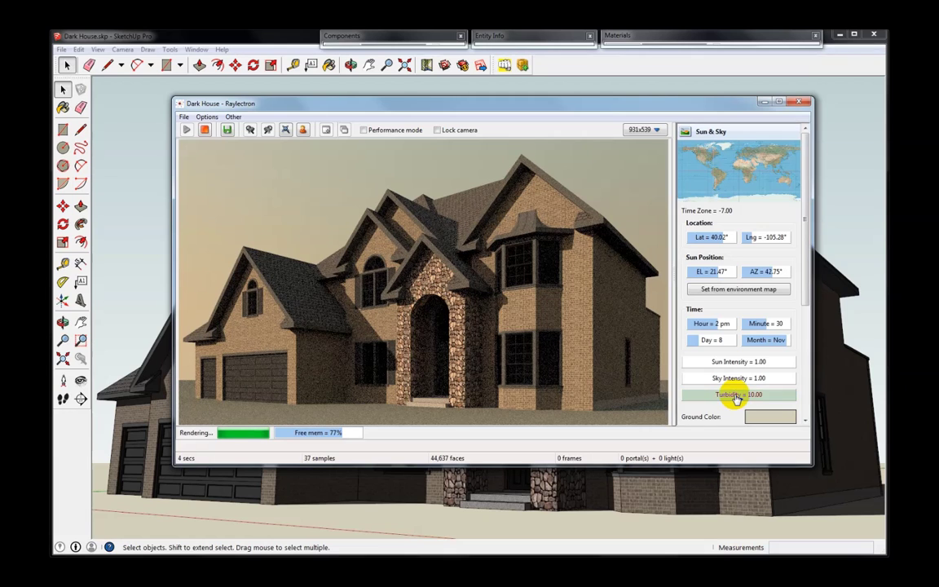
click(737, 397)
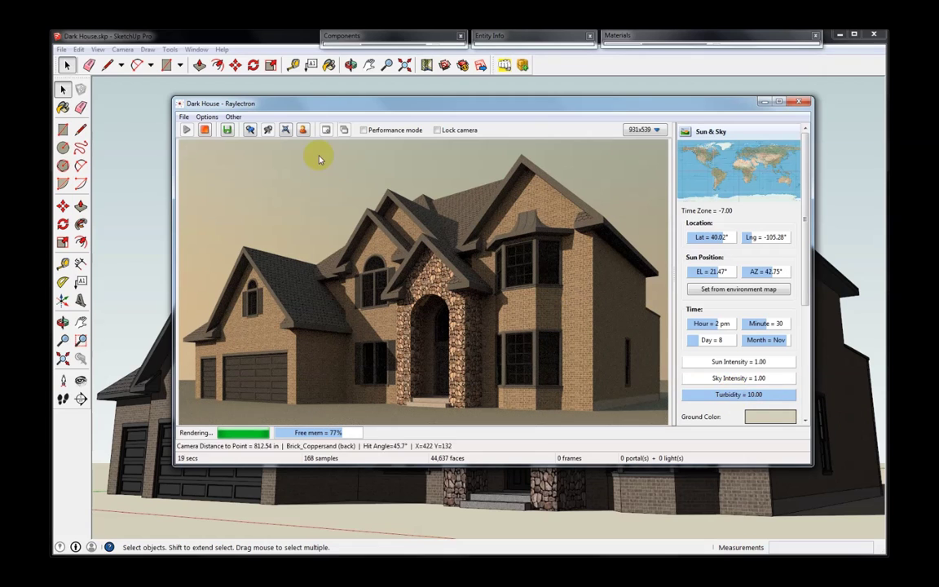
- Stop the render, lower the Turbidity to 2.20, restart rendering and adjust the Turbidity to 2.23
click(205, 131)
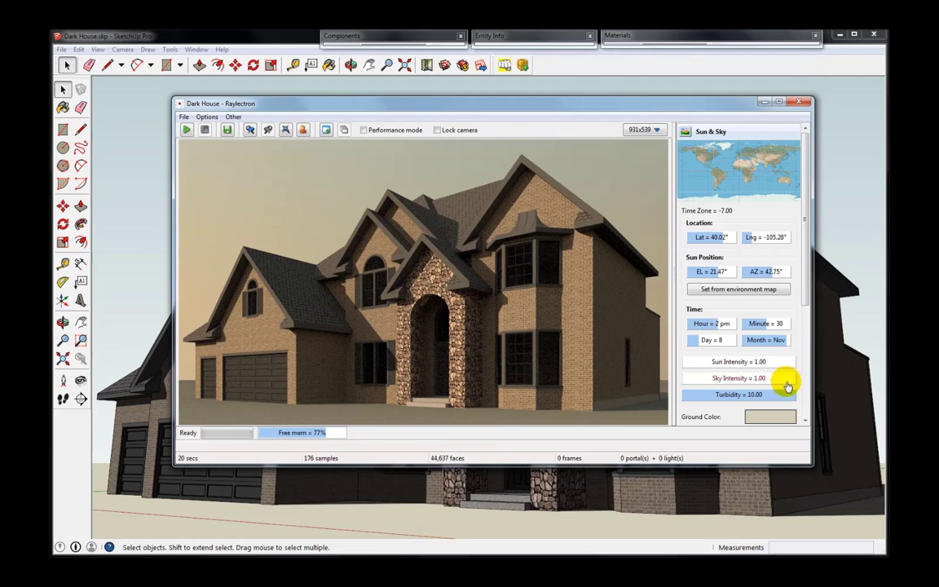
drag(729, 398, 734, 401)
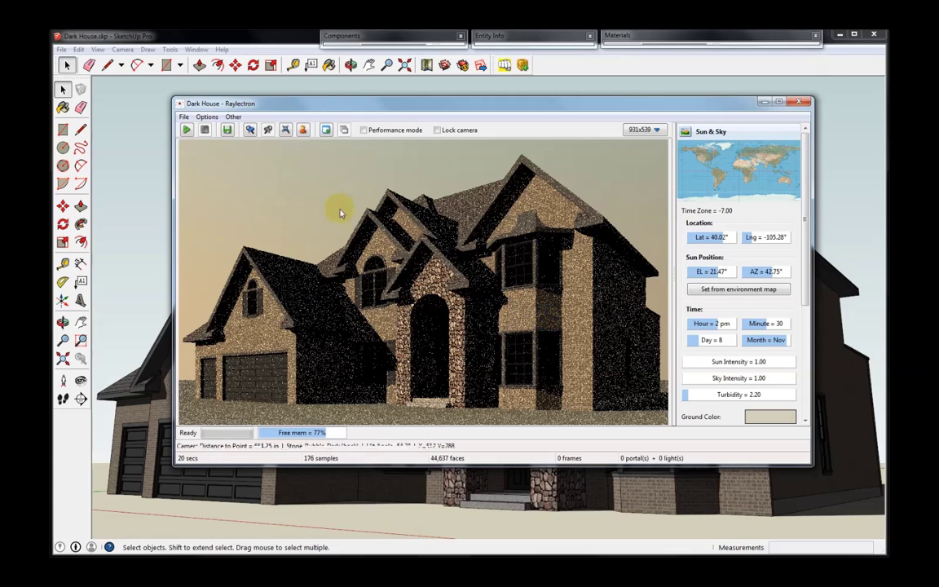
click(187, 134)
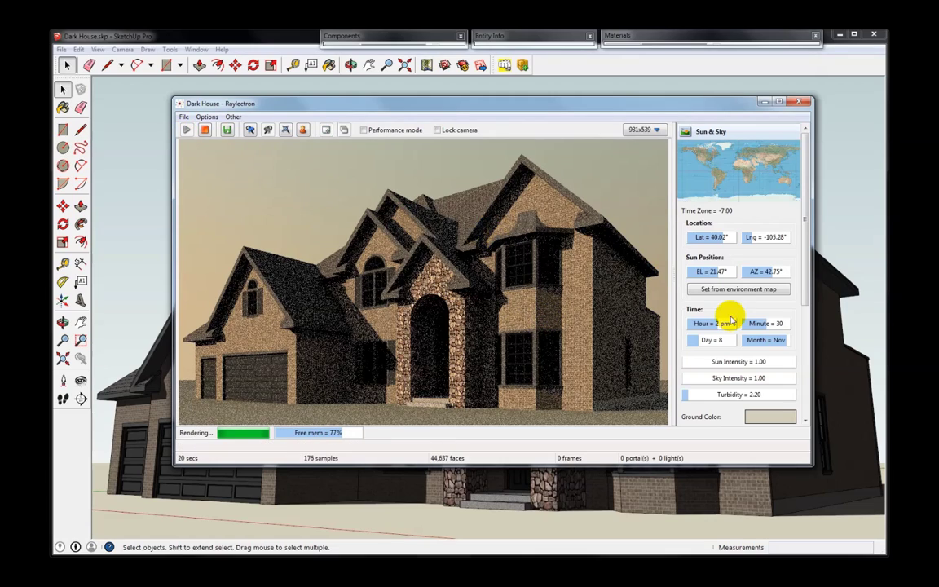
drag(738, 397, 738, 395)
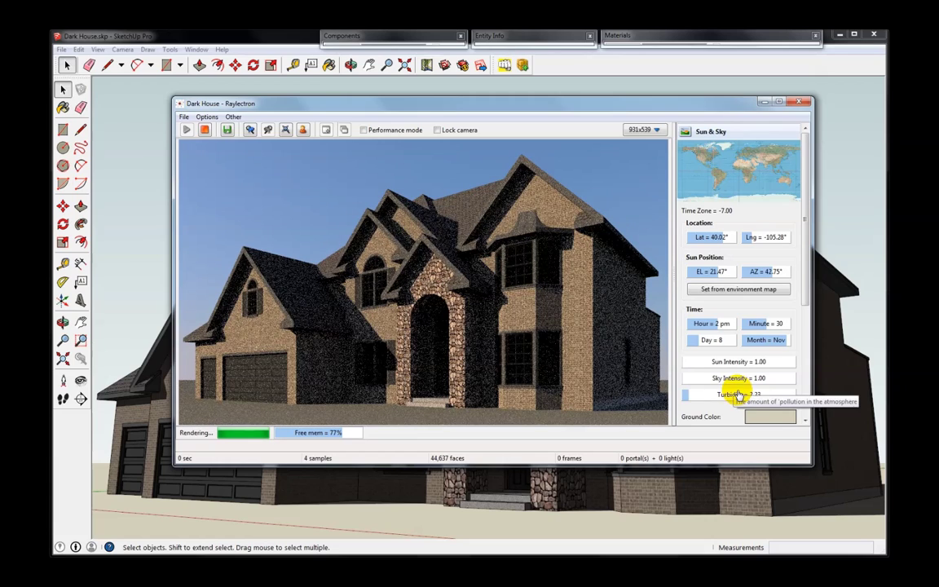
- Change the Sun & Sky ground color to a muted medium green
drag(800, 289, 799, 353)
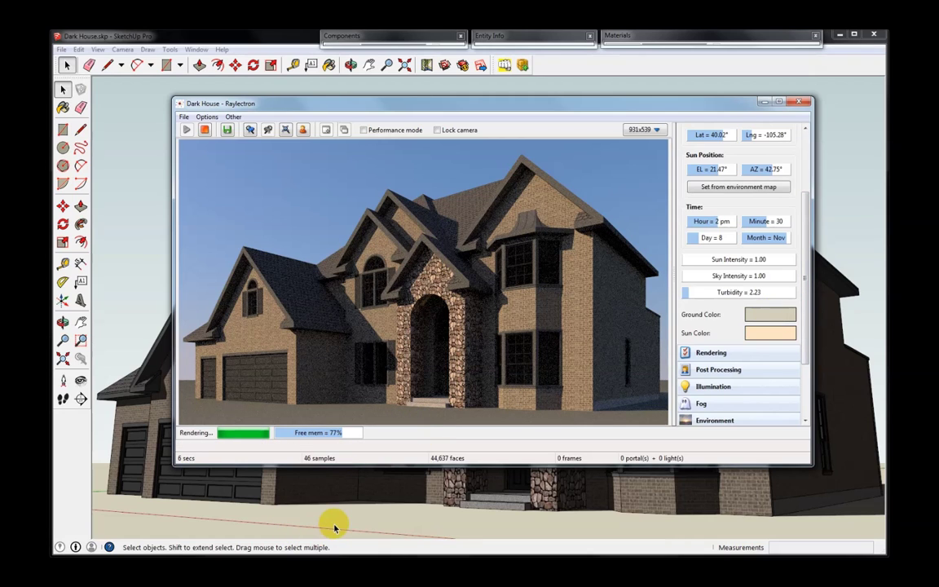
click(766, 324)
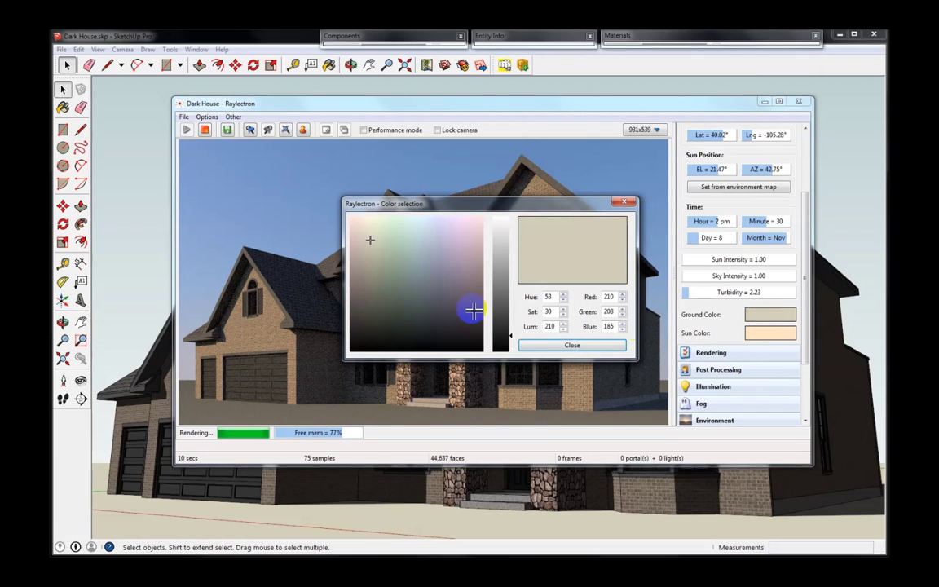
click(404, 243)
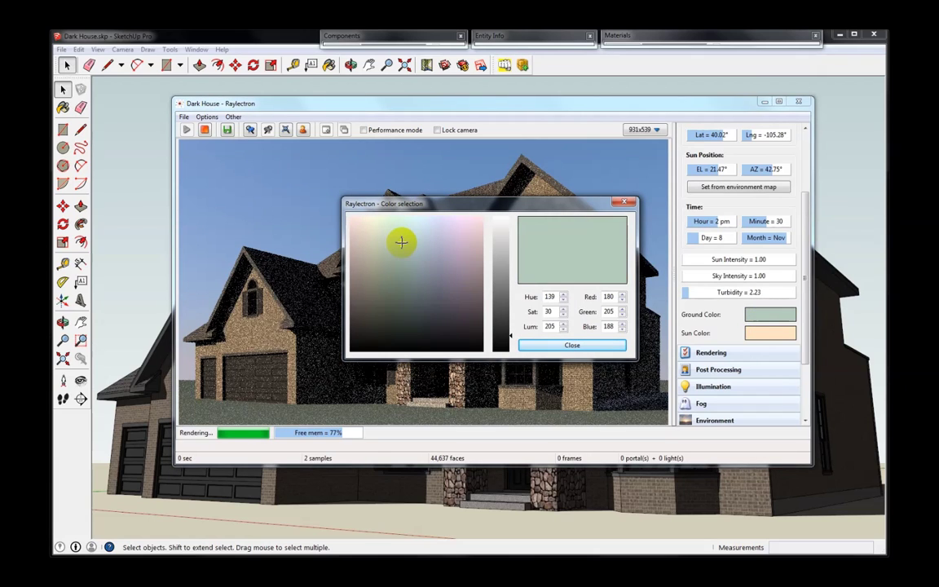
click(492, 302)
mouse_move(492, 303)
mouse_down()
mouse_move(497, 216)
mouse_move(499, 300)
mouse_up()
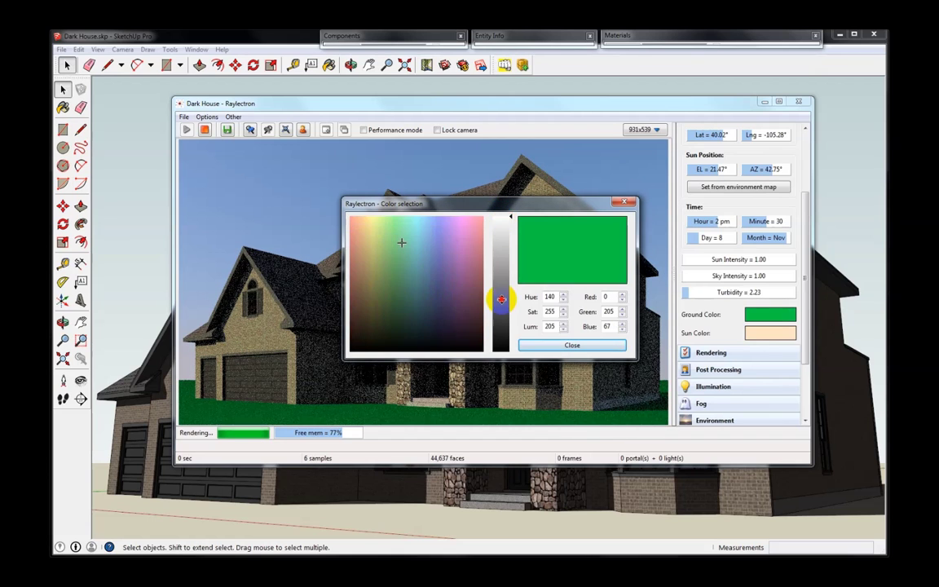
click(546, 345)
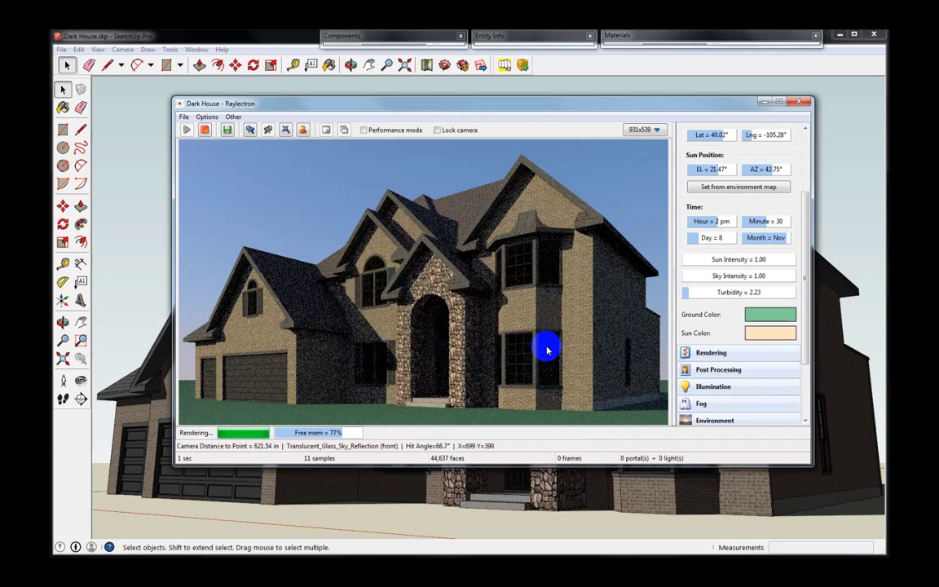
- Try white, saturated red and light pink as the sun color on the house render
click(761, 335)
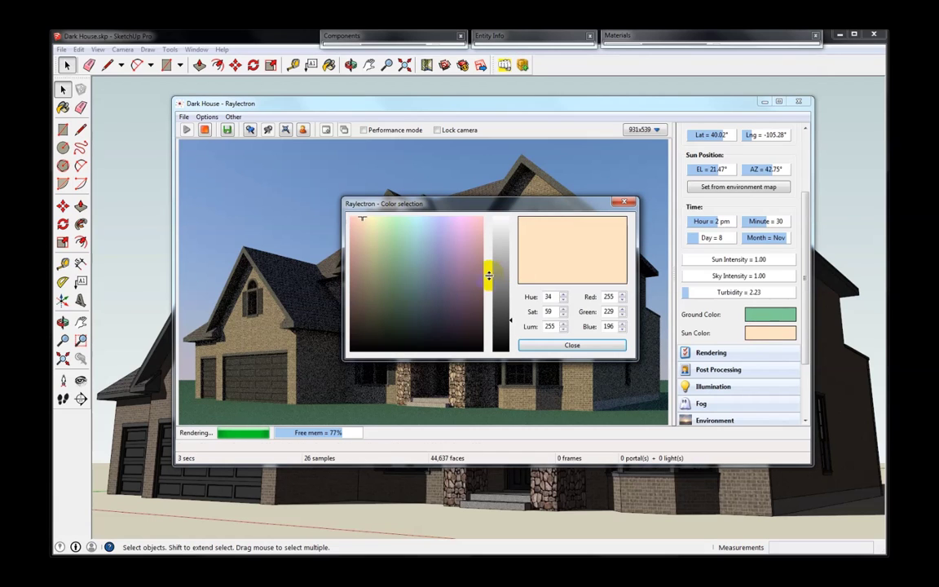
drag(497, 325, 501, 349)
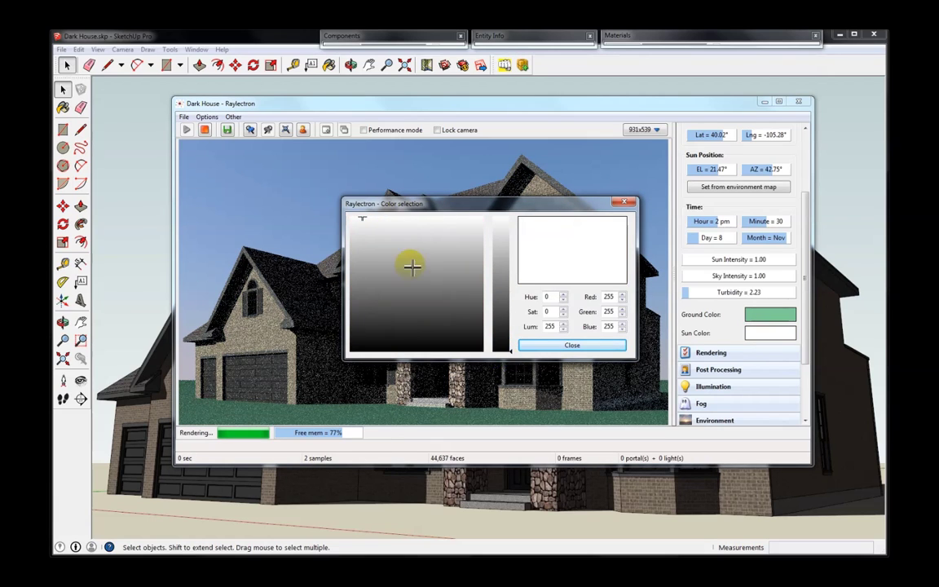
click(395, 229)
mouse_move(396, 228)
mouse_down()
mouse_move(411, 329)
mouse_move(407, 258)
mouse_up()
mouse_move(499, 292)
mouse_down()
mouse_move(499, 216)
mouse_move(459, 235)
mouse_move(469, 216)
mouse_move(486, 218)
mouse_move(473, 106)
mouse_move(453, 49)
mouse_up()
click(448, 148)
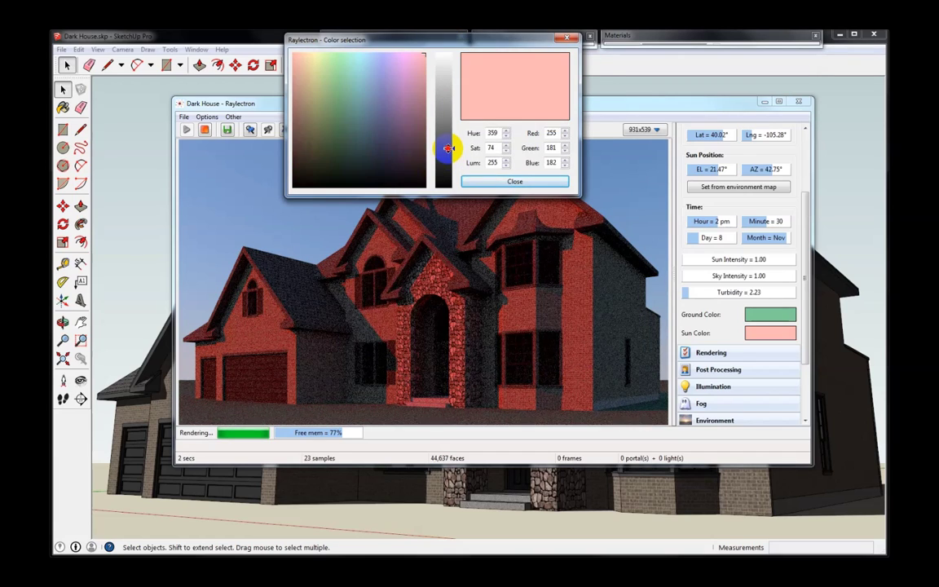
click(448, 157)
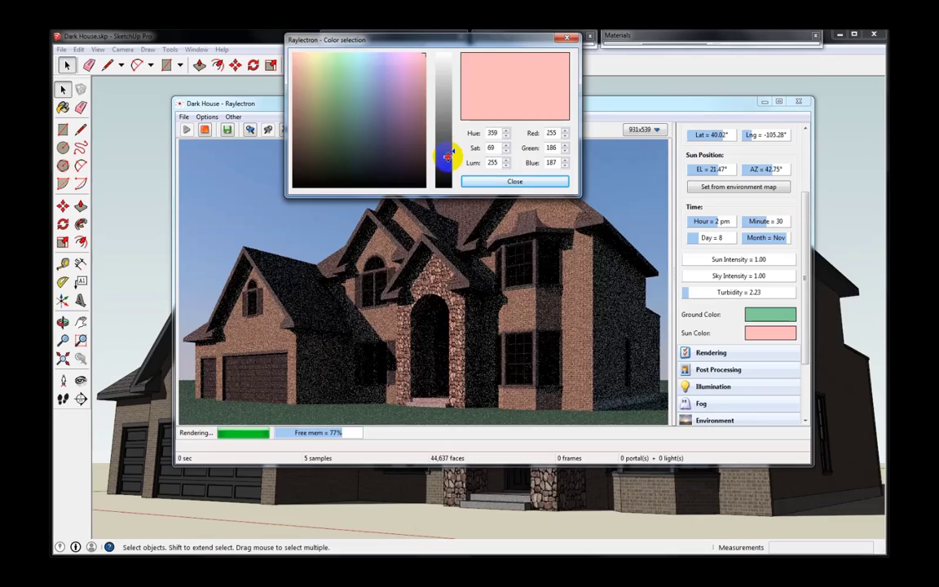
- Set the sun color to a pale yellow-green, RGB 228, 253, 196, and inspect the render
click(315, 55)
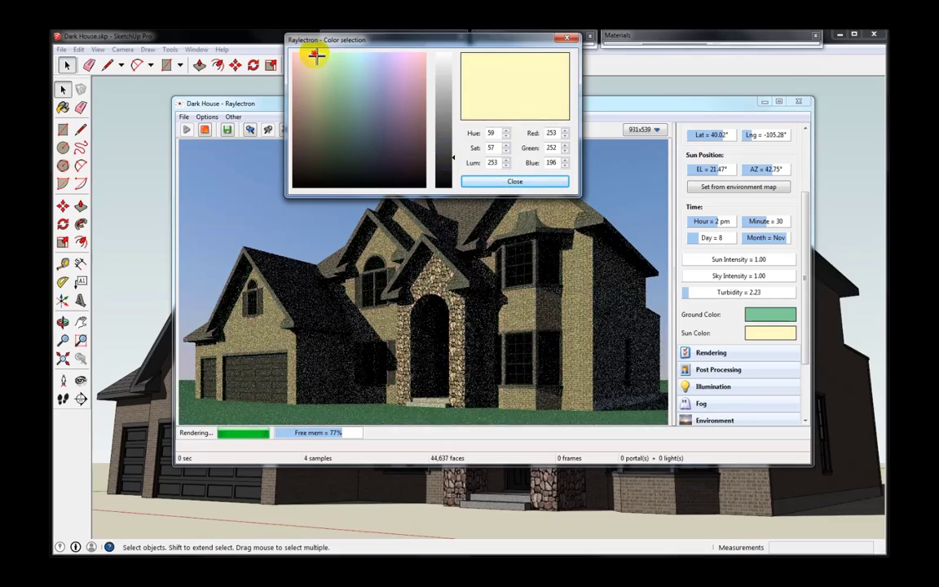
drag(318, 54, 325, 53)
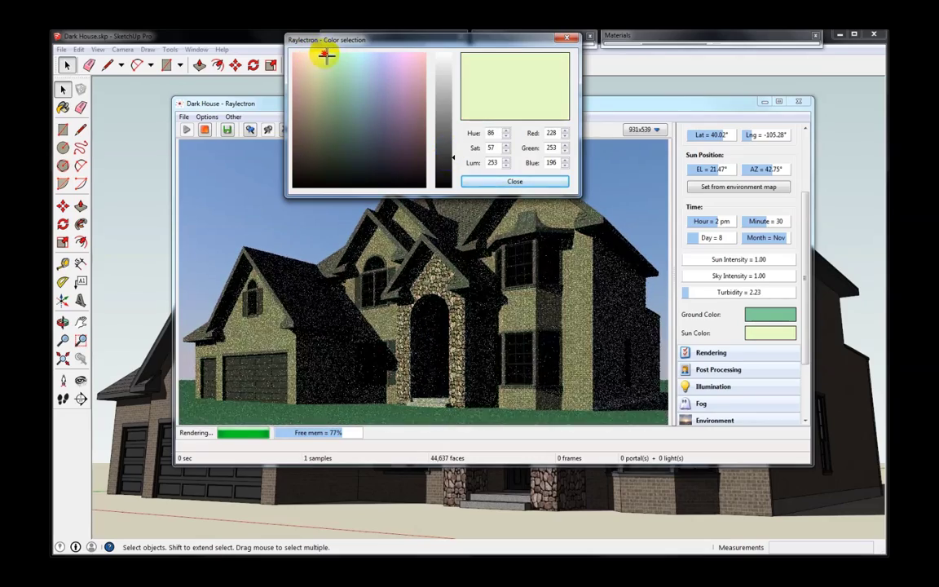
click(515, 182)
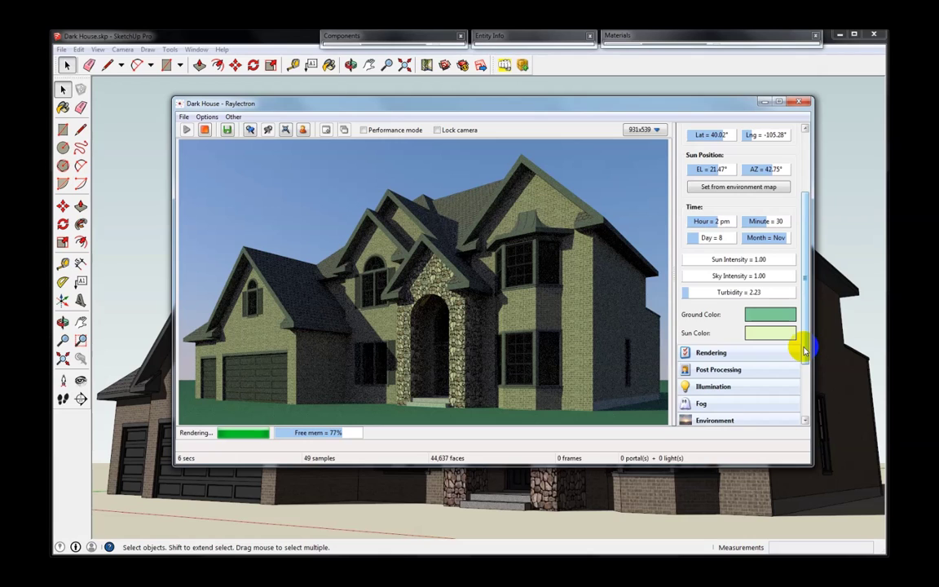
drag(539, 233, 439, 211)
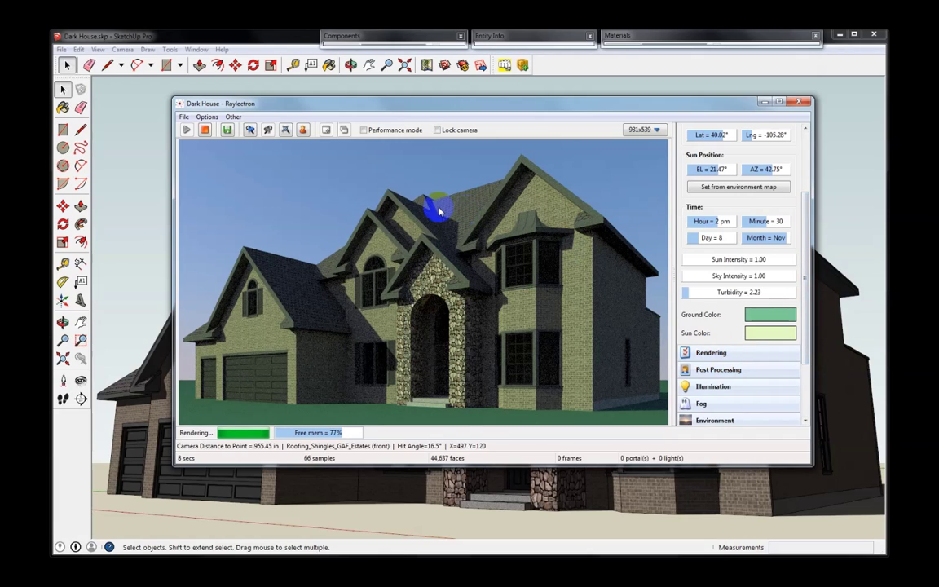
- Enable Fog for the house render and set its start and end distances automatically
click(749, 403)
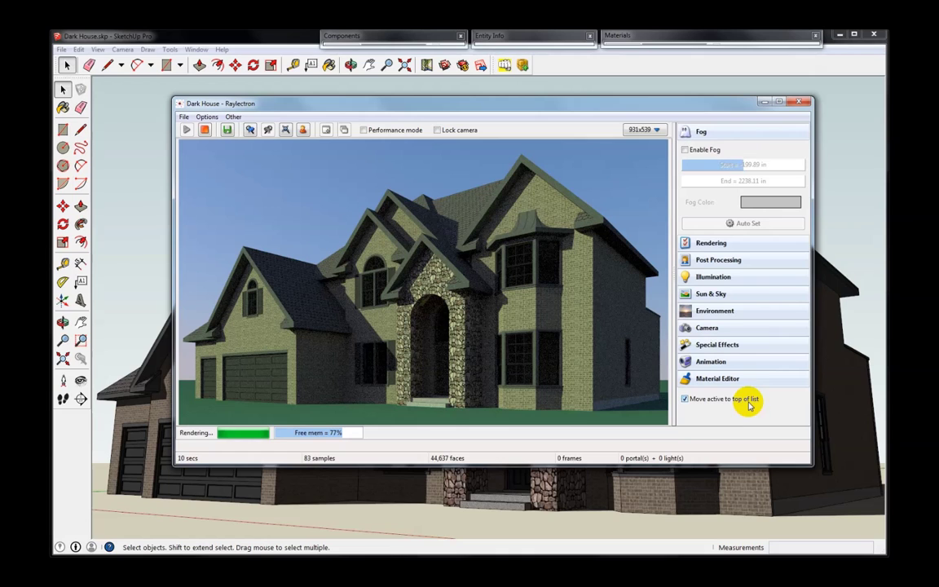
click(693, 150)
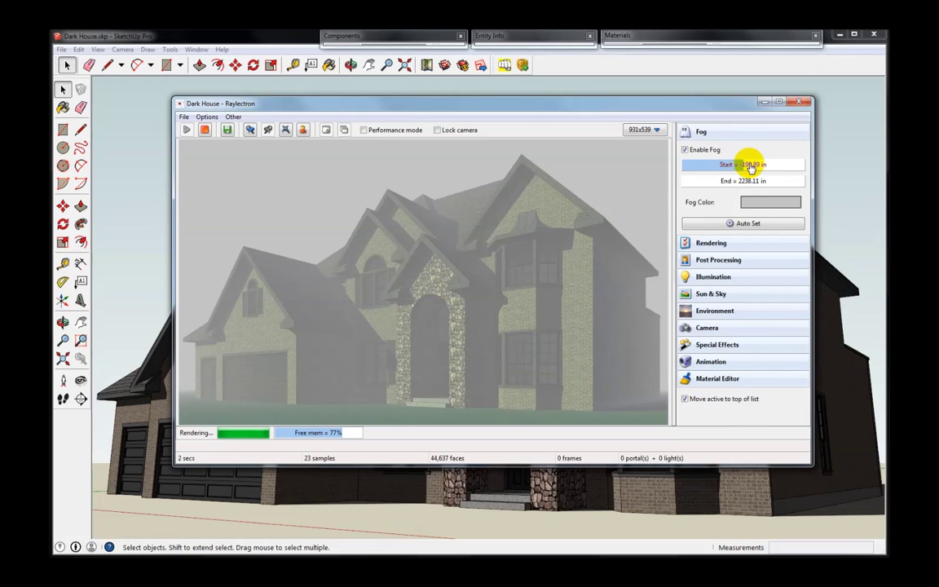
click(744, 222)
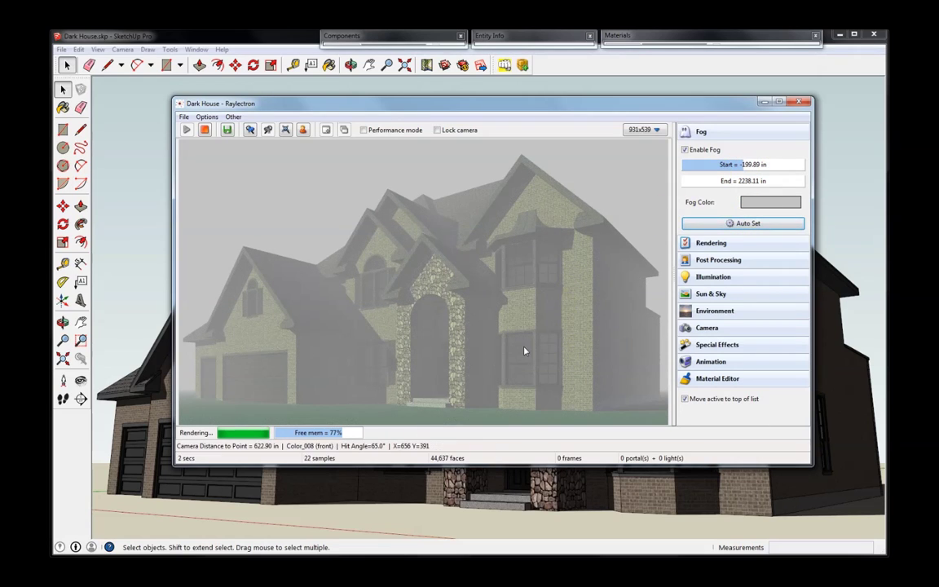
- Set the fog start to 0.00 in and the fog end to 12051.88 in
middle_drag(570, 309, 608, 334)
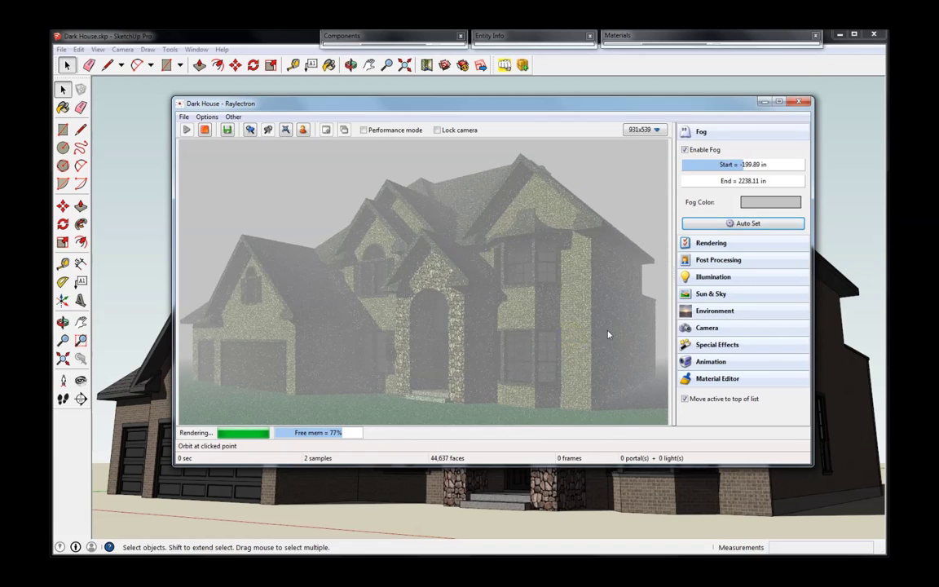
click(742, 166)
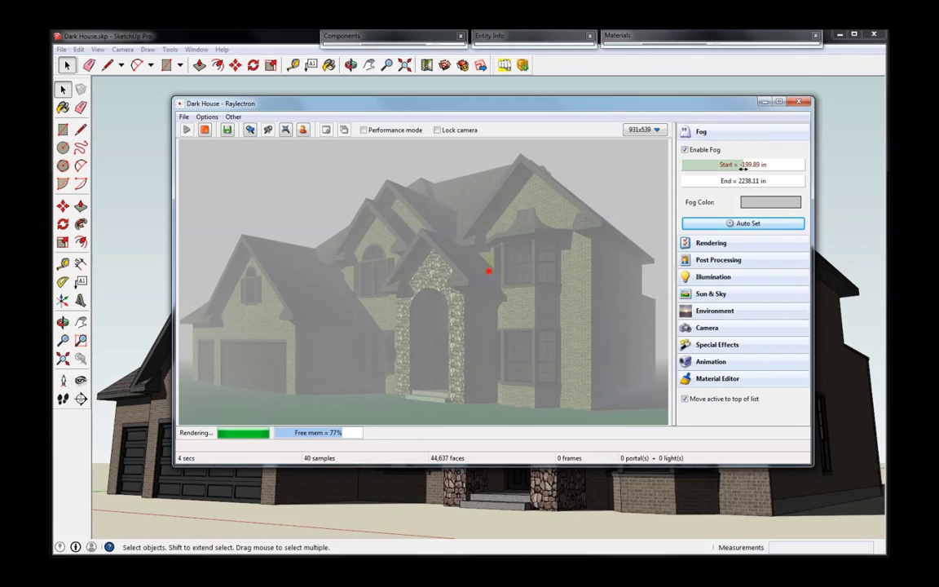
drag(743, 167, 771, 171)
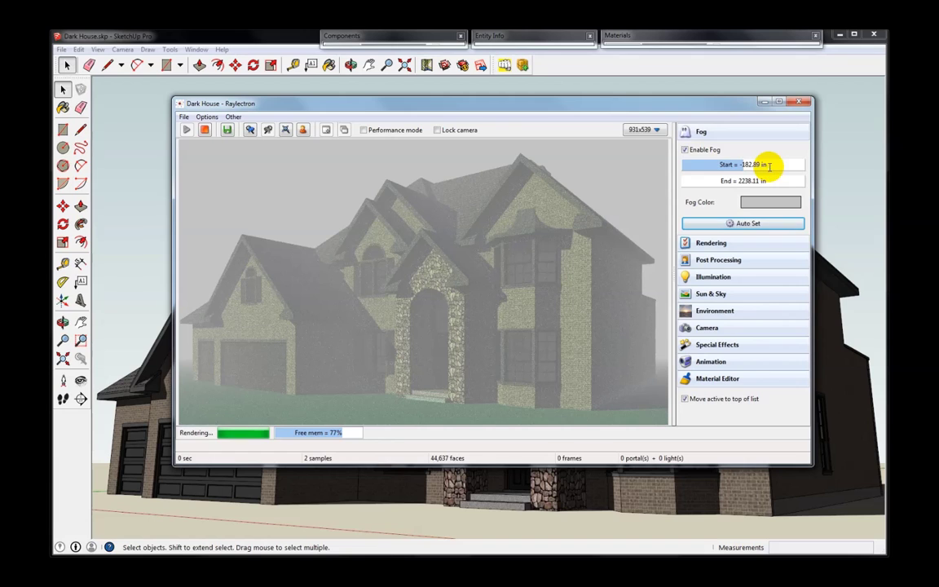
double_click(770, 166)
key(Return)
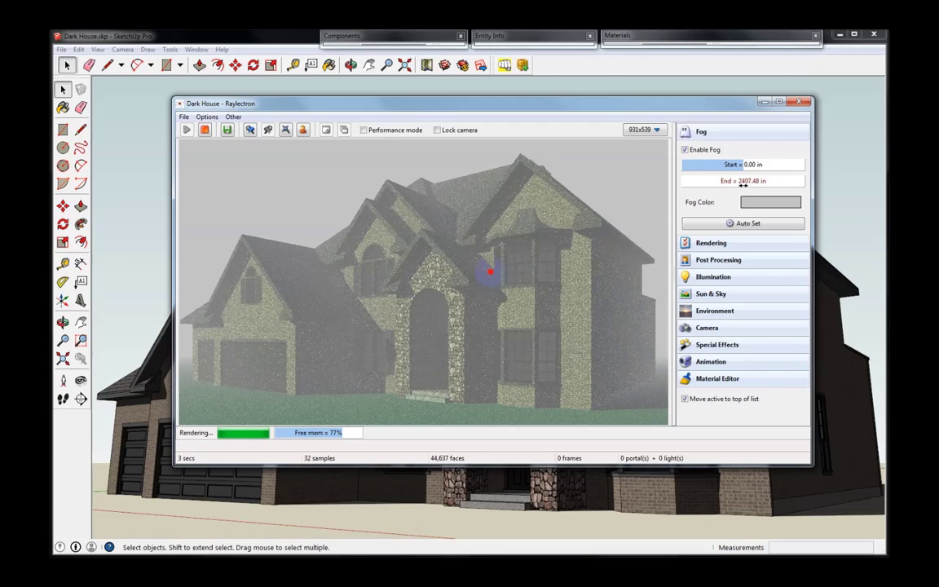
drag(742, 185, 743, 185)
- Change the fog color to red 196, green 131, blue 131 and reduce the fog end to 2233.84 in
click(763, 208)
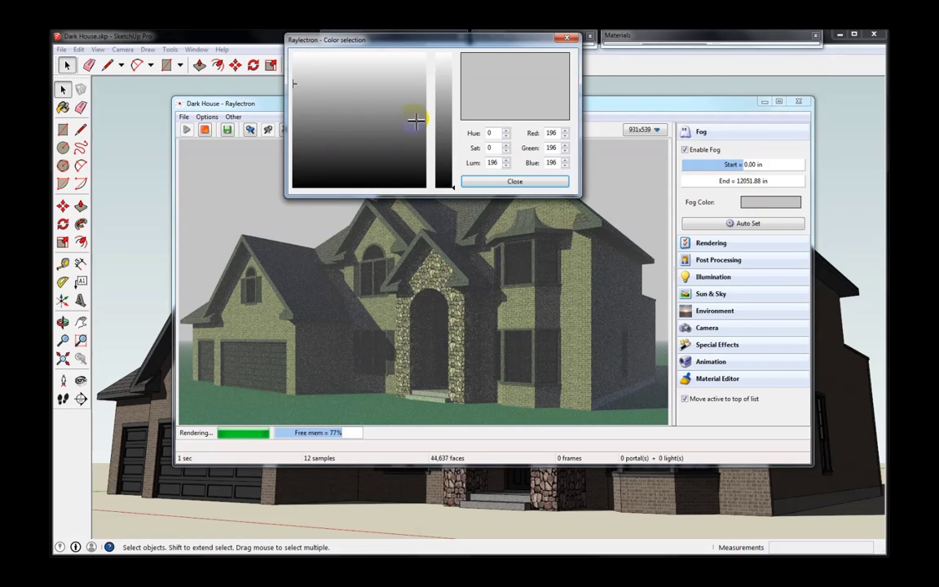
click(446, 143)
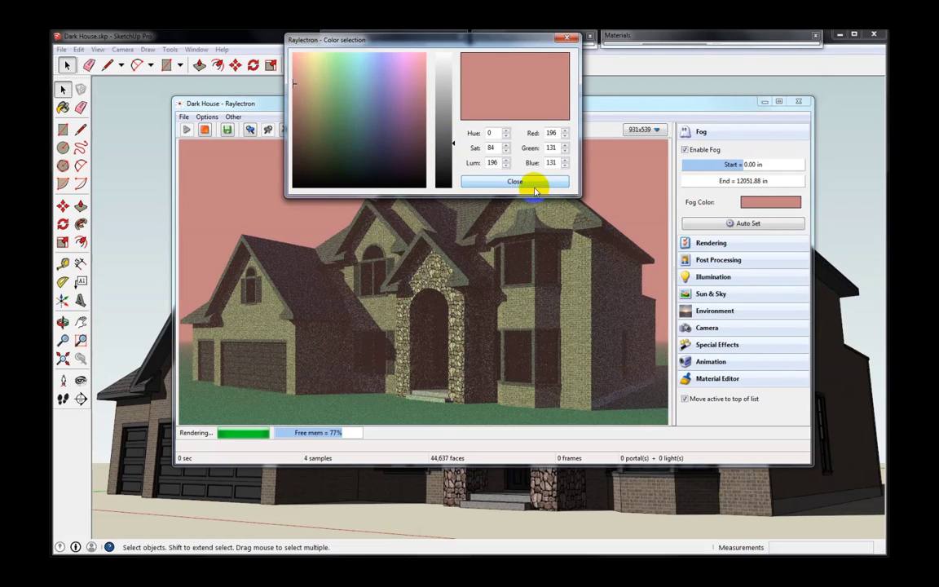
click(535, 181)
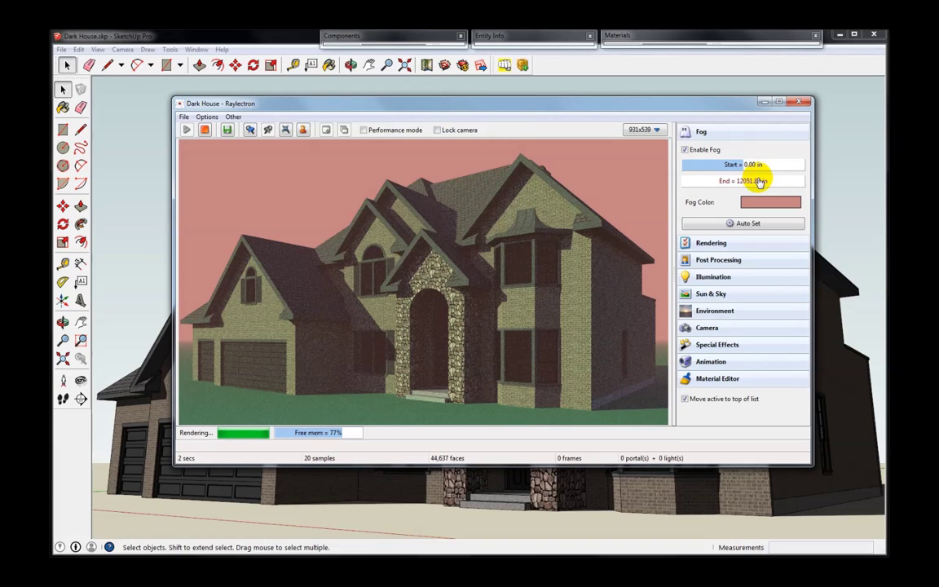
click(756, 182)
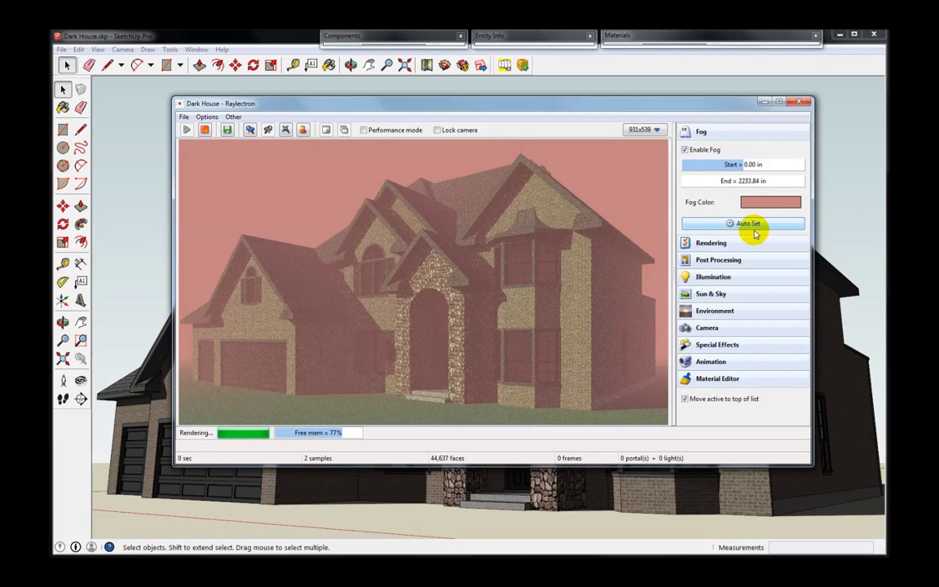
- Stop the rendering and exit the renderer without saving the model settings
click(206, 131)
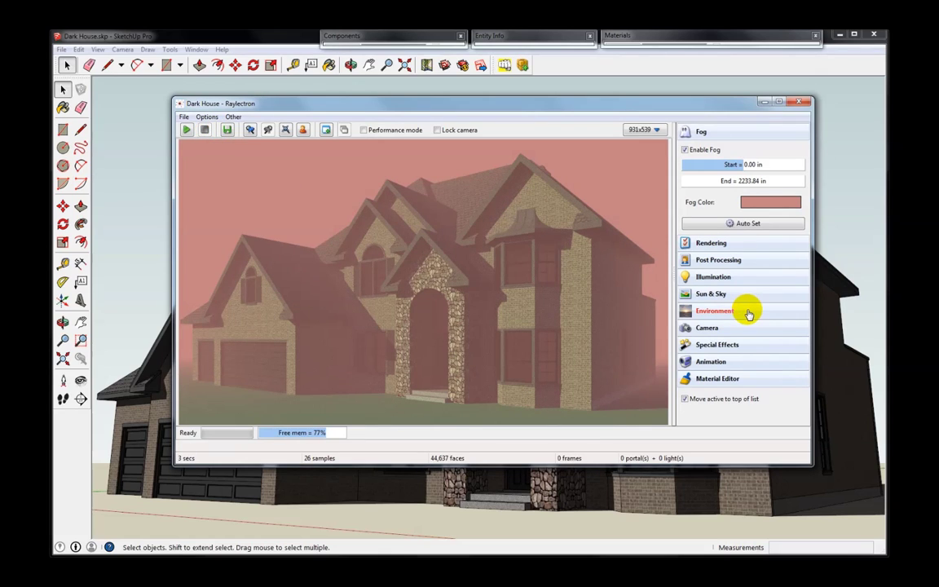
click(184, 117)
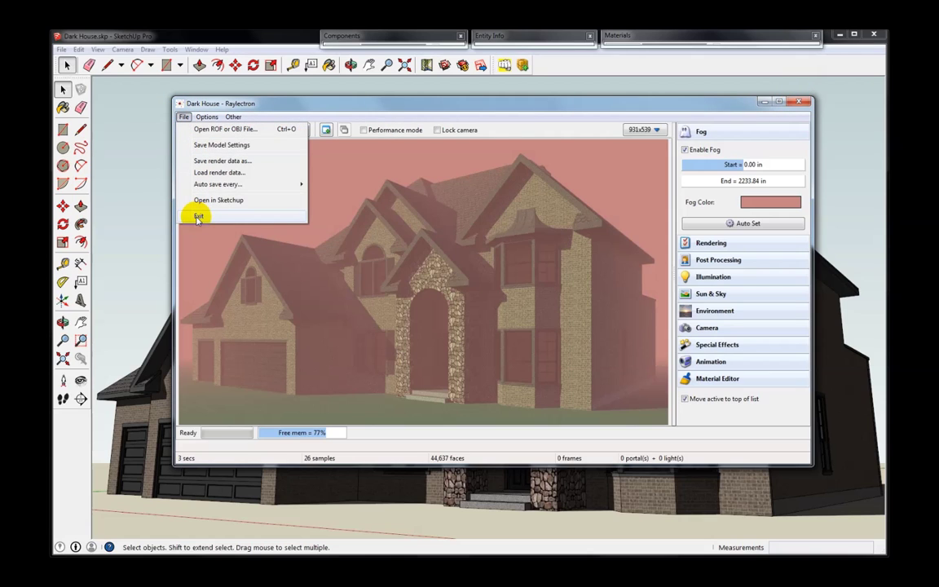
click(197, 217)
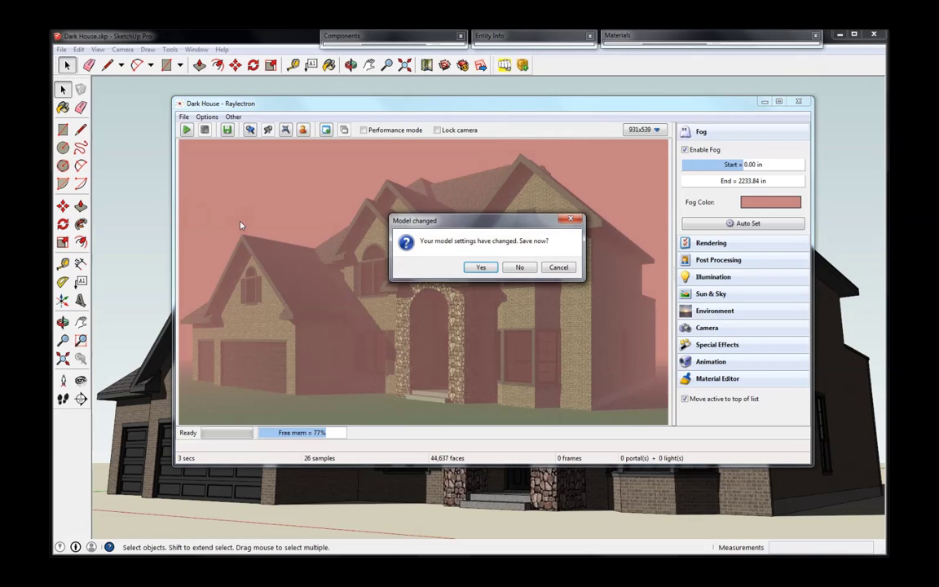
click(521, 267)
- Export the SketchUp model to Raylectron again as Dark House.rof, replacing the existing file
click(505, 67)
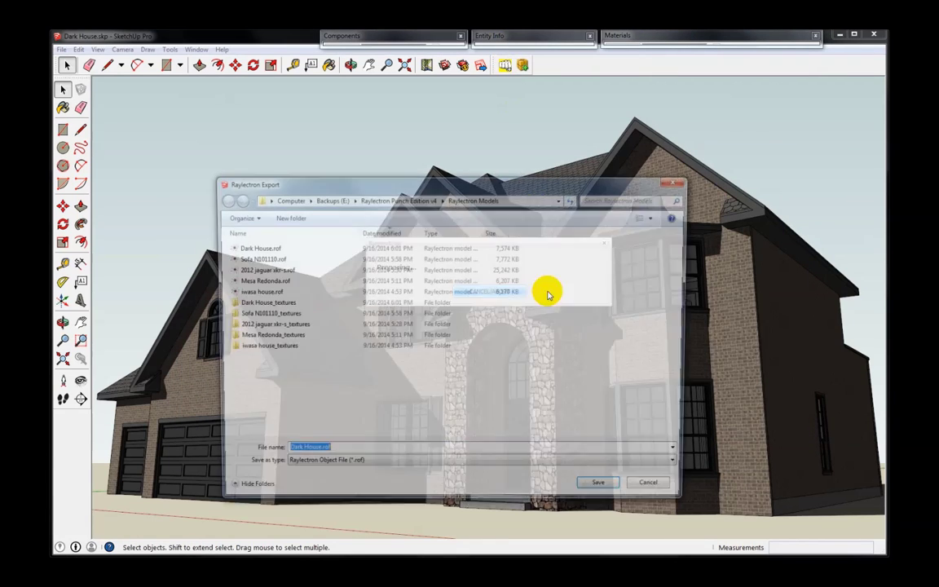
key(Return)
key(y)
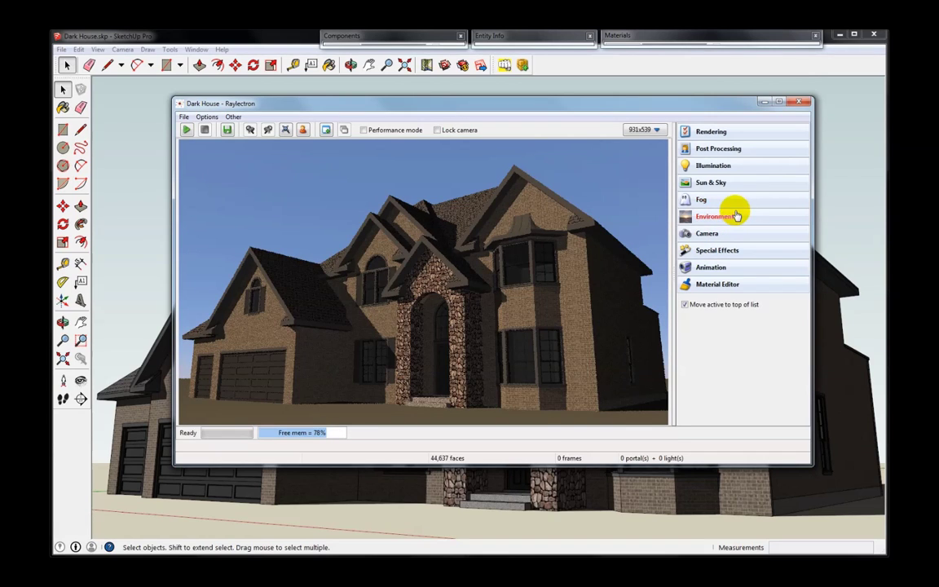
- Start loading an environment map and browse to the HDRI folder in Raylectron Punch Edition v4
click(736, 215)
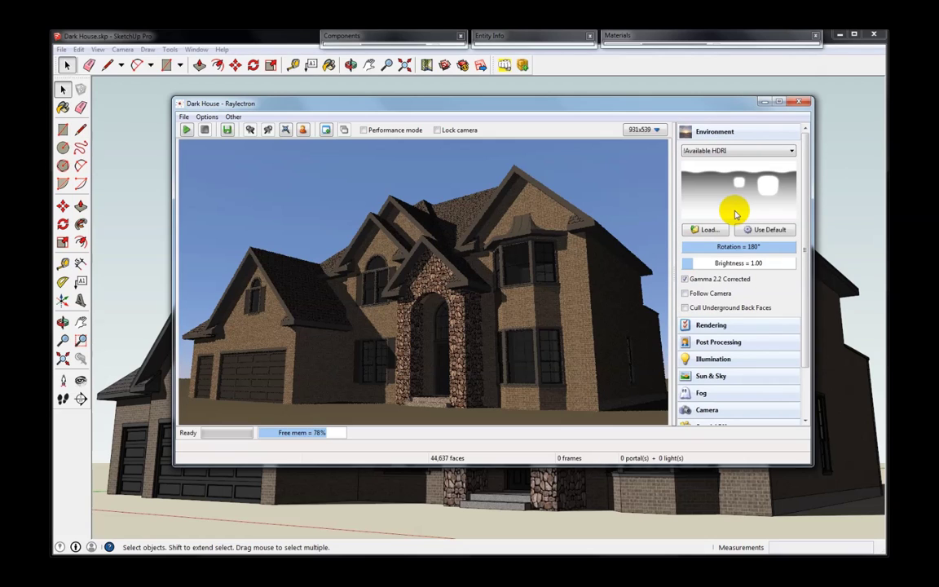
click(723, 131)
click(736, 215)
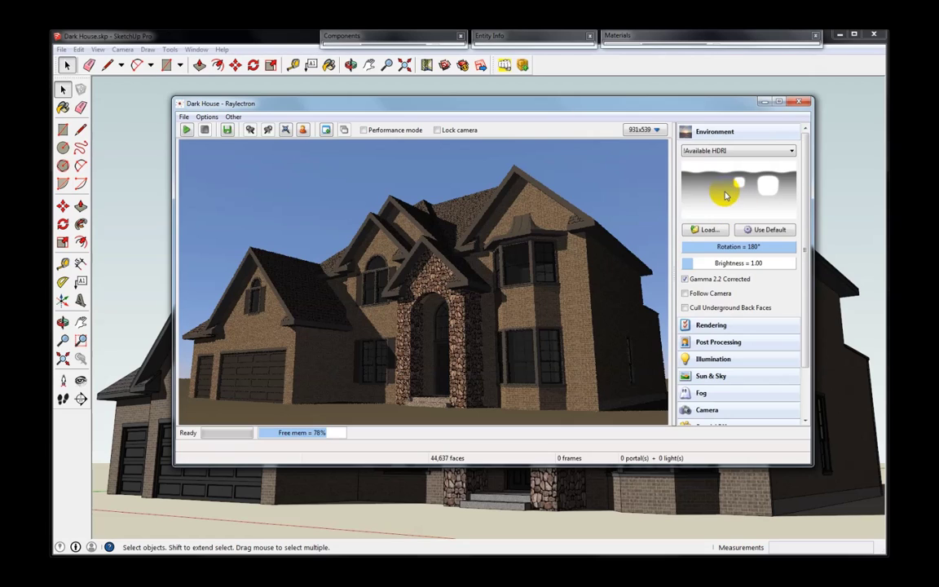
click(711, 230)
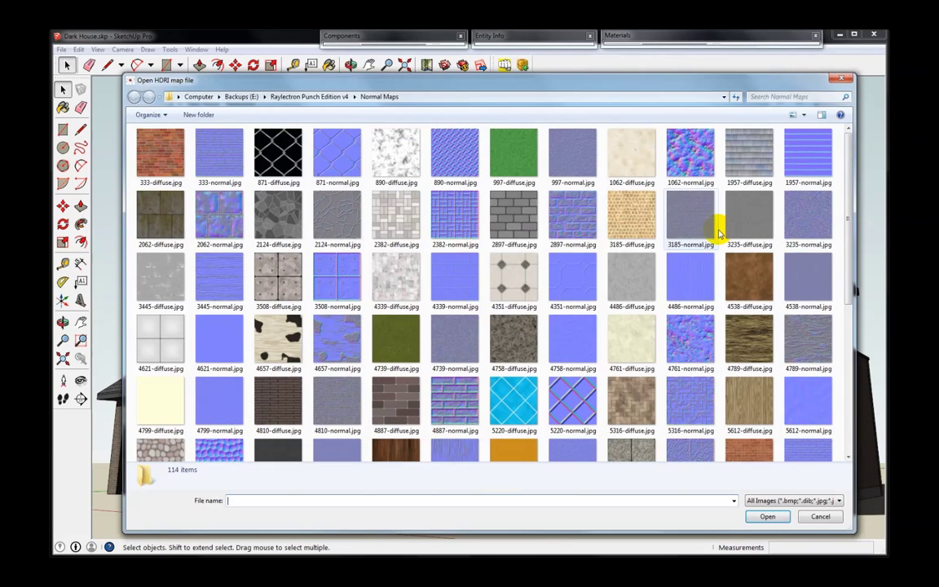
click(321, 98)
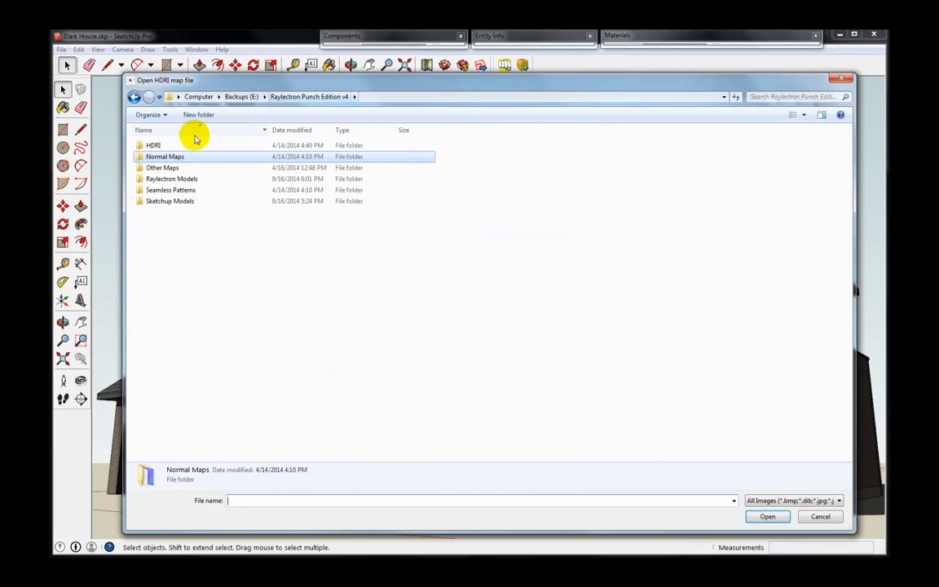
double_click(163, 141)
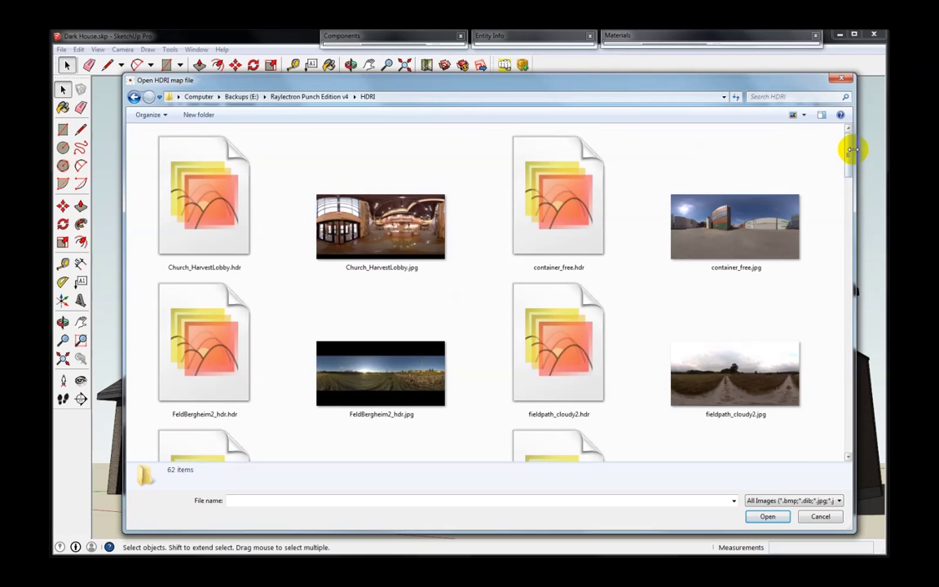
- Load OpenfootageNETHDRFieldFreilassing_big.hdr from the HDRI folder as the environment map
drag(851, 155, 844, 227)
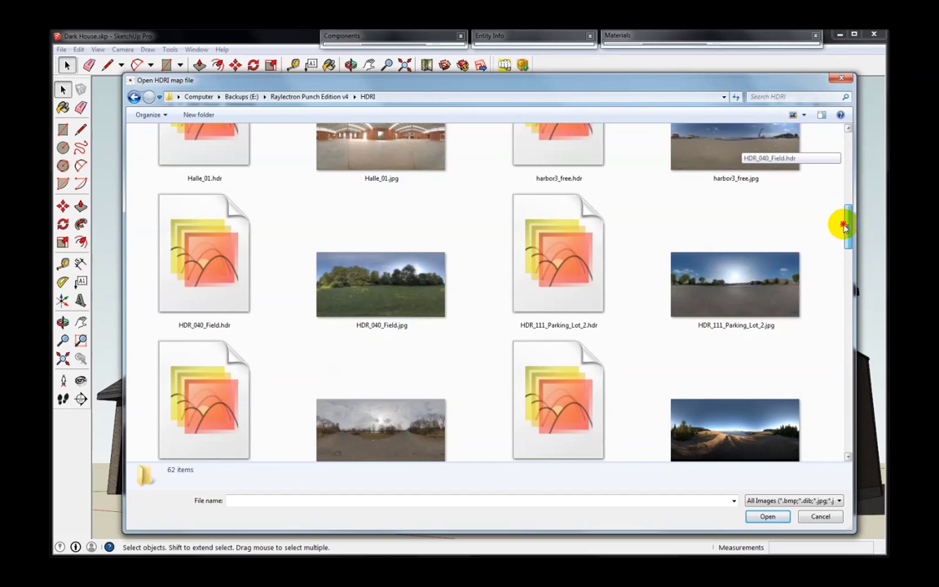
drag(845, 226, 850, 229)
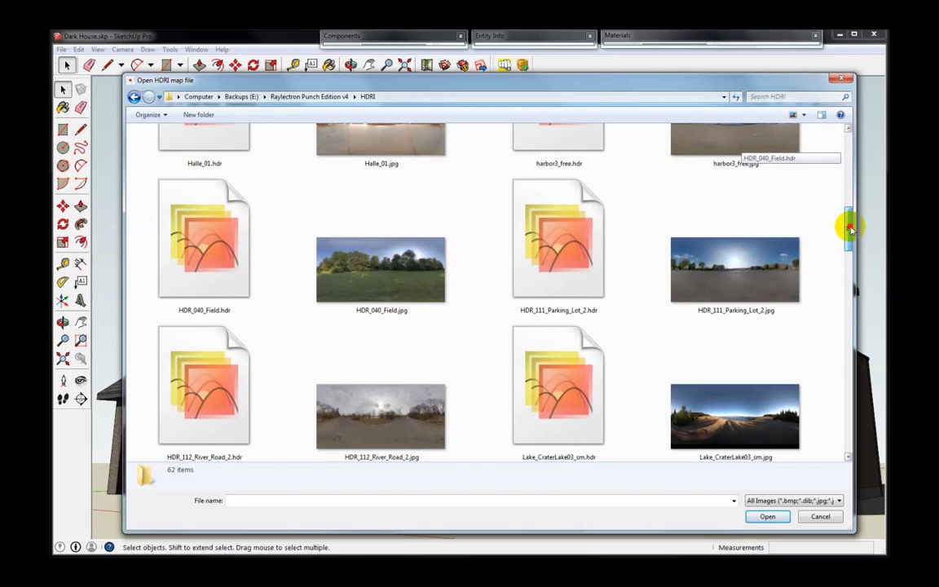
drag(850, 229, 843, 350)
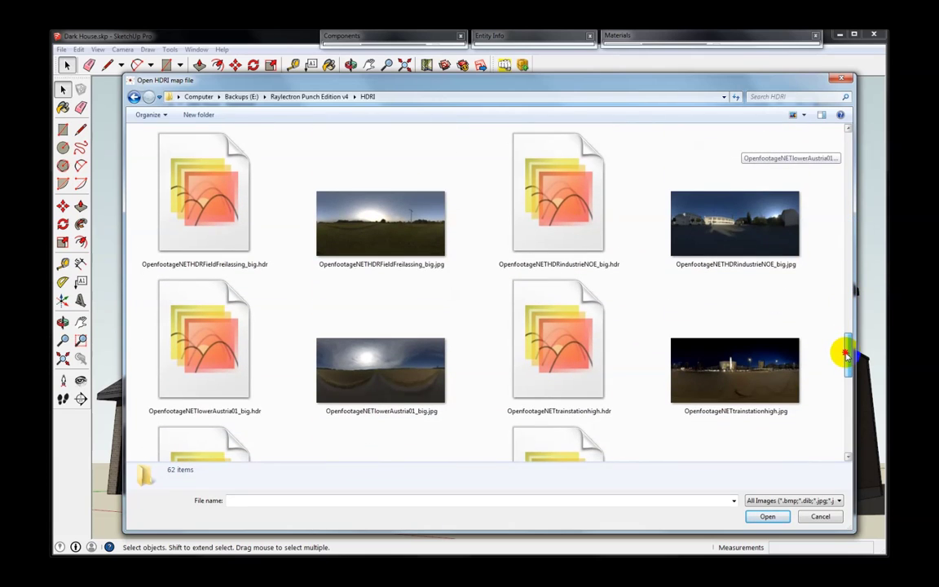
click(397, 233)
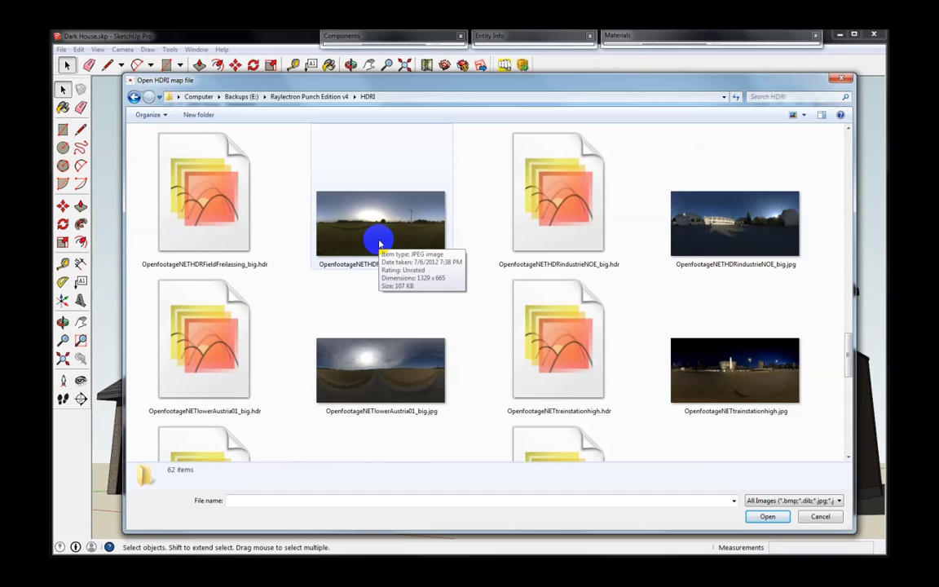
click(212, 220)
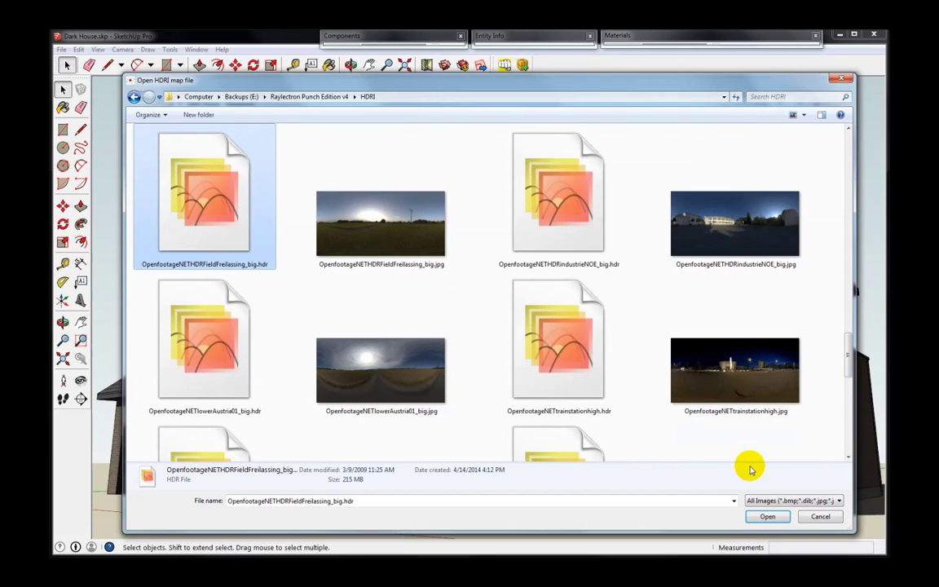
click(767, 517)
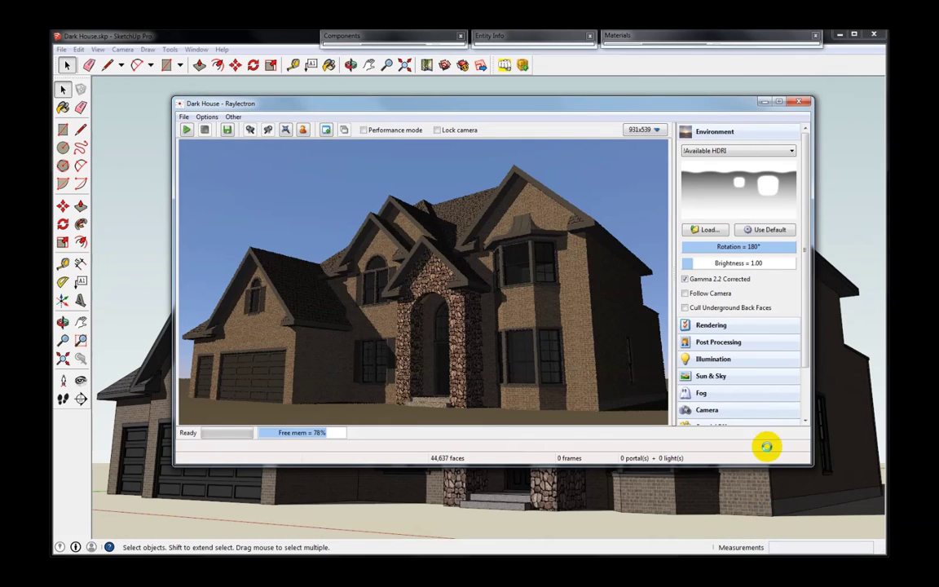
- Examine the environment map's background around the house by looking around and orbiting the model
click(718, 204)
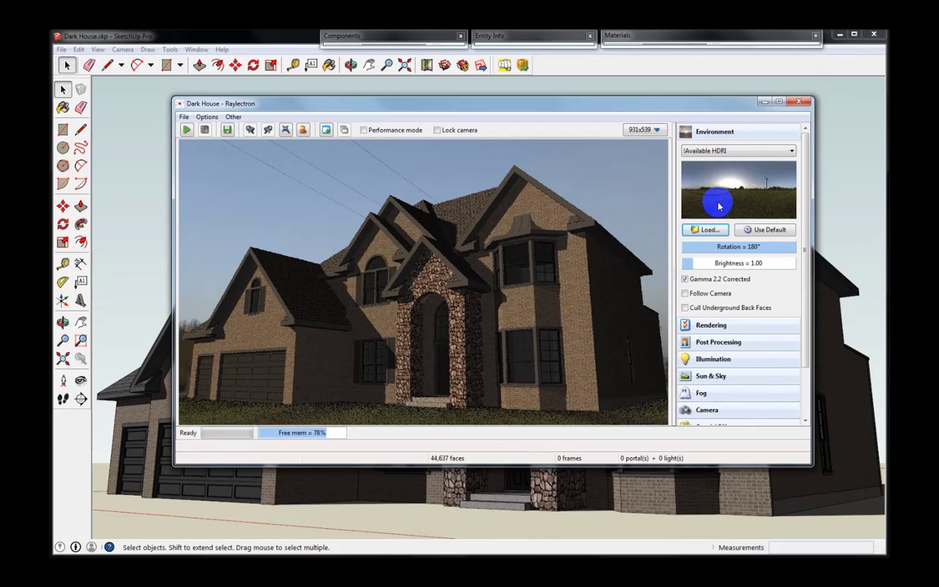
click(739, 197)
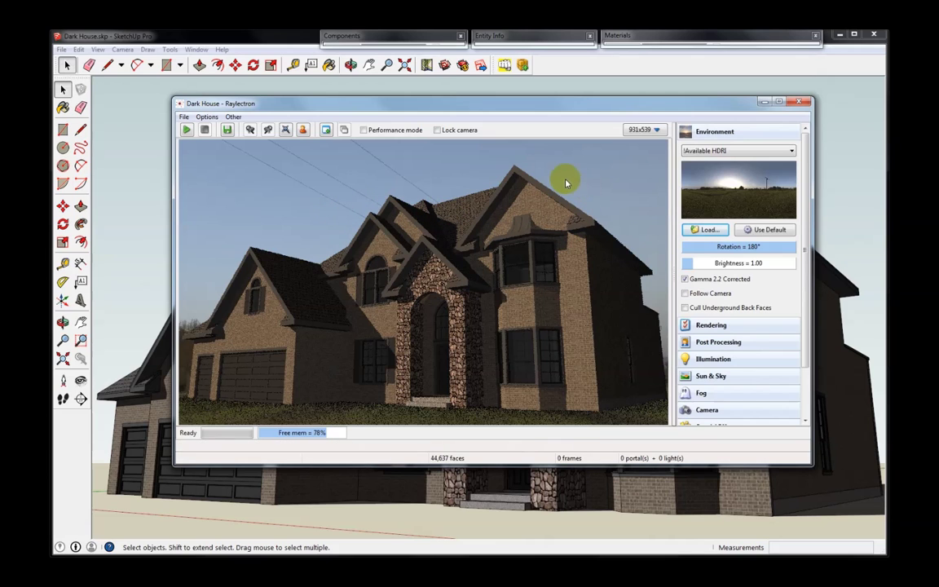
drag(536, 227, 262, 241)
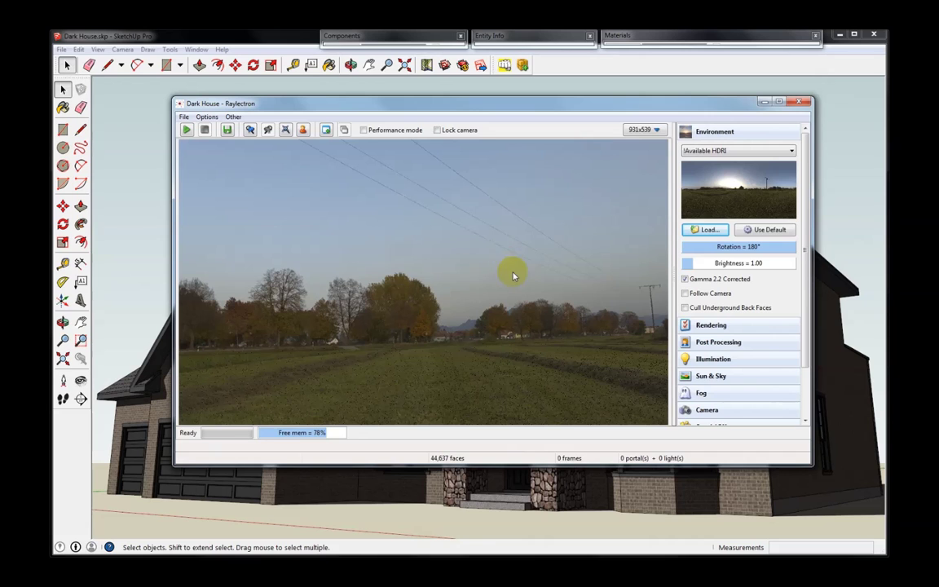
drag(459, 287, 438, 301)
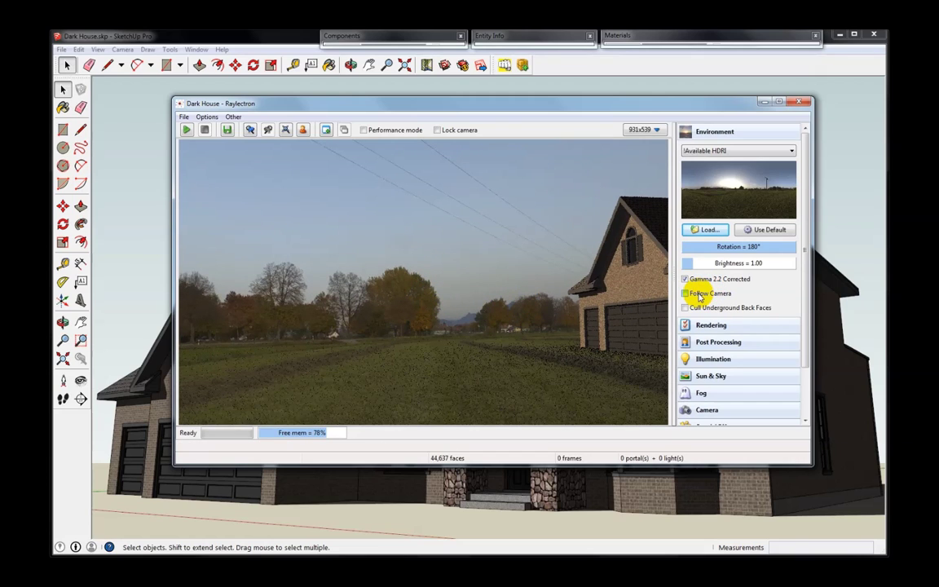
drag(401, 281, 630, 314)
middle_drag(623, 302, 604, 335)
click(628, 221)
middle_click(634, 334)
middle_click(595, 283)
middle_click(585, 352)
middle_click(527, 361)
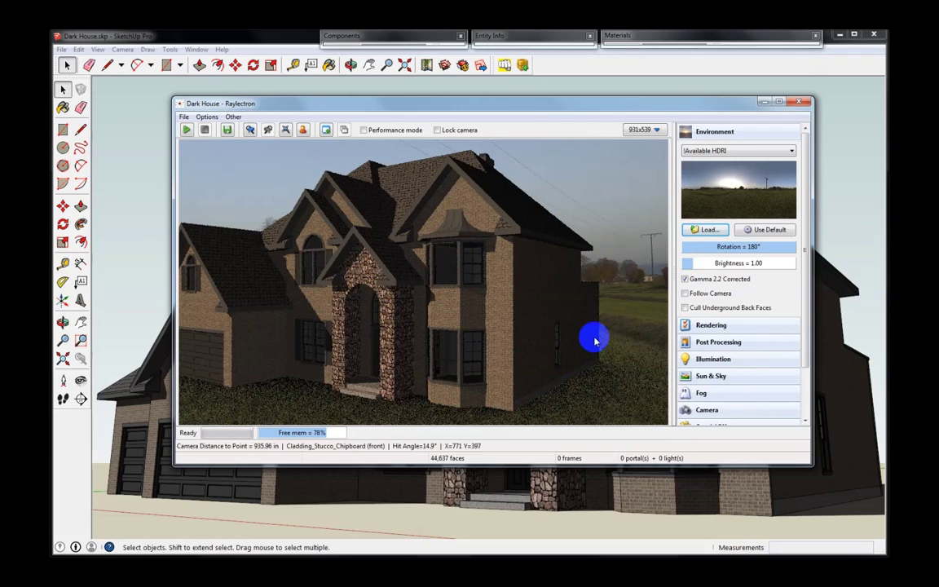
middle_drag(579, 247, 562, 294)
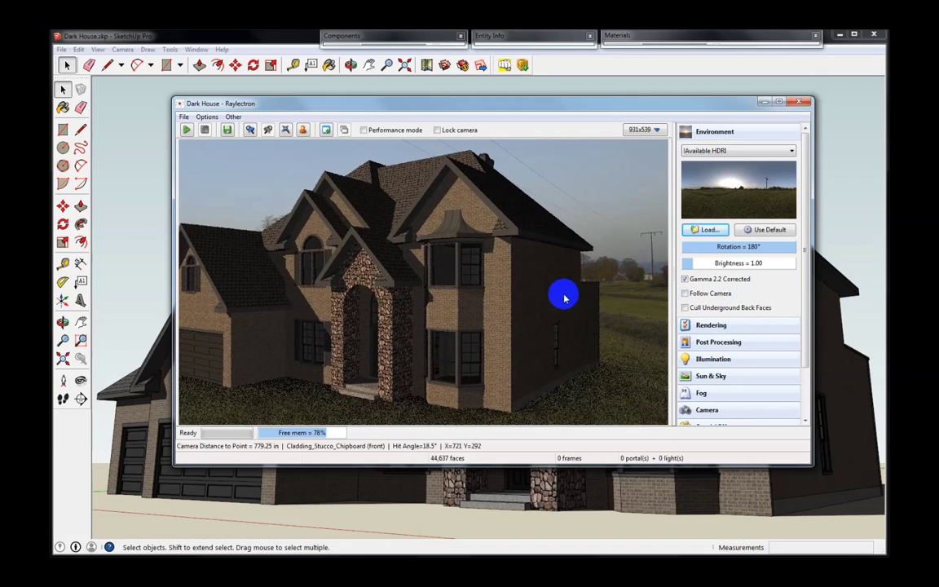
- Make the environment map follow the camera and turn the view to its bright sunset area
click(685, 293)
mouse_move(608, 273)
middle_down()
mouse_move(262, 272)
mouse_move(612, 275)
mouse_move(621, 284)
middle_up()
drag(622, 284, 320, 262)
drag(499, 286, 437, 276)
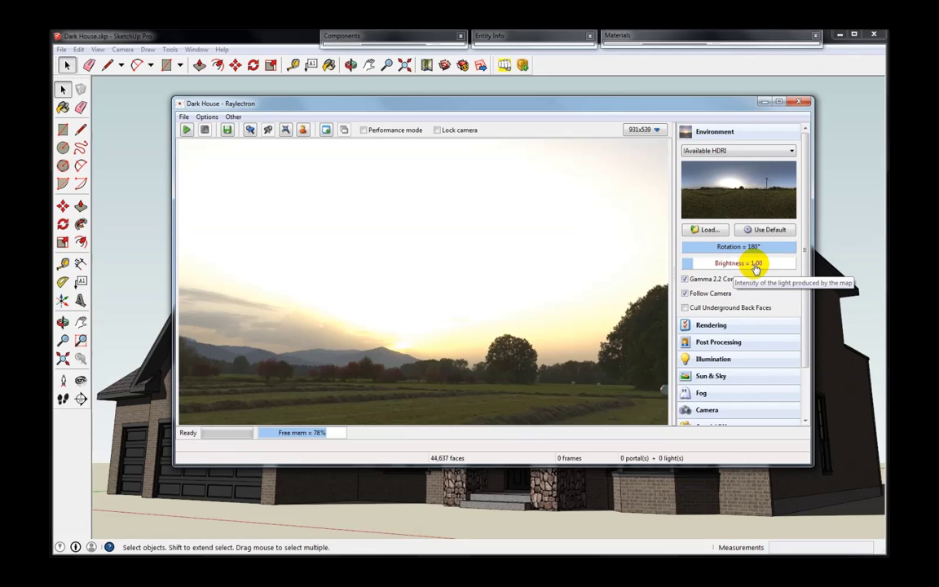
- Lower the environment map's brightness to 0.28 and bring the house back into view
drag(757, 267, 424, 272)
drag(319, 296, 854, 344)
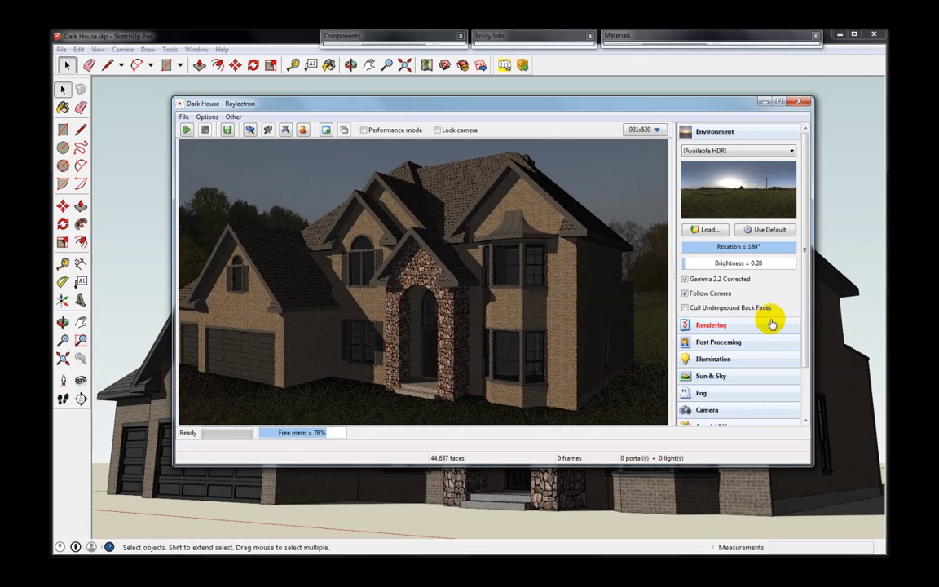
drag(571, 300, 593, 368)
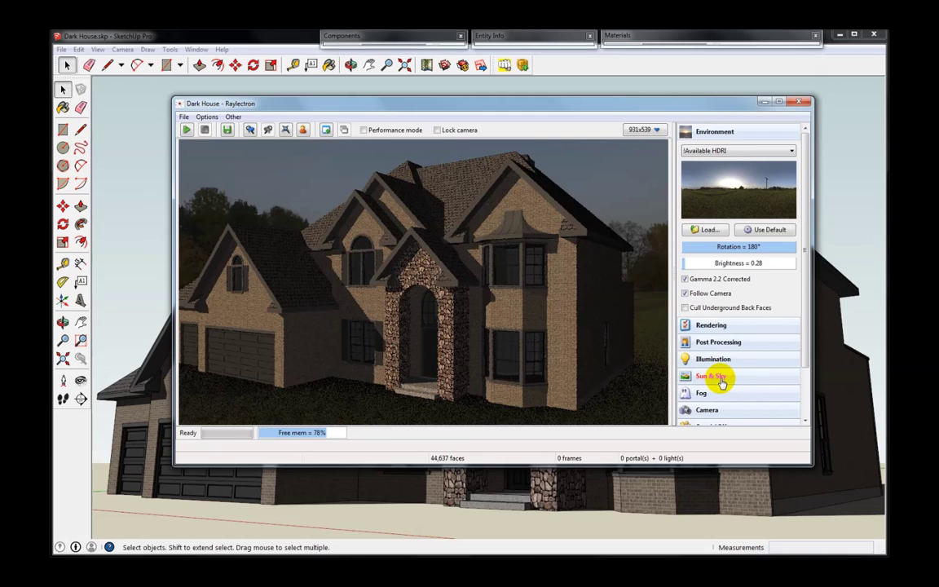
- Set the sun position to 18.41° elevation and -31.56° azimuth in the Sun & Sky settings
click(722, 379)
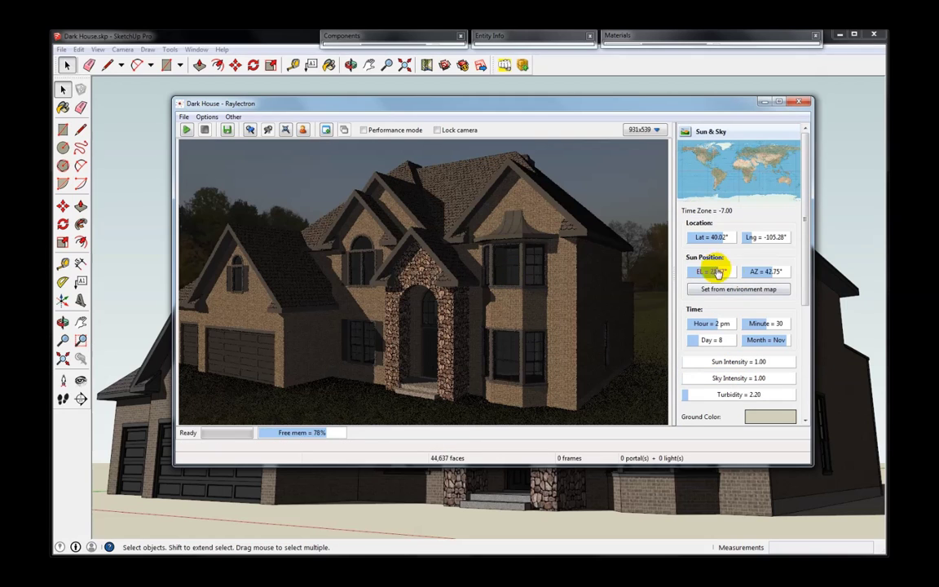
mouse_move(699, 274)
mouse_down()
mouse_move(488, 267)
mouse_move(638, 265)
mouse_move(522, 262)
mouse_up()
click(770, 273)
drag(776, 275, 153, 269)
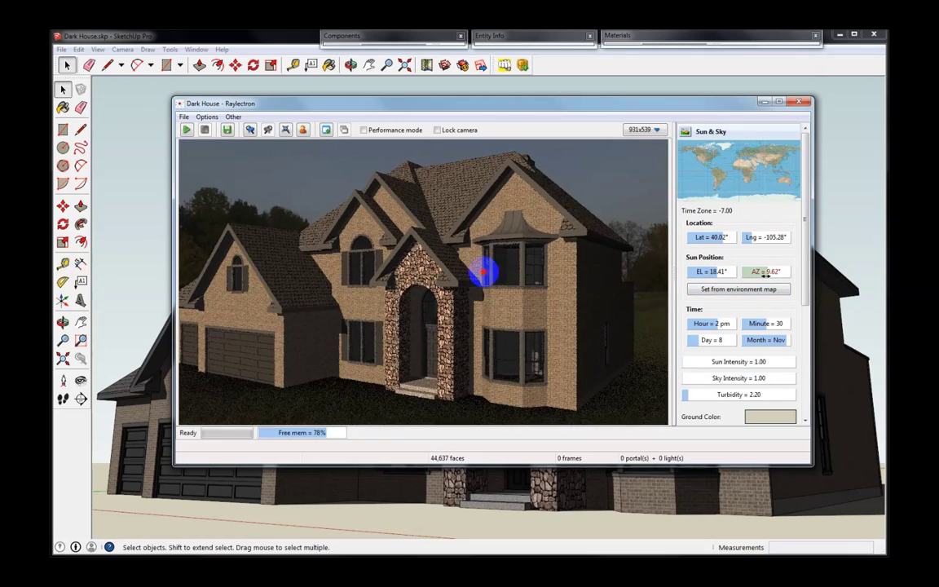
- Face the sunset in the environment map and set the sun position from the map by picking the sun's centre
drag(562, 287, 396, 256)
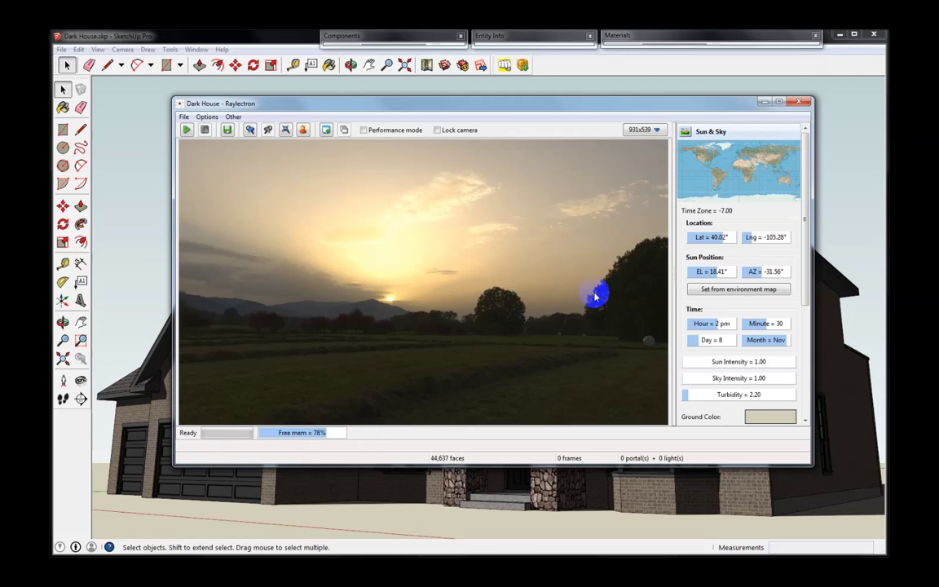
click(733, 289)
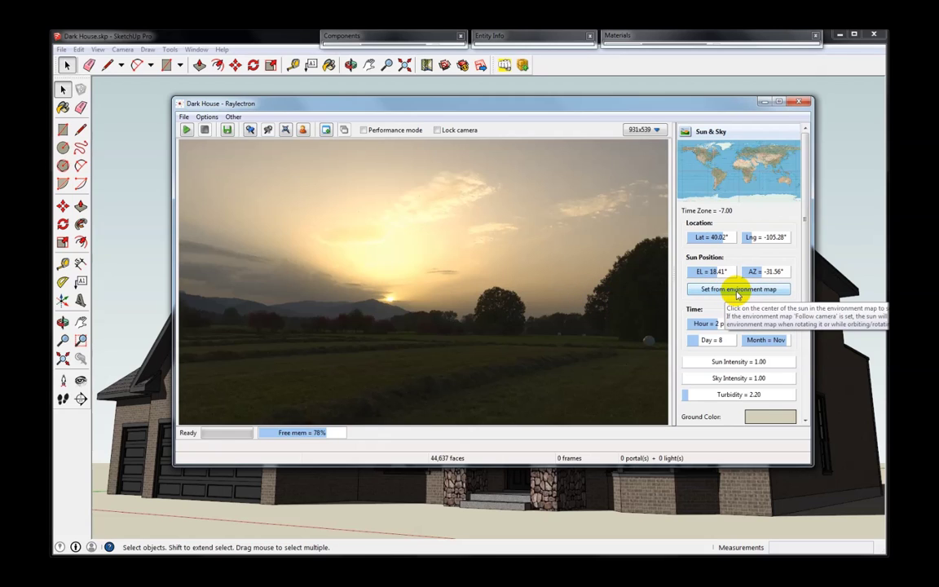
click(738, 291)
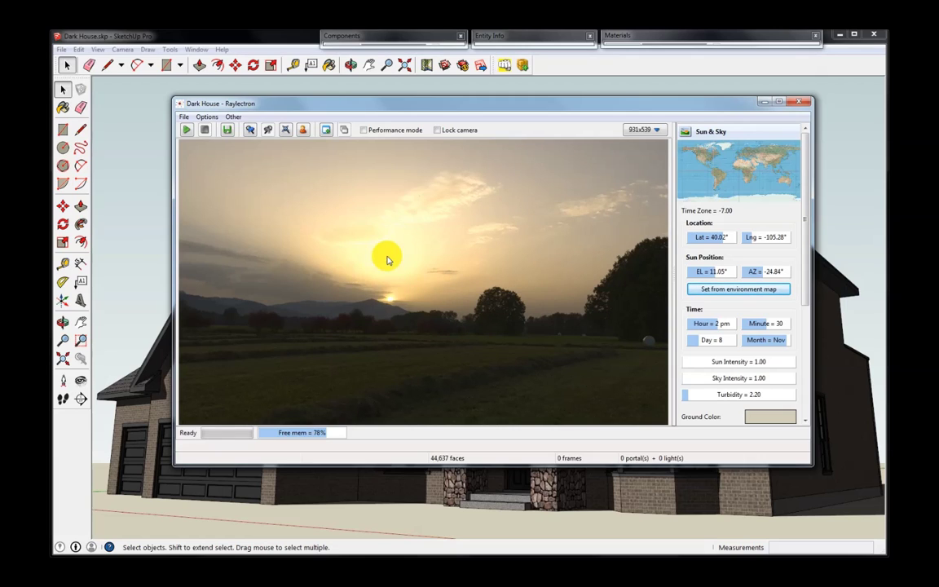
click(388, 304)
- Rotate the environment map to 54° and on to -180°, keeping the whole house in view
click(723, 130)
click(725, 217)
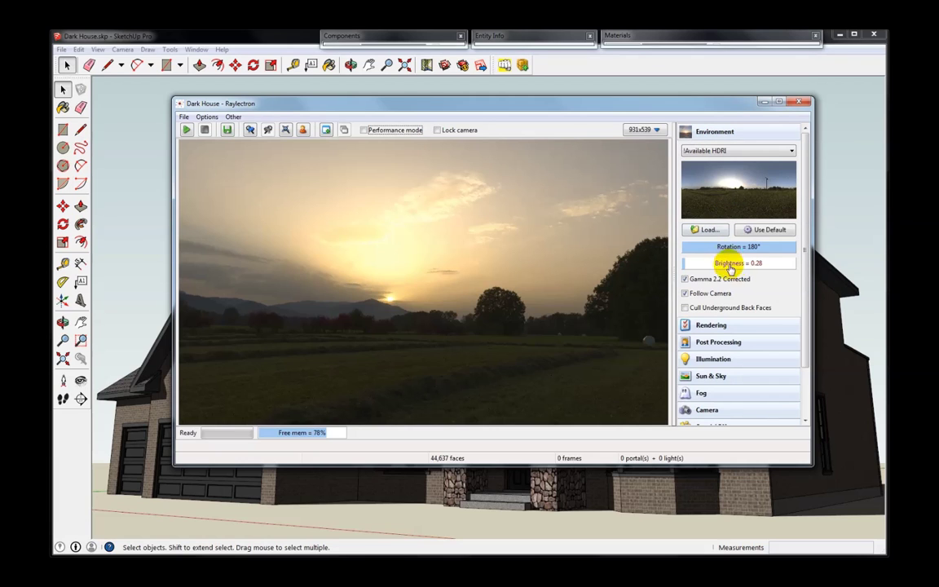
drag(330, 327, 416, 269)
middle_drag(600, 397, 576, 369)
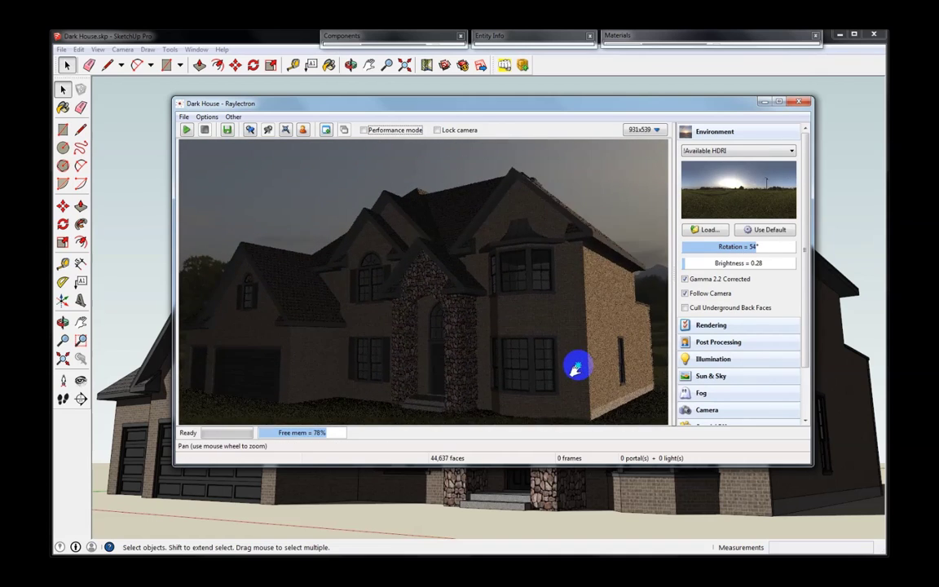
scroll(546, 370, down, 6)
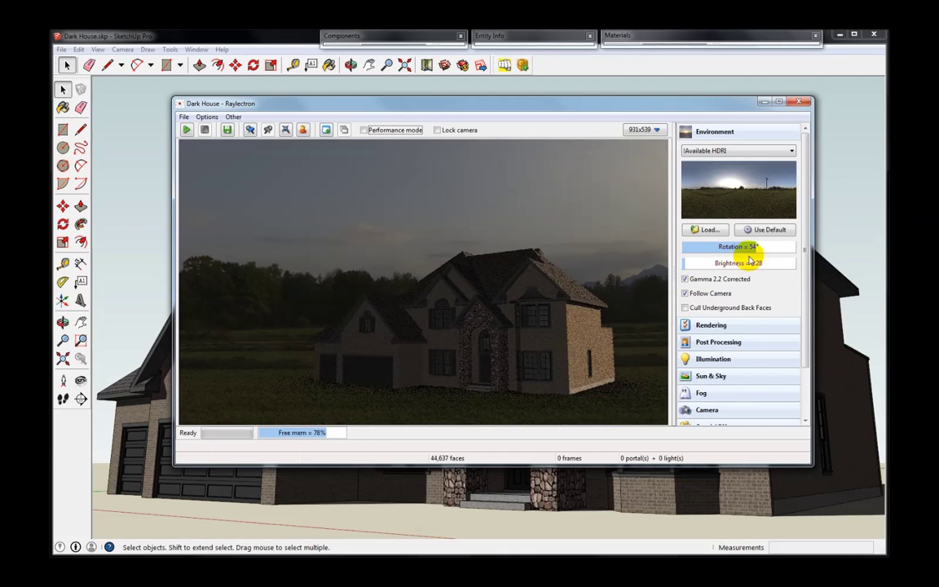
drag(770, 247, 738, 251)
drag(487, 272, 459, 272)
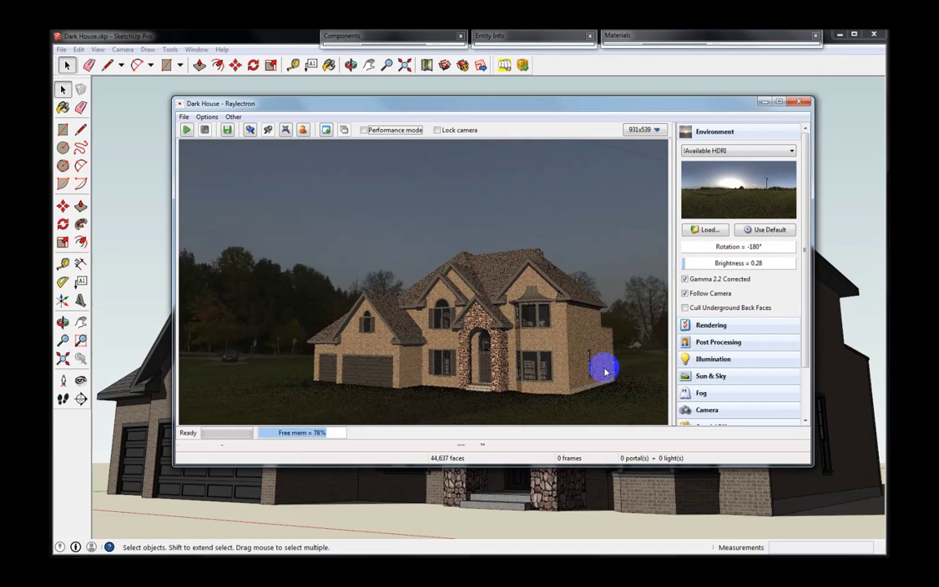
scroll(602, 372, up, 5)
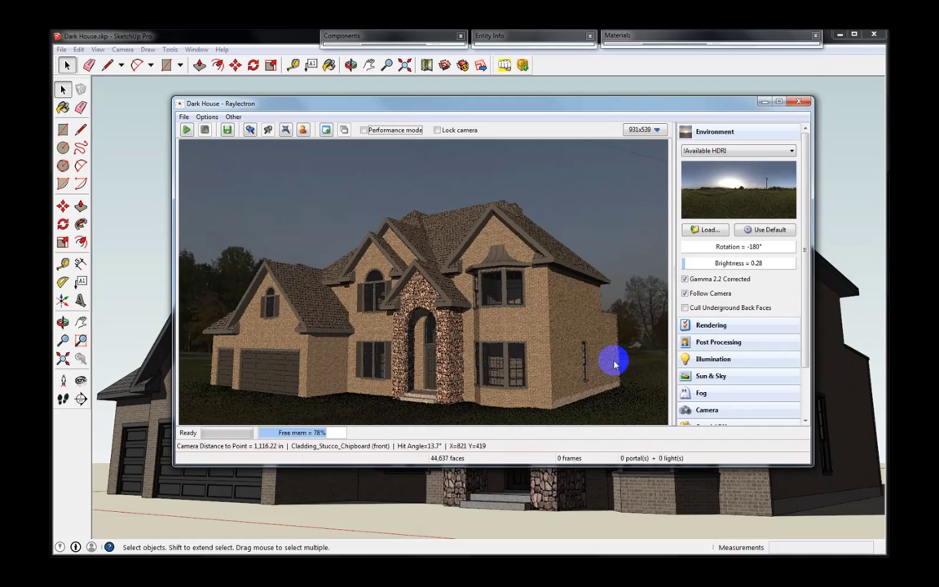
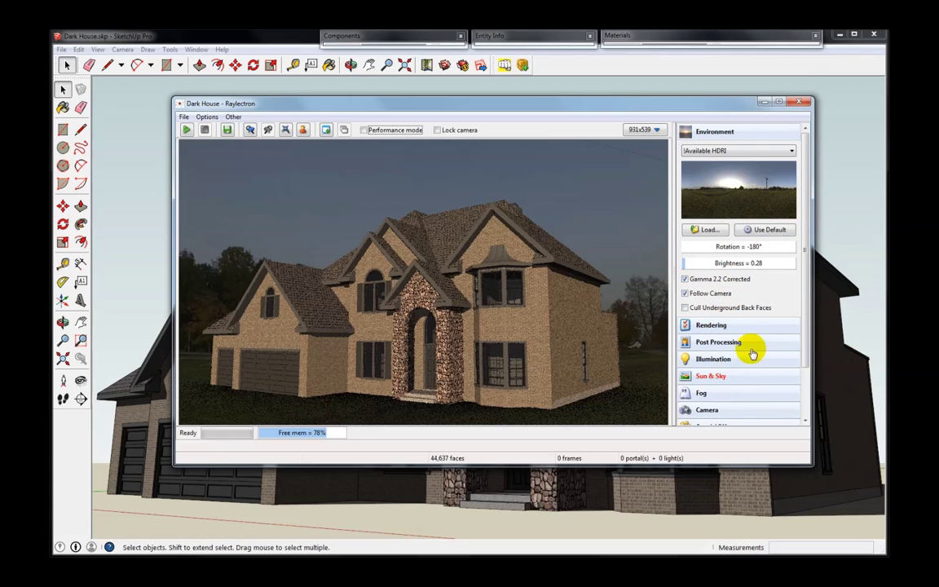
- Open the camera settings and move the camera to about X 1227 in, Y 162 in, Z 412 in
click(728, 134)
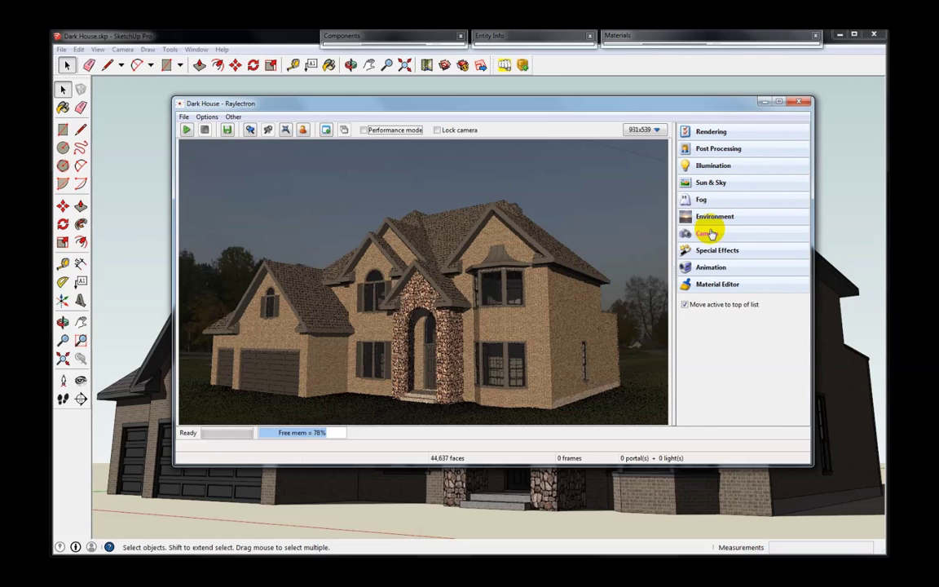
click(750, 238)
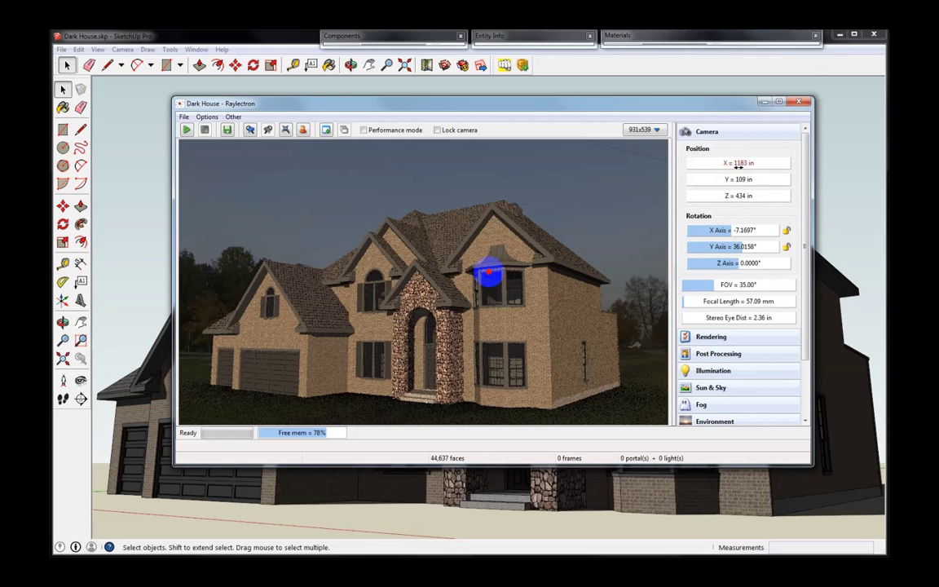
drag(473, 272, 670, 279)
right_click(453, 280)
mouse_move(453, 280)
mouse_down()
mouse_move(403, 278)
mouse_move(455, 290)
mouse_move(426, 287)
mouse_move(399, 273)
mouse_move(448, 281)
mouse_up()
right_drag(451, 315, 388, 277)
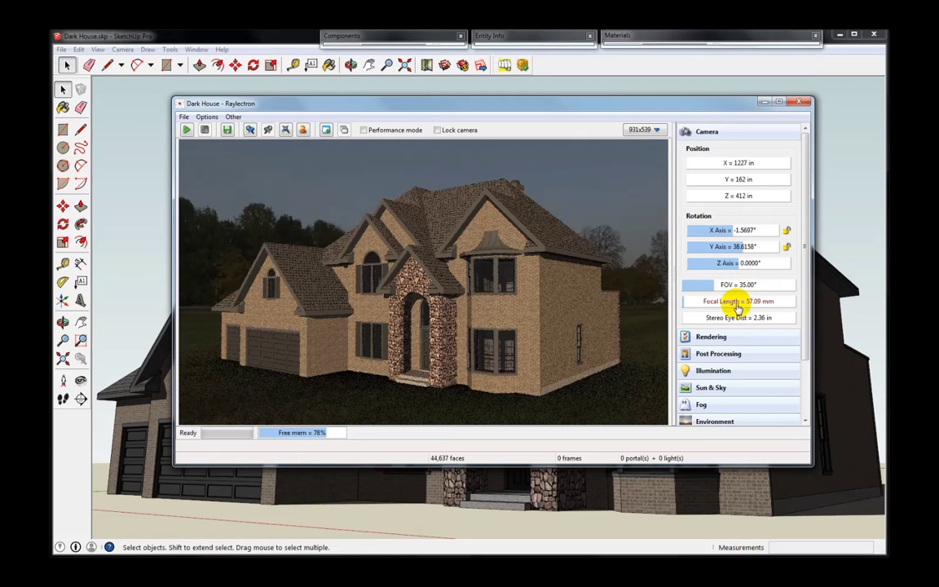
- Try several camera fields of view, ending at 85.11°, with the camera moved close to the front of the house
mouse_move(497, 272)
mouse_down()
mouse_move(684, 258)
mouse_move(403, 275)
mouse_up()
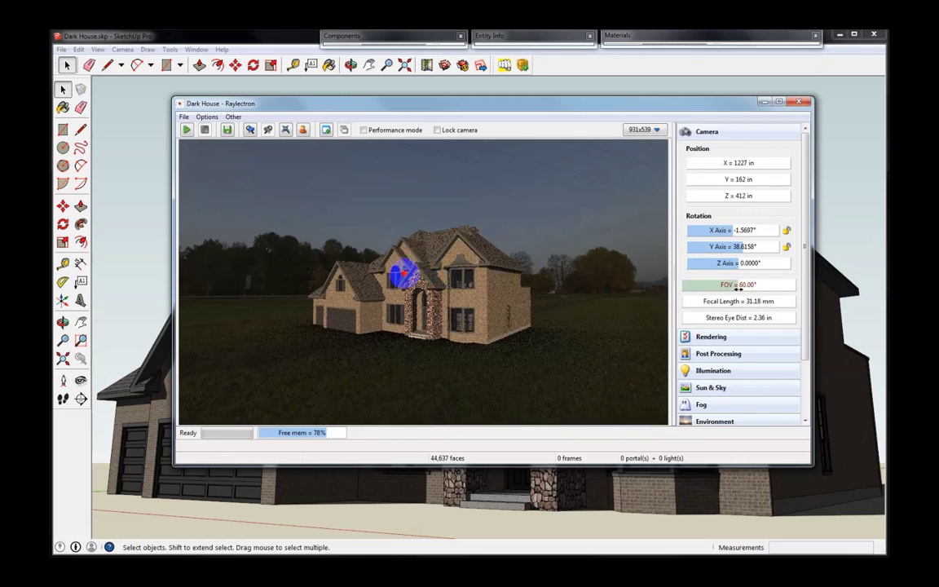
scroll(326, 272, up, 4)
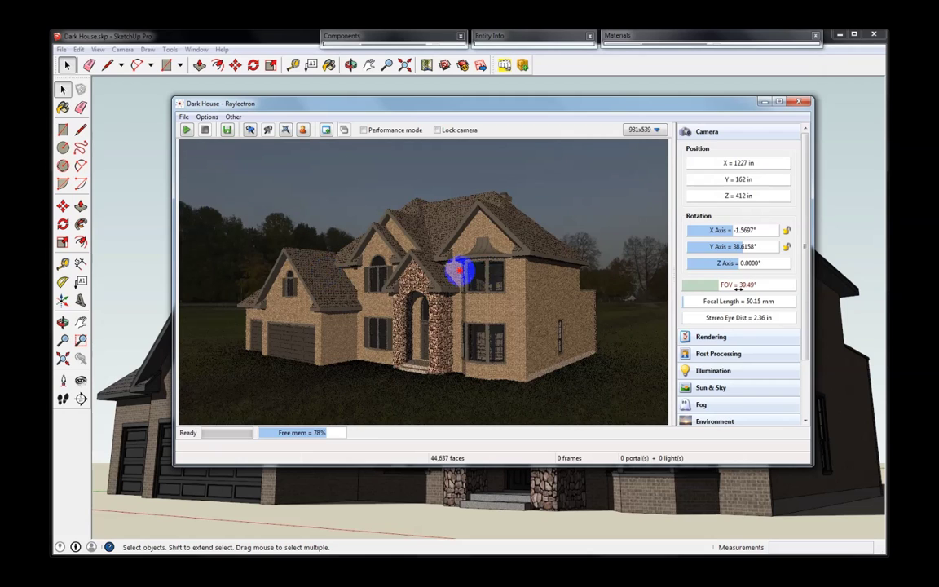
scroll(473, 272, up, 2)
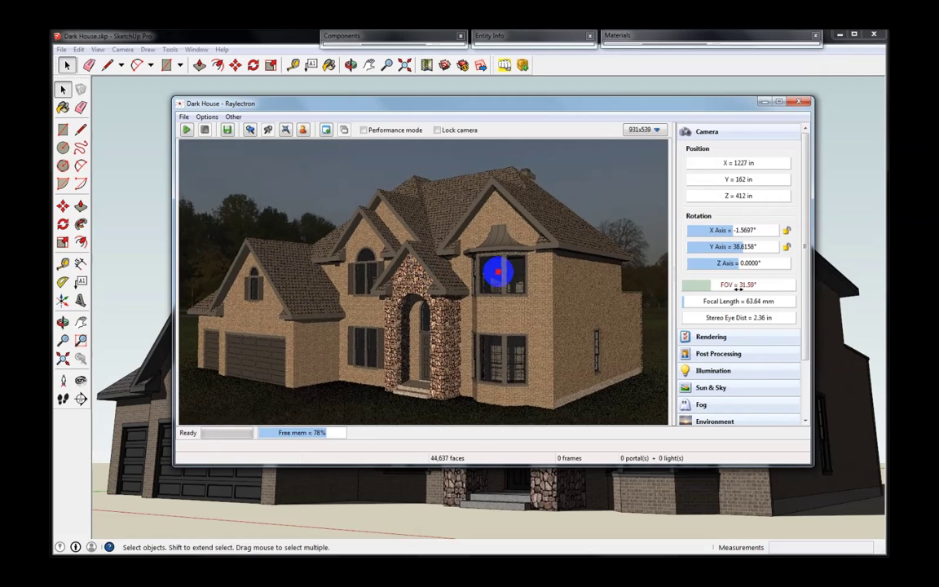
scroll(514, 269, down, 2)
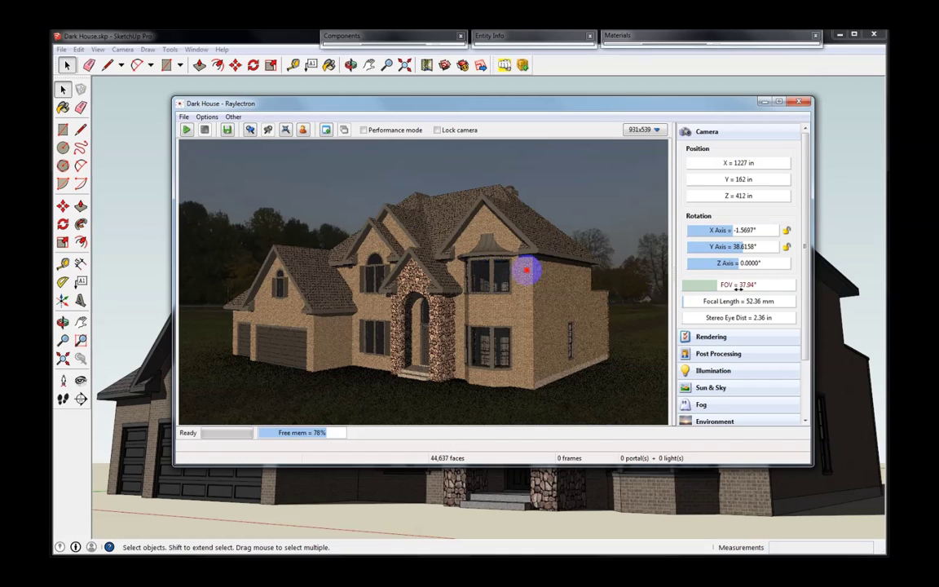
scroll(526, 272, down, 10)
drag(430, 304, 490, 304)
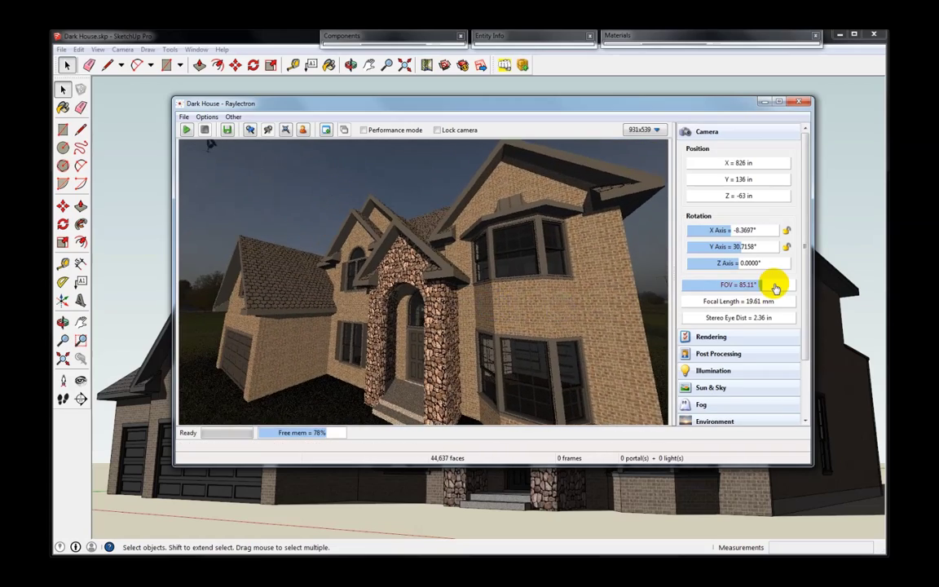
- Set the camera's field of view to 35° and move the camera back to about X 973 in, Y 89 in, Z 305 in
click(774, 287)
text(35)
key(Return)
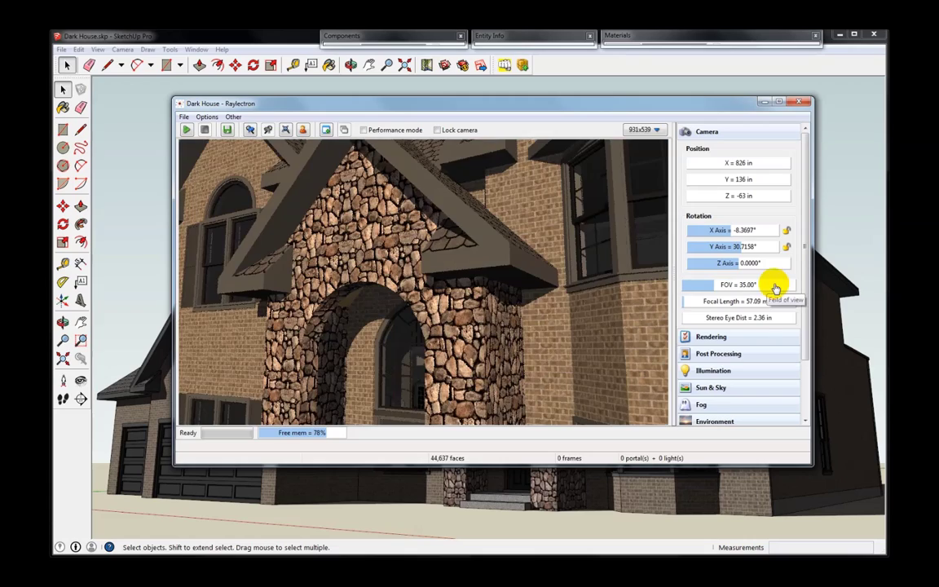
scroll(495, 298, down, 6)
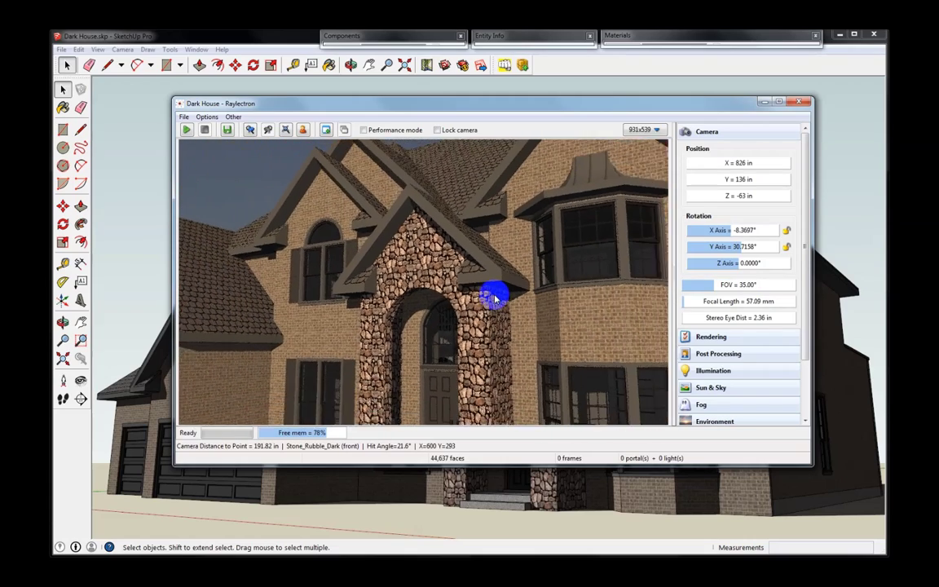
scroll(494, 298, down, 4)
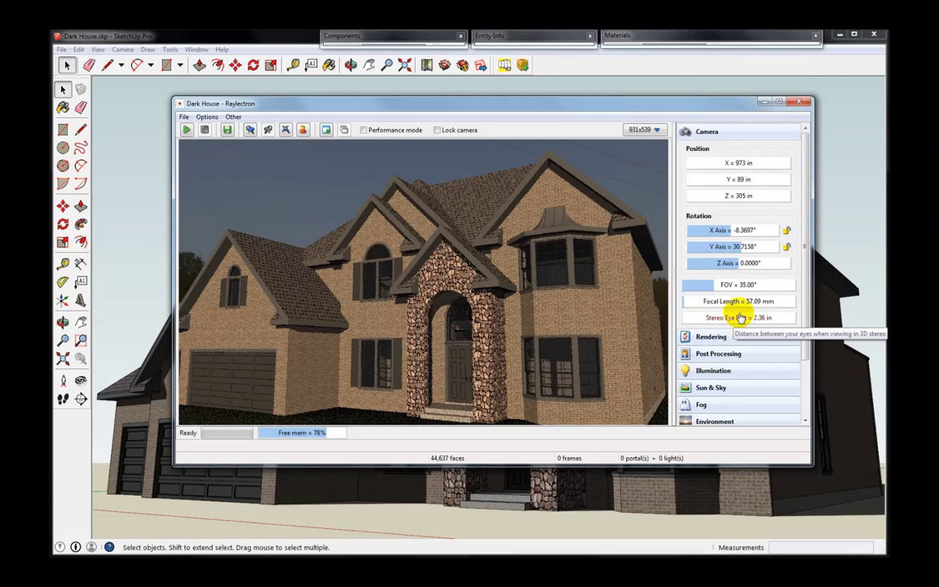
- Change the rendering perspective to 3D Stereo
click(725, 132)
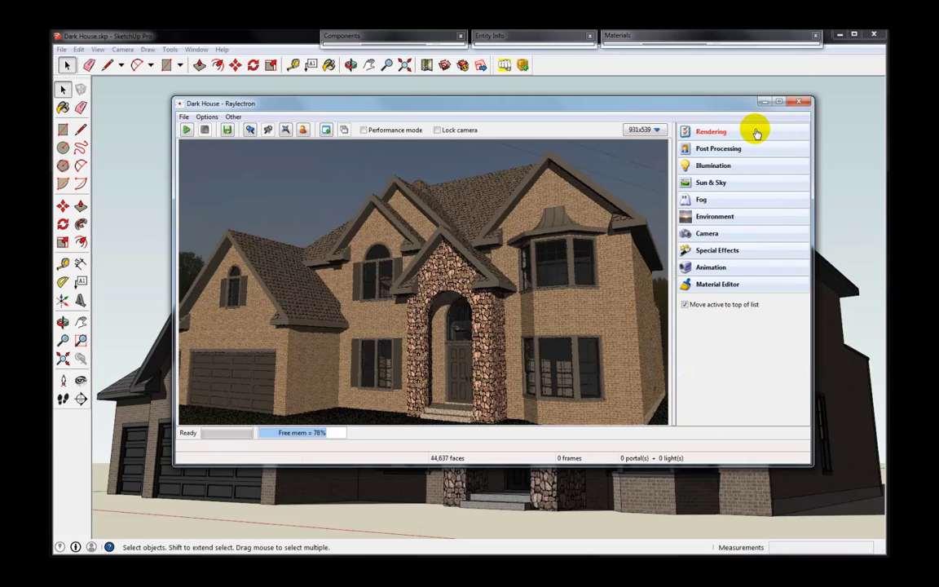
click(756, 132)
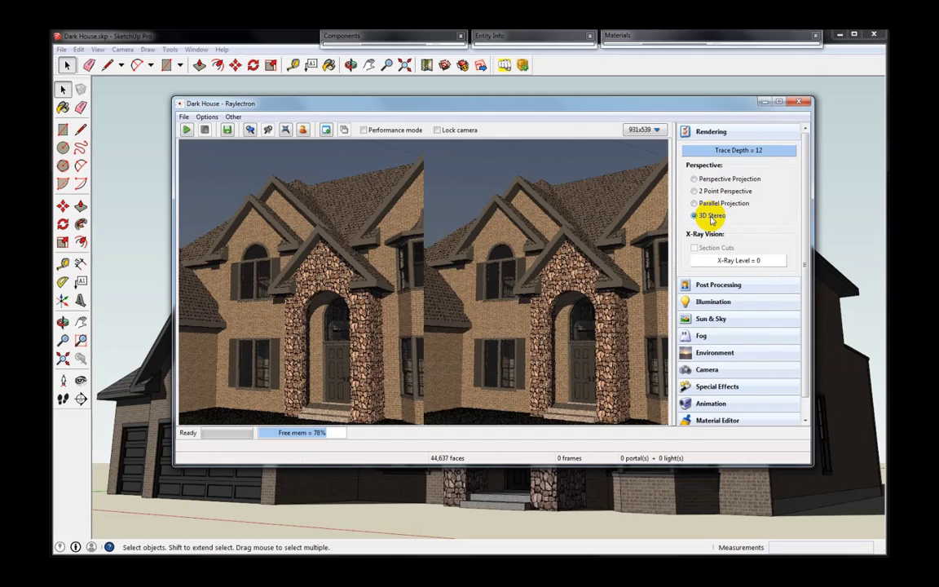
click(448, 347)
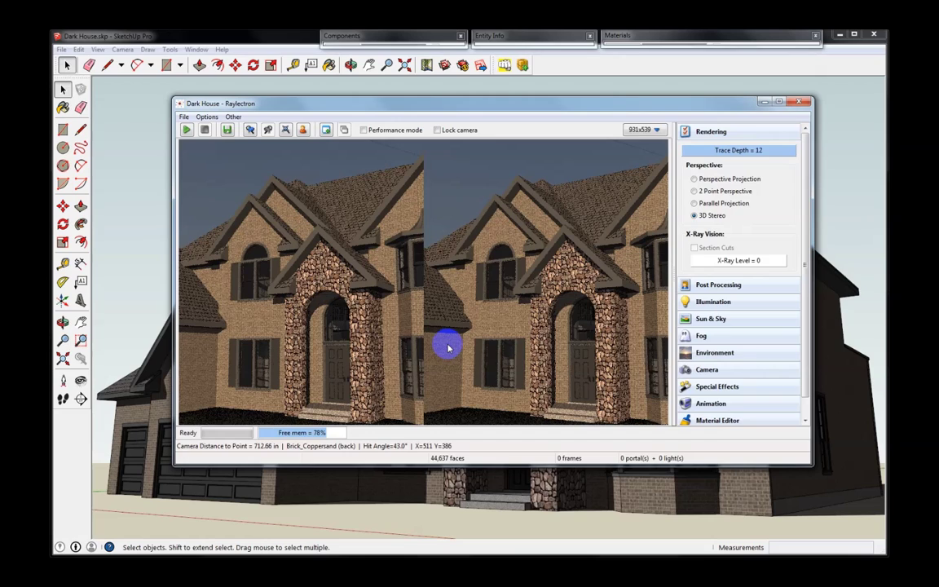
- Reopen the camera settings and change the model units to millimetres
click(734, 133)
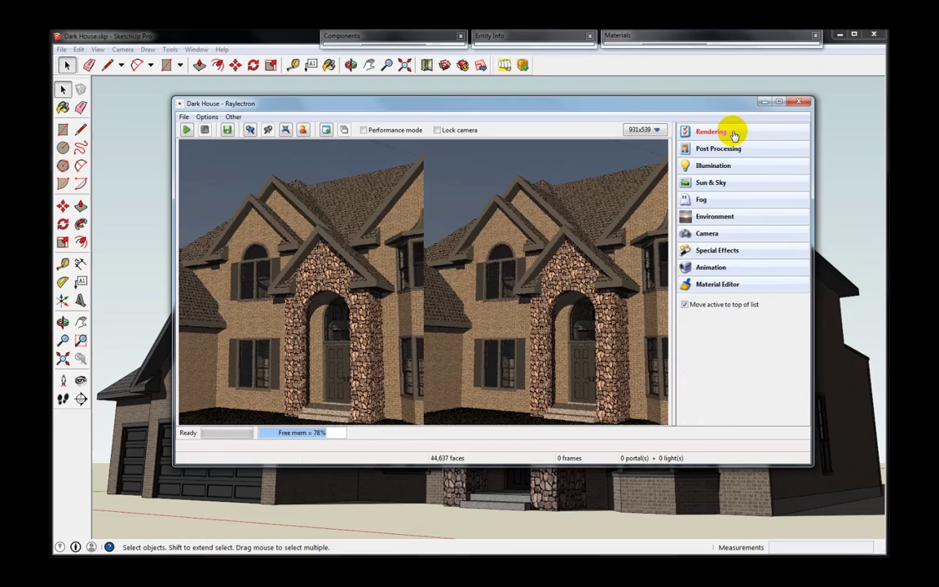
click(728, 237)
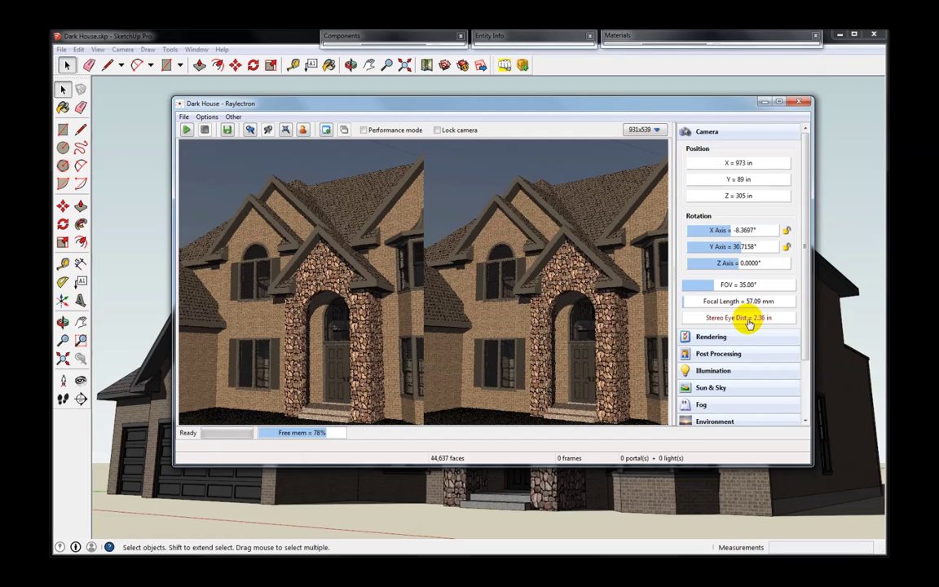
click(207, 116)
mouse_move(263, 155)
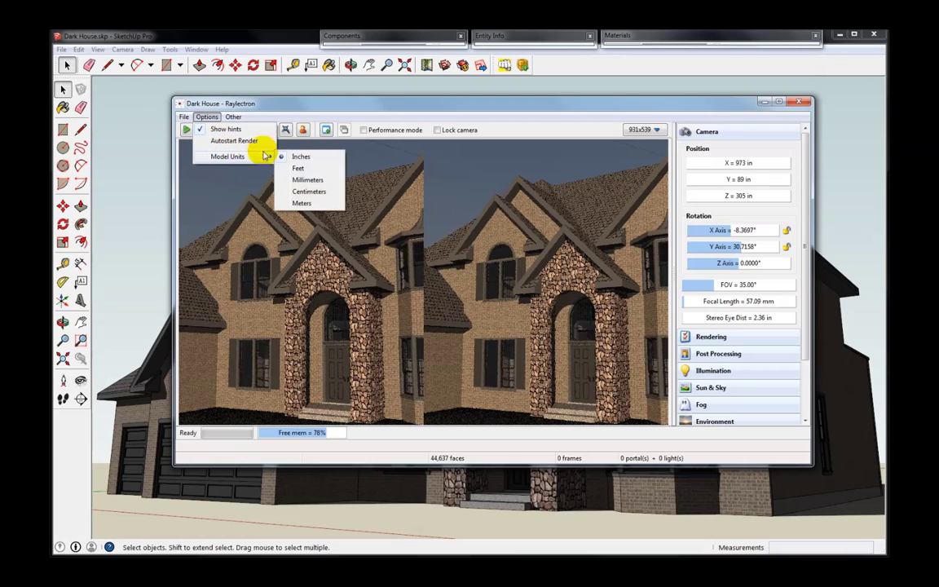
click(318, 181)
click(563, 311)
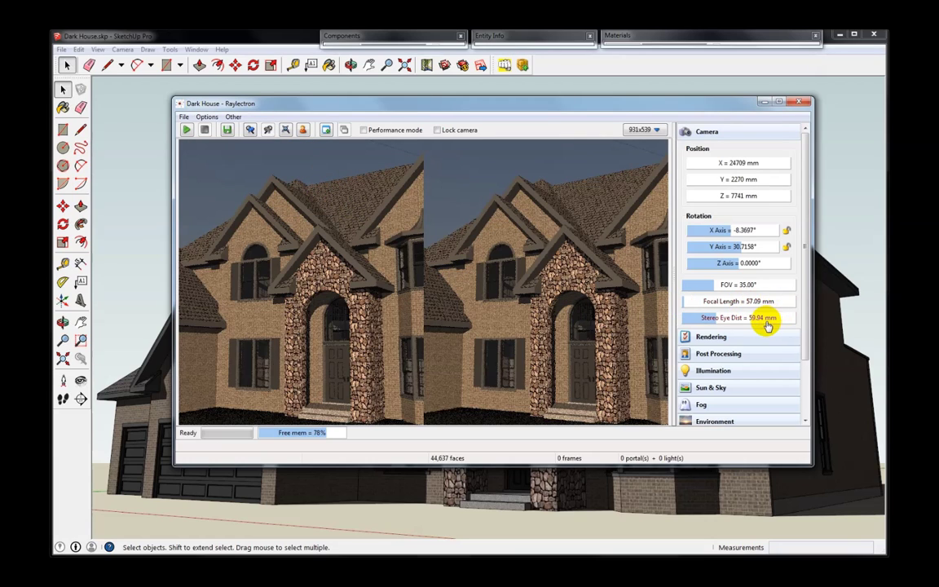
- Enable depth of field in the Special Effects settings
click(725, 136)
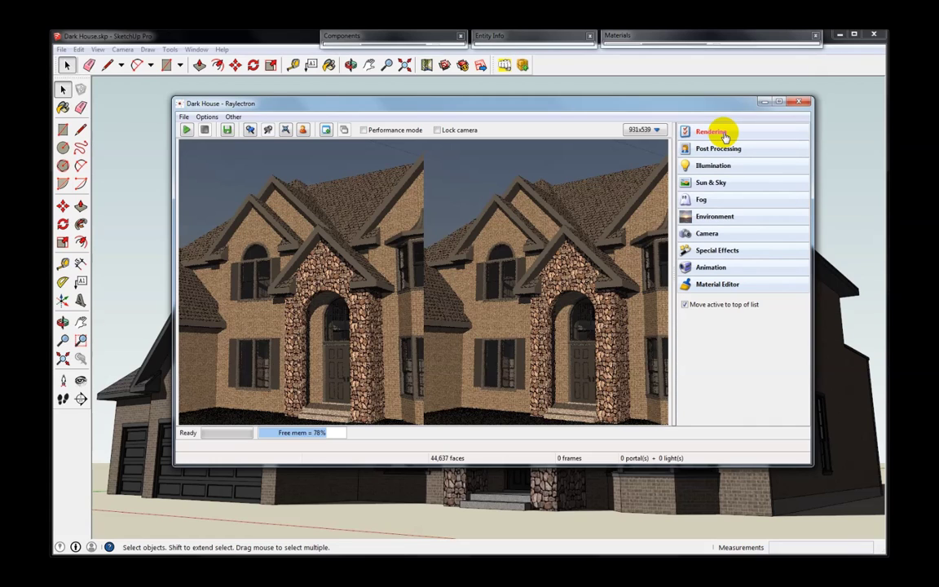
click(733, 255)
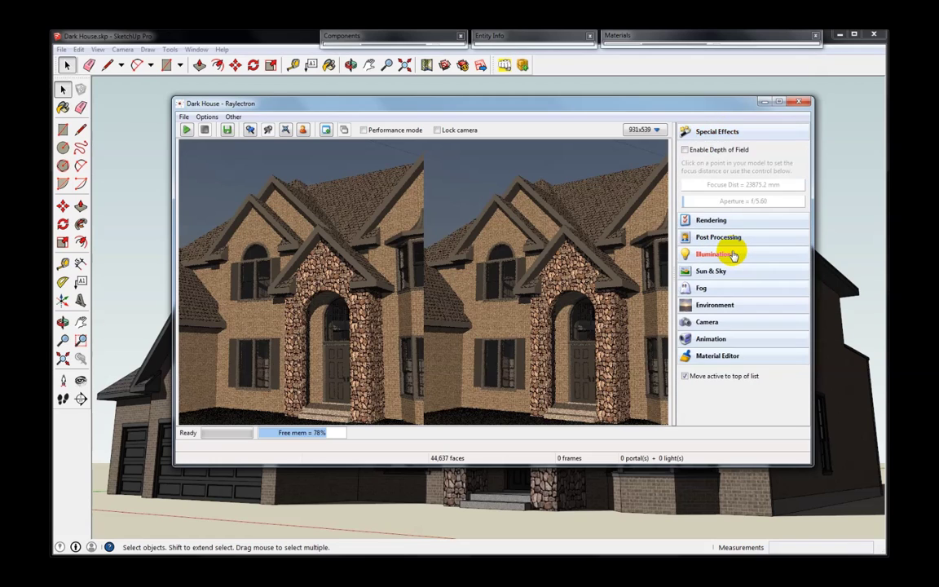
click(709, 152)
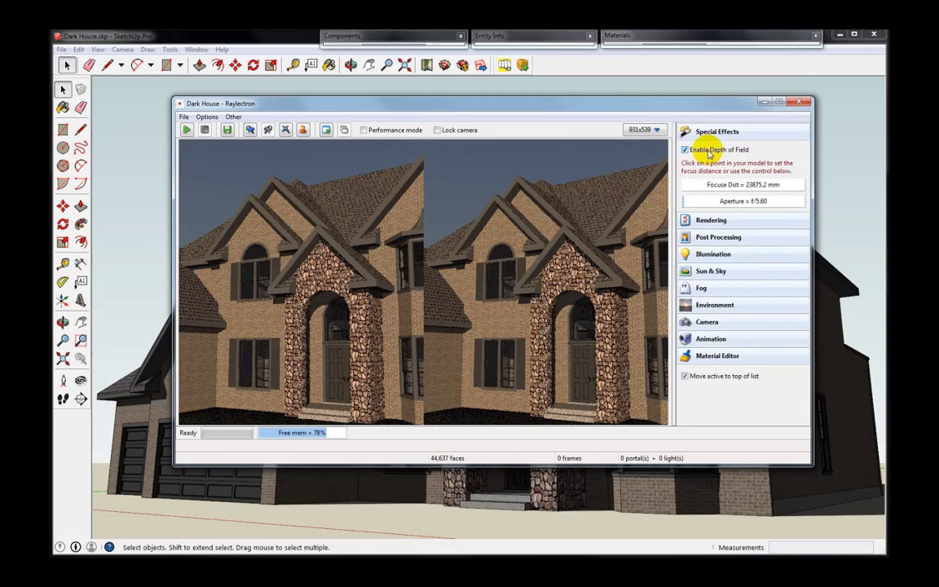
- Try 2 Point Perspective for the rendering view and switch it to Perspective Projection
click(718, 220)
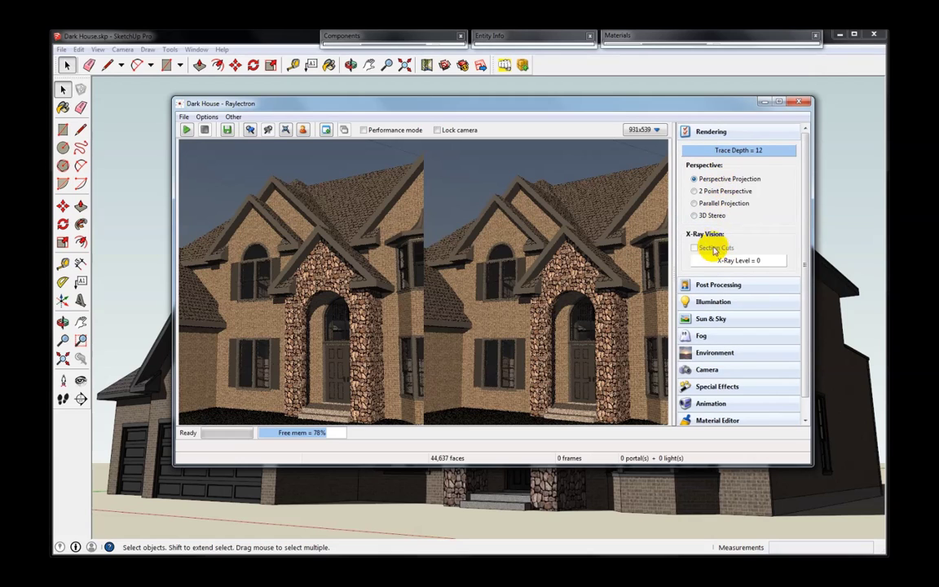
click(698, 179)
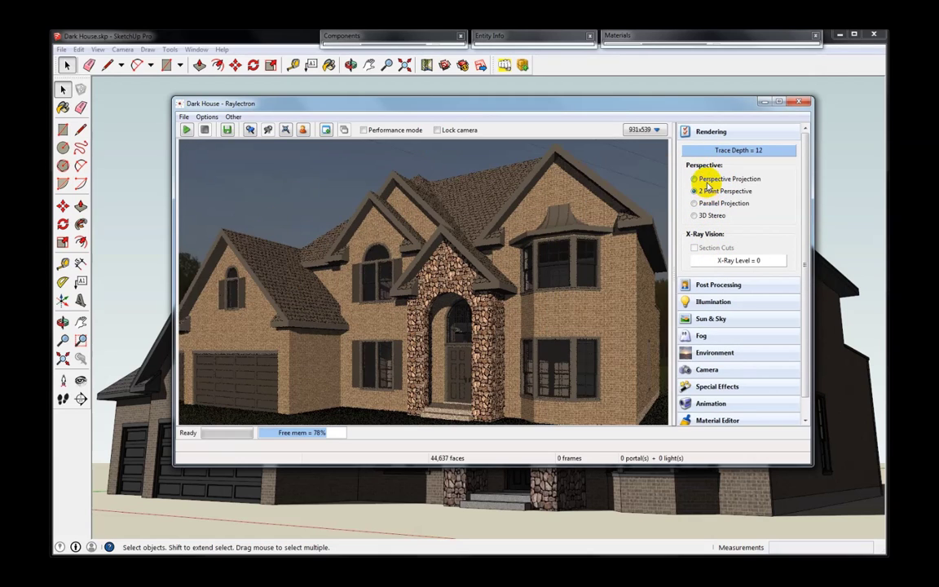
click(715, 136)
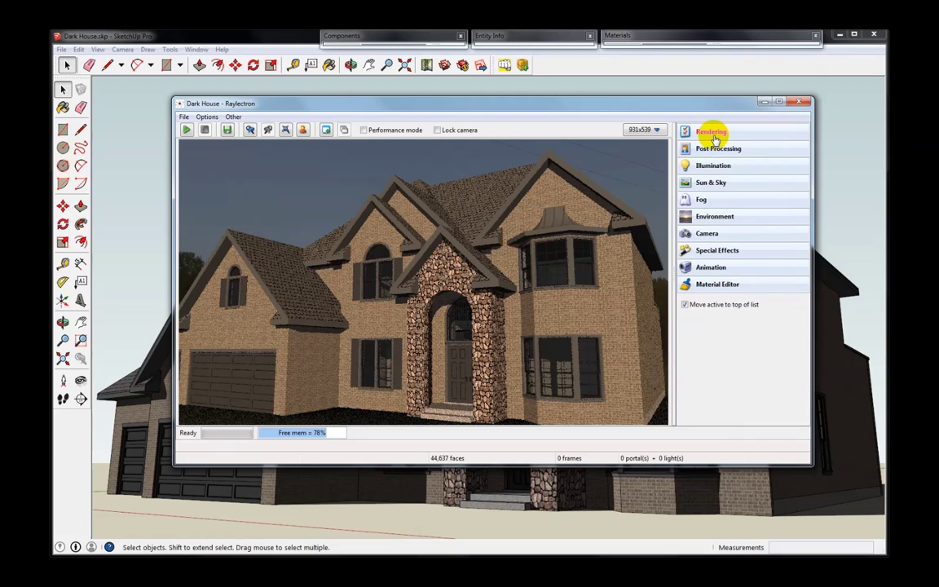
- Reopen the Special Effects settings and inspect the depth of field controls with the house viewed toward its plain side wall
click(716, 250)
drag(447, 296, 508, 310)
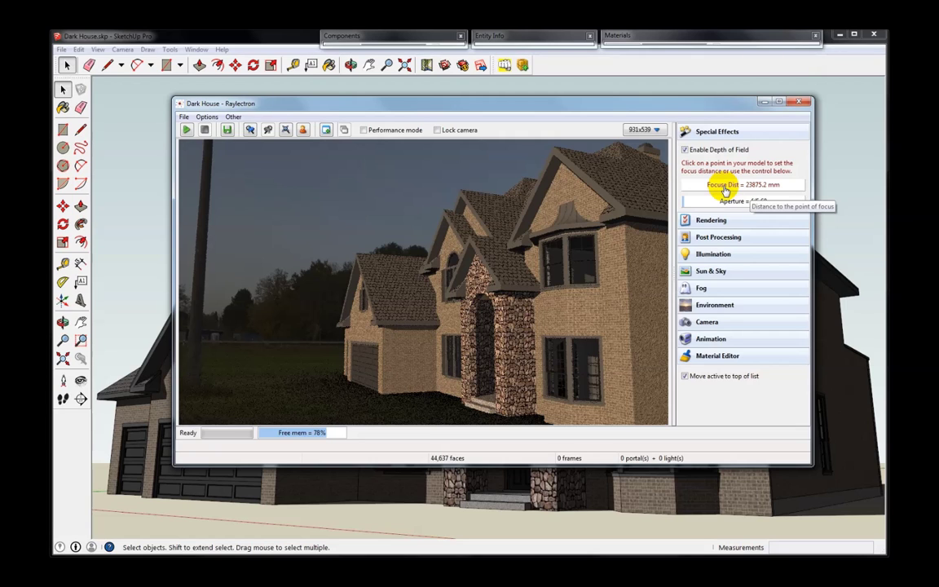
right_drag(610, 342, 476, 323)
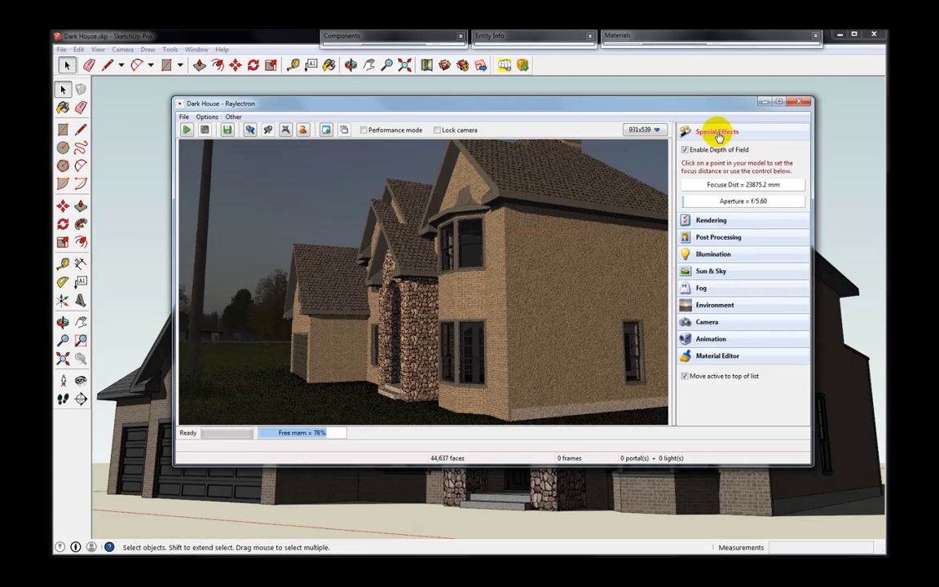
- Open the animation settings, turn on Performance mode and add Scene 1 with the house viewed from its garage side
click(745, 339)
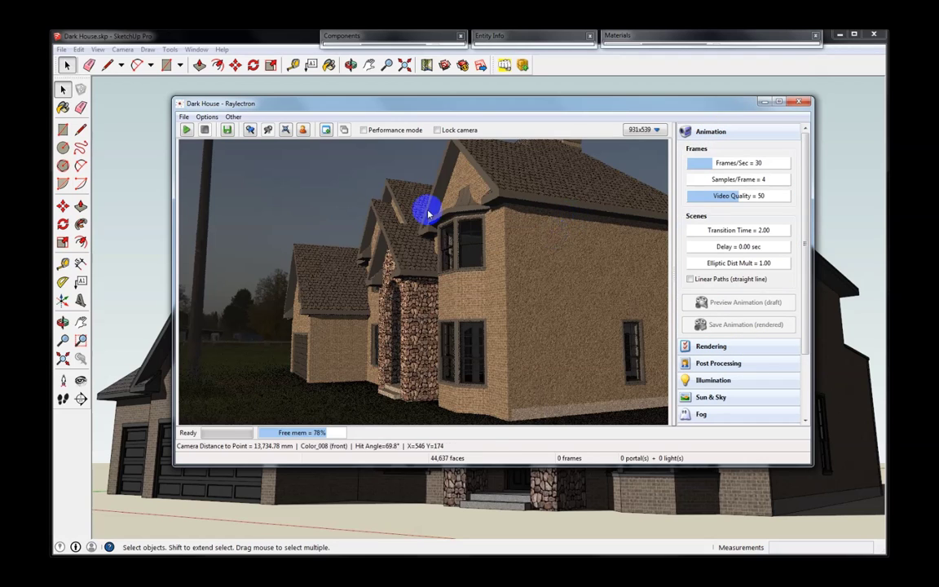
click(326, 131)
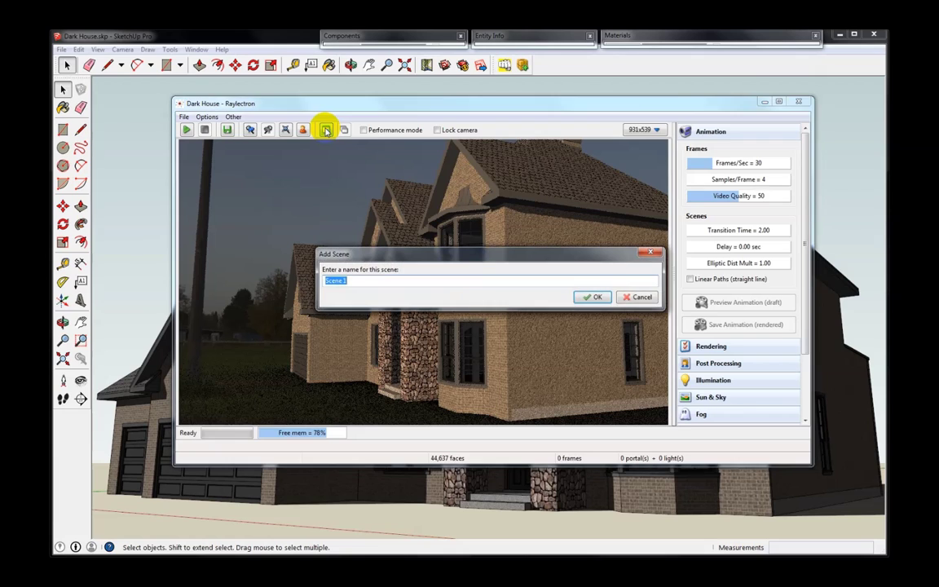
key(Return)
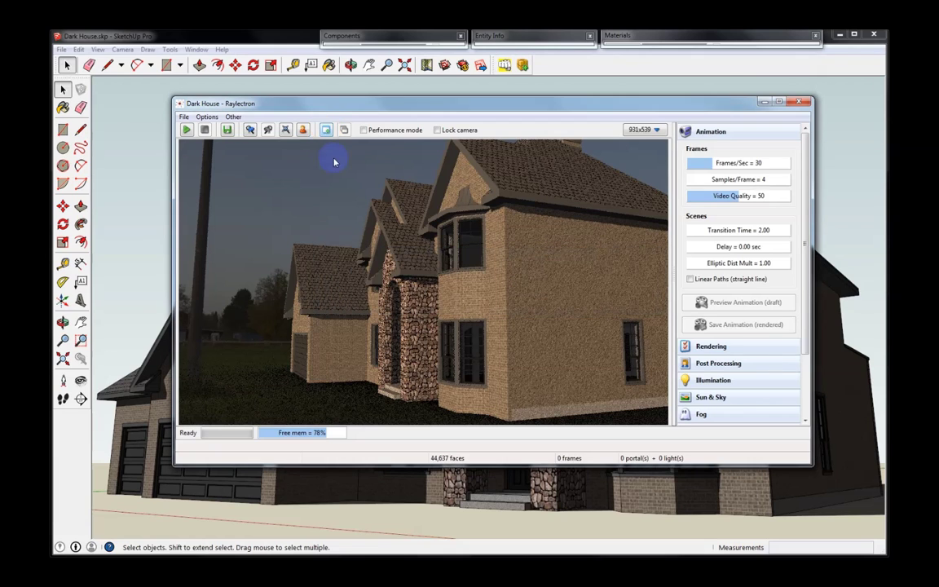
drag(343, 273, 834, 287)
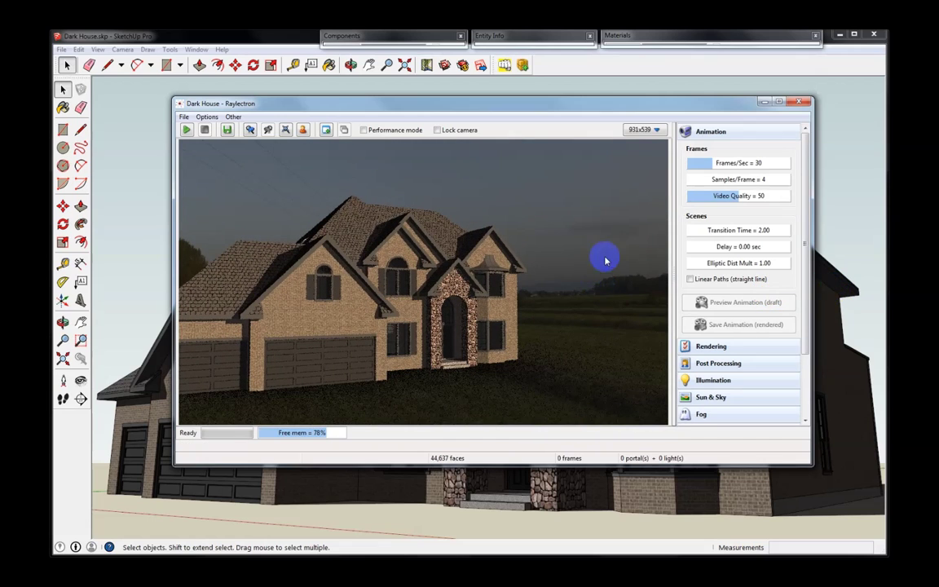
click(384, 131)
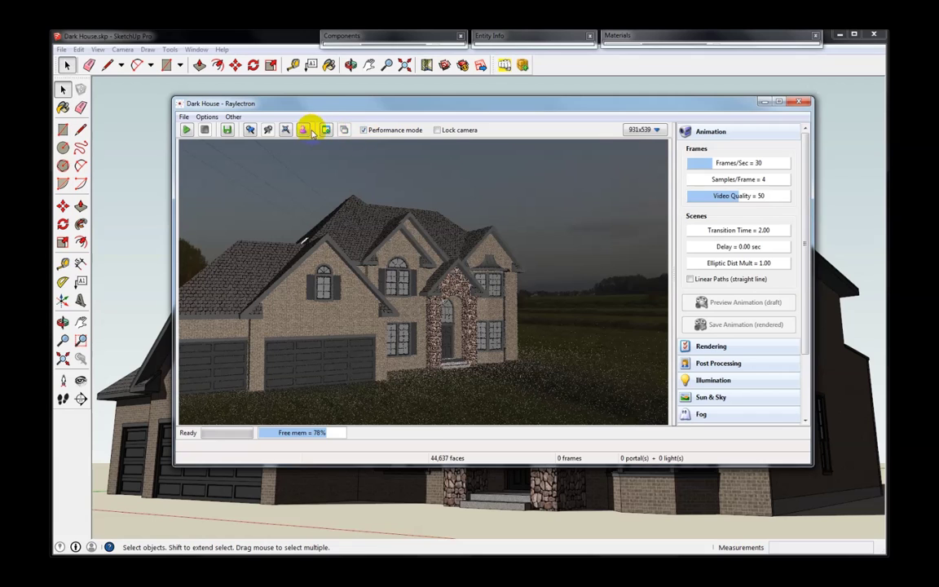
click(326, 130)
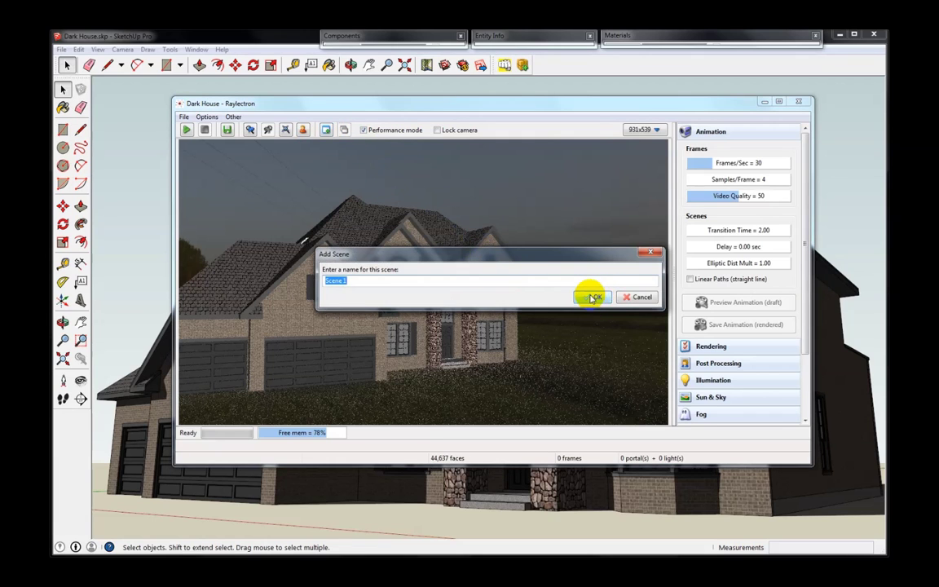
click(593, 297)
- Add Scene 2 with the house viewed from its bay window side and preview the draft animation
drag(561, 215, 294, 213)
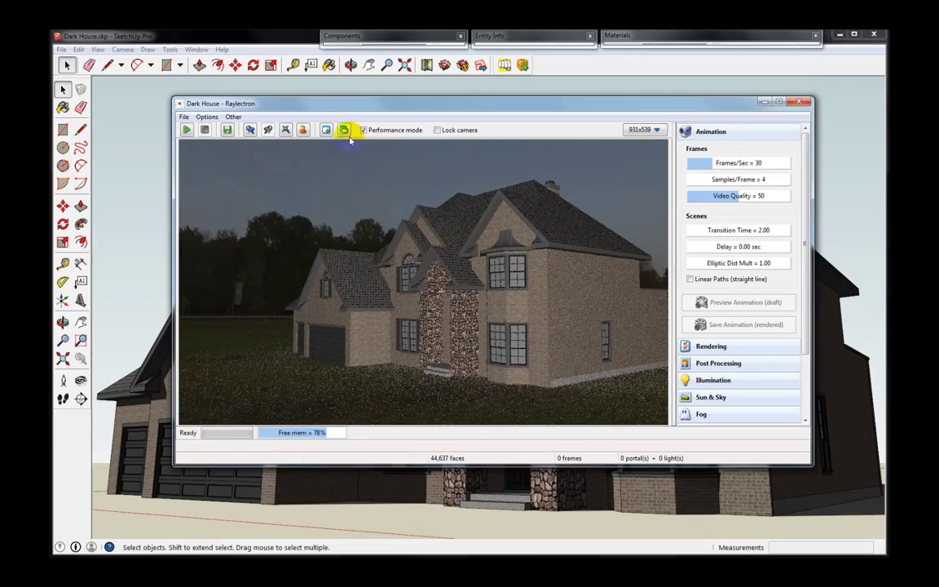
click(324, 129)
click(594, 295)
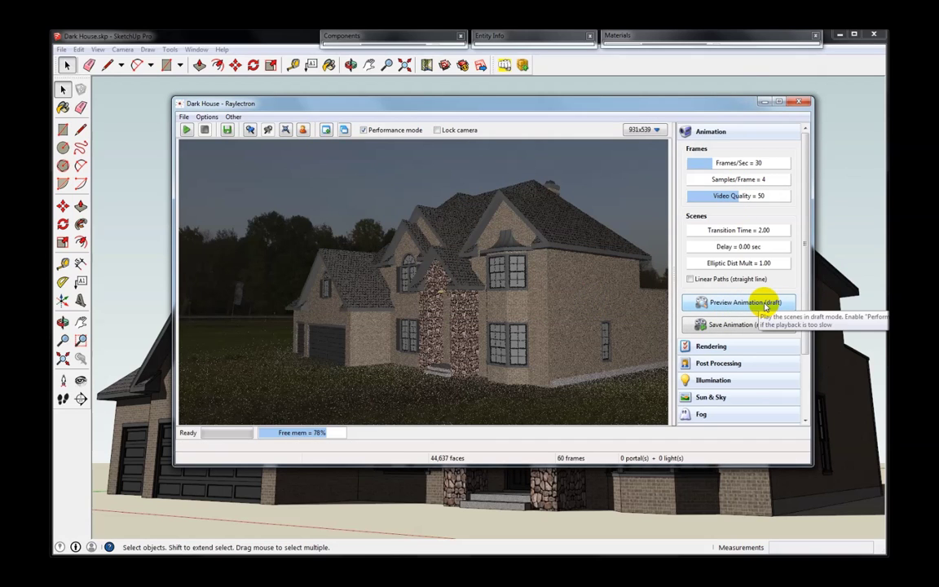
click(745, 302)
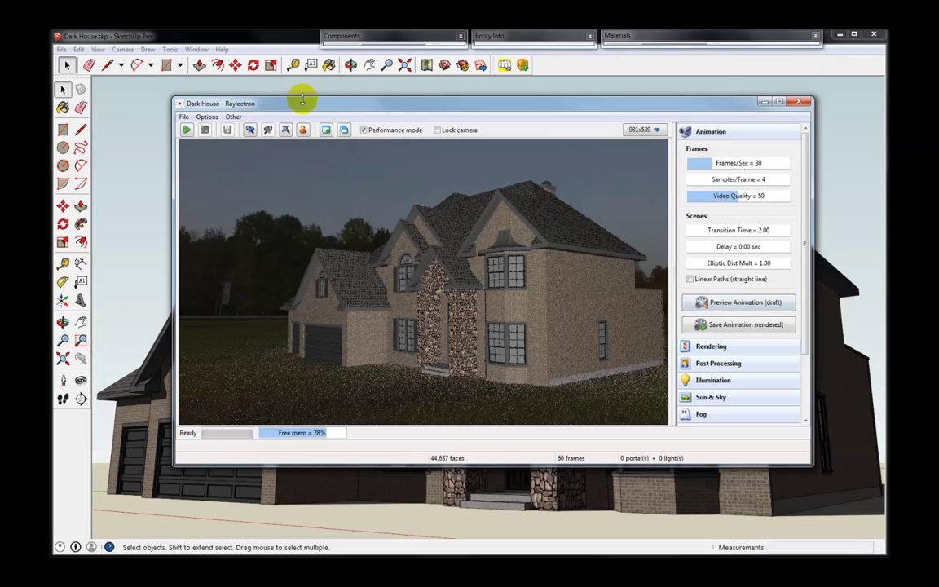
click(345, 130)
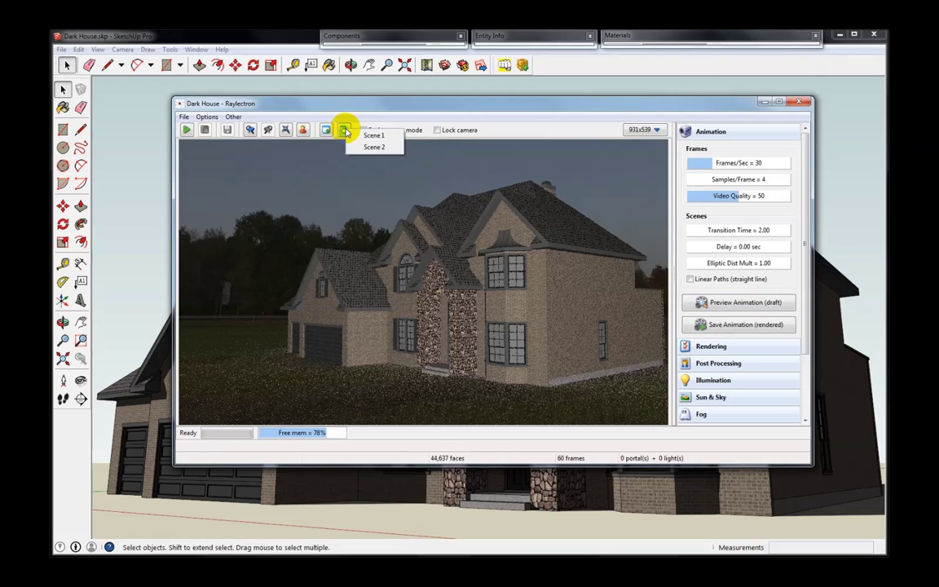
click(375, 109)
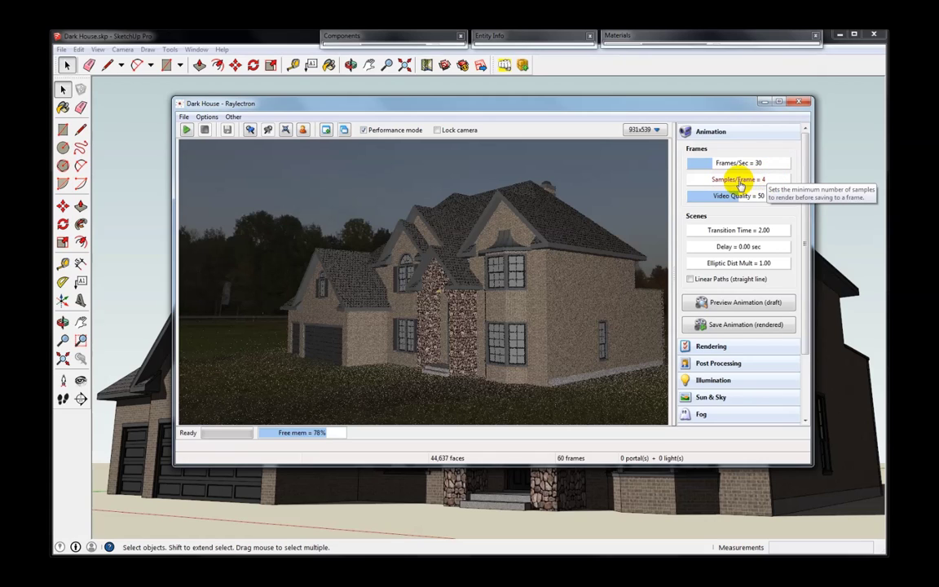
- Start rendering the current view and set the animation's video quality to 100
click(186, 130)
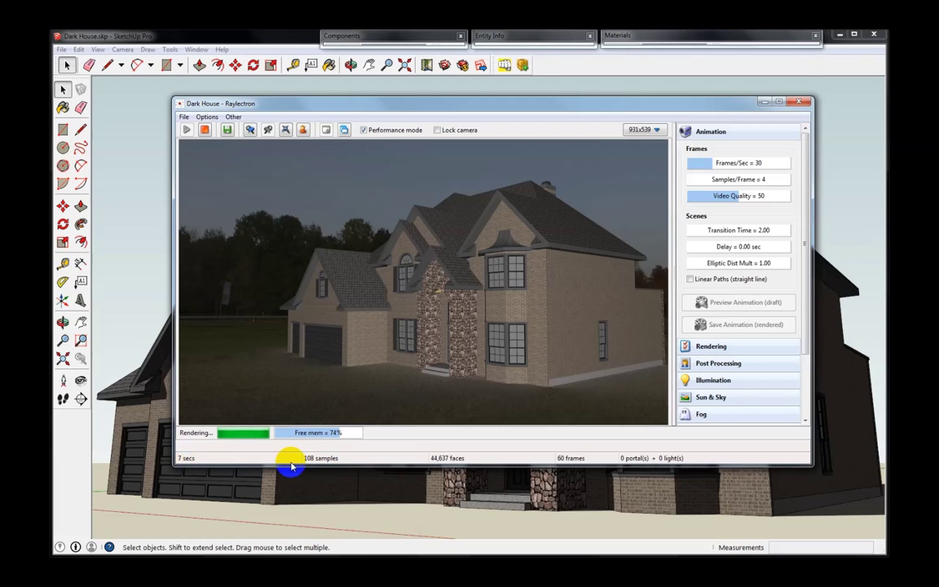
click(461, 330)
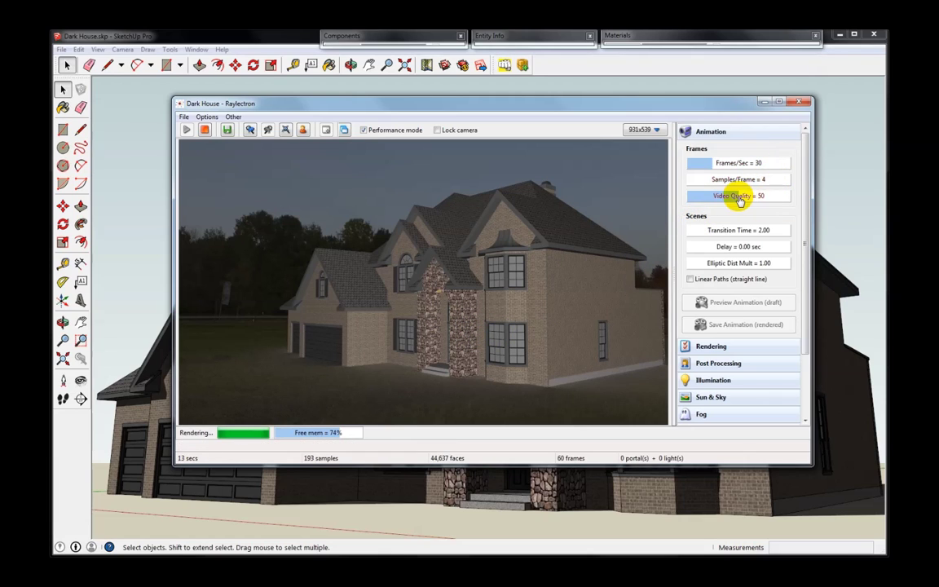
drag(739, 200, 740, 201)
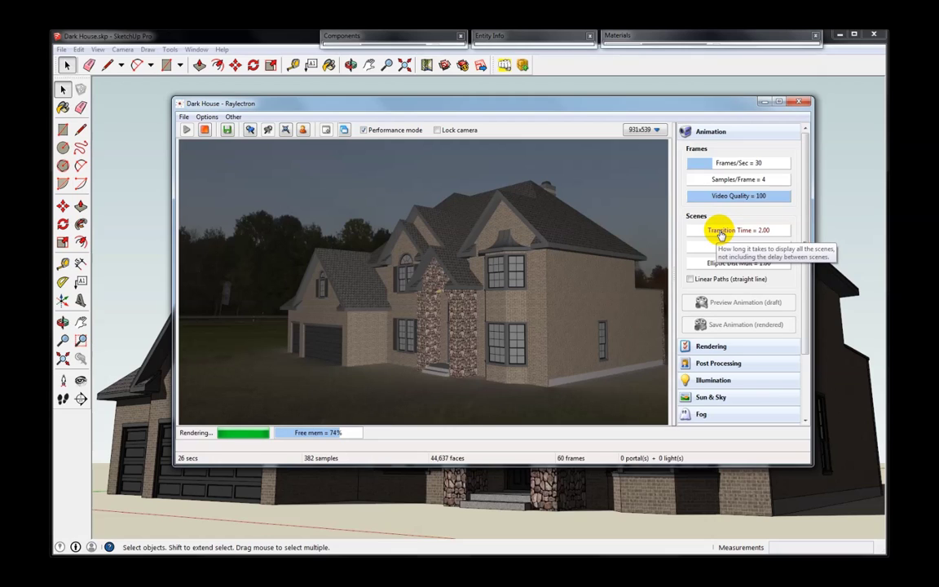
- Review the animation's transition, delay and elliptic distance settings and stop the running render
click(344, 130)
click(506, 128)
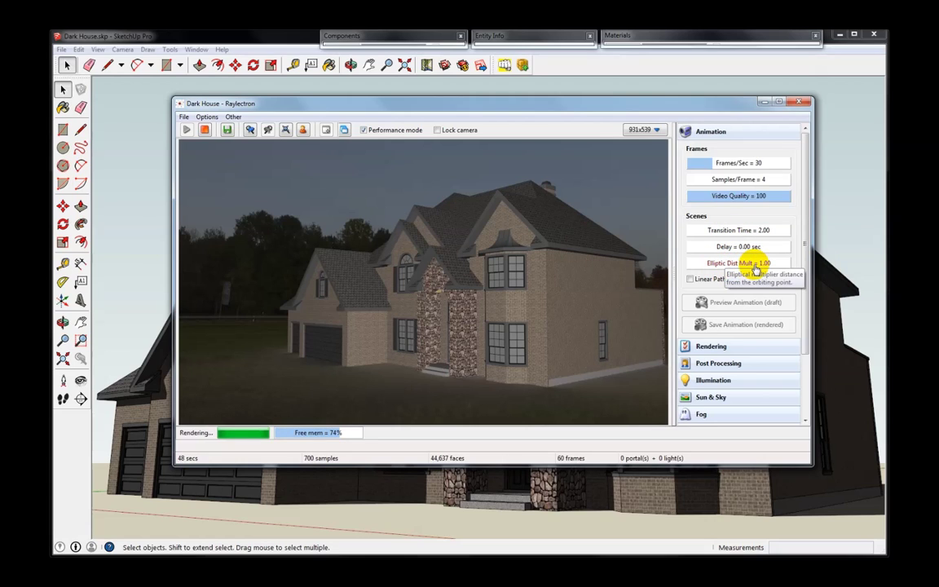
click(560, 291)
click(436, 253)
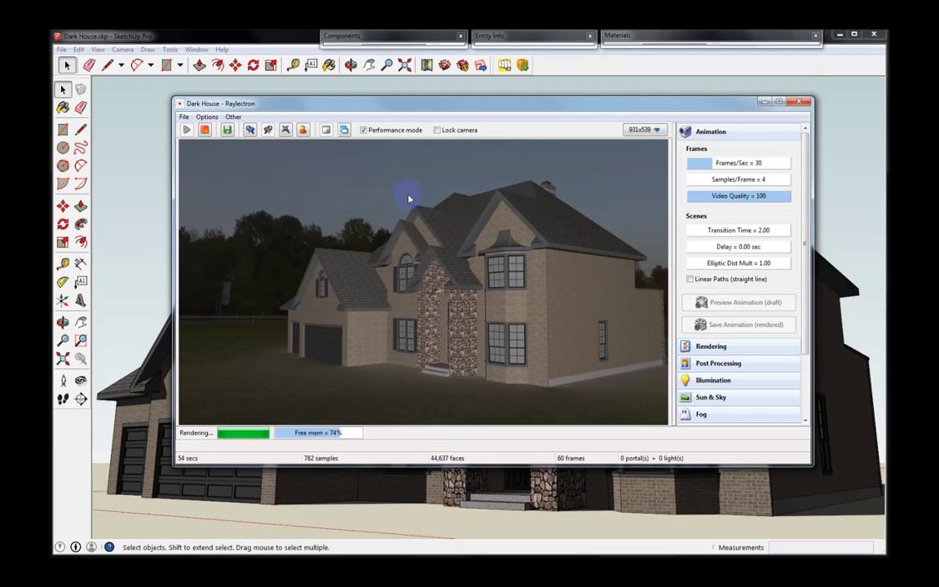
click(205, 129)
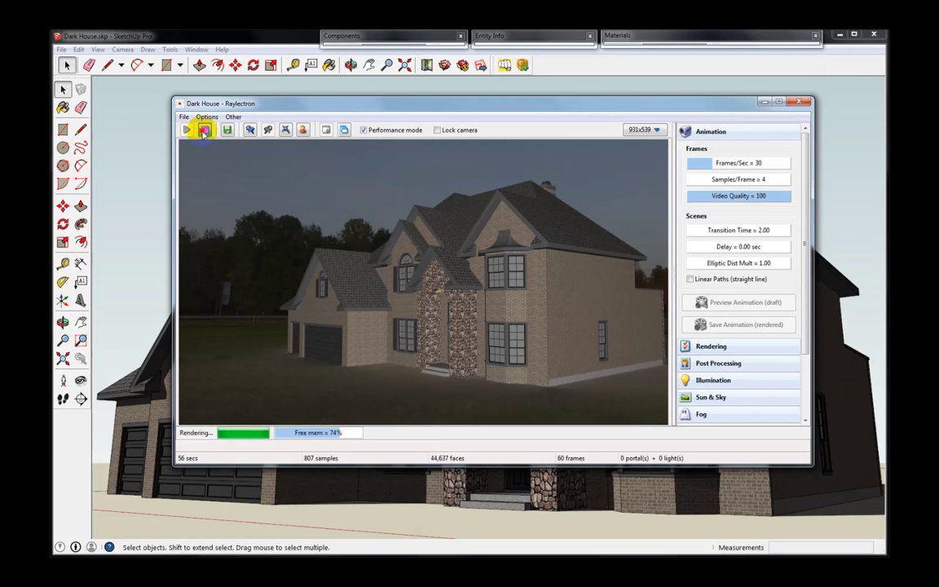
- Preview the draft animation with the elliptic distance multiplier set to 5.00 and with linear paths enabled
click(749, 307)
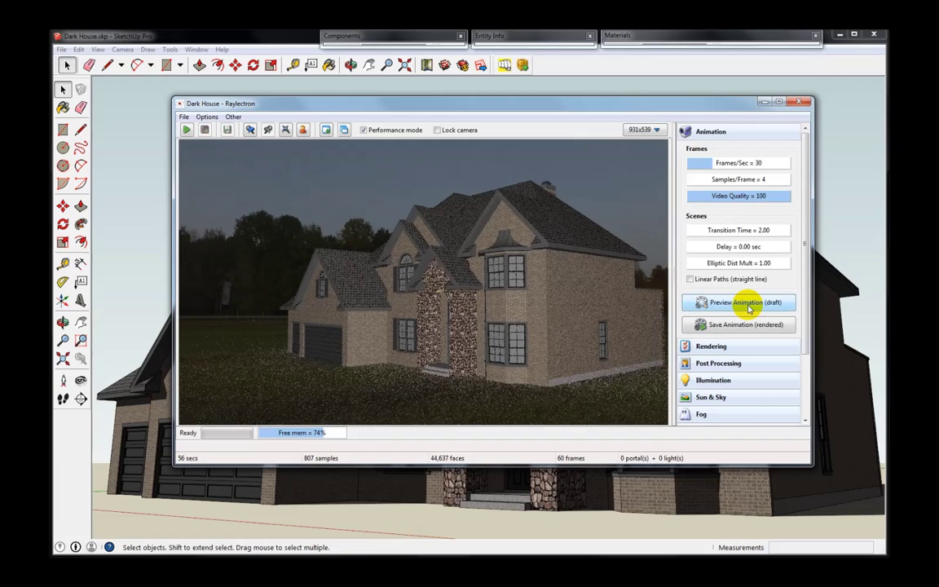
click(735, 264)
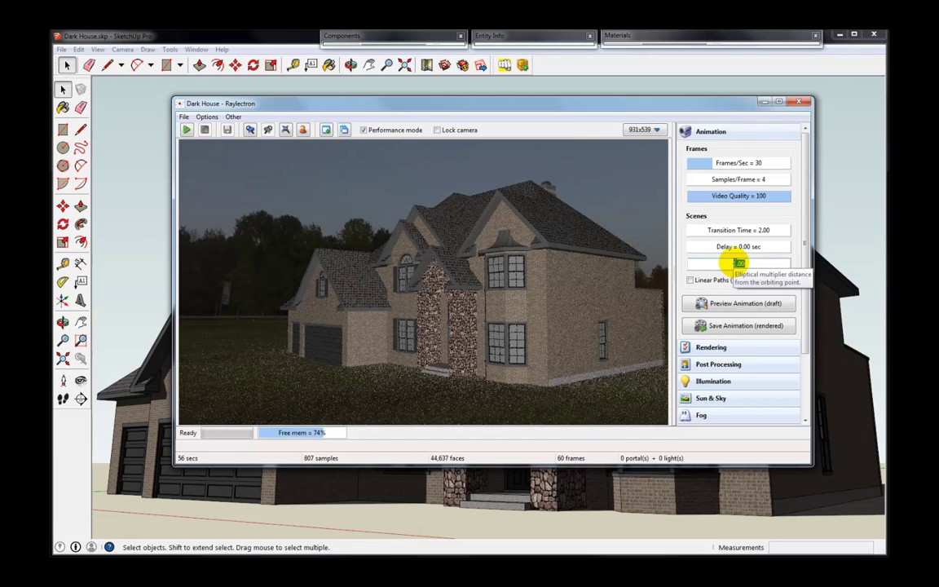
click(736, 305)
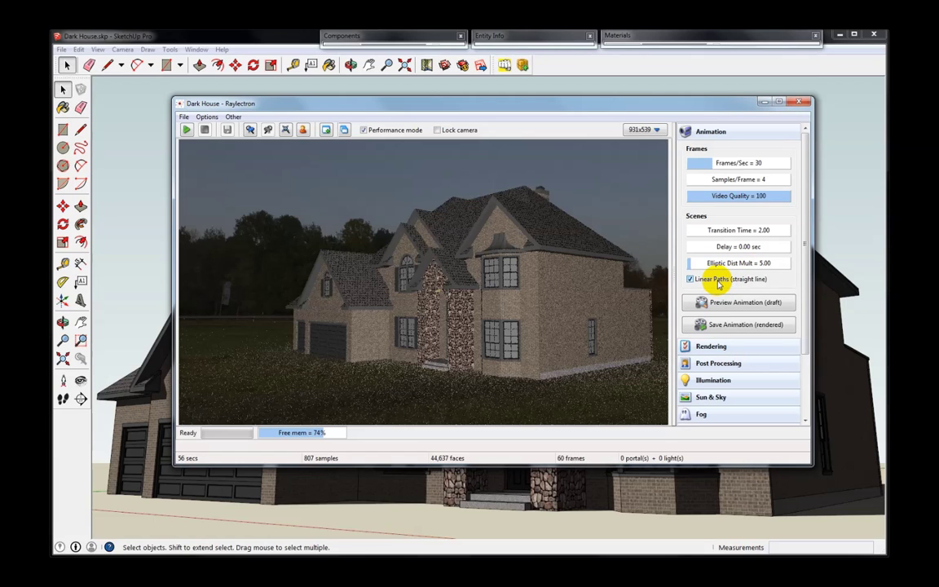
click(730, 303)
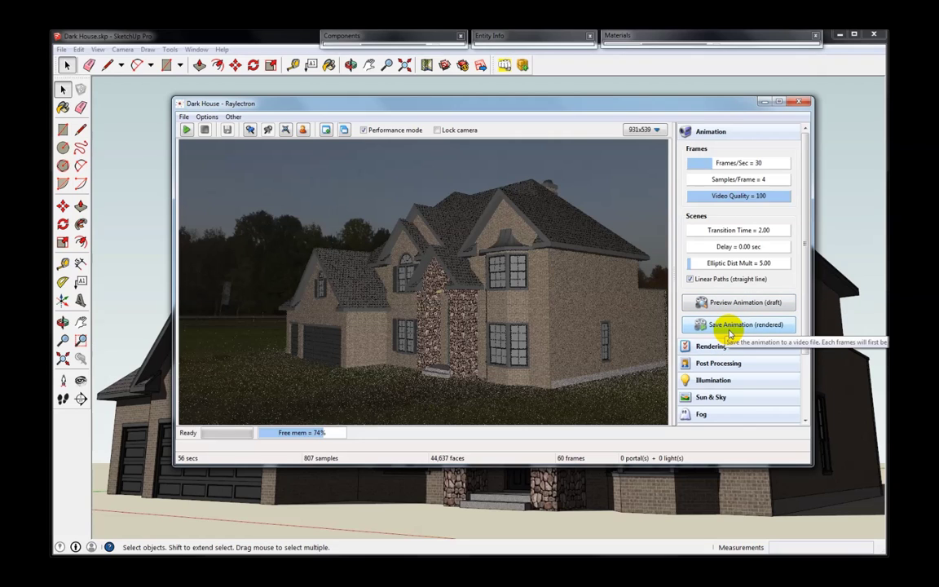
- Turn off Performance mode and switch from the animation settings to the Material Editor
click(375, 131)
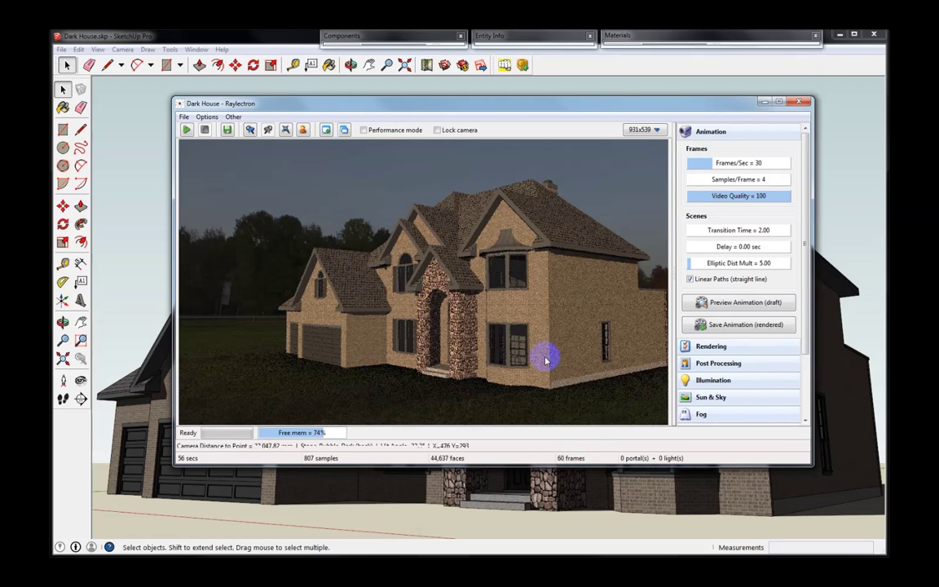
click(719, 131)
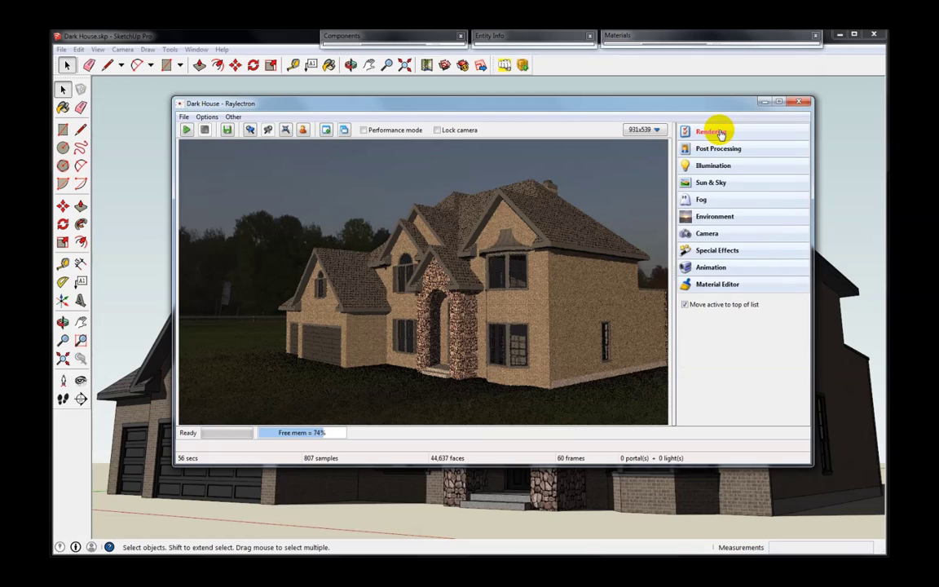
click(718, 285)
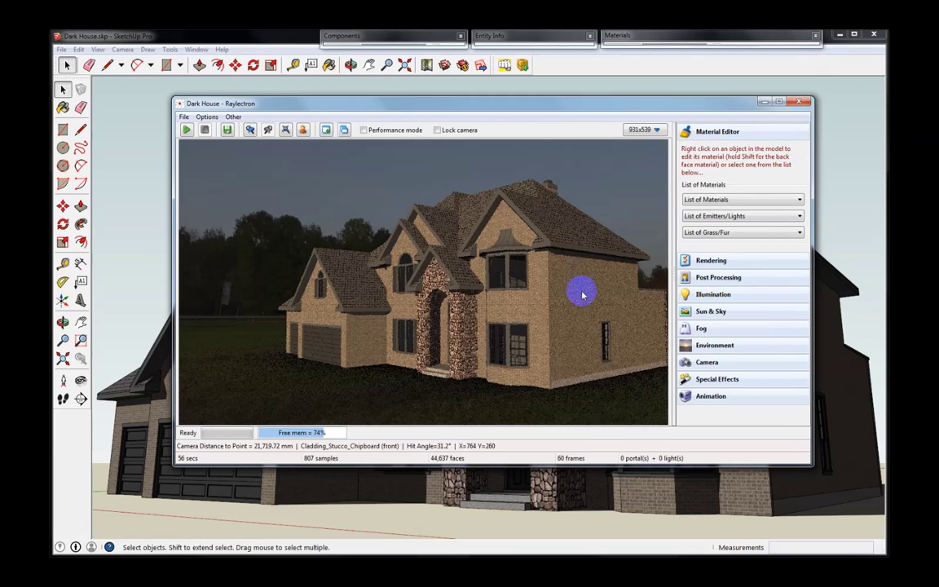
- Exit Raylectron without saving the changed model settings
click(184, 117)
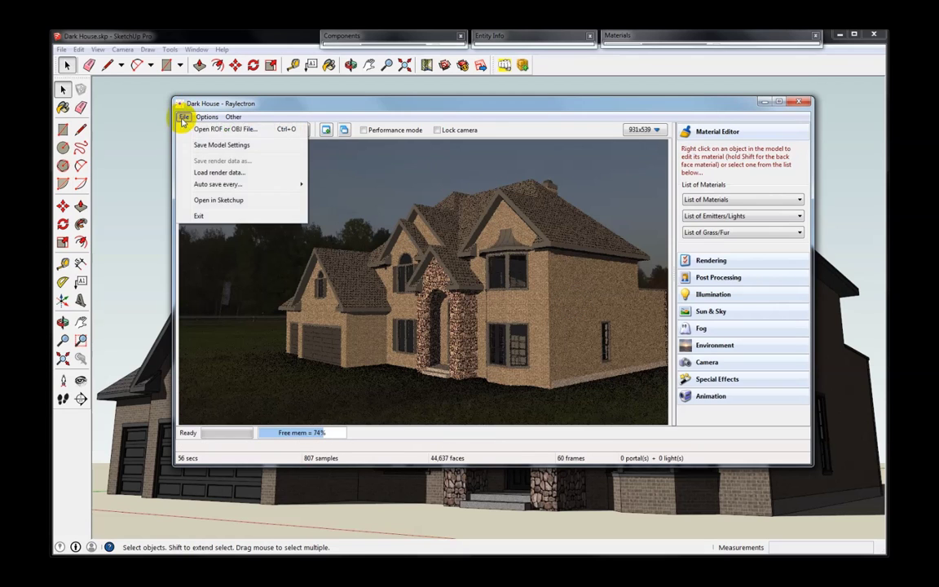
click(230, 217)
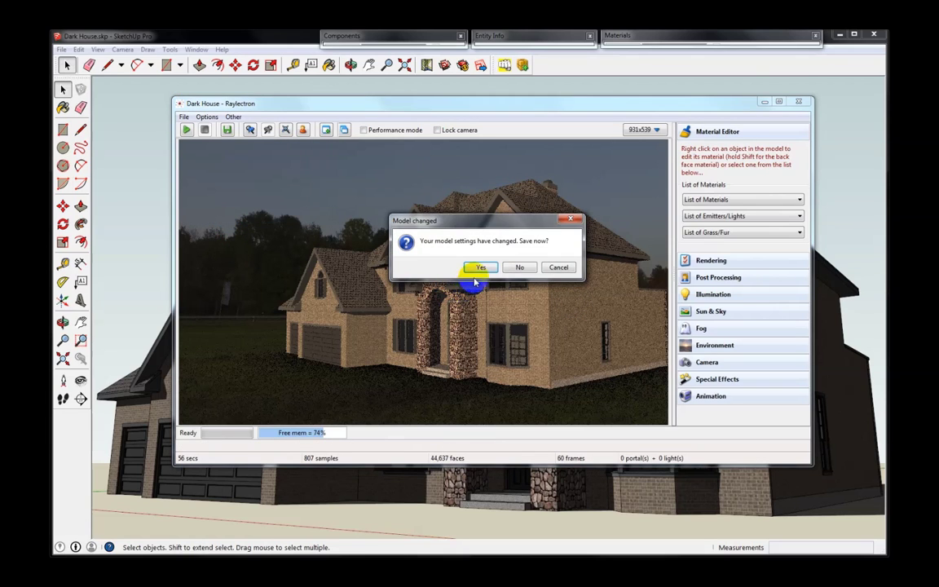
click(517, 266)
- Open the recent model 2012 jaguar xkr-s.skp in SketchUp and dismiss the file version notice
click(61, 50)
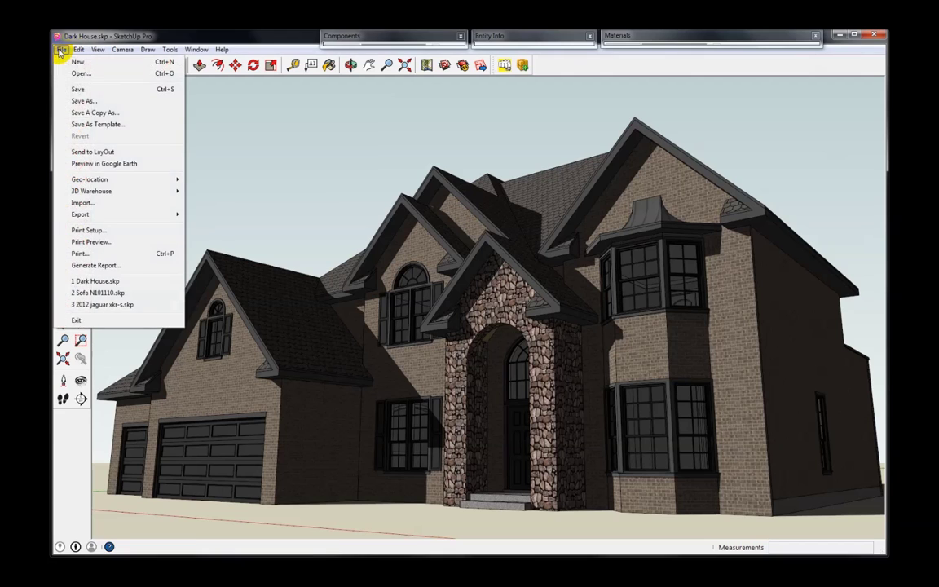
click(102, 305)
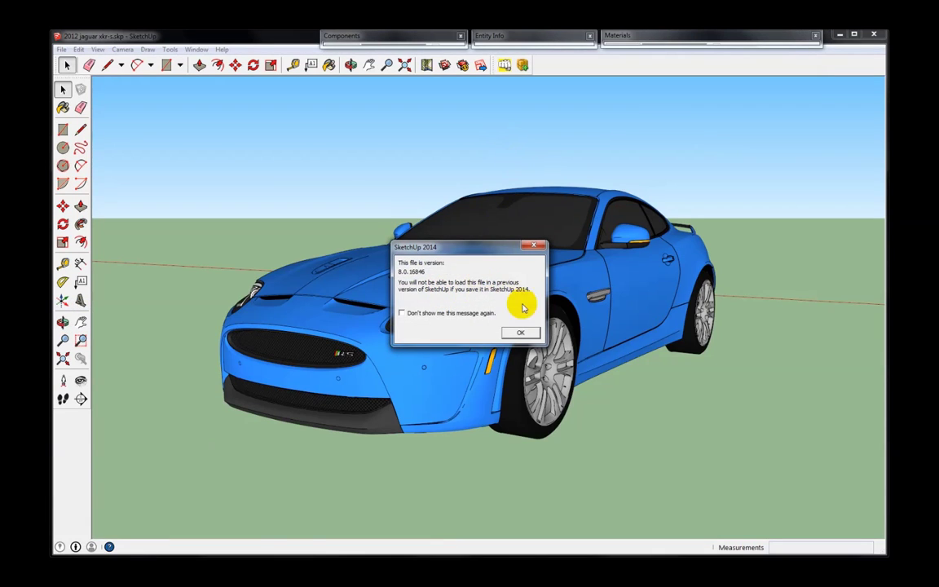
click(526, 330)
- Export the car model to Raylectron, overwriting the existing file 2012 jaguar xkr-s.rof
click(505, 65)
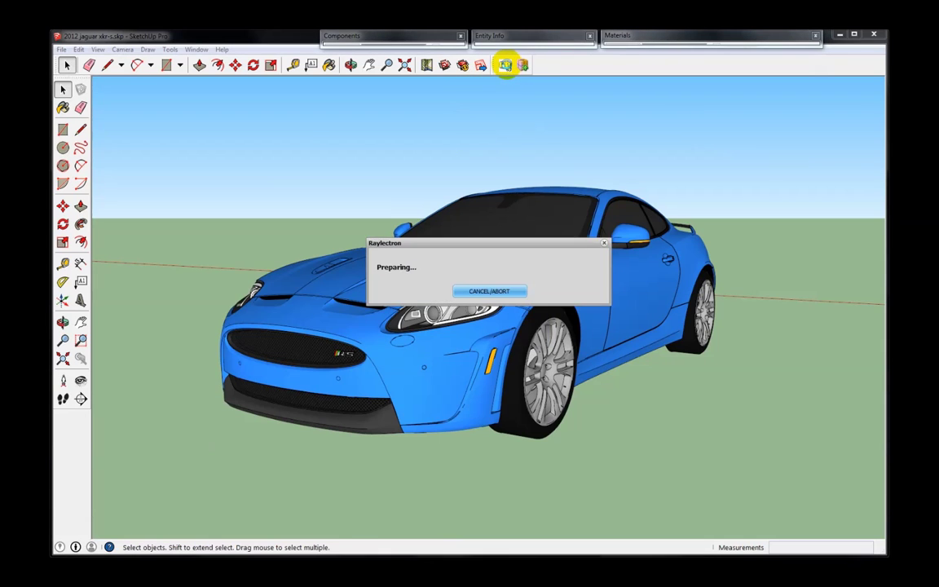
click(607, 491)
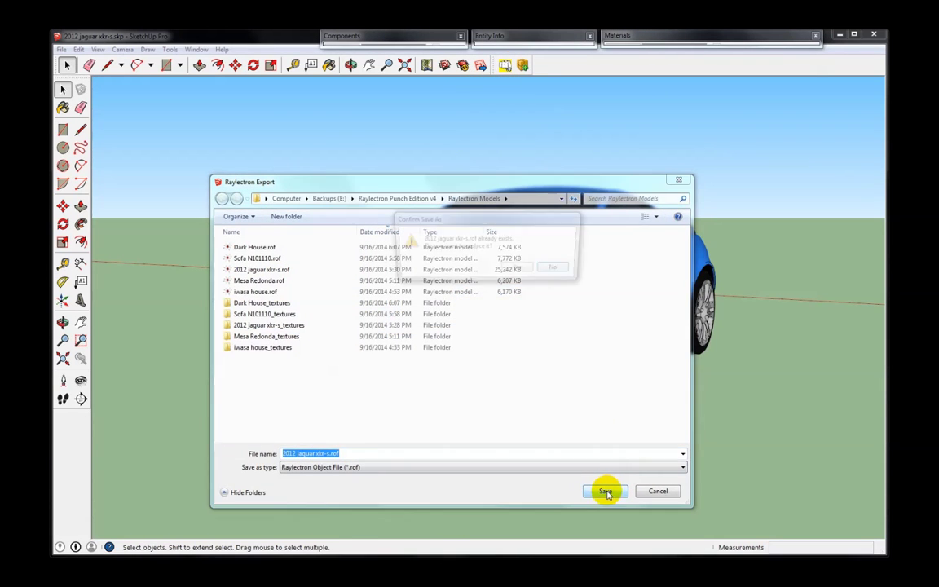
click(519, 269)
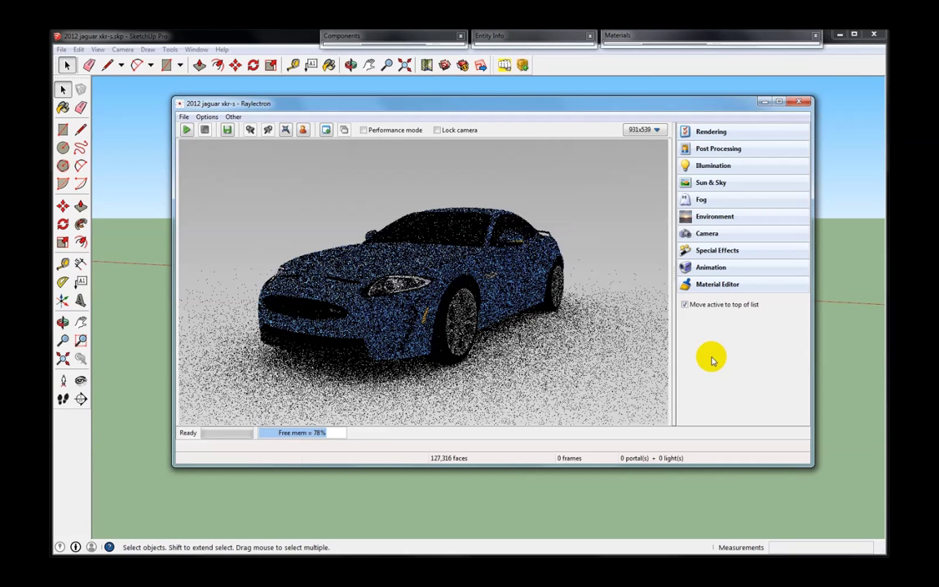
- Start rendering the car and open the Material Editor settings
click(186, 132)
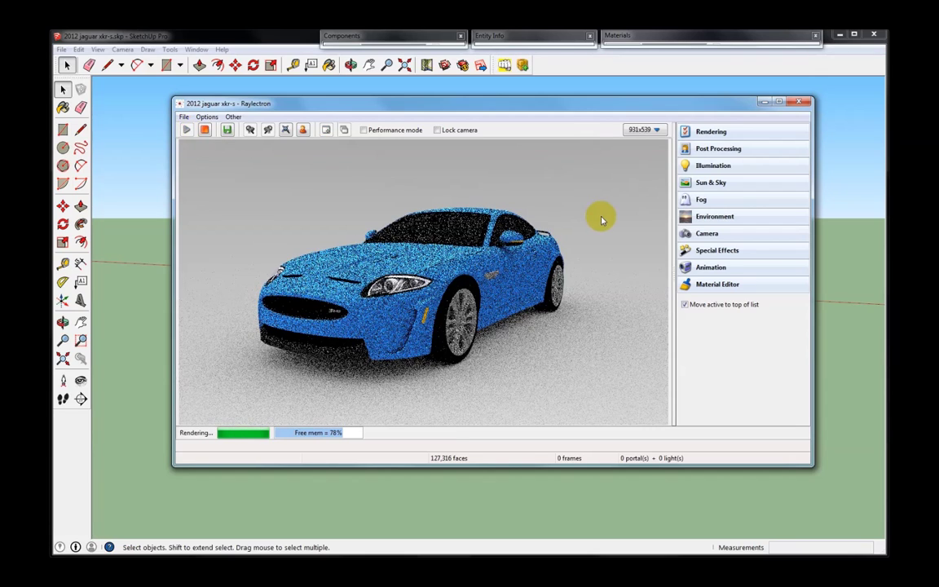
click(718, 285)
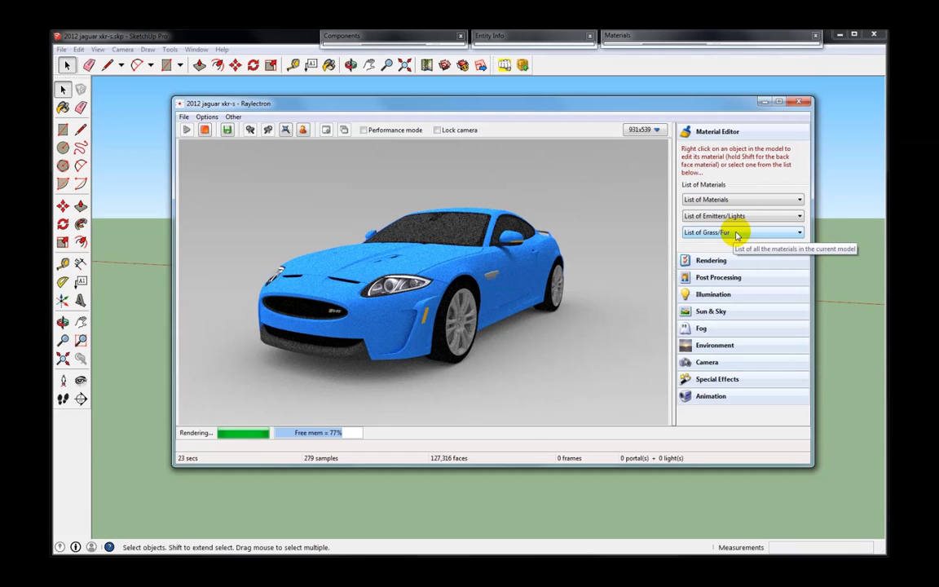
- Review the entries in the grass/fur, emitters/lights and materials lists of the Material Editor
click(724, 233)
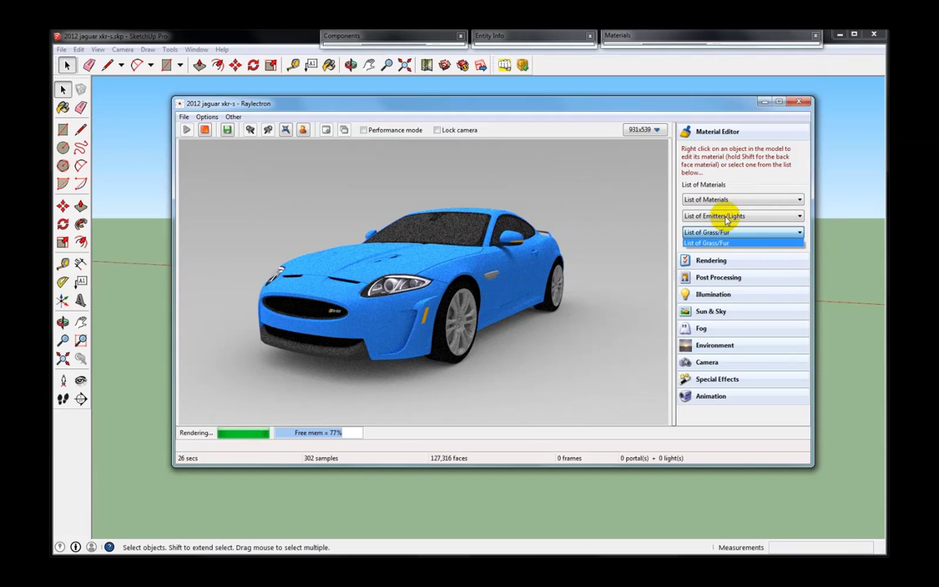
click(725, 216)
click(725, 217)
click(723, 215)
click(731, 201)
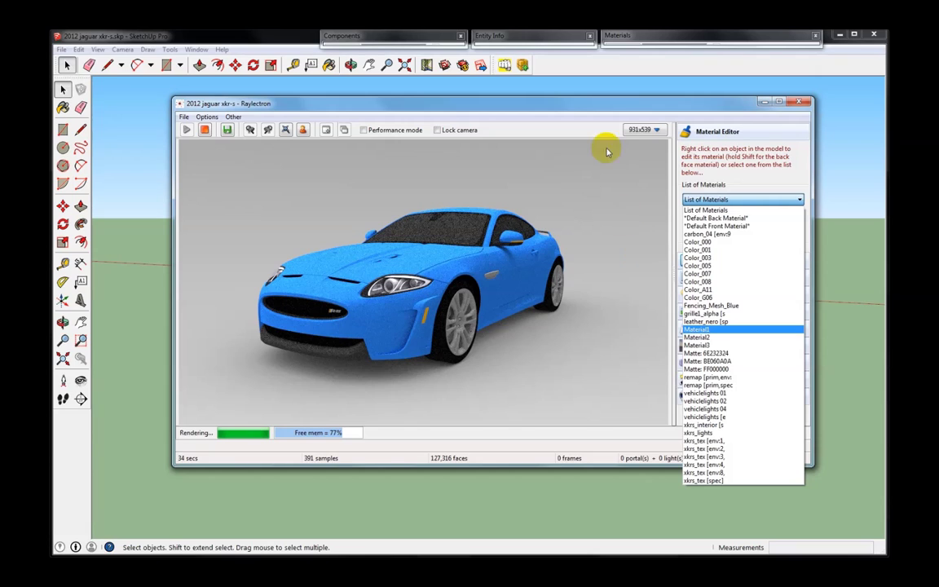
click(712, 198)
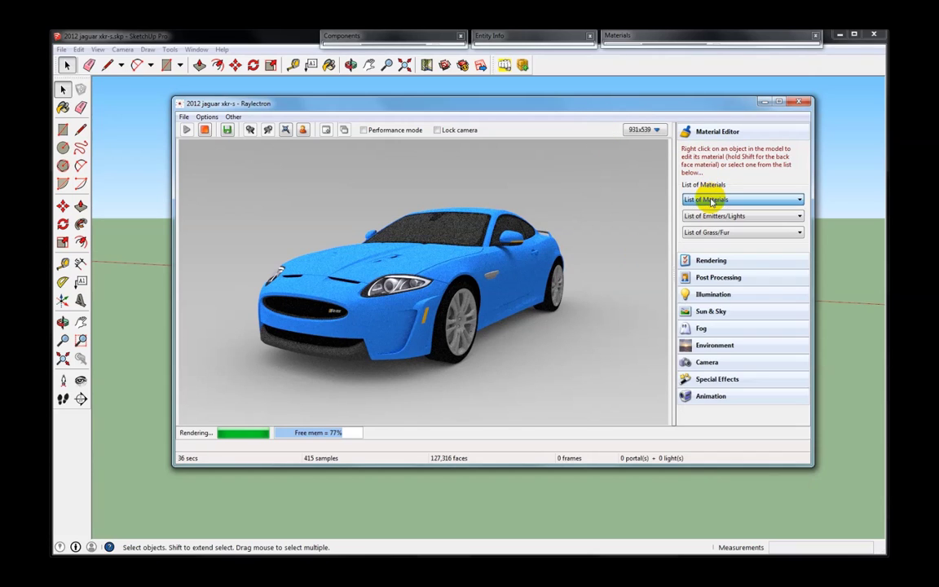
- Select the blue body material on the car's side and convert it to Car Paint
click(525, 287)
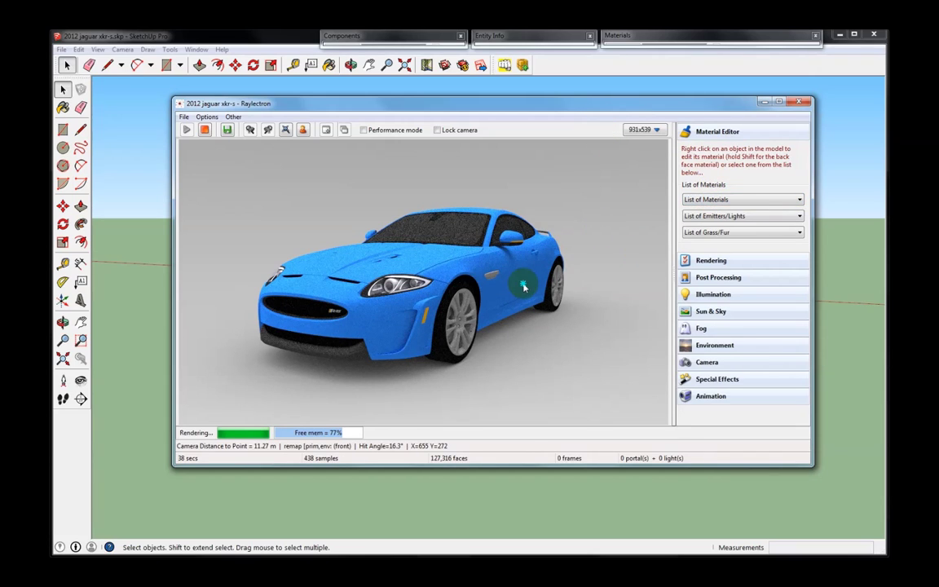
right_click(524, 287)
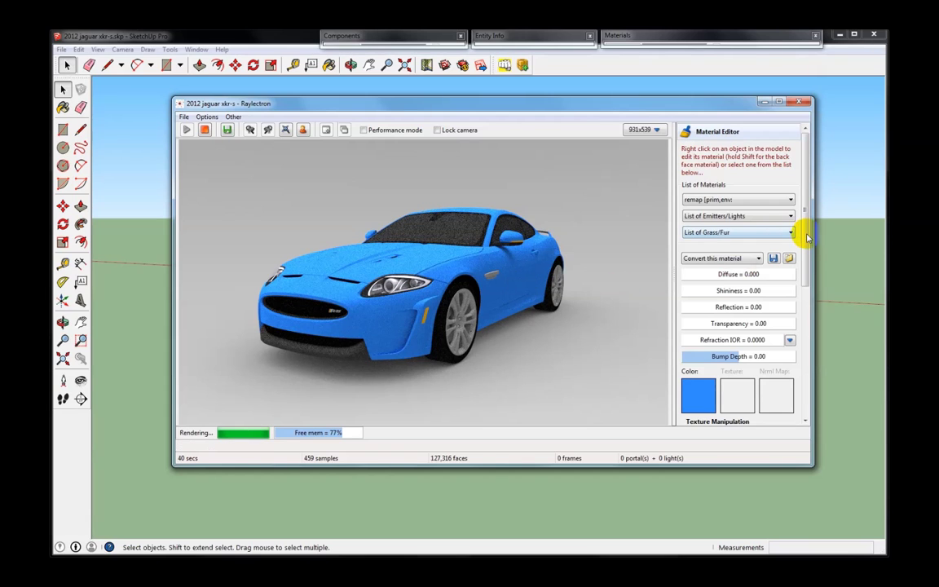
drag(803, 231, 807, 300)
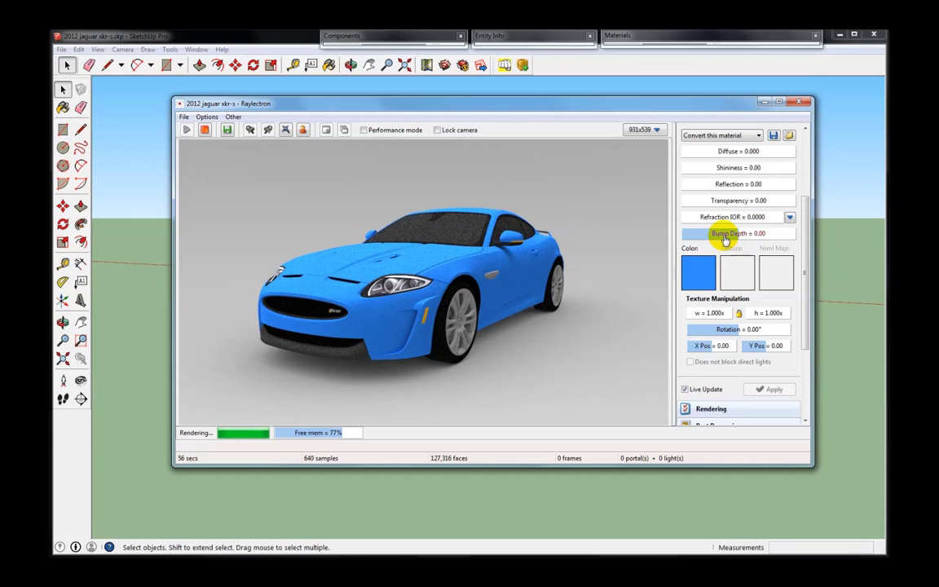
click(695, 271)
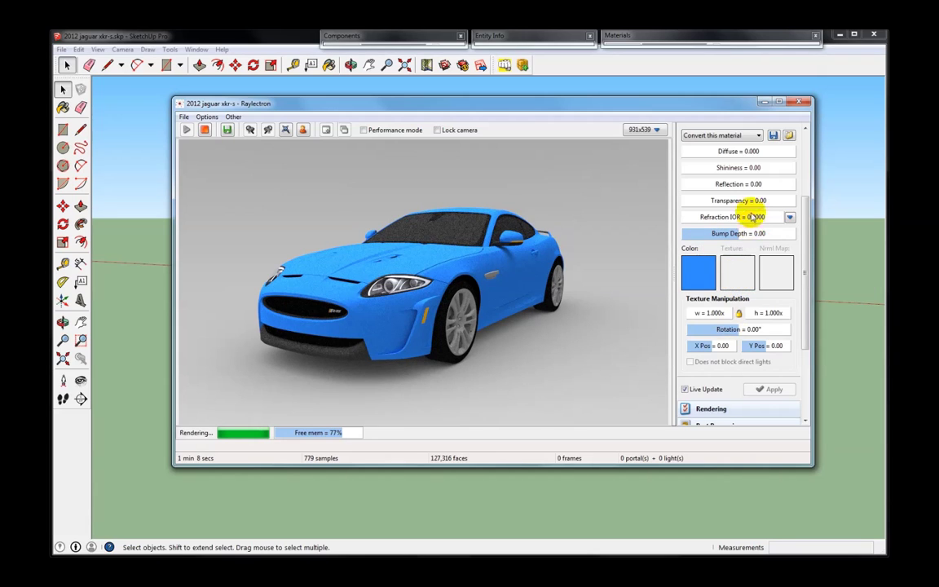
click(723, 136)
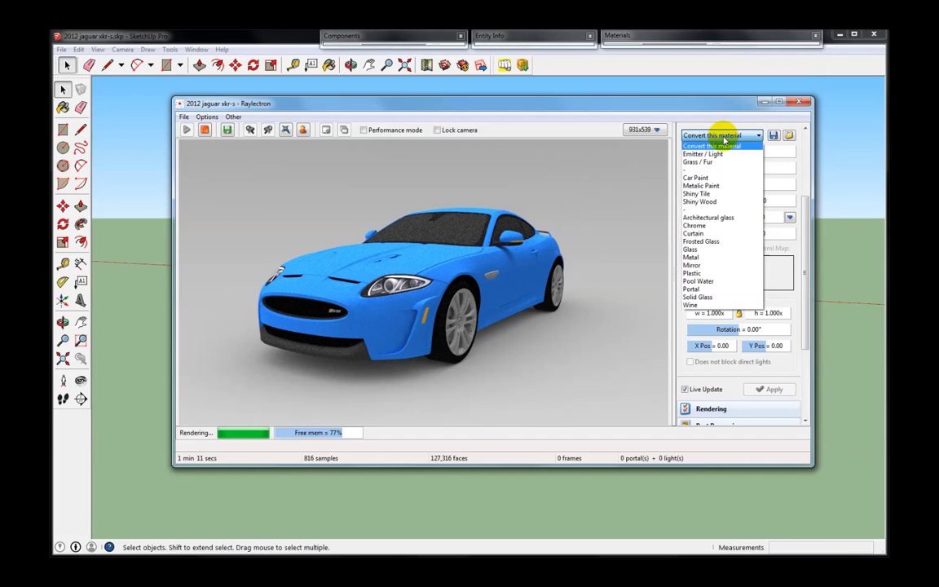
click(721, 178)
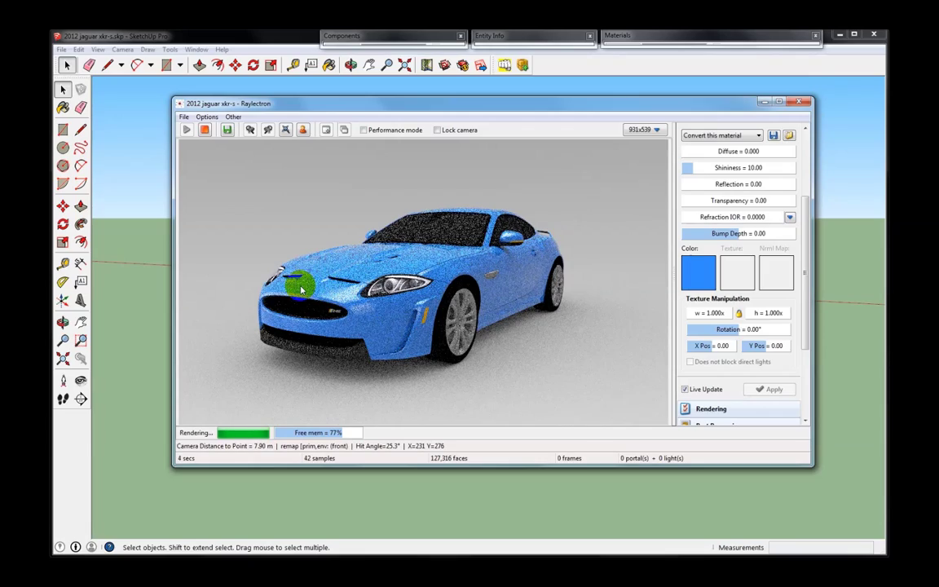
- Select the windshield material and convert it to Architectural glass
scroll(301, 290, up, 5)
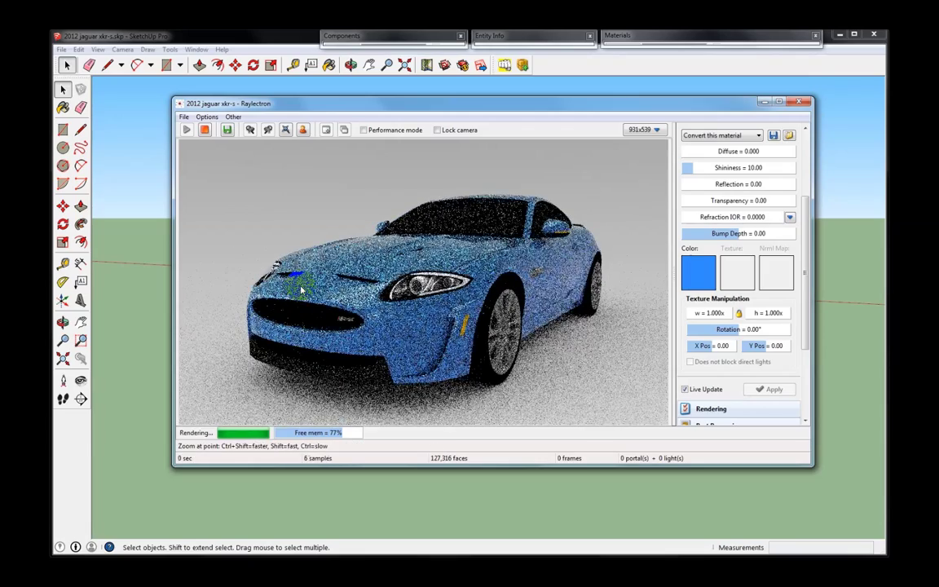
scroll(346, 295, down, 5)
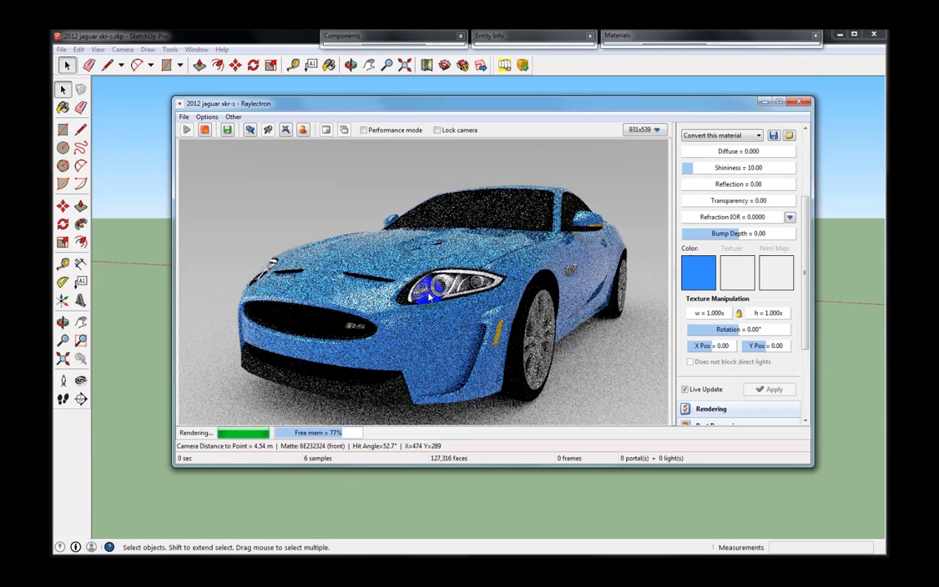
click(526, 217)
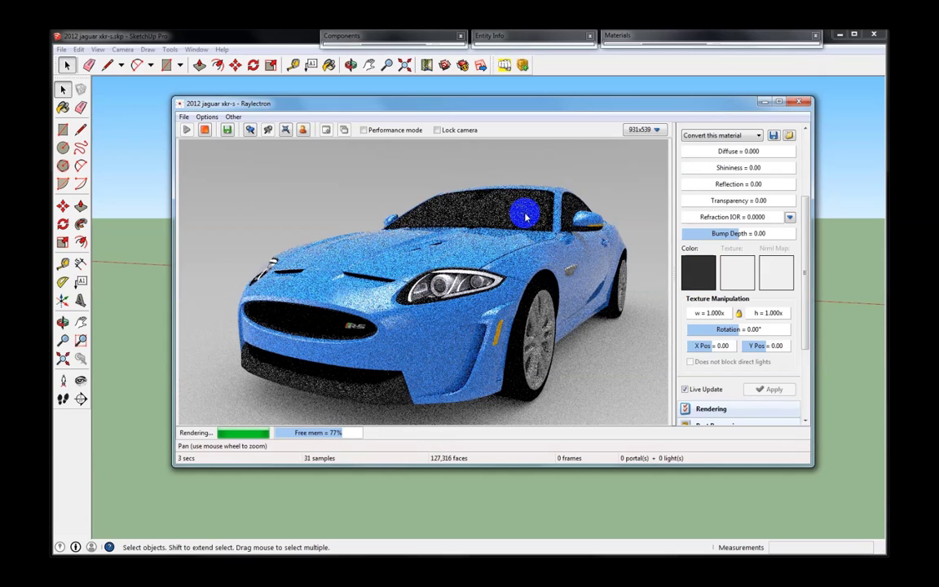
click(713, 135)
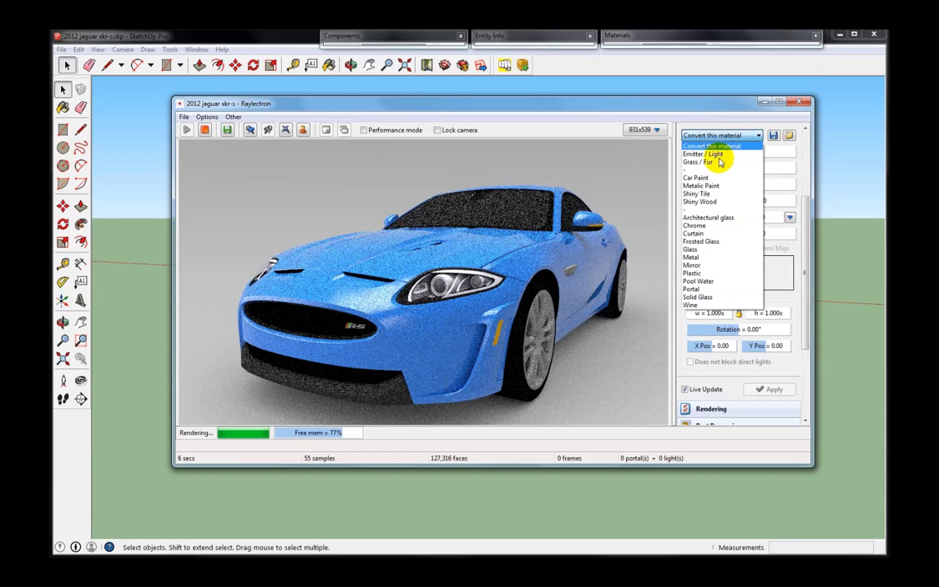
click(719, 218)
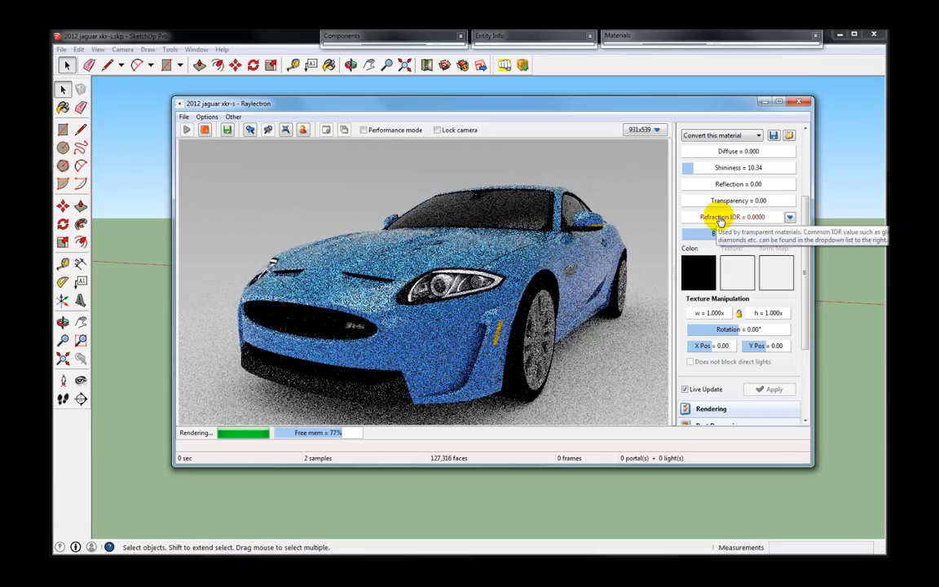
- Try a transparency of 100 on the blue body paint and reset it to 0
mouse_move(581, 312)
mouse_down()
mouse_move(566, 315)
mouse_move(570, 333)
mouse_move(570, 313)
mouse_up()
right_drag(570, 313, 569, 280)
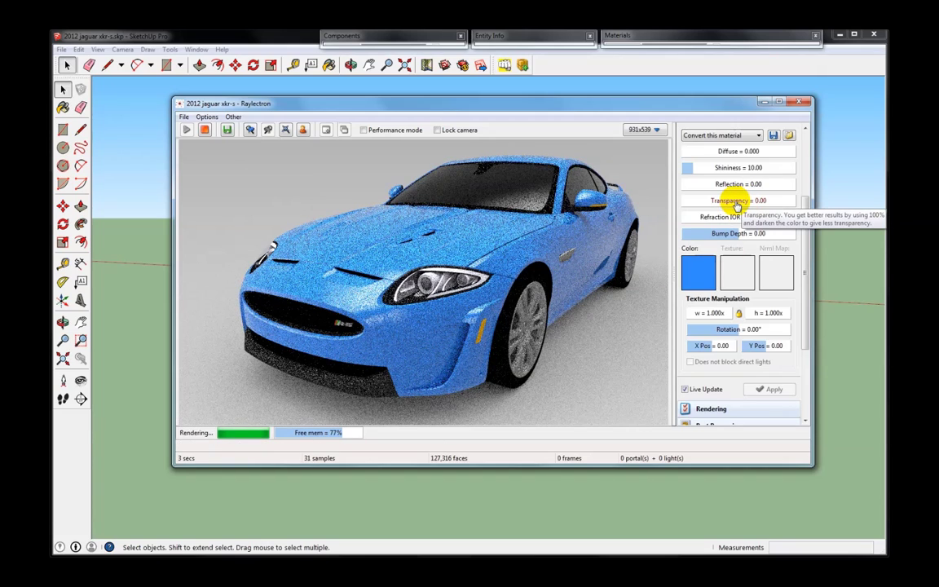
drag(738, 204, 737, 201)
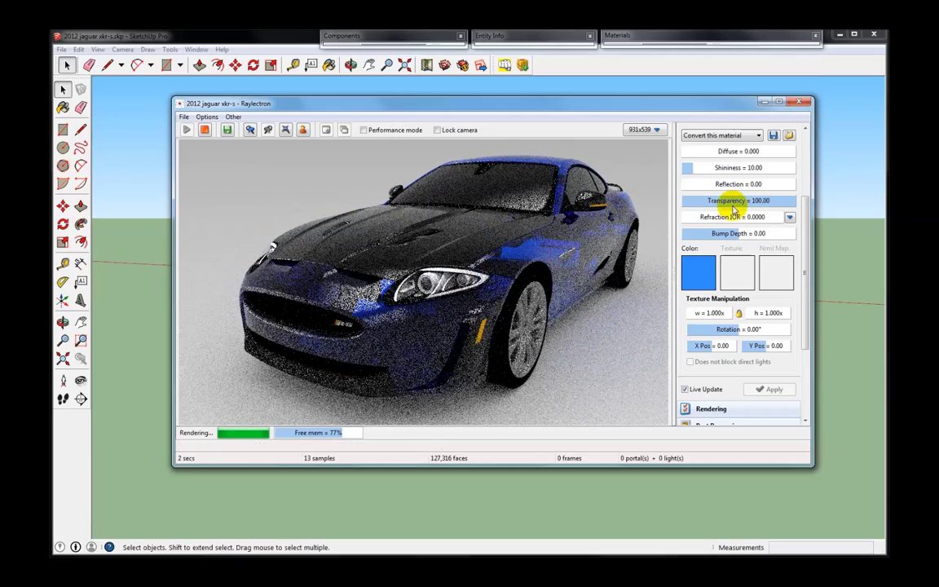
drag(738, 204, 676, 200)
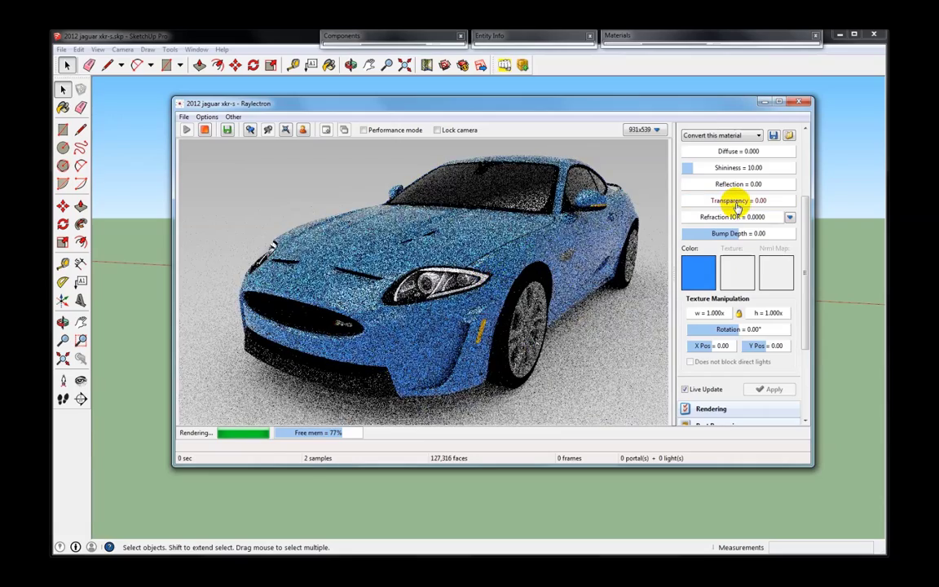
- Select the windshield material and set its transparency to 100
click(530, 195)
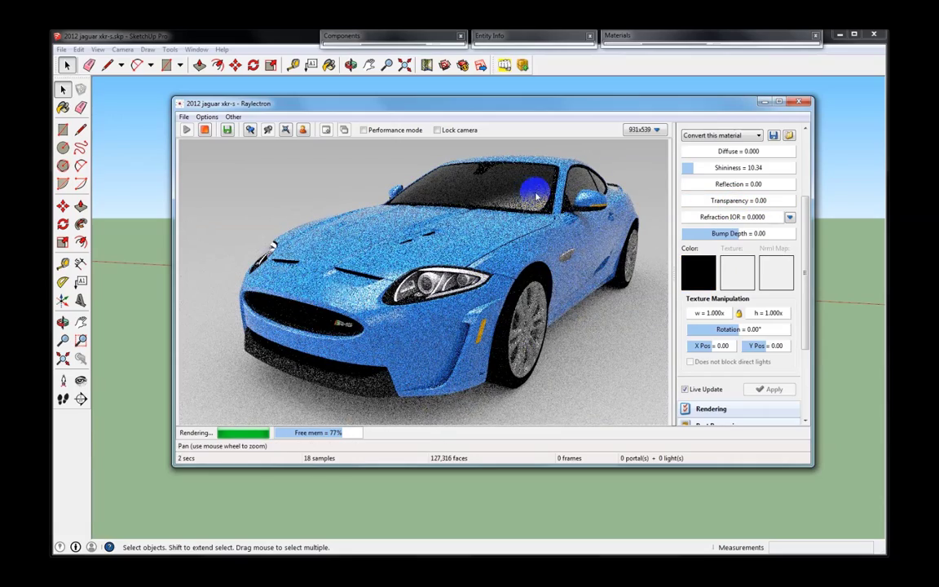
click(714, 203)
drag(715, 203, 795, 200)
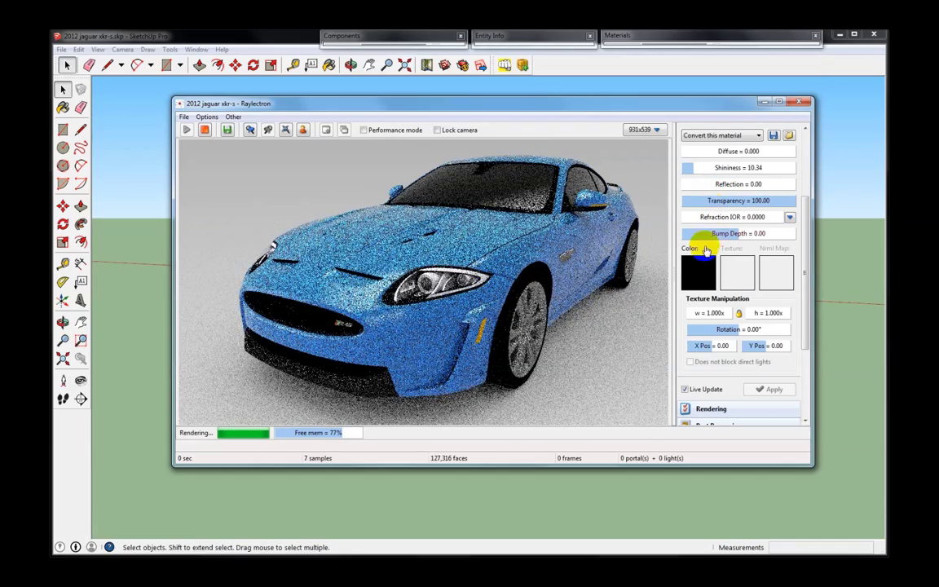
- Lighten the windshield material's color to white and darken it to a medium gray
click(700, 283)
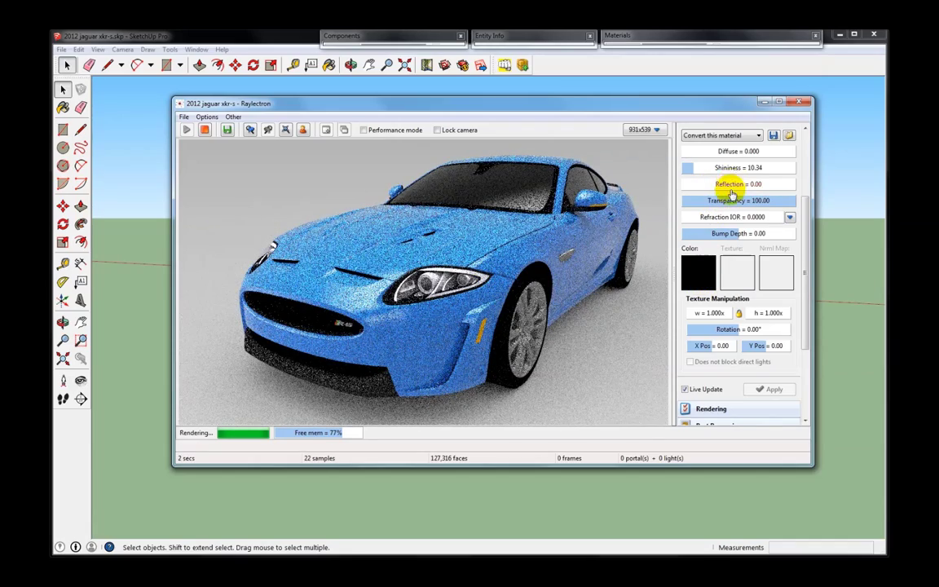
click(704, 273)
click(704, 275)
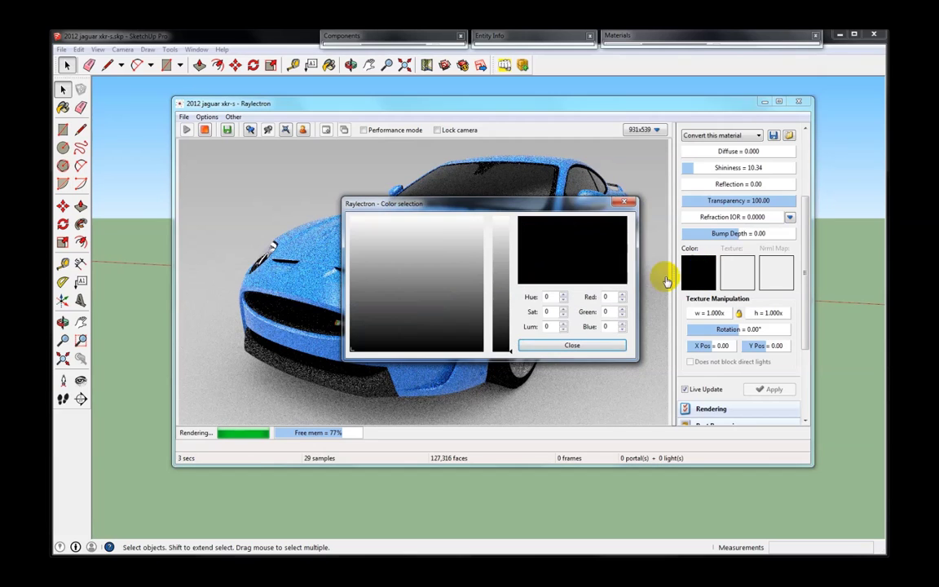
click(461, 218)
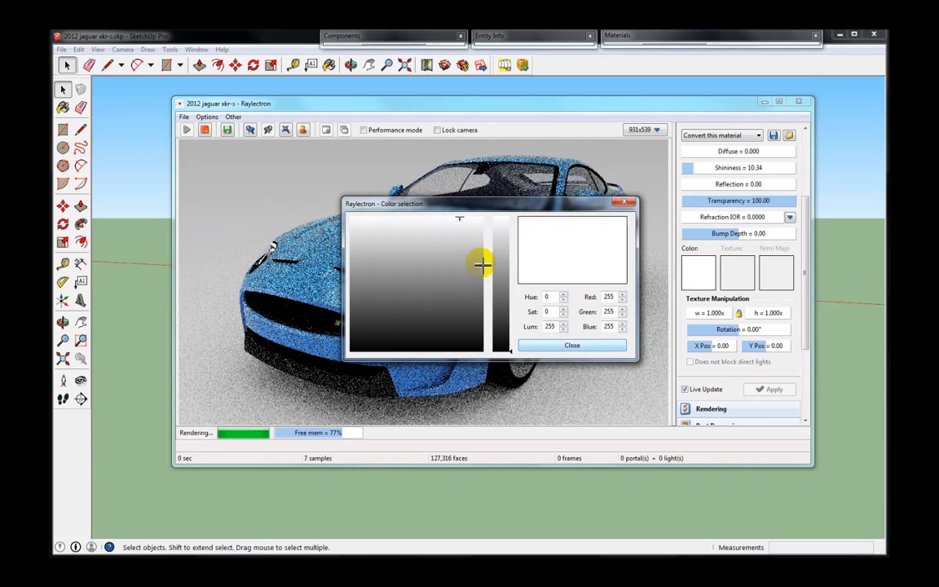
drag(456, 206, 252, 294)
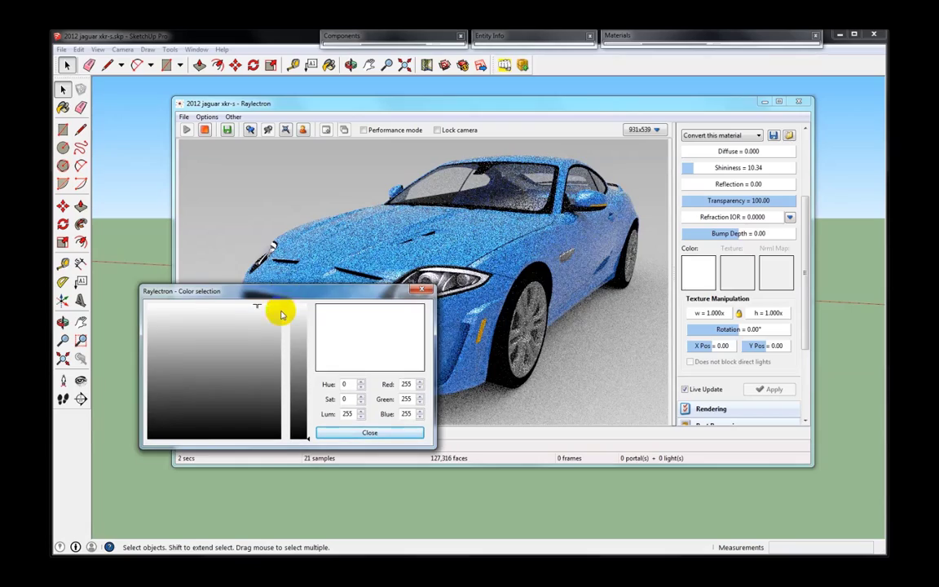
click(265, 336)
click(265, 348)
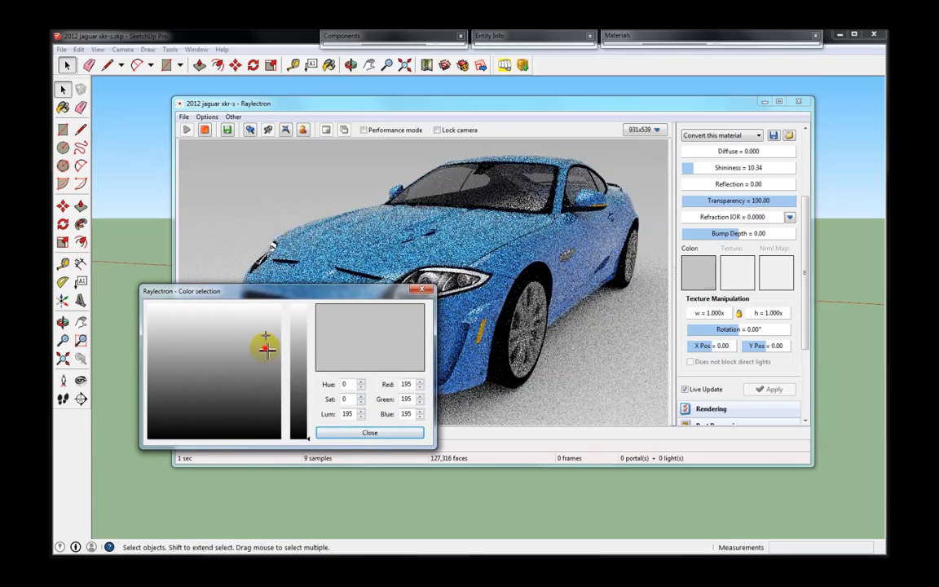
click(350, 432)
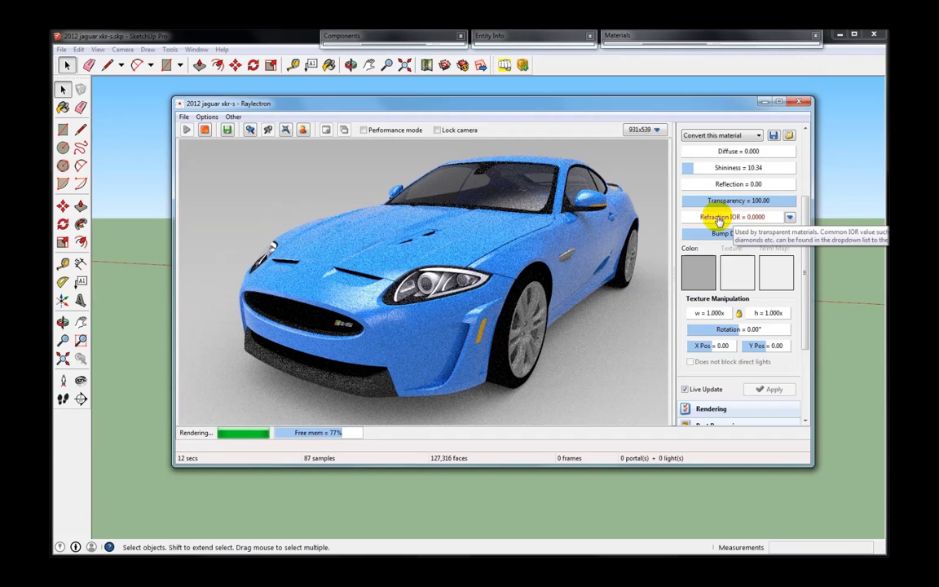
- Look through the refraction IOR presets and convert the windshield material to Solid Glass
click(789, 217)
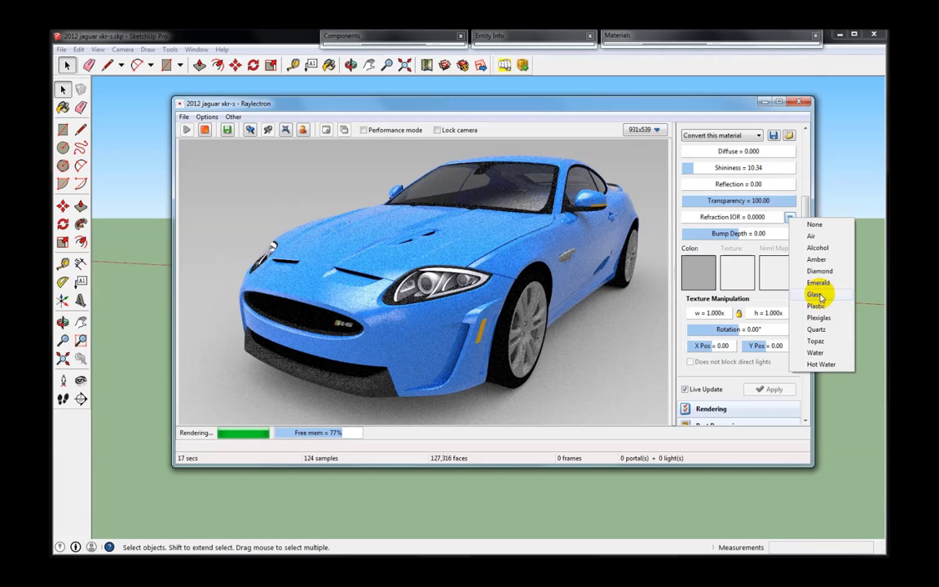
click(554, 110)
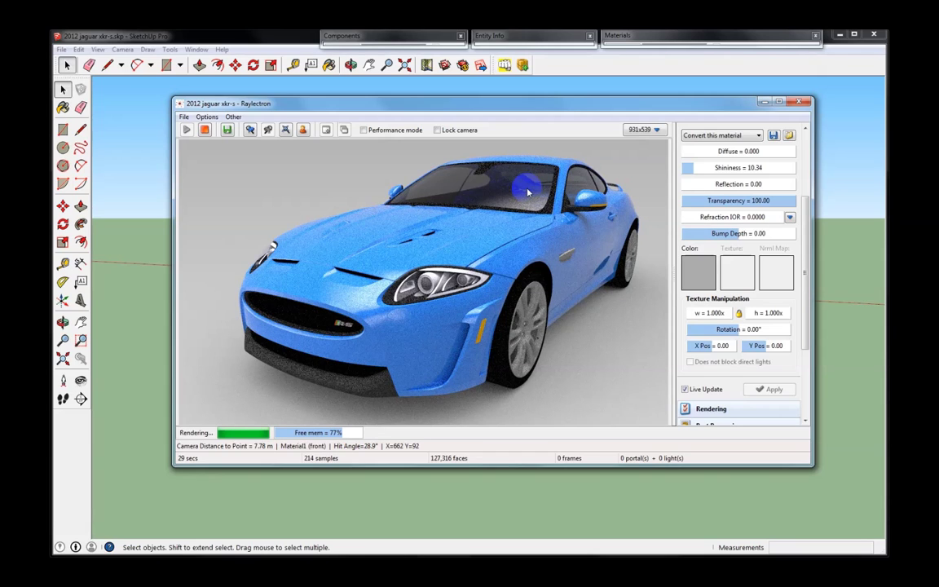
click(706, 137)
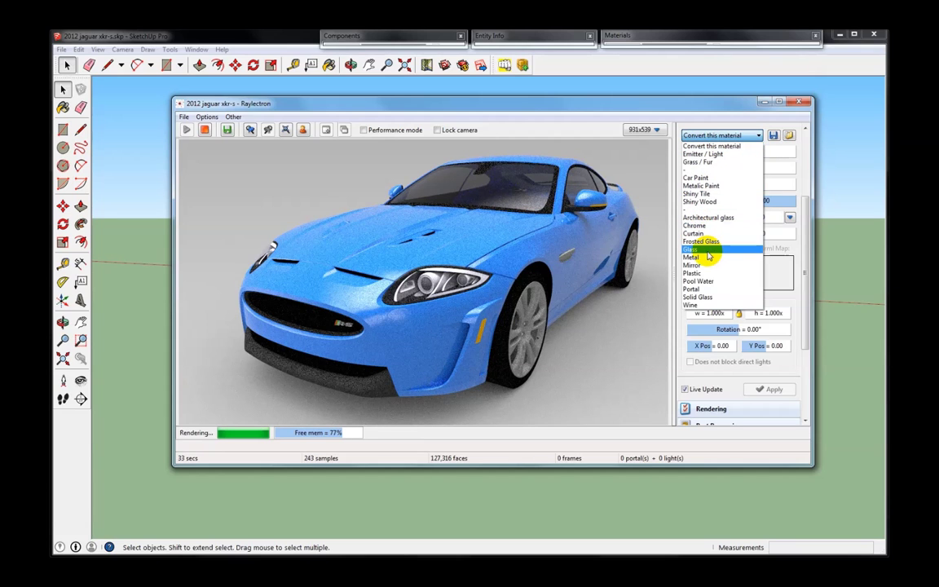
click(706, 299)
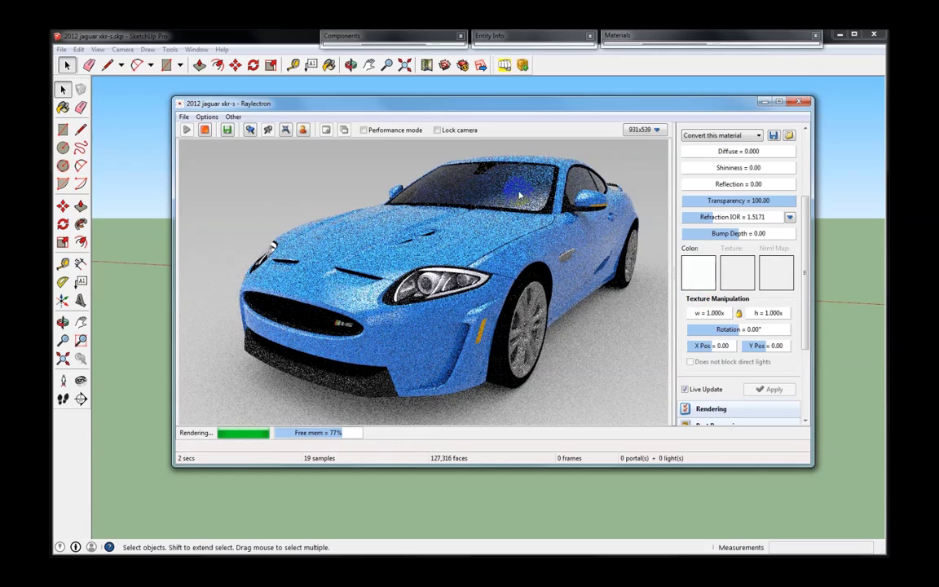
- Convert the windshield material to the plain Glass preset
click(701, 136)
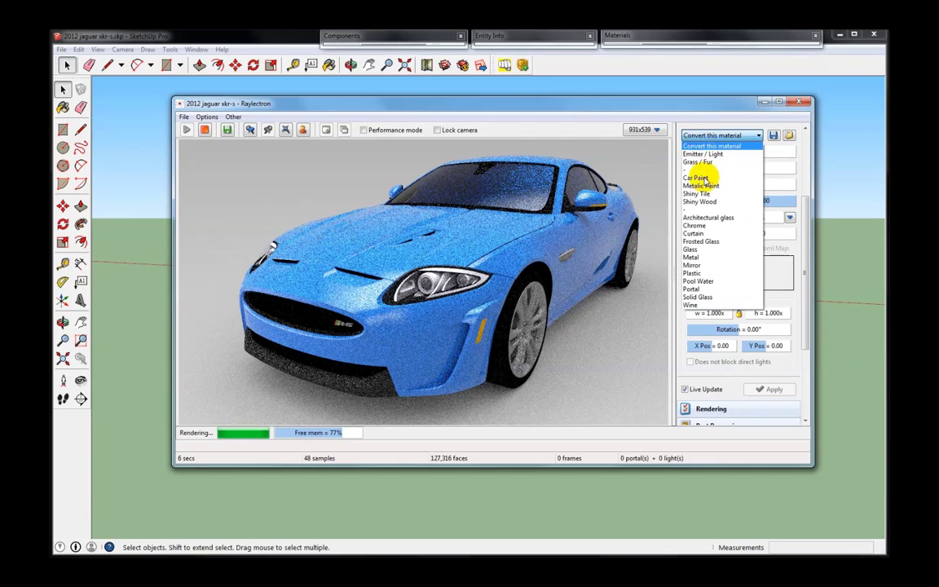
click(693, 249)
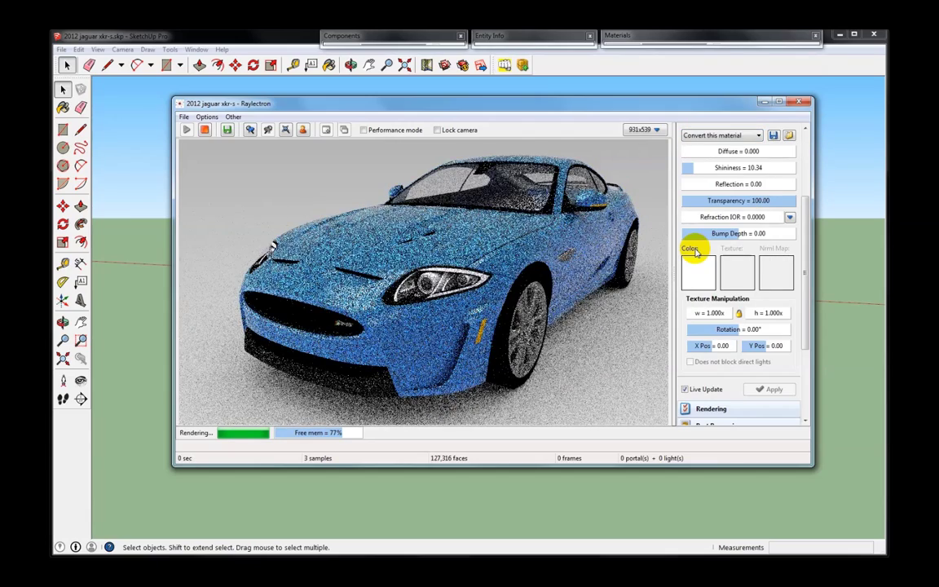
click(504, 204)
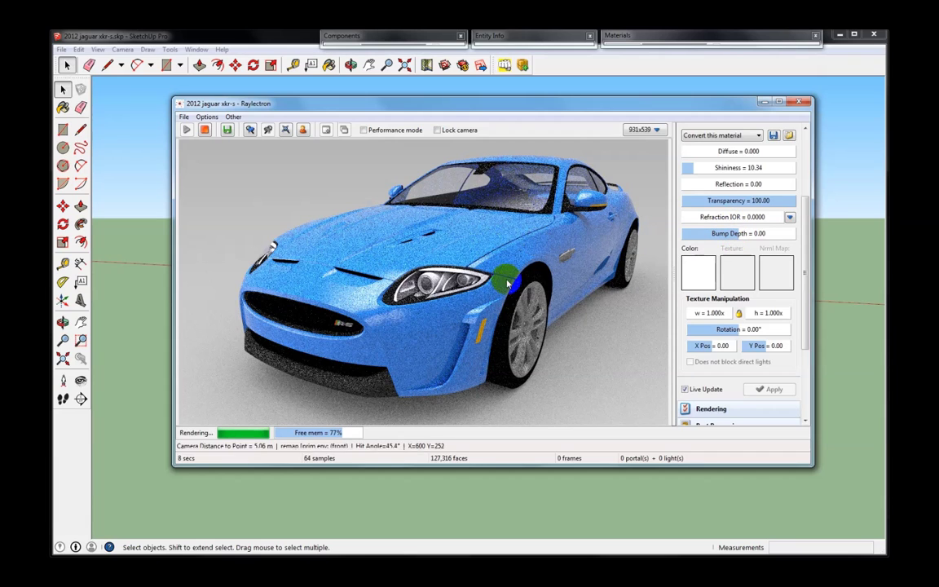
- Select the gray front wheel rim material and convert it to Chrome
click(486, 267)
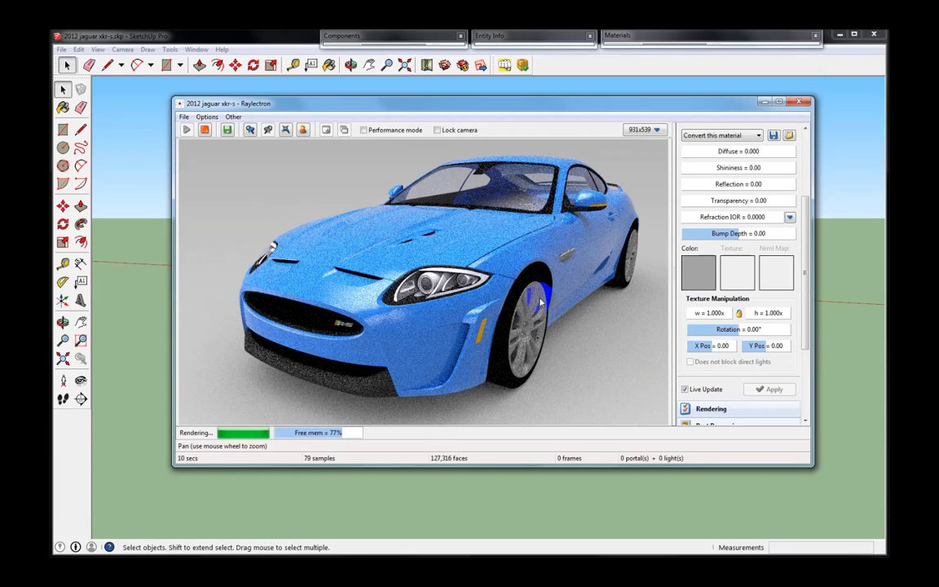
click(703, 136)
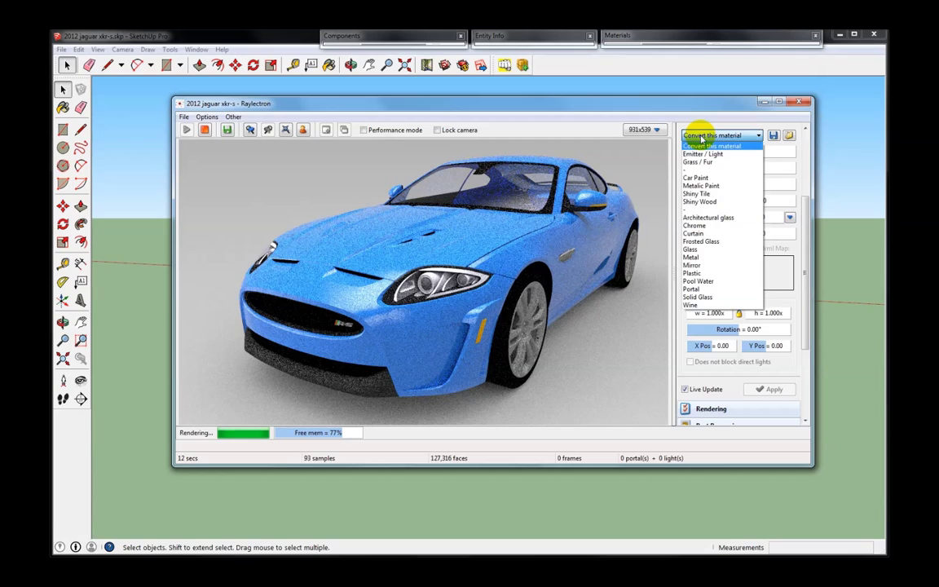
click(703, 227)
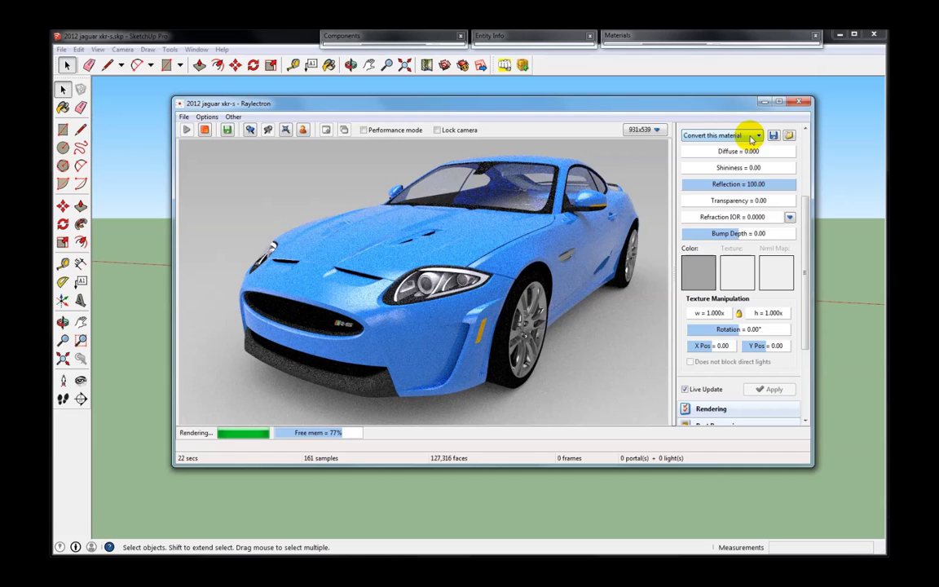
- Stop the running render and close Raylectron without saving the changed model settings
click(751, 138)
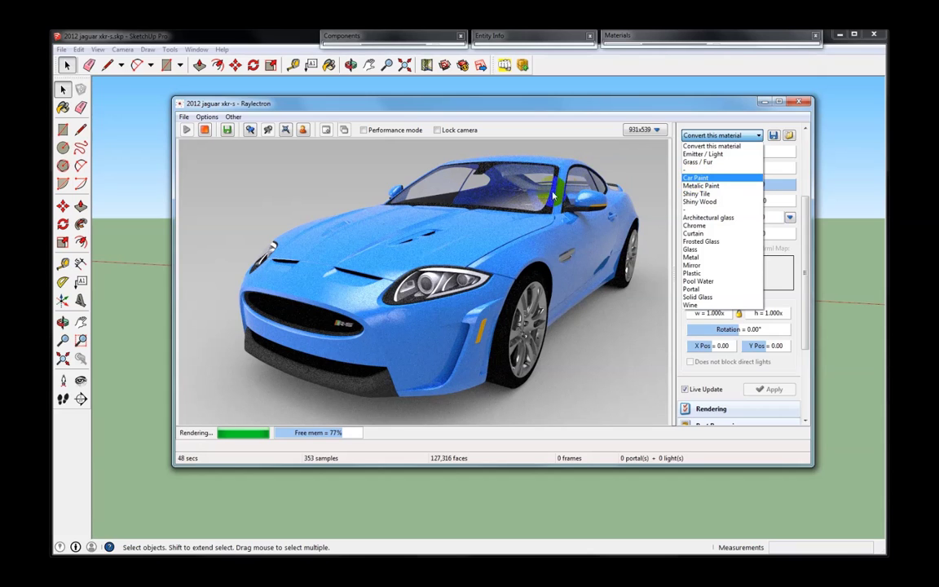
click(197, 124)
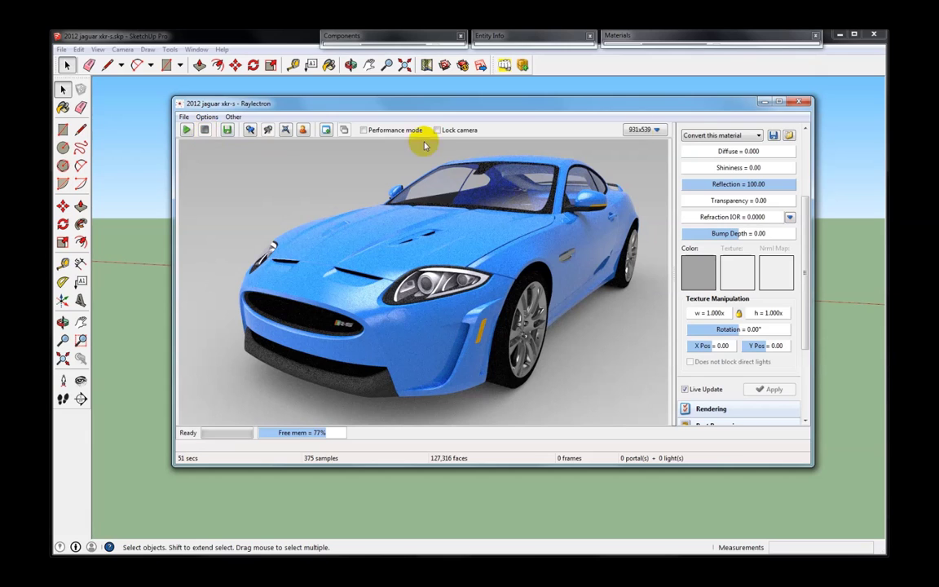
click(802, 103)
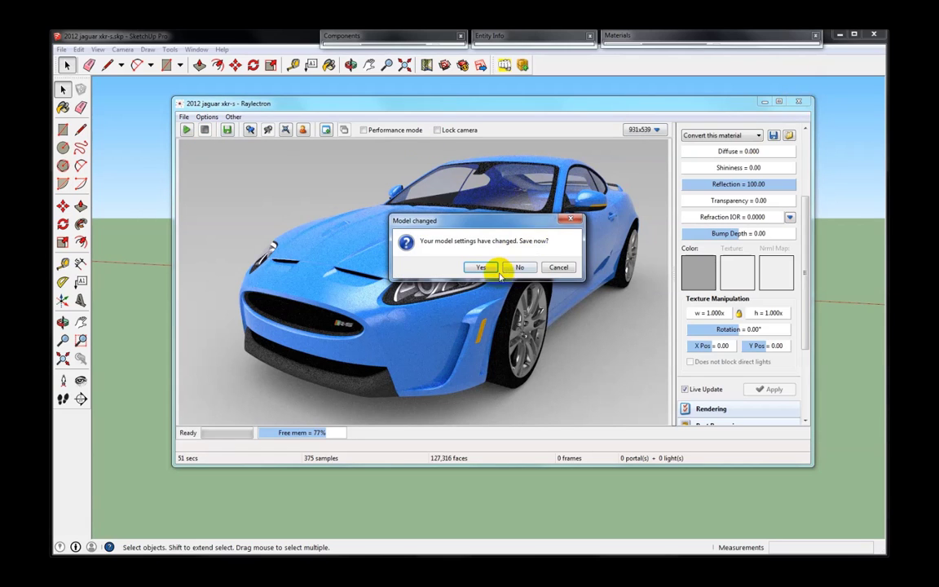
click(522, 267)
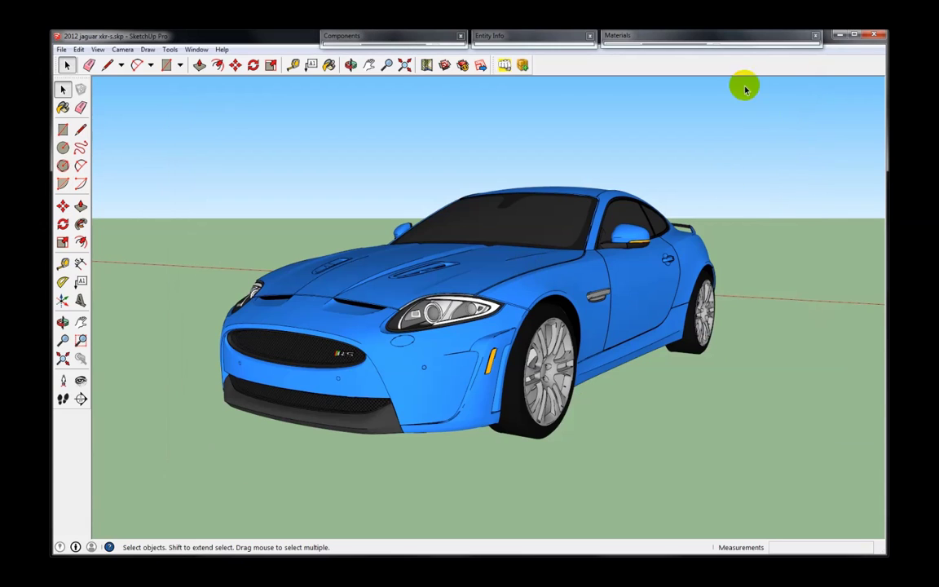
- Sample the windshield's material in the SketchUp model and rename it Glass
click(724, 36)
click(637, 105)
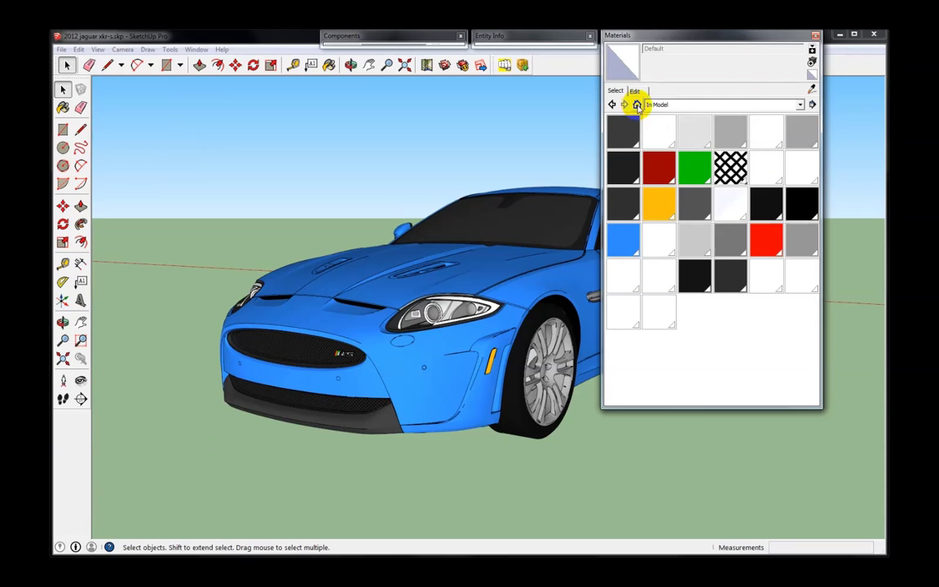
alt+click(526, 218)
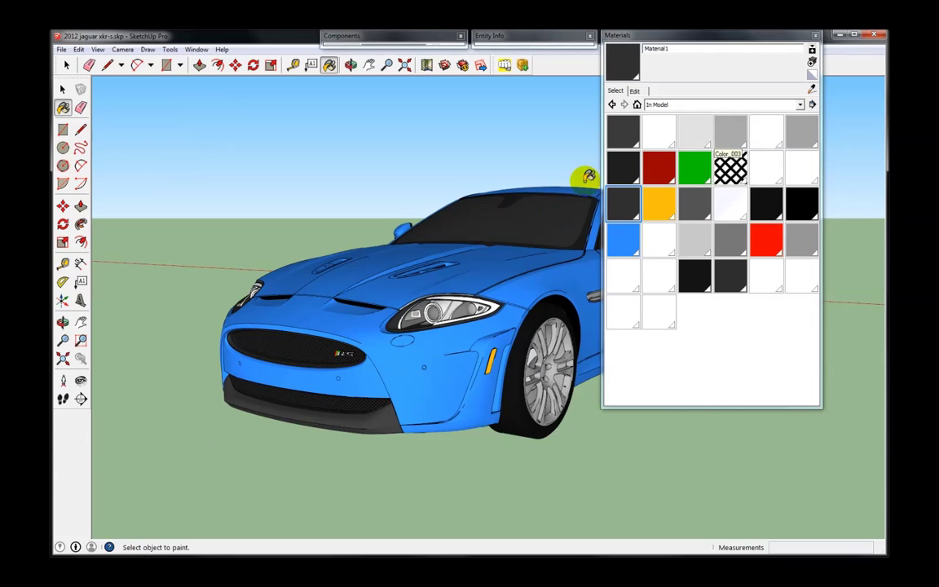
double_click(682, 50)
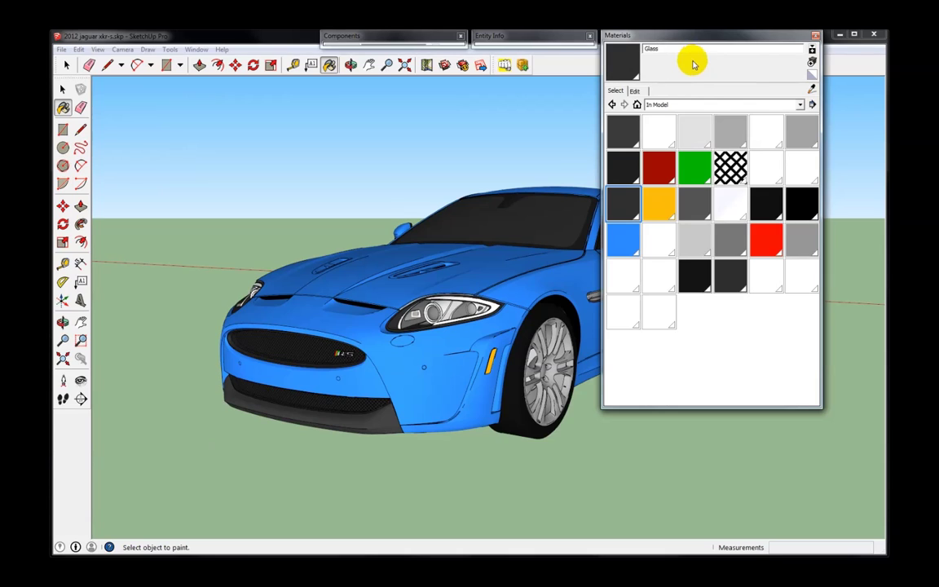
- Sample the front wheel rim's material and rename it Chrome
click(811, 88)
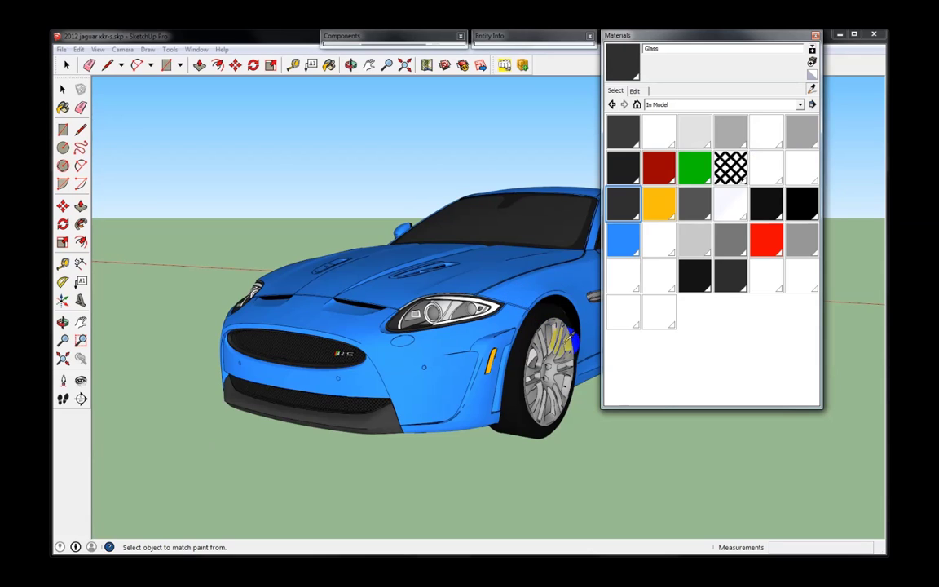
click(569, 341)
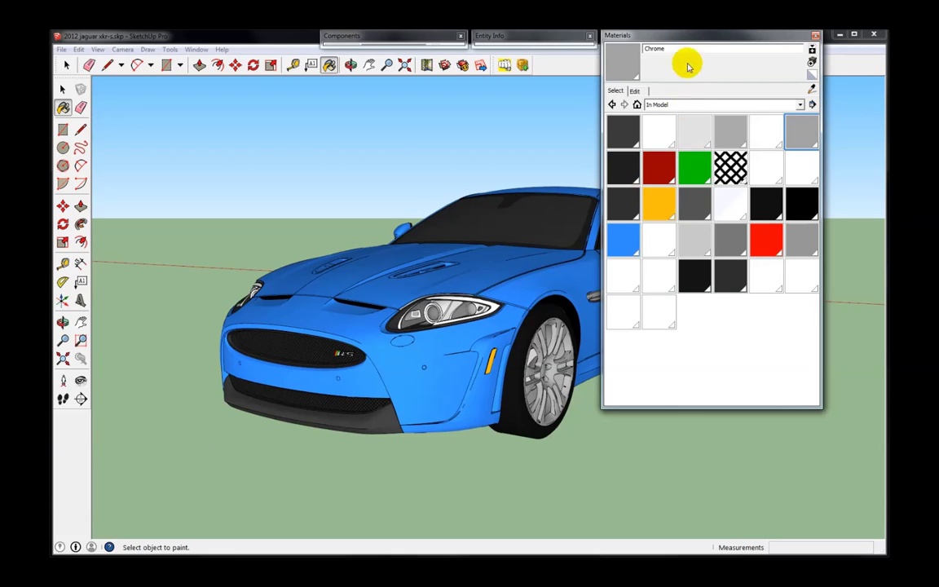
click(685, 35)
key(space)
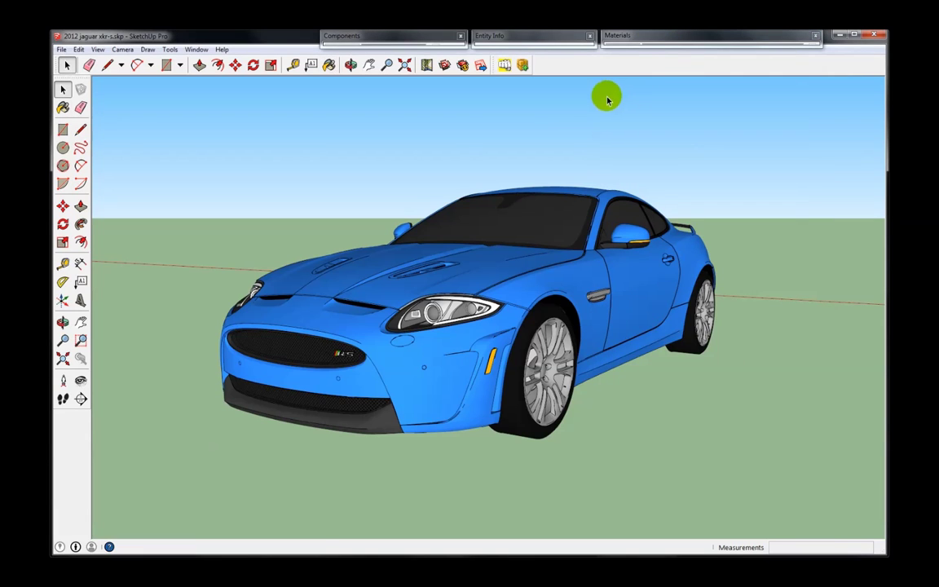
- Export the model to Raylectron as 2012 jaguar xkr-s.rof, overwriting the existing file, and start rendering a closer view of the car
click(507, 69)
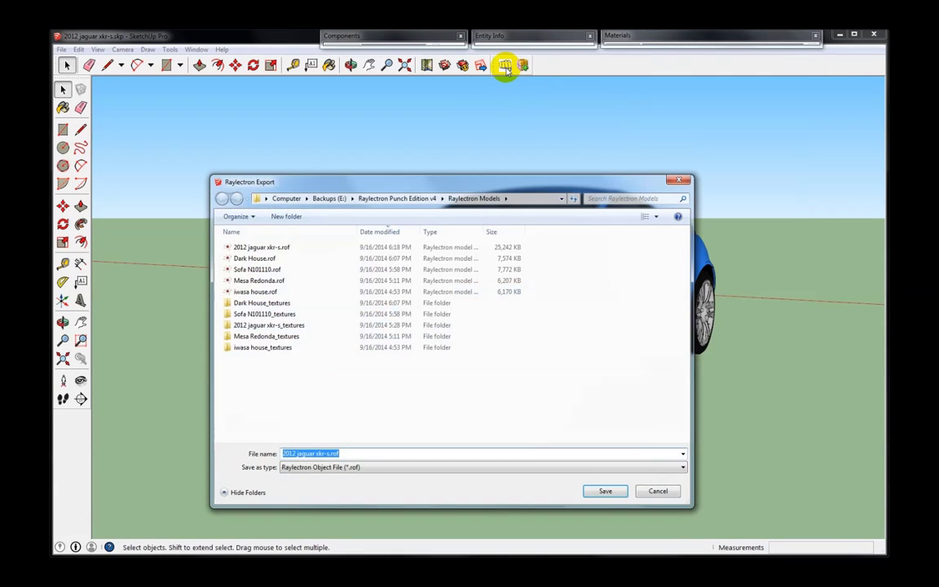
key(Return)
key(Return)
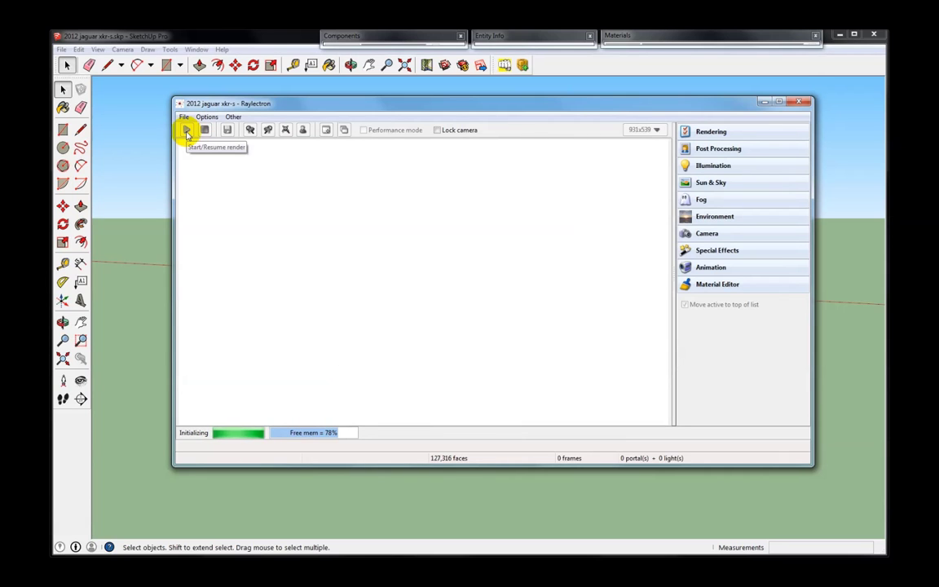
click(187, 132)
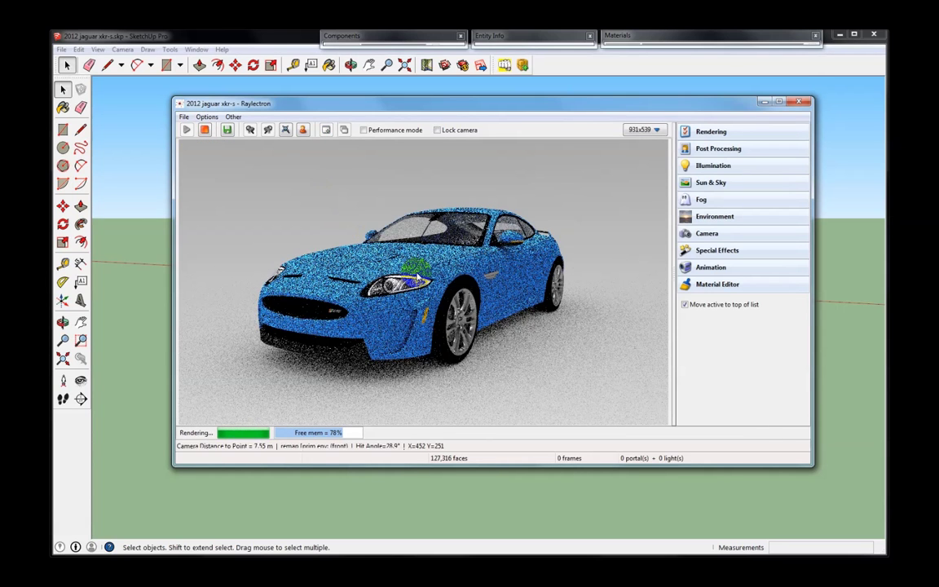
scroll(439, 255, up, 4)
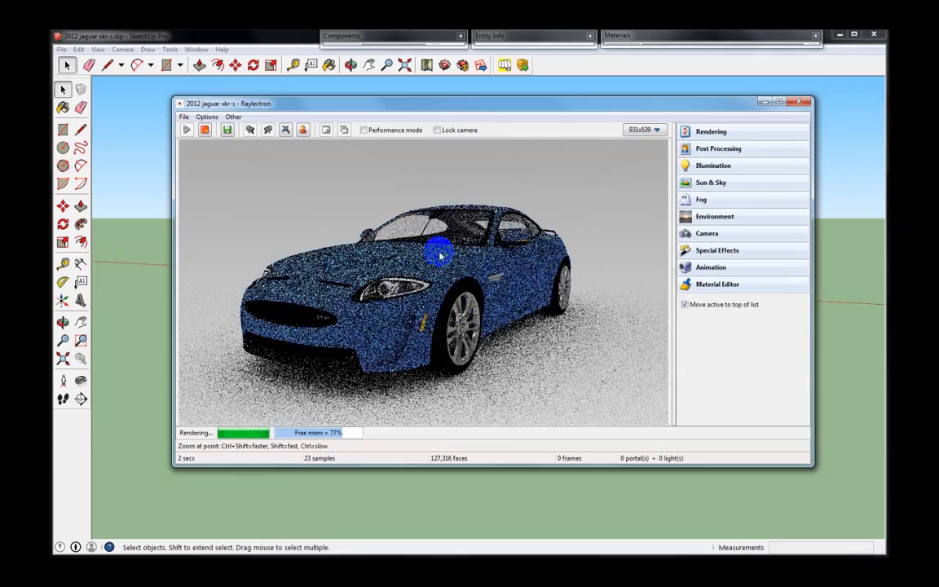
- Inspect the windshield's Glass material in the Material Editor and check the matching conversion preset
click(714, 285)
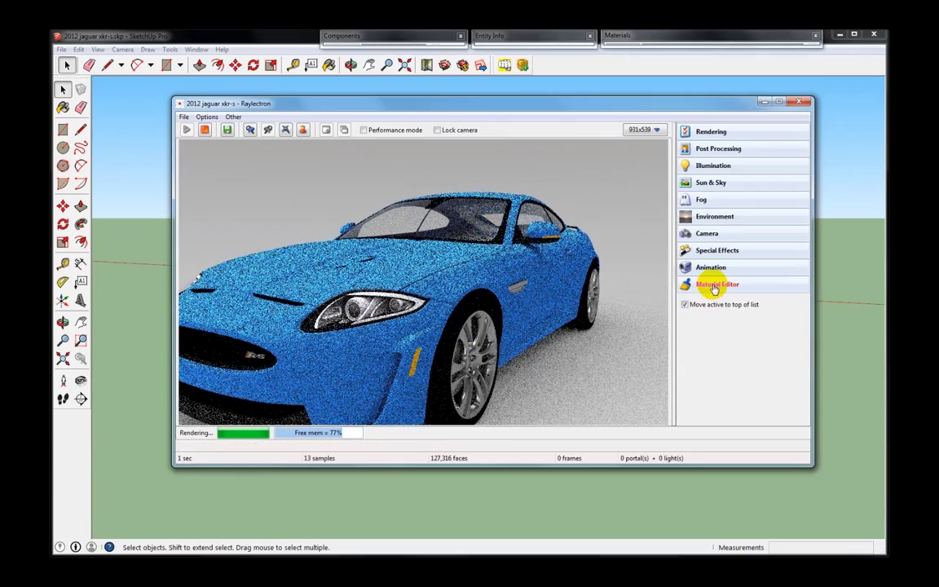
right_click(481, 231)
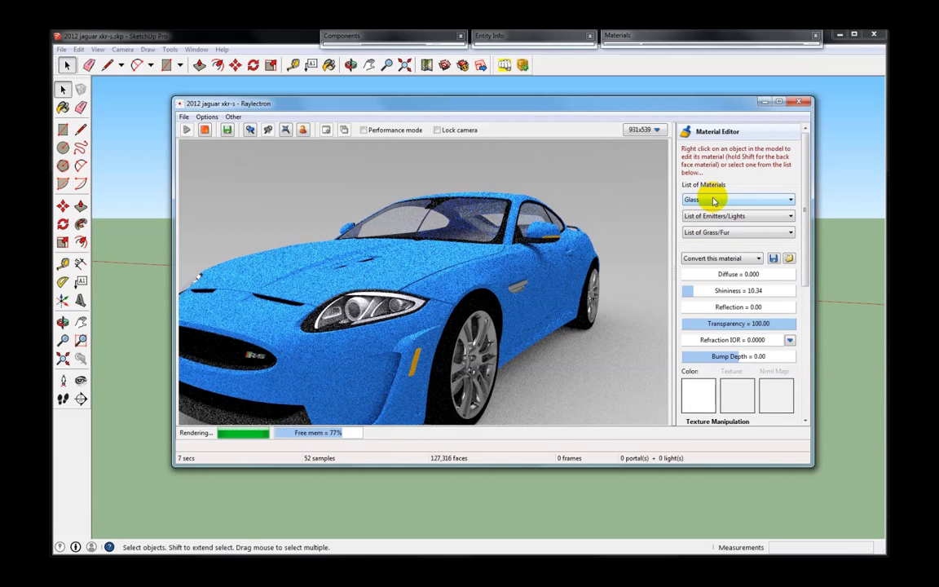
click(706, 259)
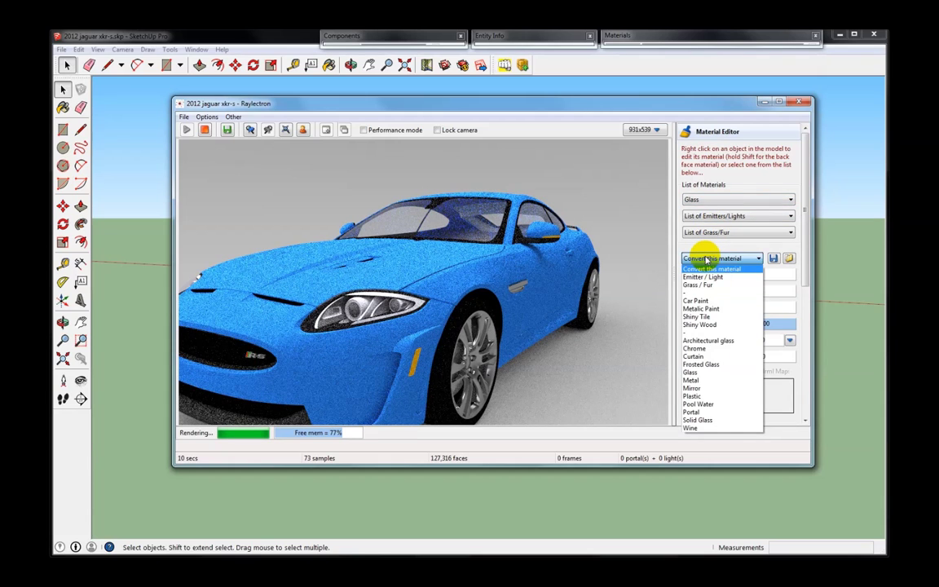
click(706, 376)
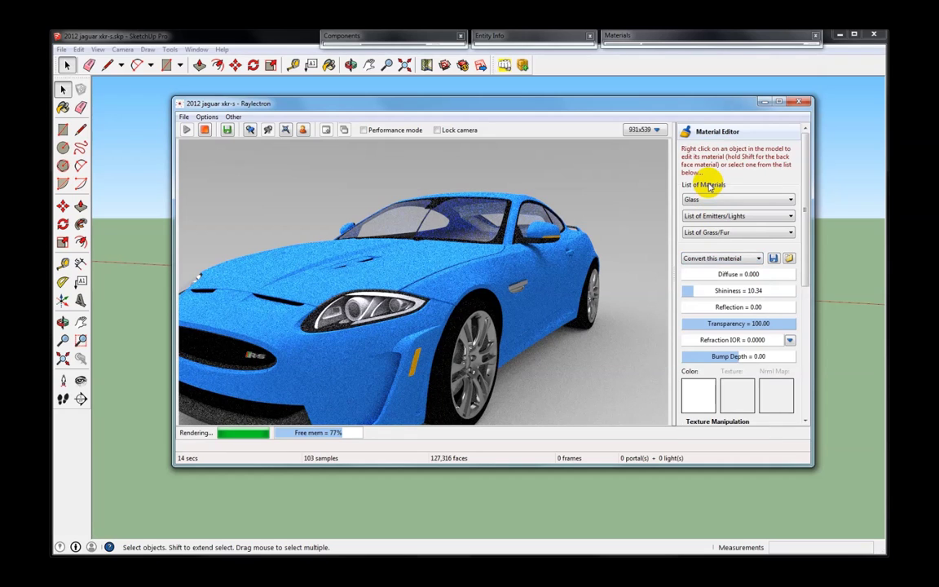
- Inspect the front wheel rim's Chrome material settings and check its conversion presets
right_click(475, 335)
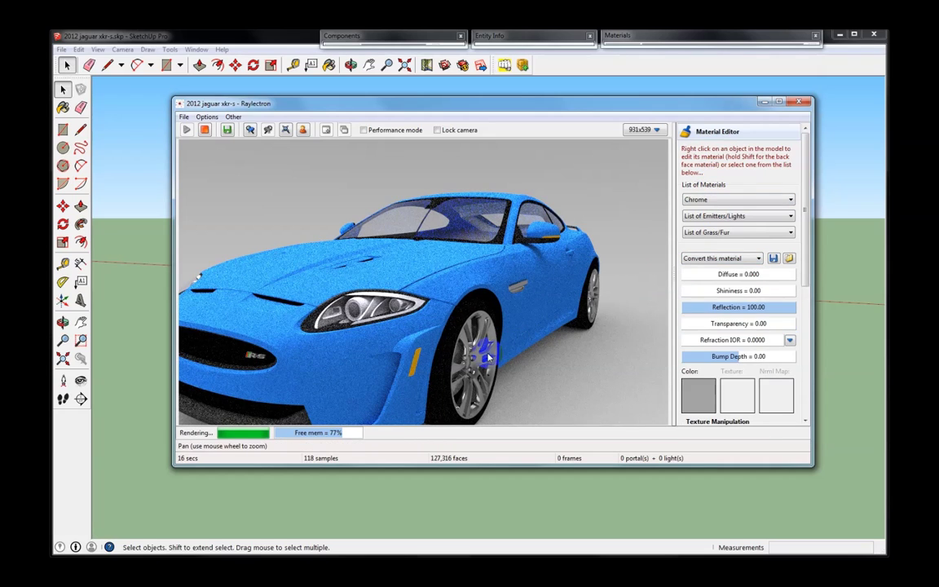
click(706, 259)
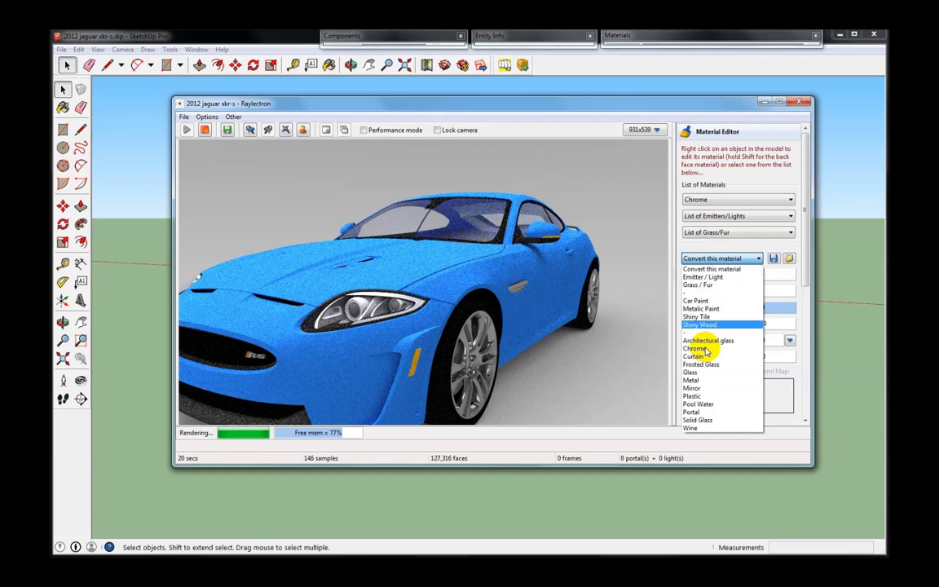
click(730, 248)
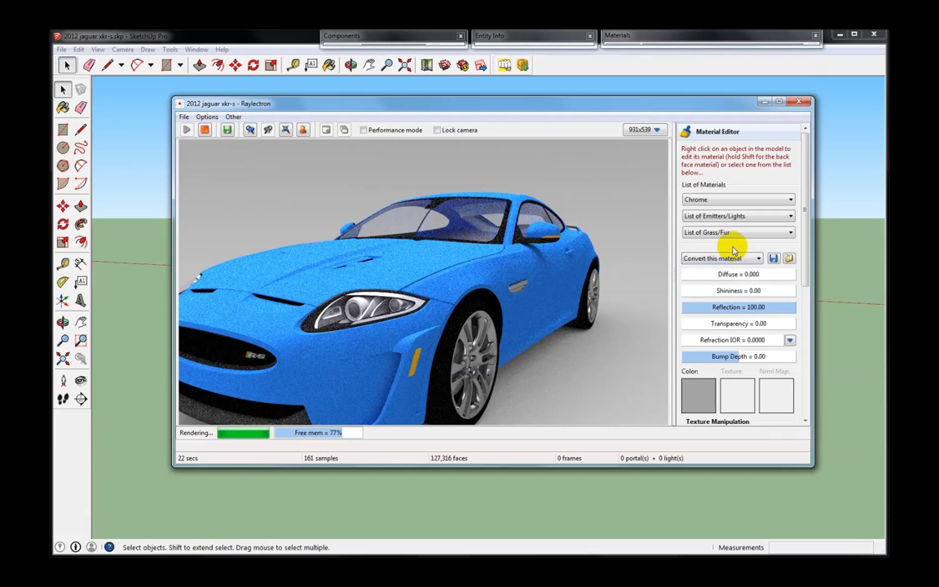
- Select the blue car body material and look through the available conversion presets
right_click(554, 288)
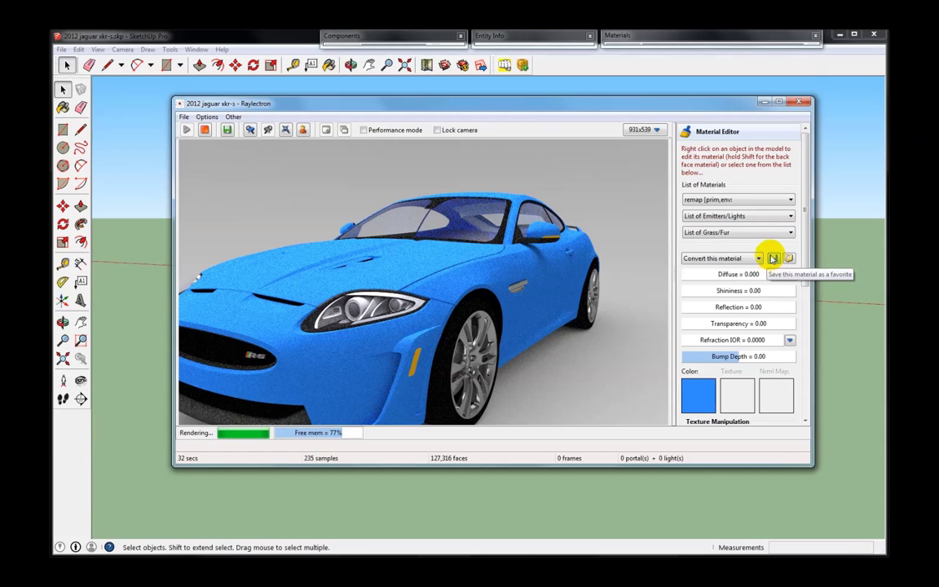
click(726, 261)
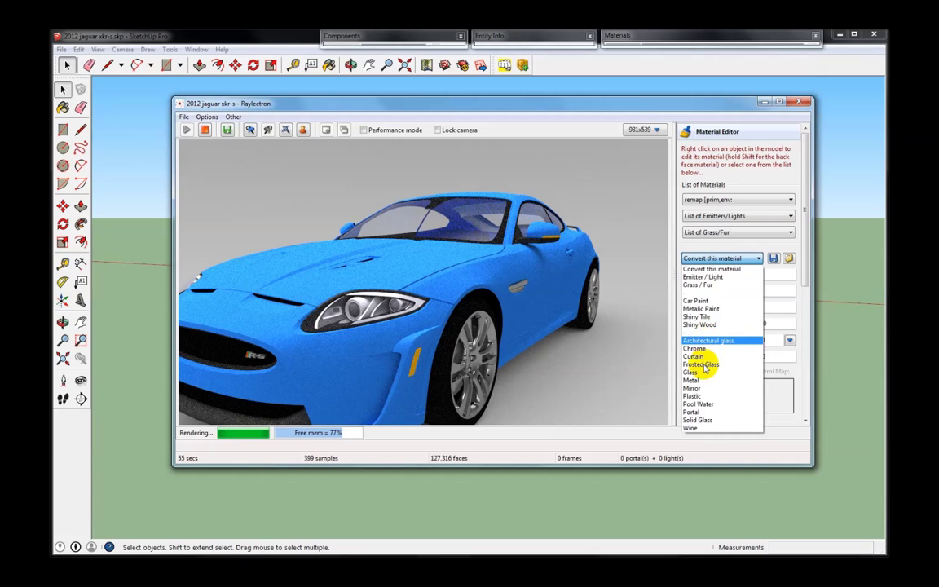
click(721, 405)
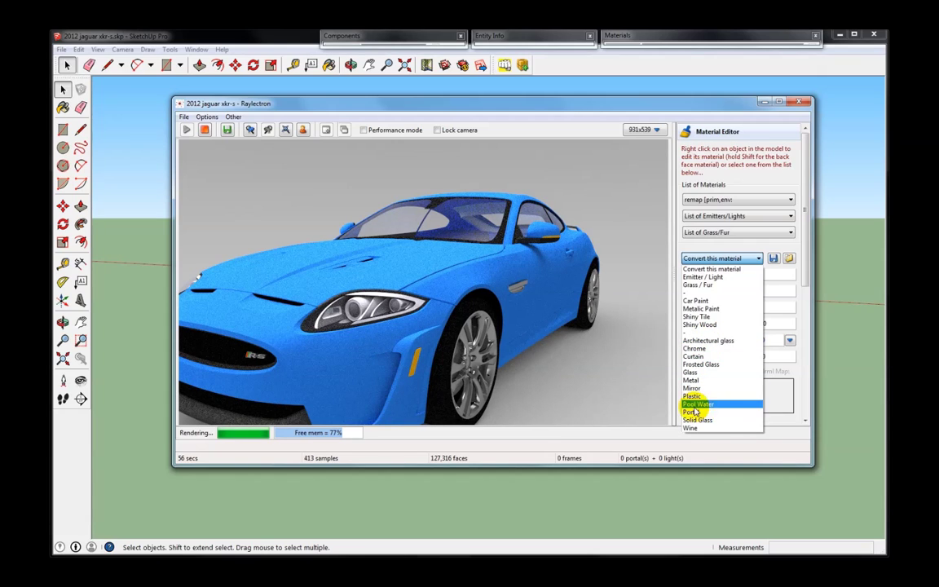
- With live update off, set the body material's color to mauve (RGB 159, 112, 147) and apply it to the render
right_click(536, 293)
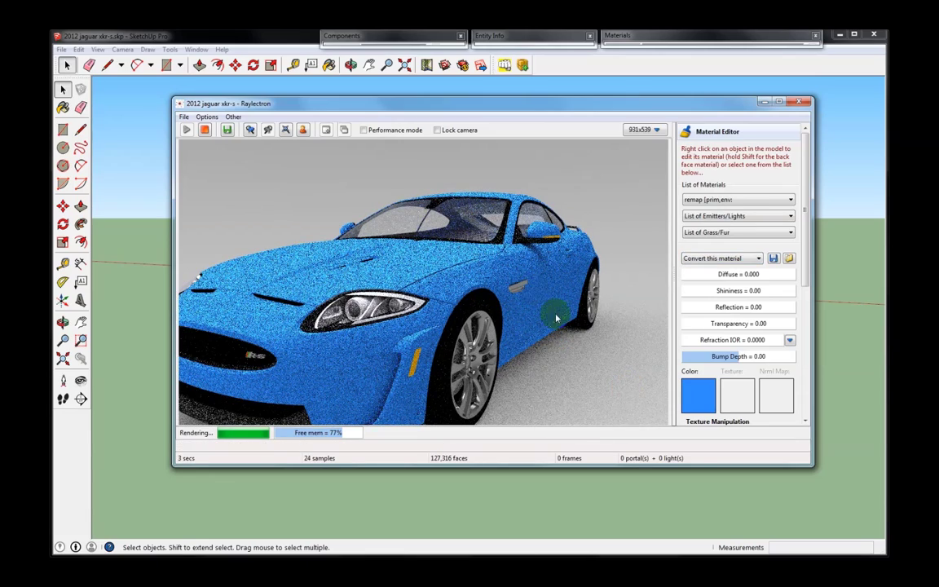
drag(803, 281, 797, 320)
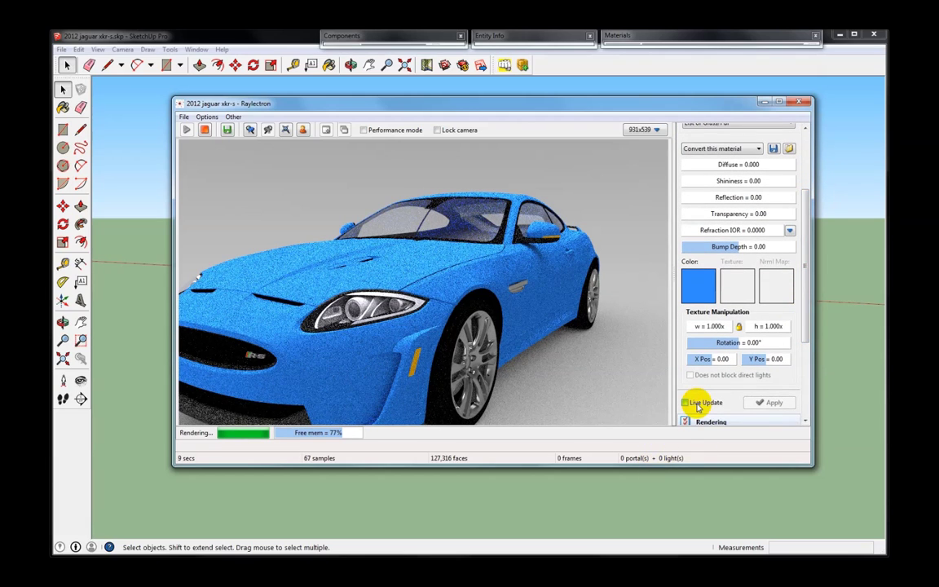
click(701, 287)
drag(549, 208, 549, 78)
drag(503, 129, 470, 140)
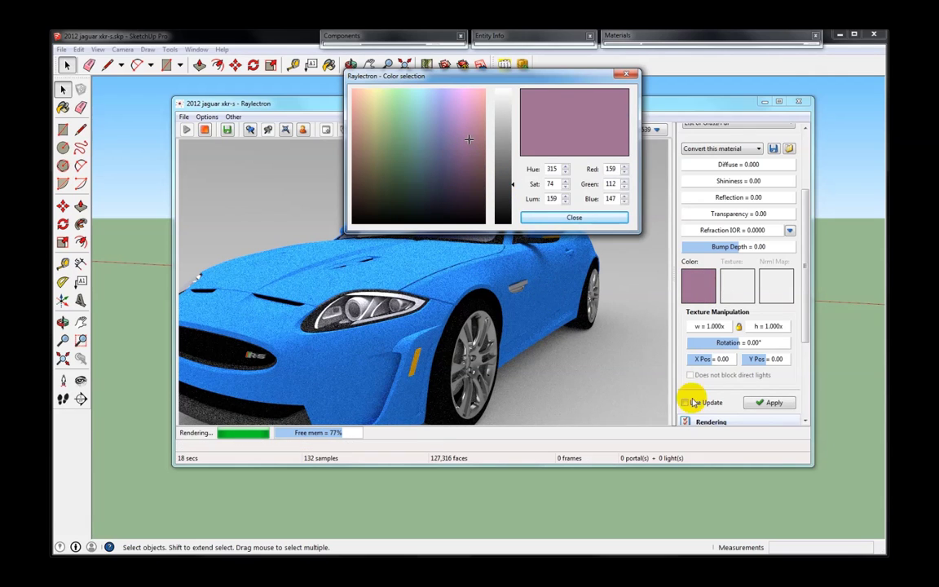
click(766, 403)
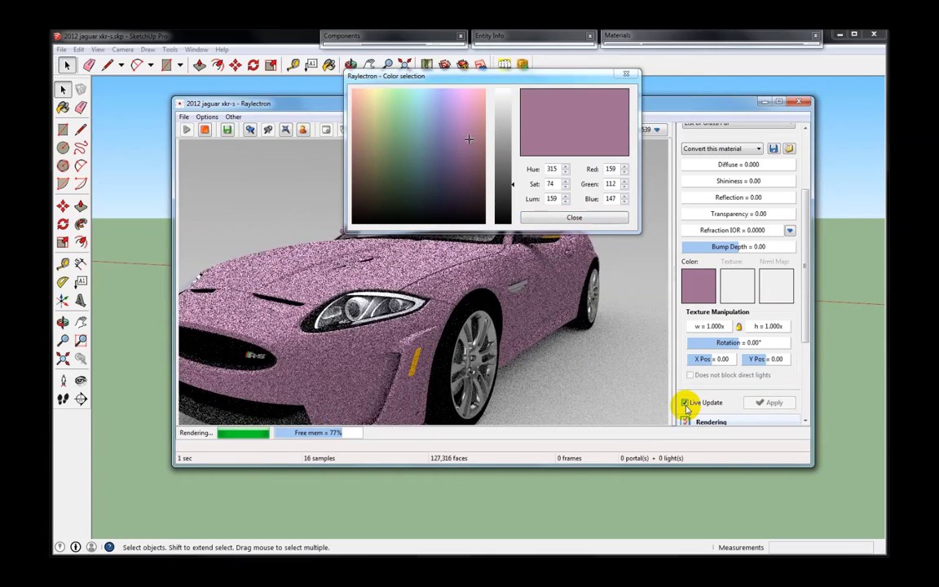
- Turn live update back on, try several body colors and settle on tan (RGB 179, 161, 127)
click(389, 146)
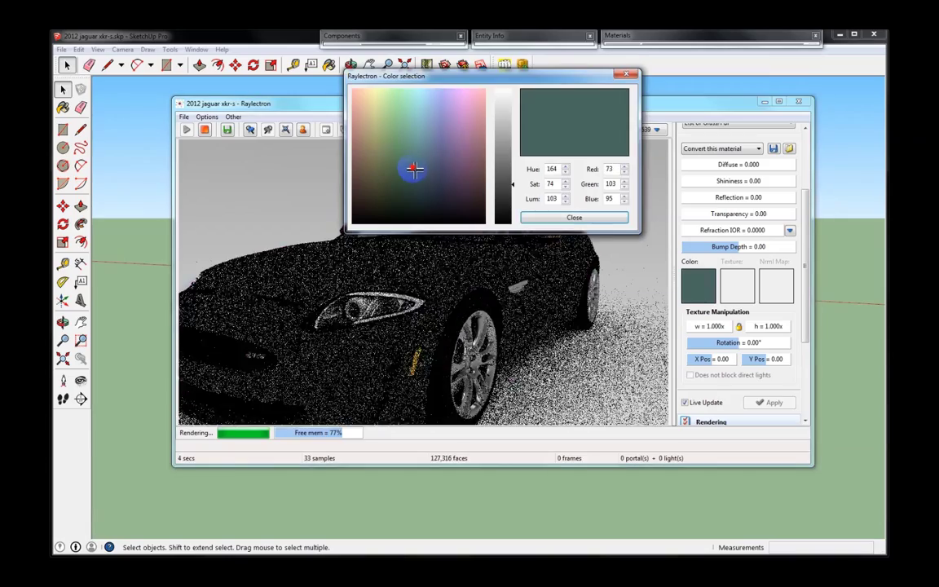
click(370, 130)
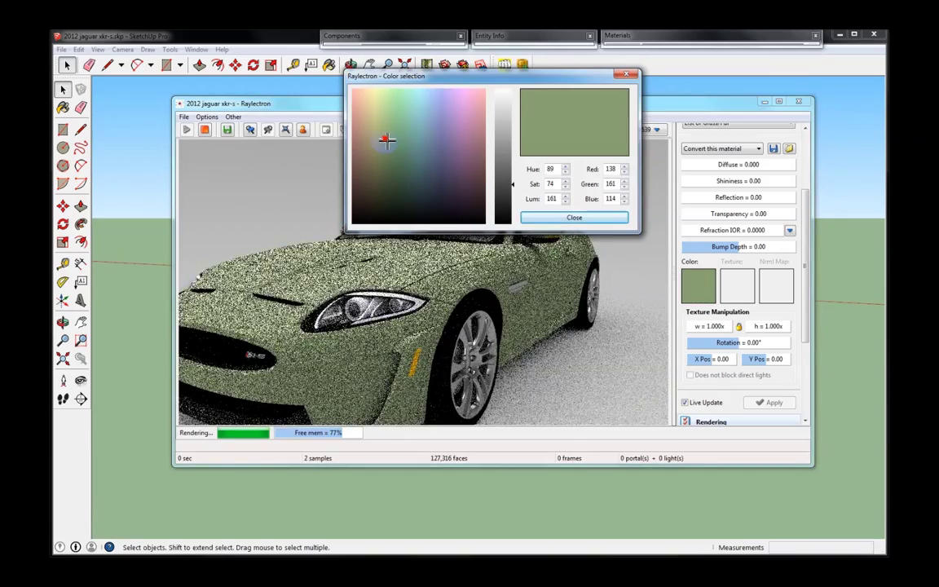
click(367, 129)
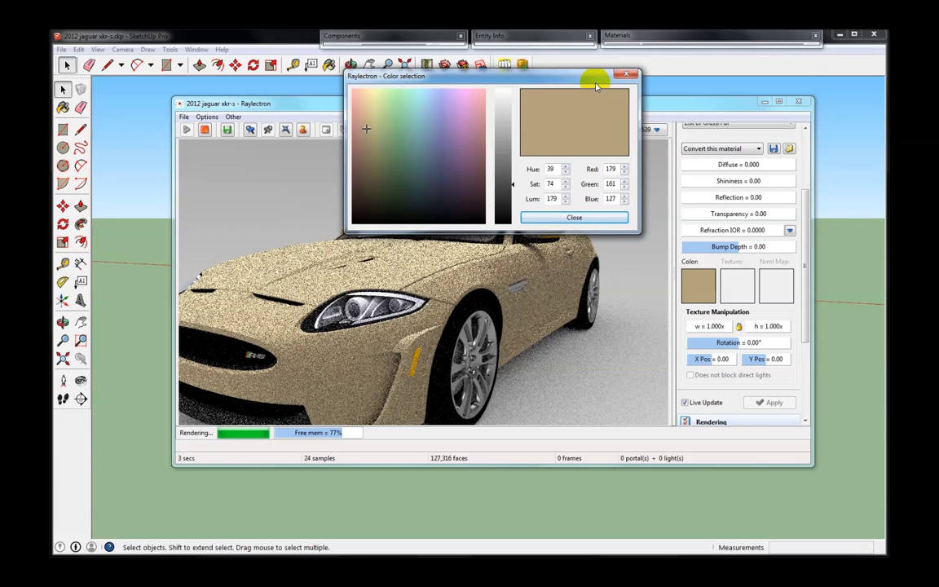
drag(594, 84, 599, 45)
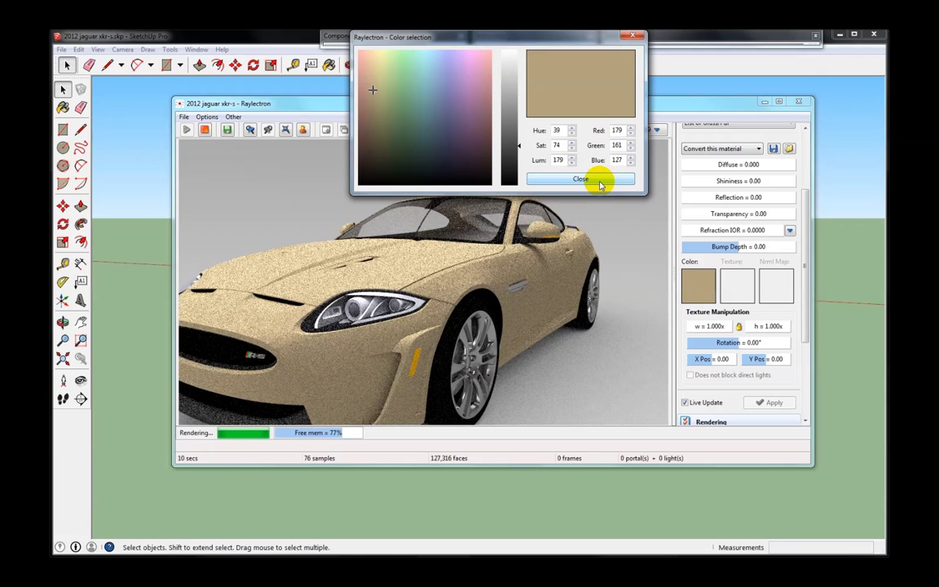
click(599, 180)
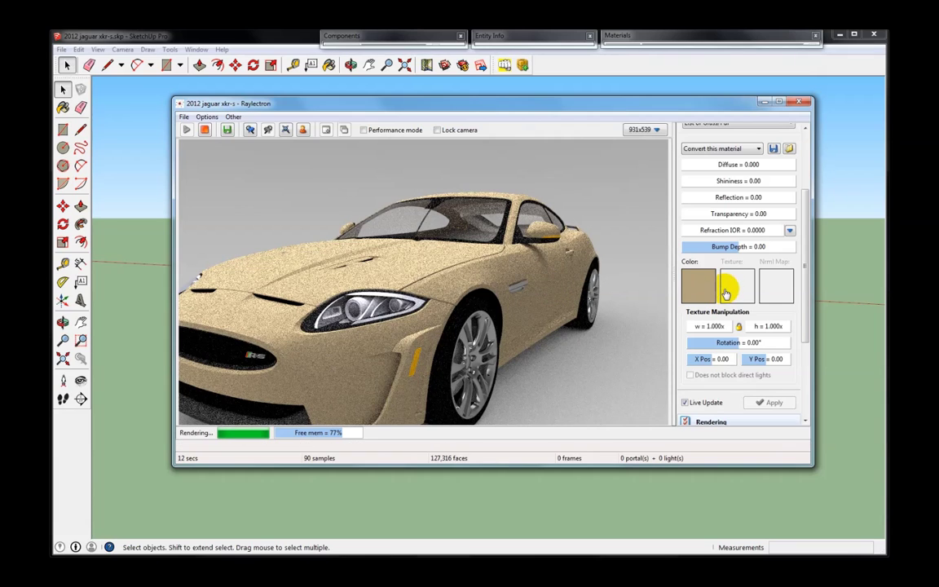
- Select the headlight glass material, look through its conversion presets and set its shininess to 10
click(375, 306)
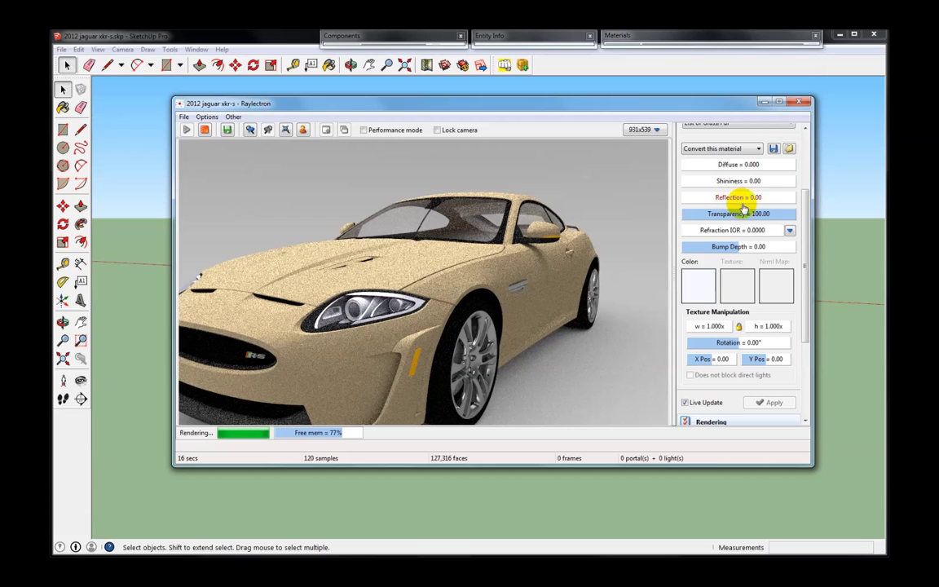
click(712, 148)
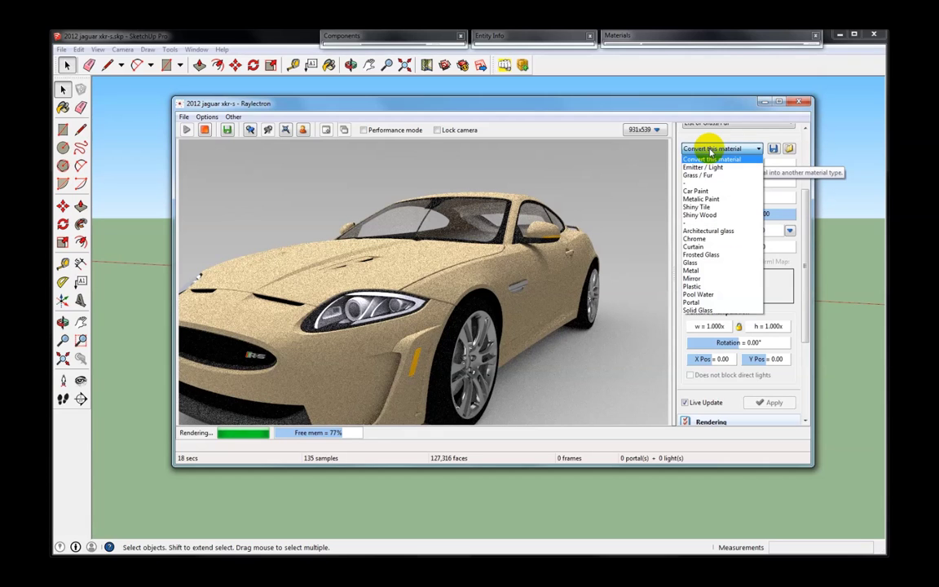
click(713, 149)
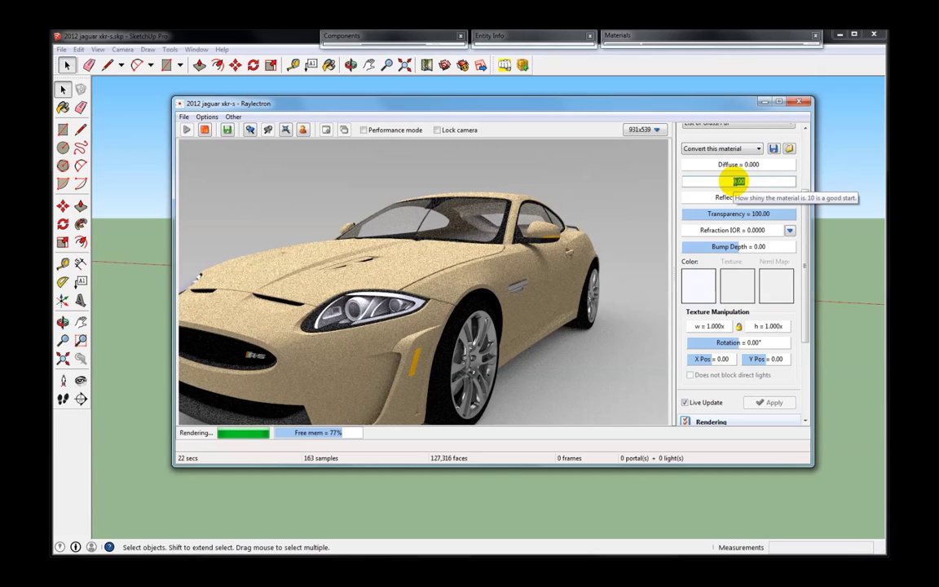
text(10)
key(Return)
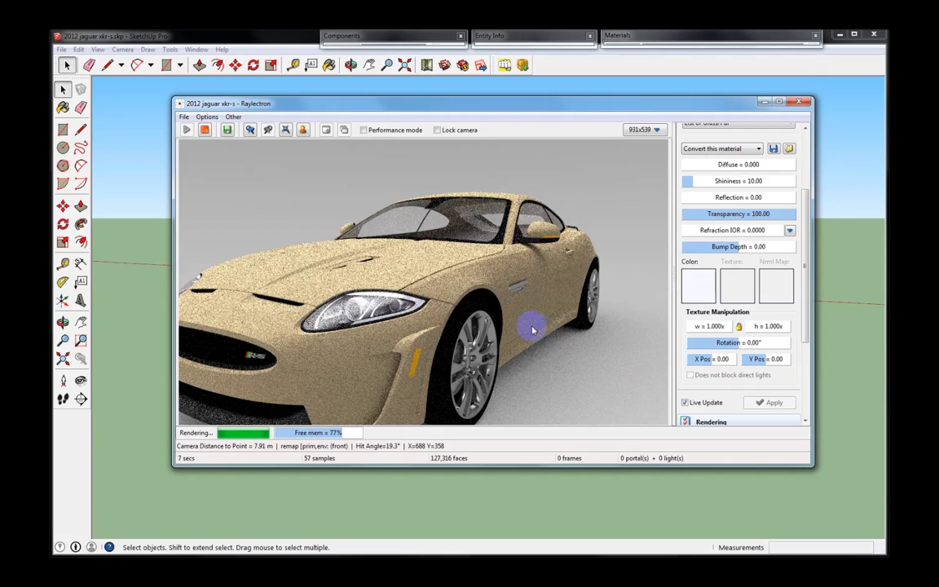
- Select the car body material and load 333-diffuse.jpg from the Normal Maps folder as its texture
click(440, 263)
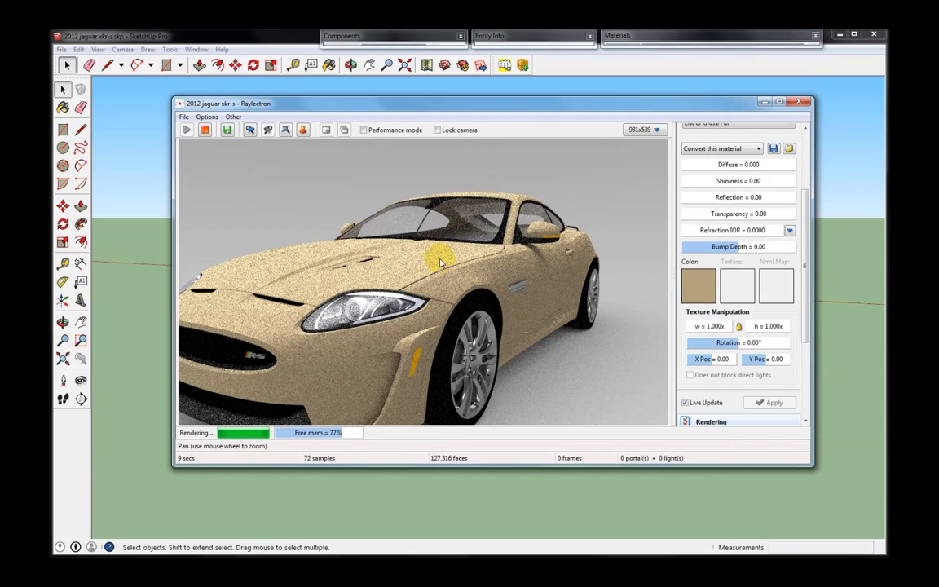
click(744, 290)
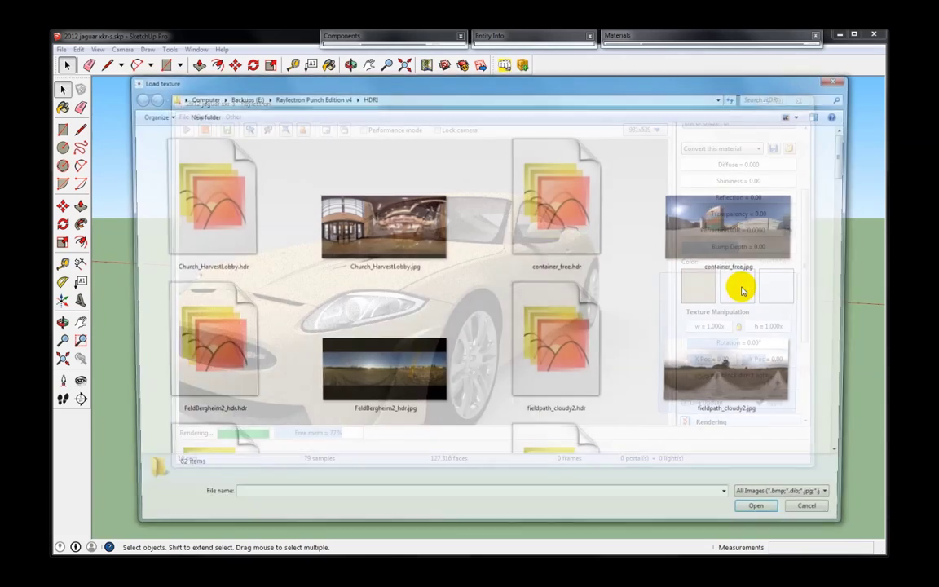
click(840, 77)
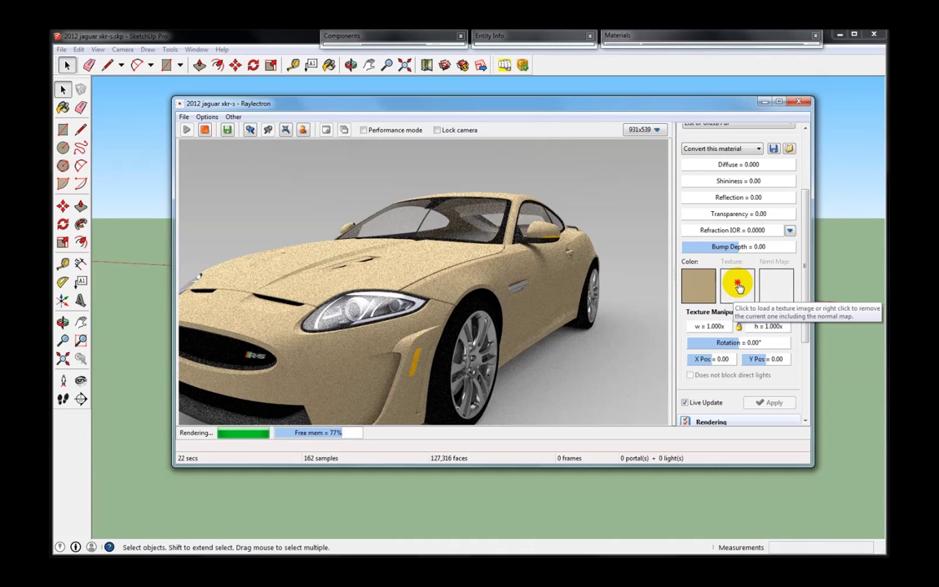
click(738, 286)
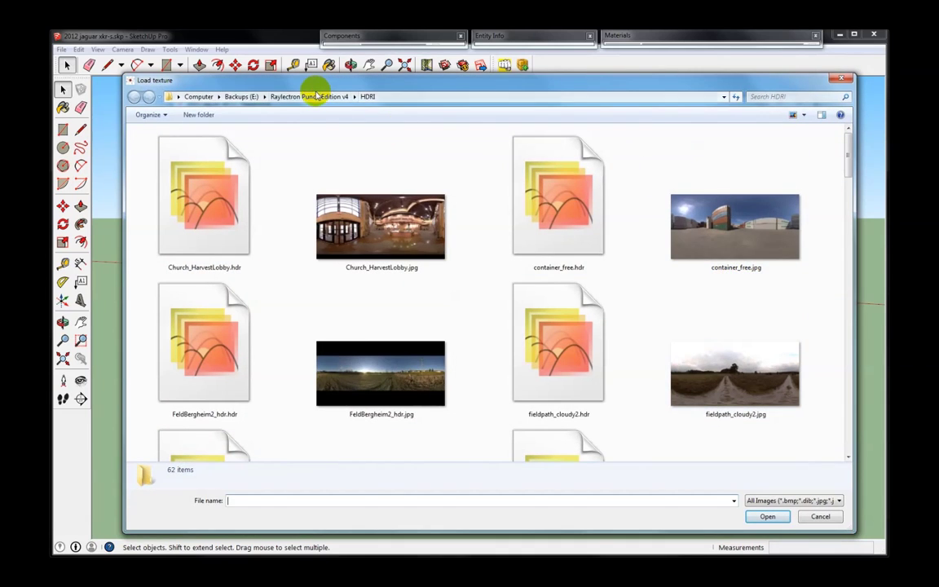
click(316, 96)
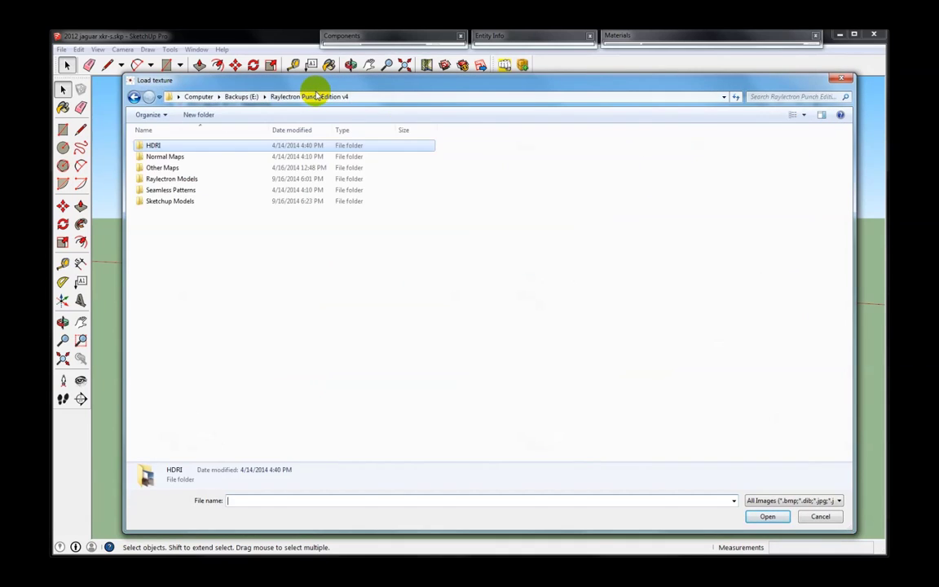
double_click(175, 156)
click(171, 160)
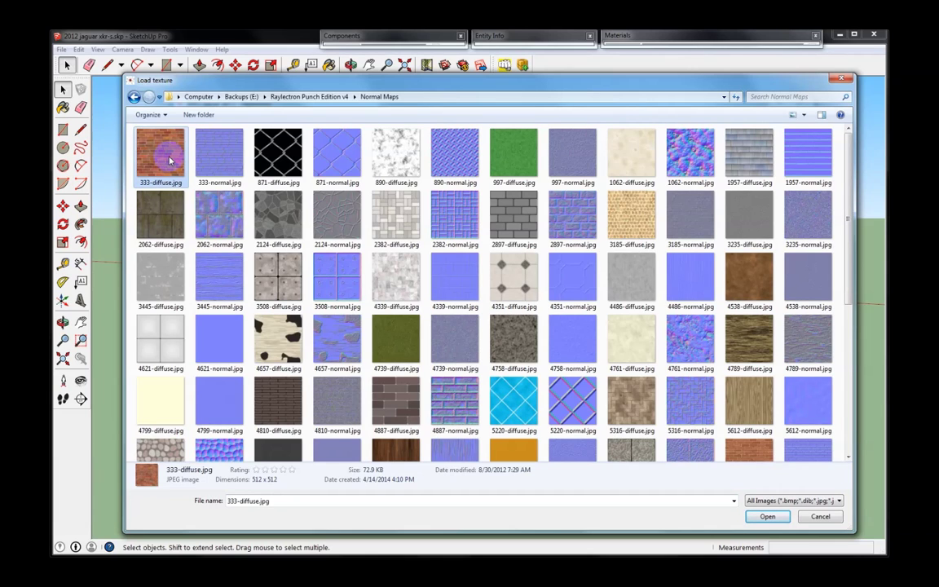
click(766, 519)
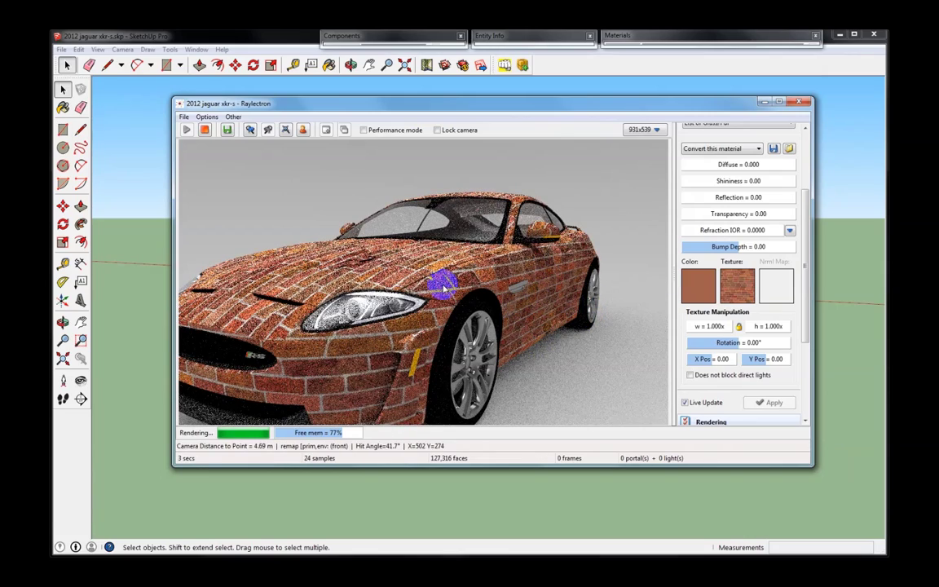
- Load the matching 333-normal.jpg as the body material's normal map, enlarging the file thumbnails to compare it with the brick image
drag(507, 294, 556, 275)
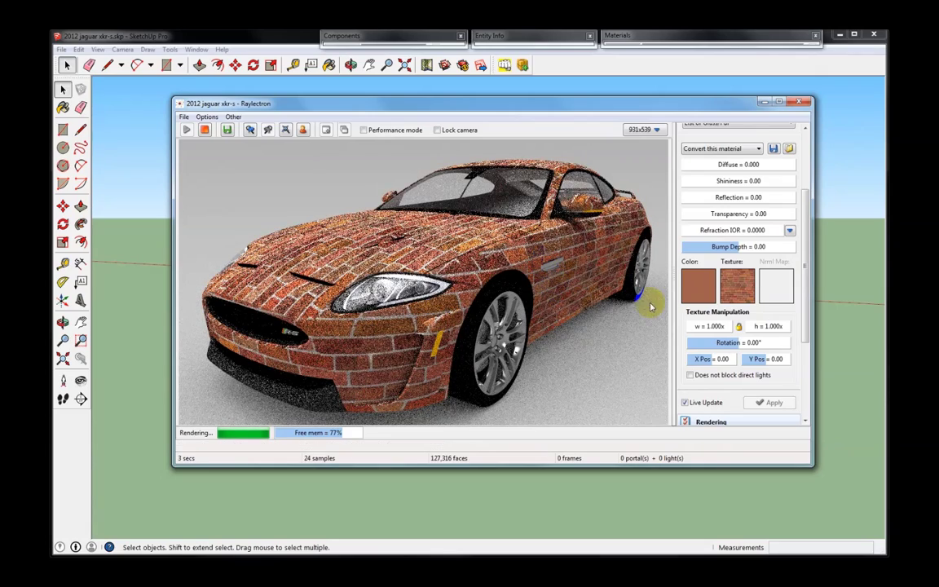
click(769, 288)
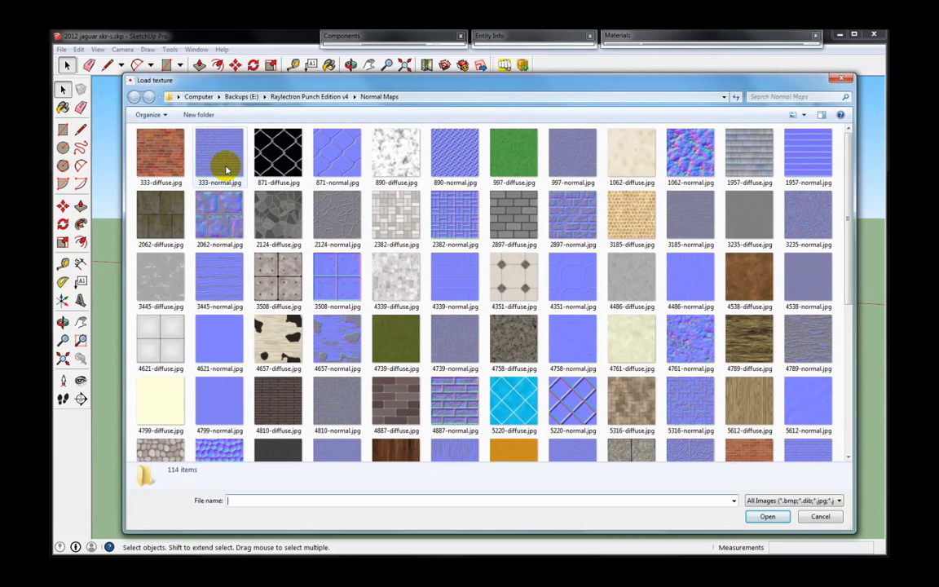
click(226, 170)
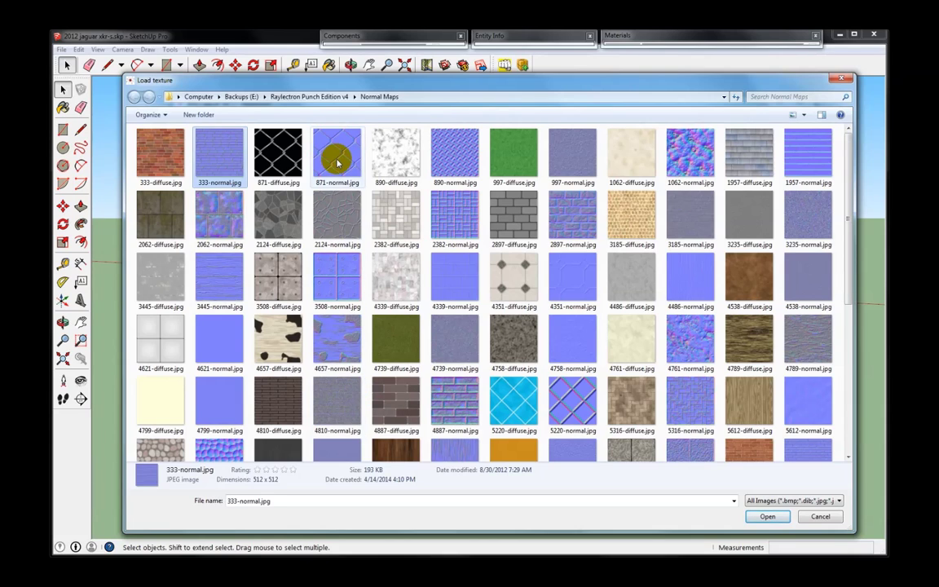
click(219, 161)
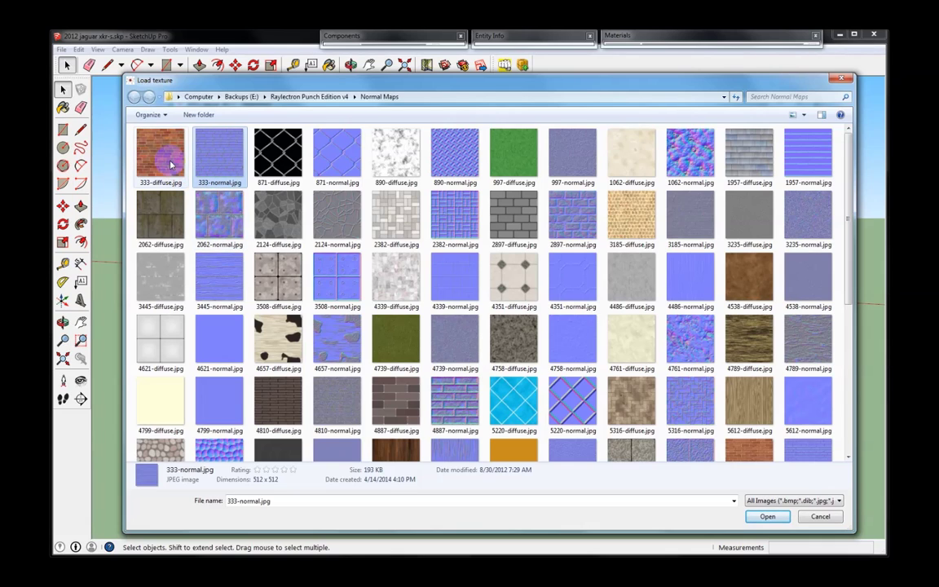
click(805, 117)
click(824, 92)
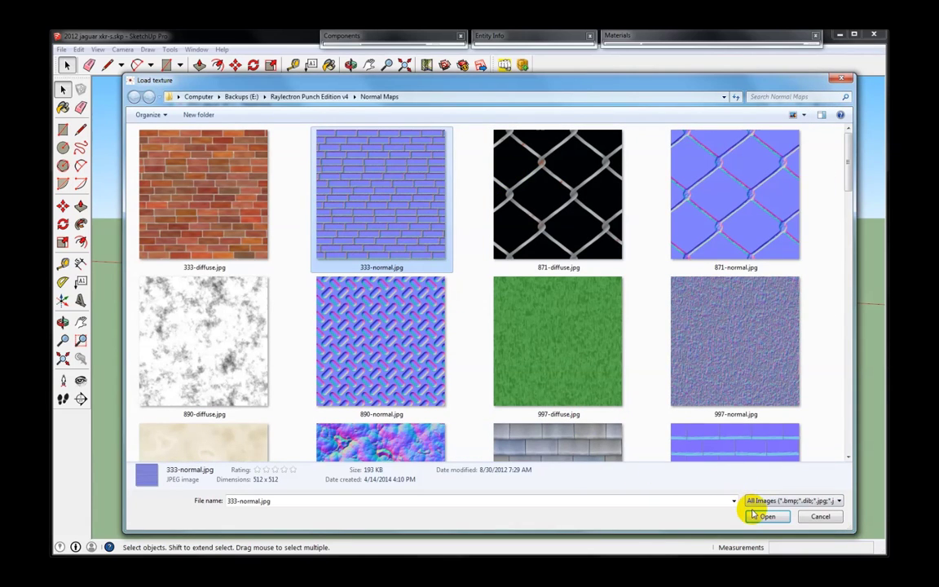
drag(413, 80, 383, 56)
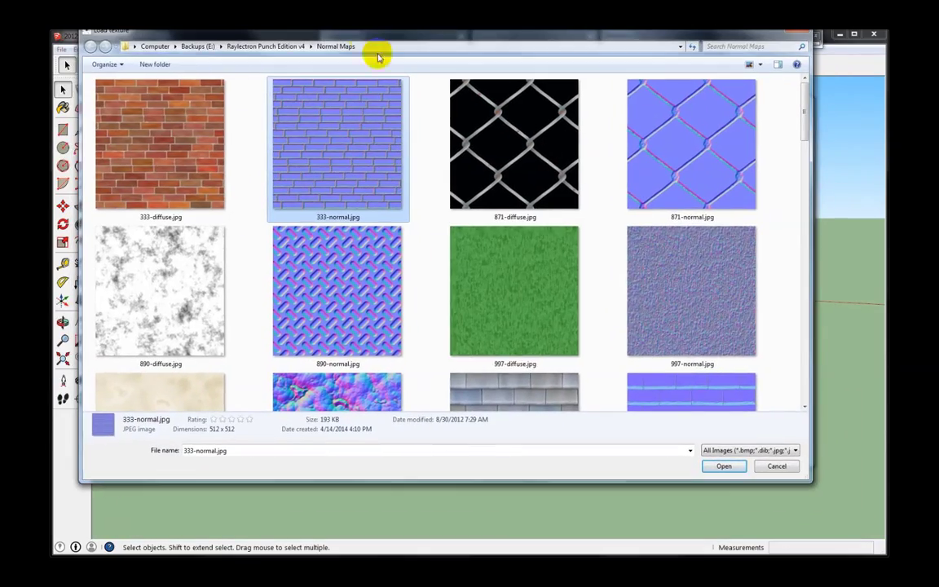
click(723, 466)
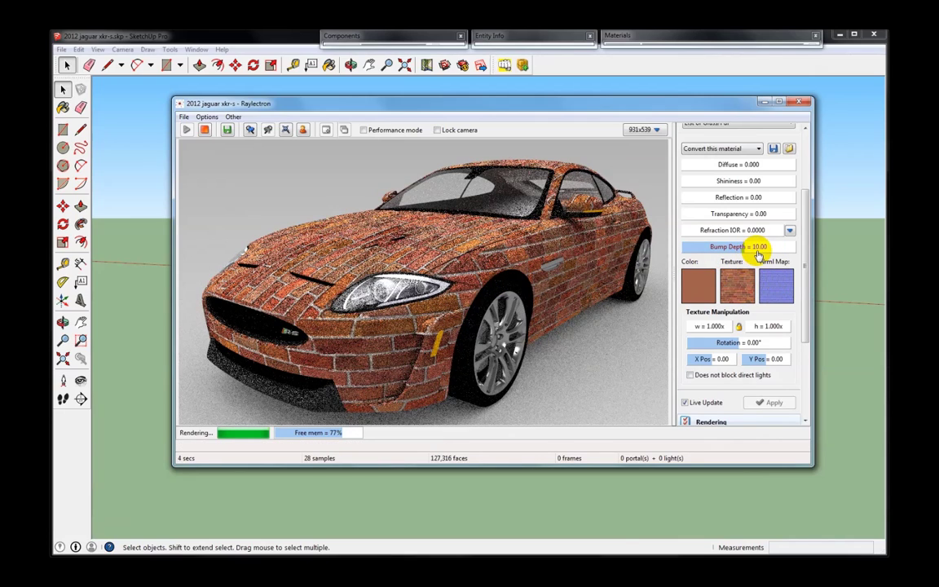
- Set the brick body material's bump depth to 50 and examine the relief in the render
click(759, 251)
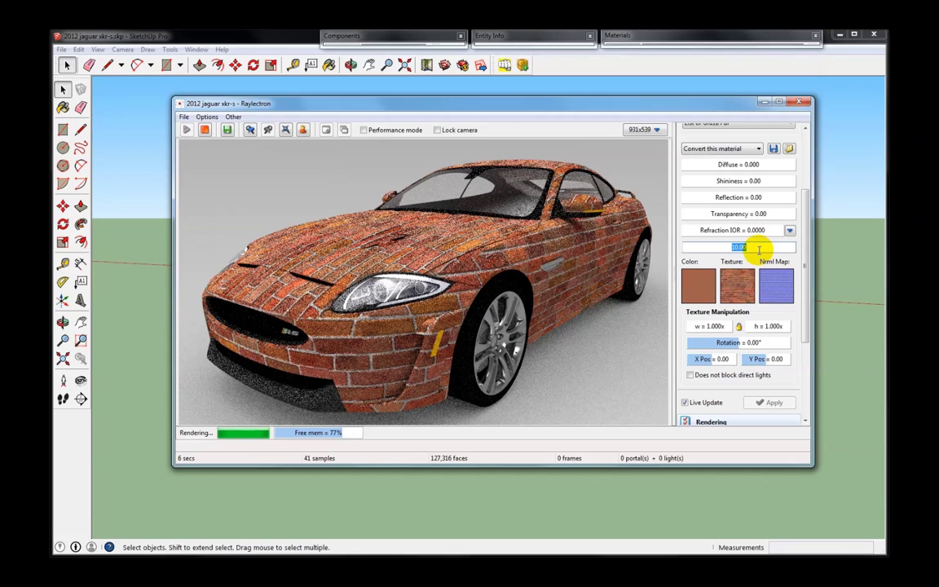
key(Escape)
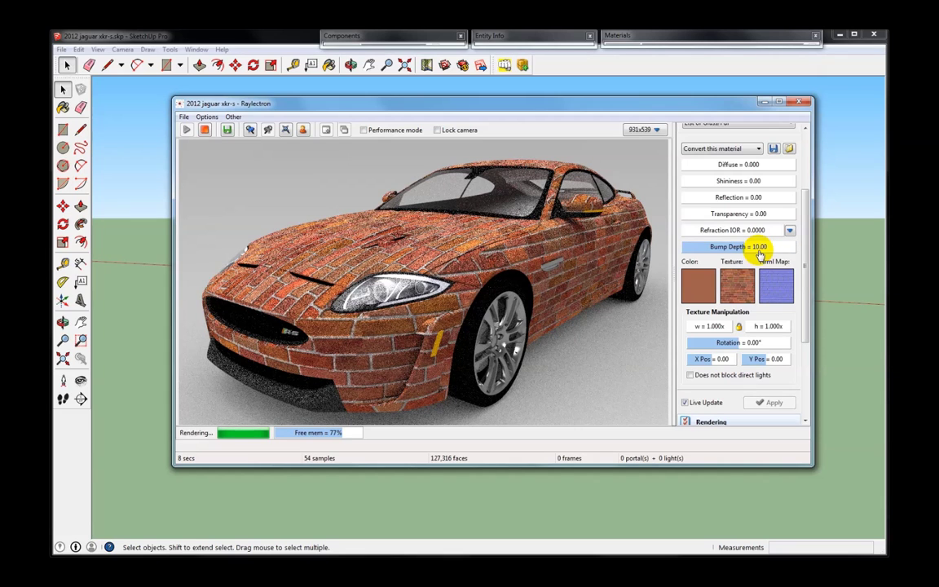
click(759, 251)
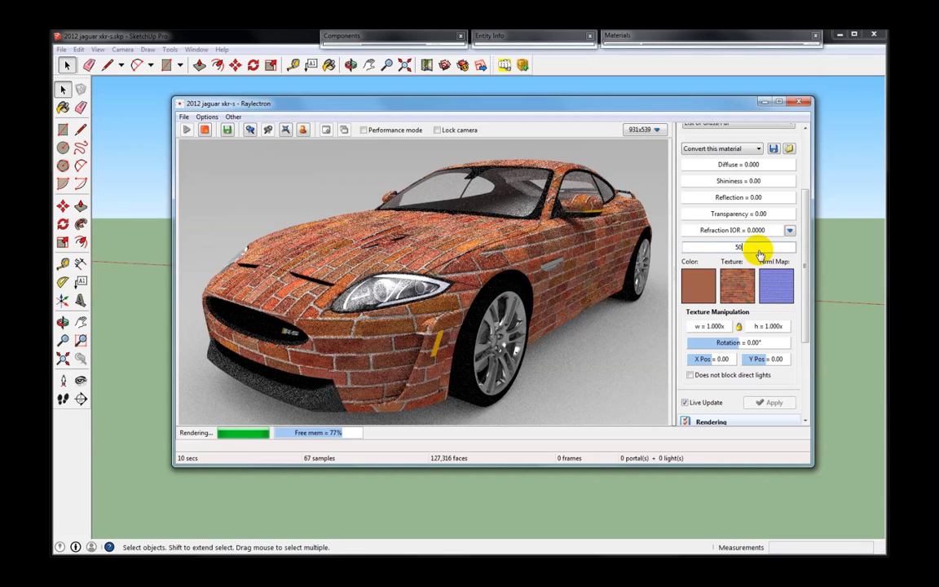
text(50)
key(Return)
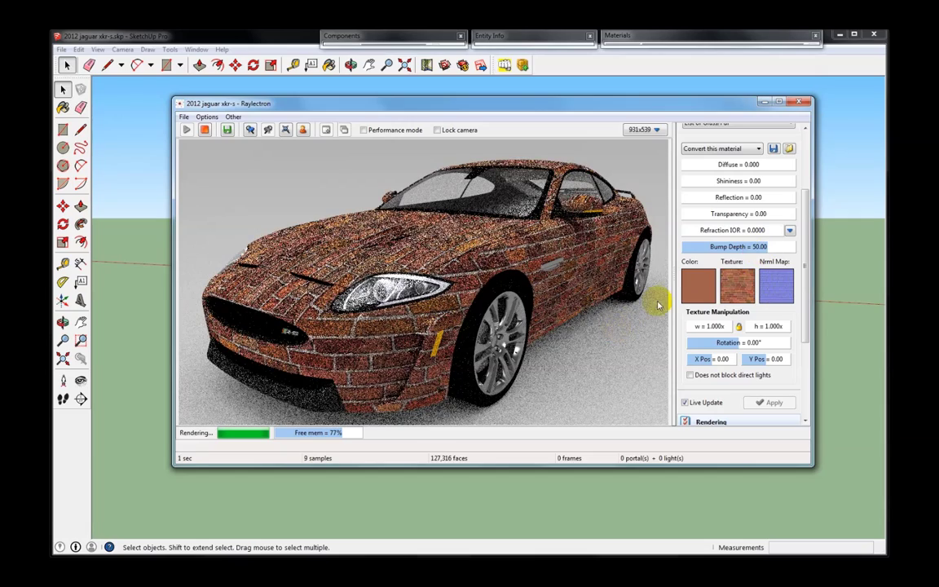
drag(411, 336, 461, 263)
drag(388, 253, 387, 253)
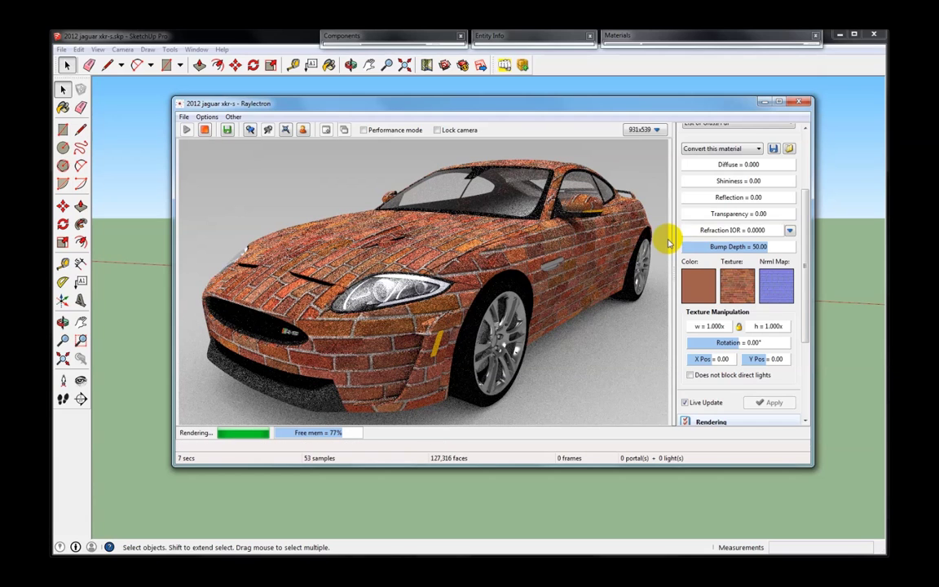
- Try a bump depth of 0 on the brick body material, and finish with a depth of -50
click(731, 248)
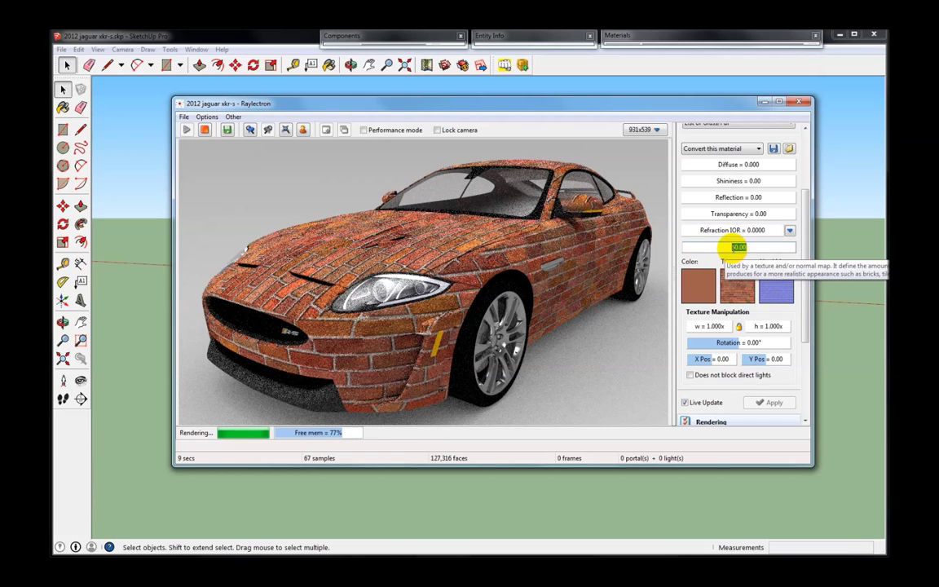
drag(544, 282, 545, 282)
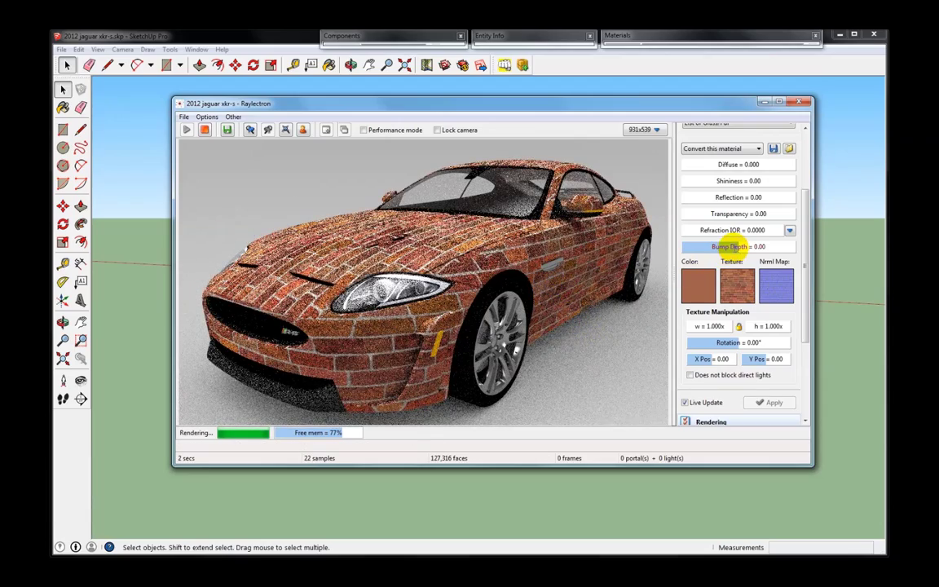
double_click(733, 248)
text(-50)
key(Return)
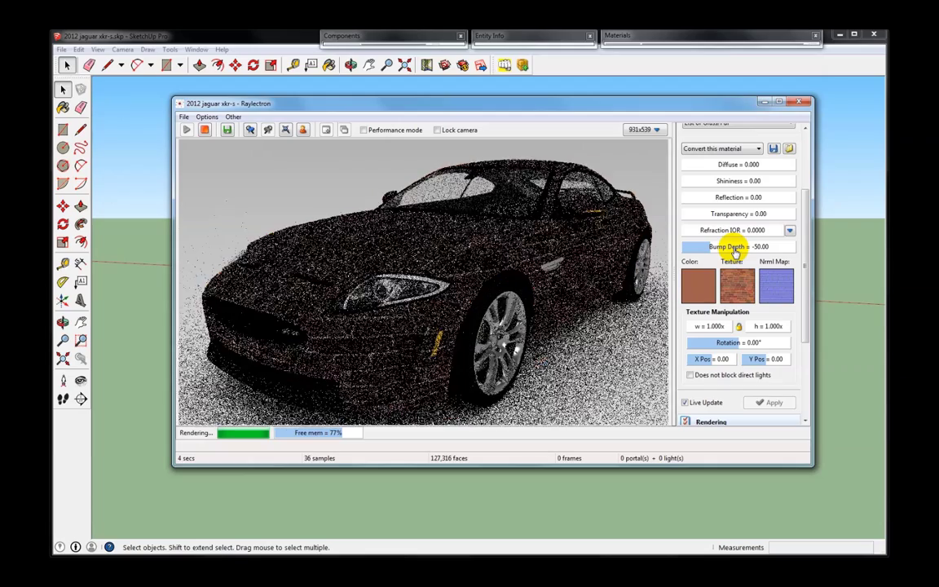
click(606, 279)
click(500, 265)
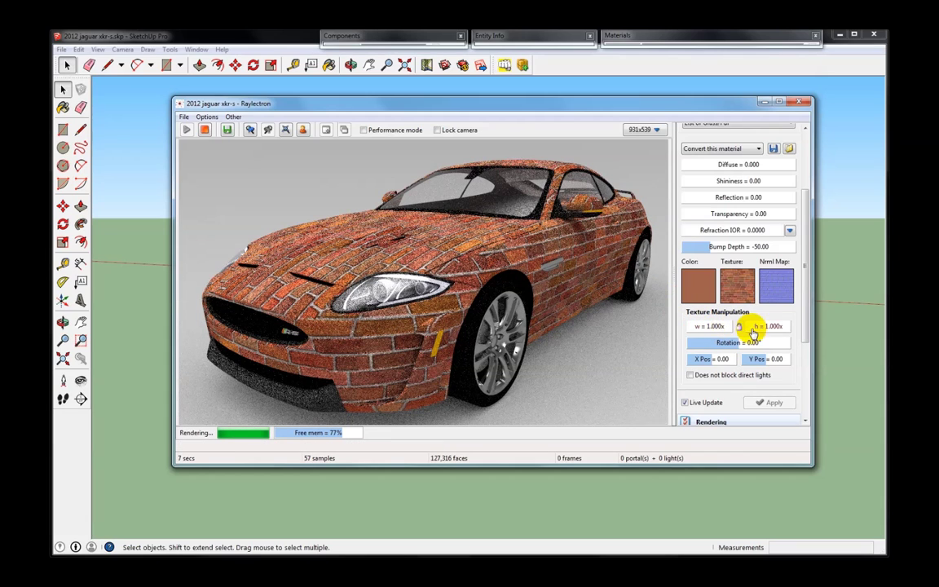
- Scale the brick texture's linked width and height to 0.4x
drag(709, 329, 711, 327)
double_click(710, 326)
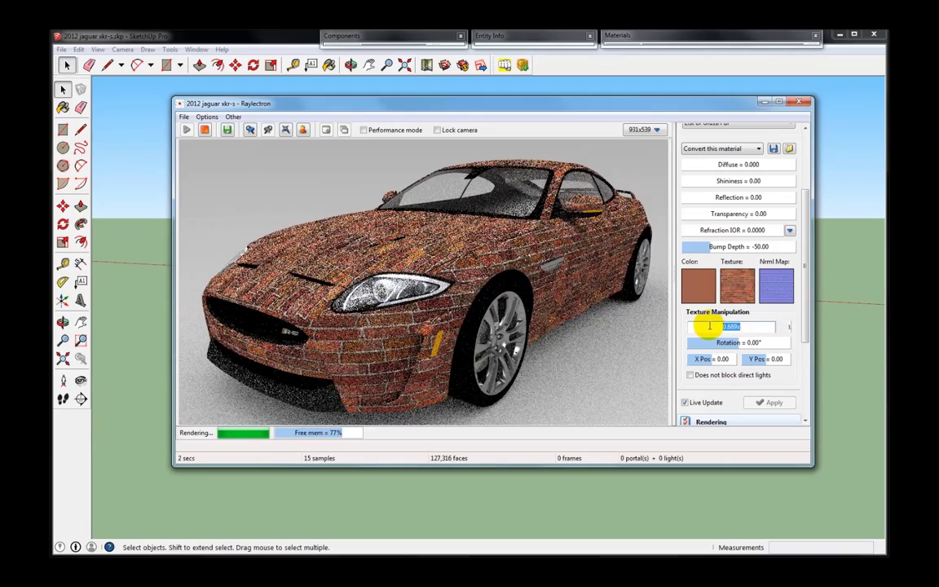
text(0.4)
key(Return)
click(520, 267)
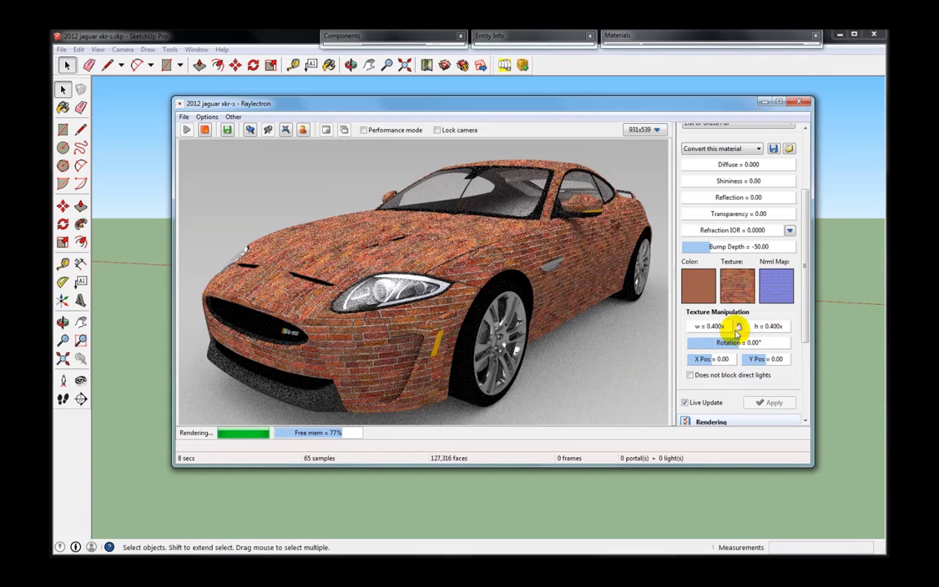
- Unlink the brick texture's width and height, and set only the height to 1x
double_click(767, 328)
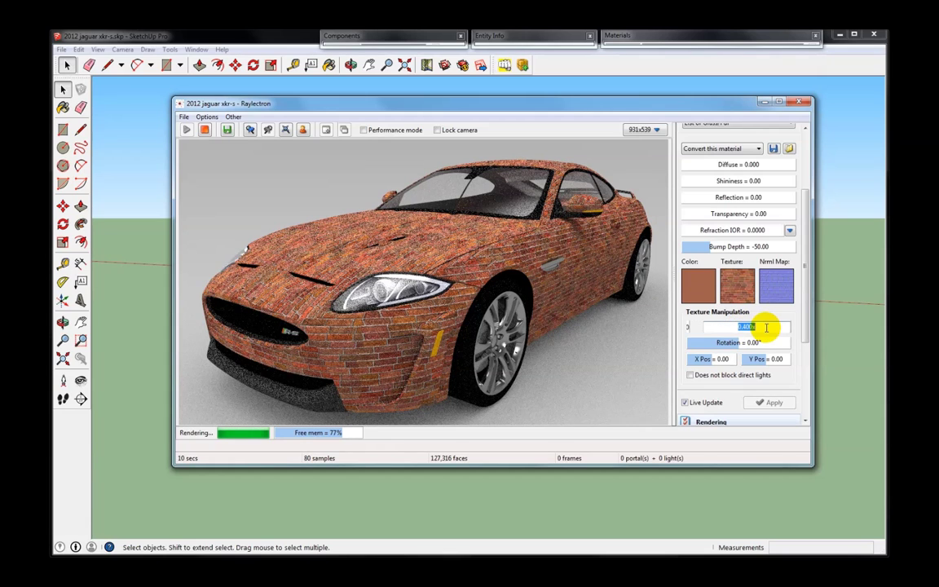
text(1)
key(Return)
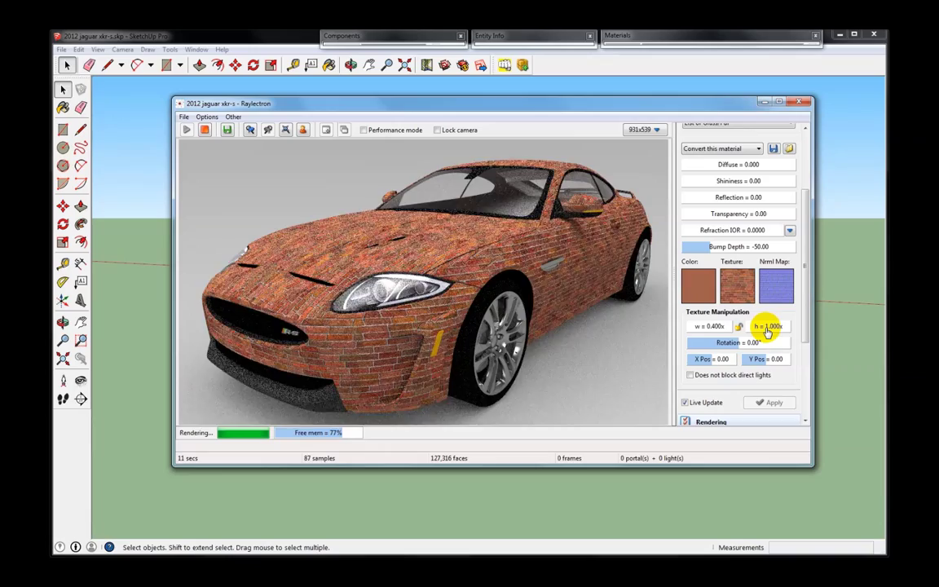
click(386, 345)
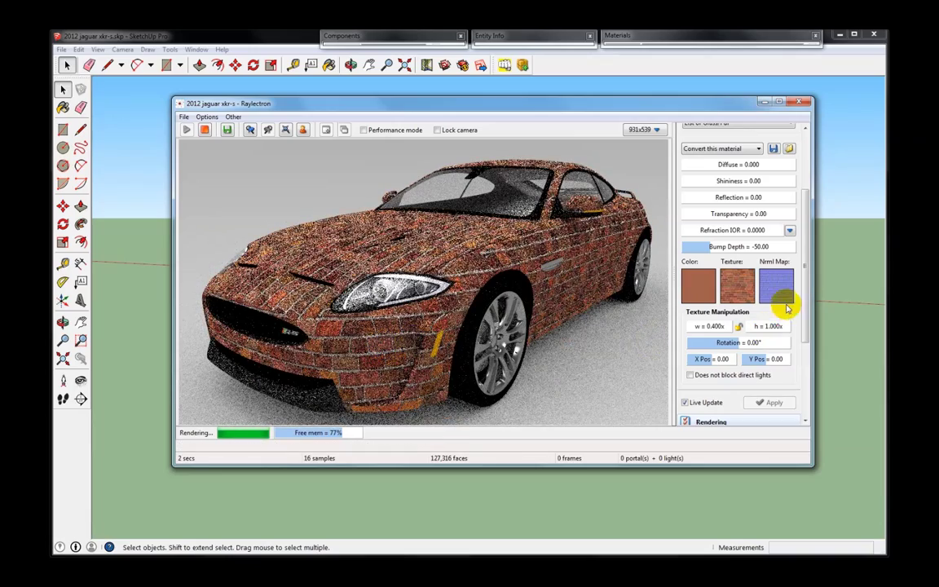
- Set both the height and the width of the brick texture to 1x
double_click(770, 326)
text(1)
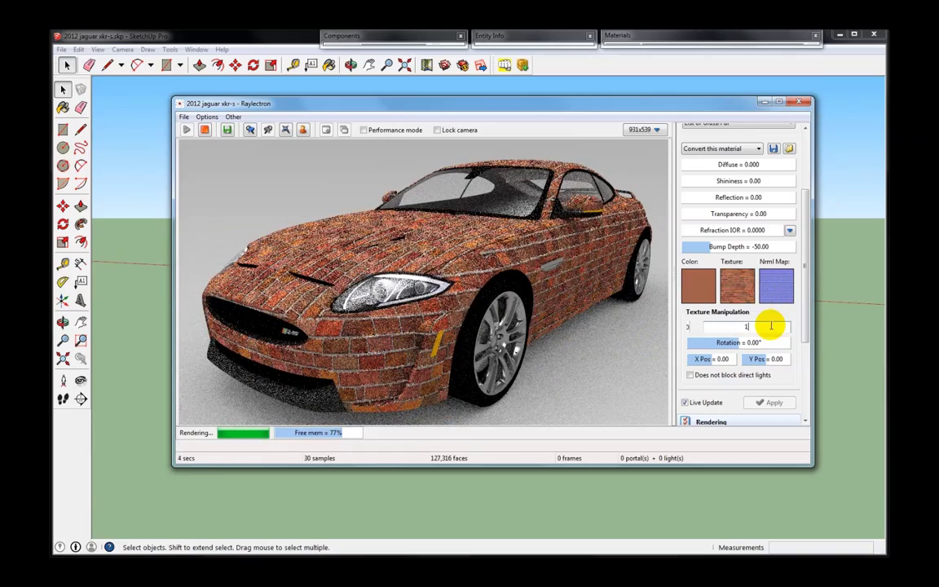
key(Return)
double_click(712, 327)
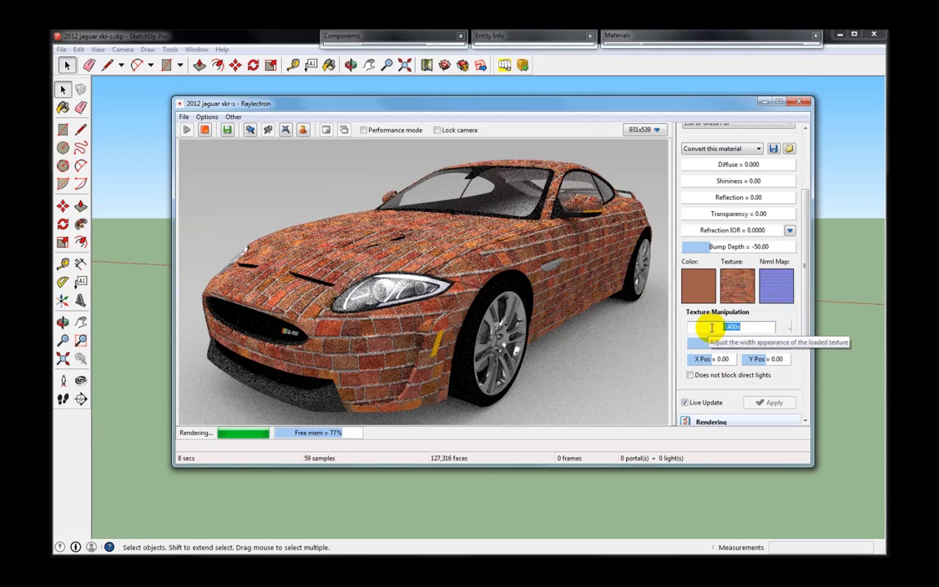
text(1)
key(Return)
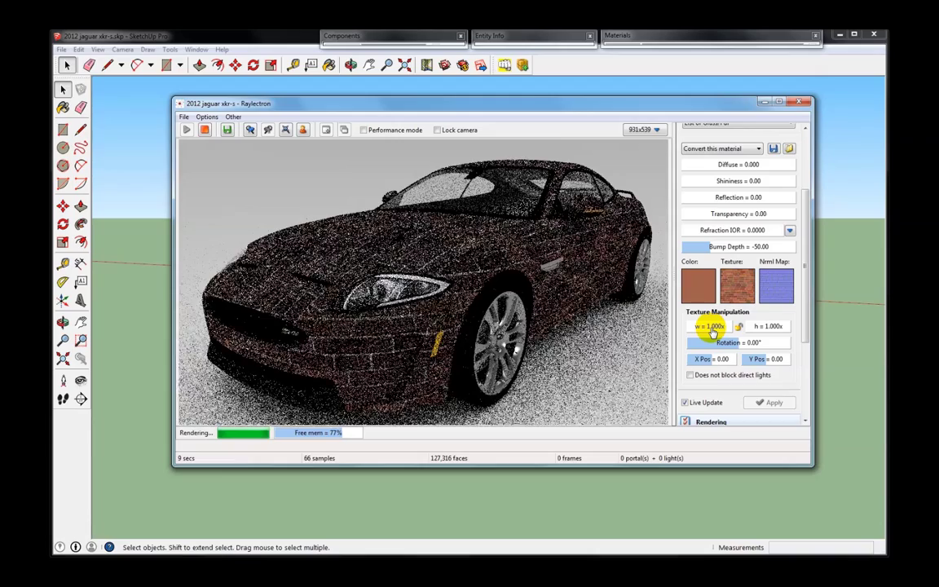
- Try a height of 0.3x for the brick texture on the car body, leaving its width unlinked
click(398, 341)
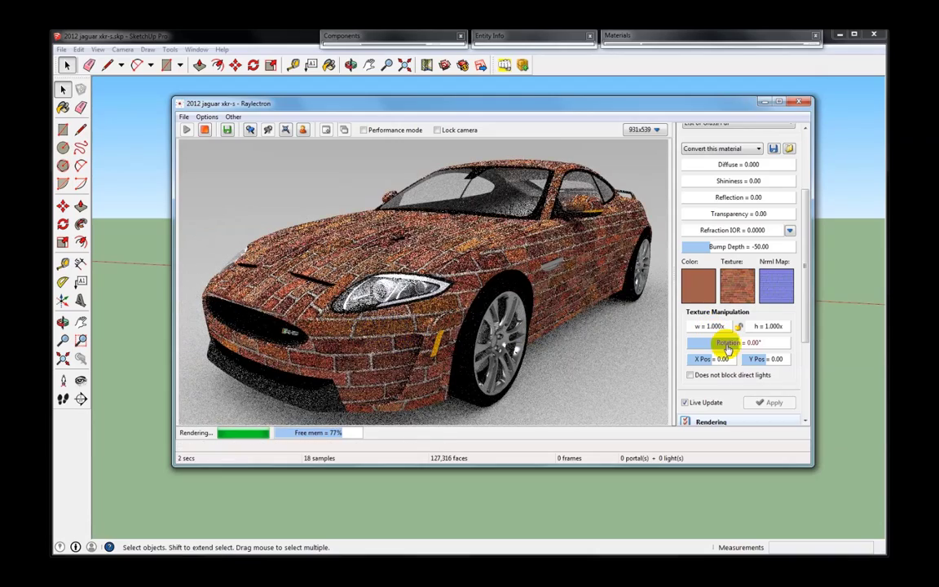
click(771, 326)
click(770, 326)
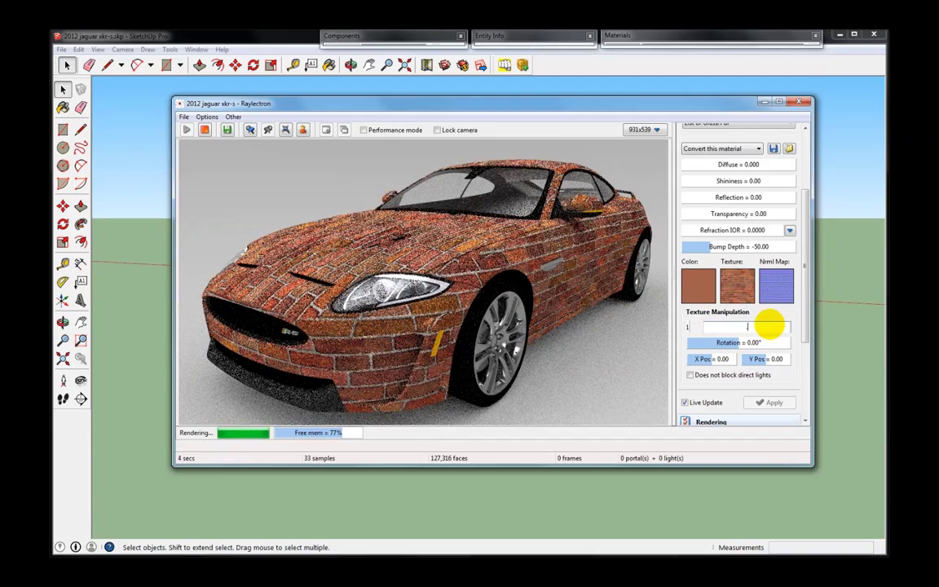
text(0.300x)
key(Return)
click(430, 361)
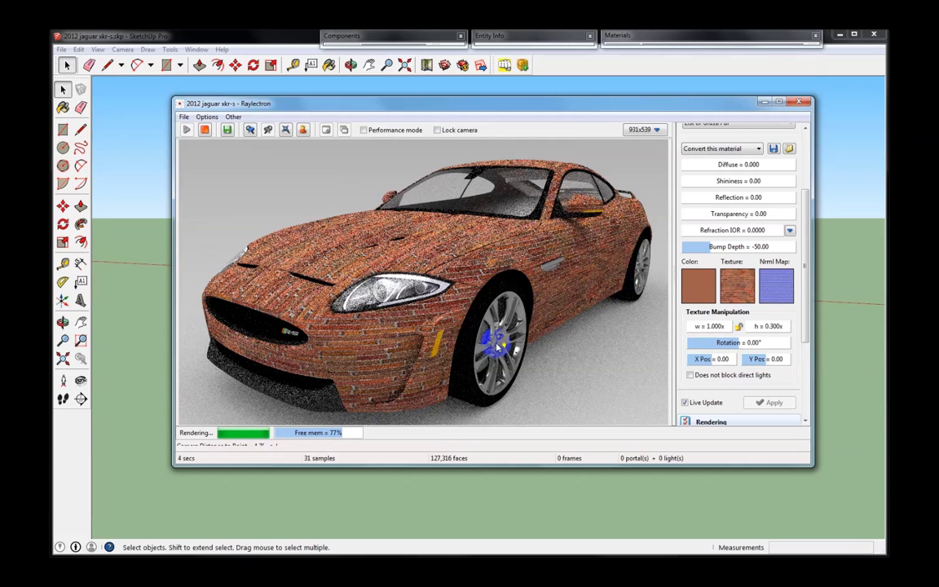
- Set the brick texture's height to 1x and its rotation to 90°
drag(771, 326, 738, 343)
click(738, 342)
text(90)
key(Return)
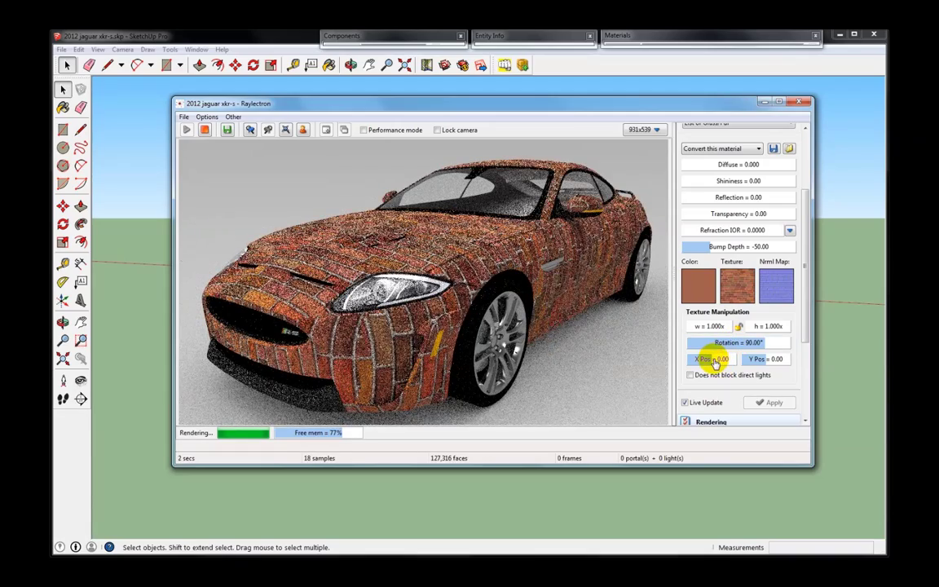
- Shift the brick texture's X position to -0.12 and collapse the Material Editor section
click(715, 361)
drag(712, 363, 707, 363)
click(755, 359)
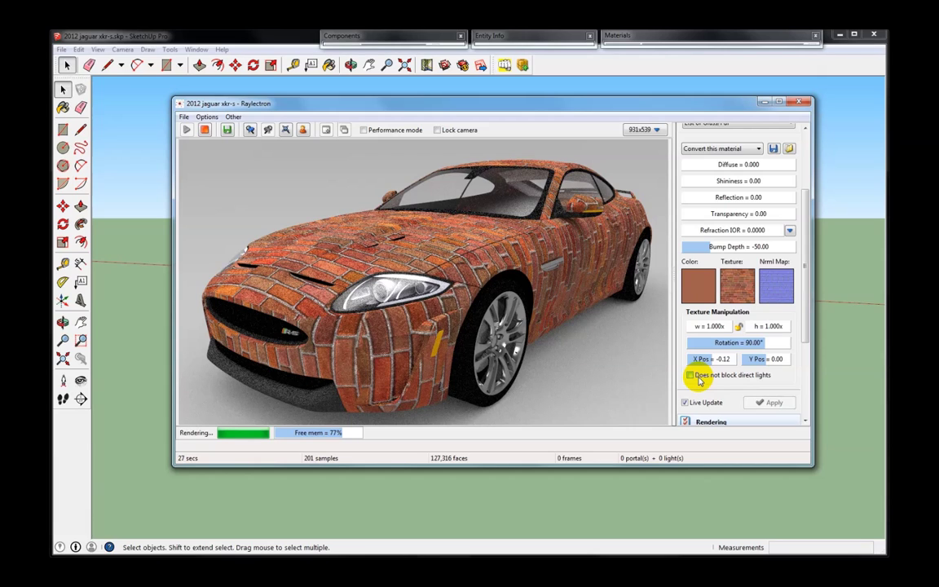
drag(804, 315, 812, 216)
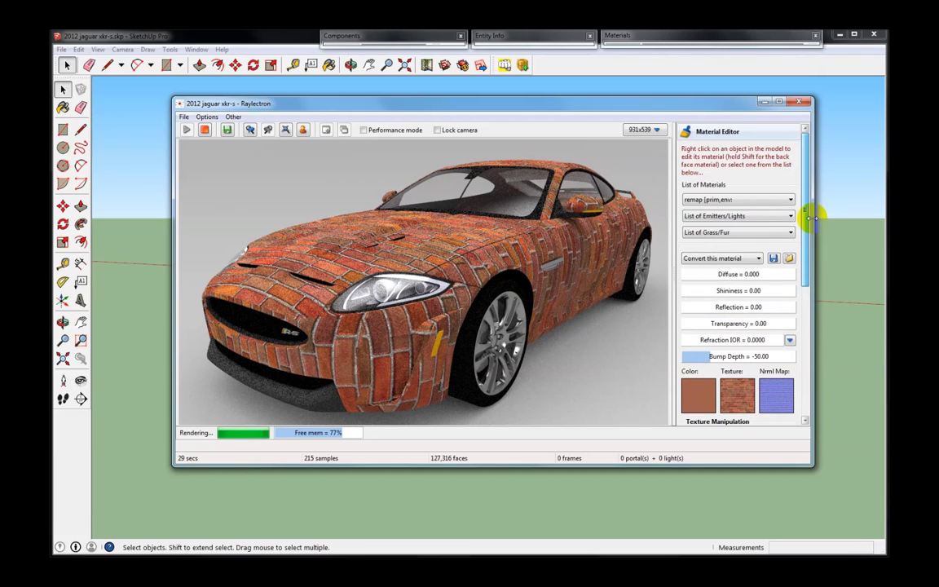
click(728, 131)
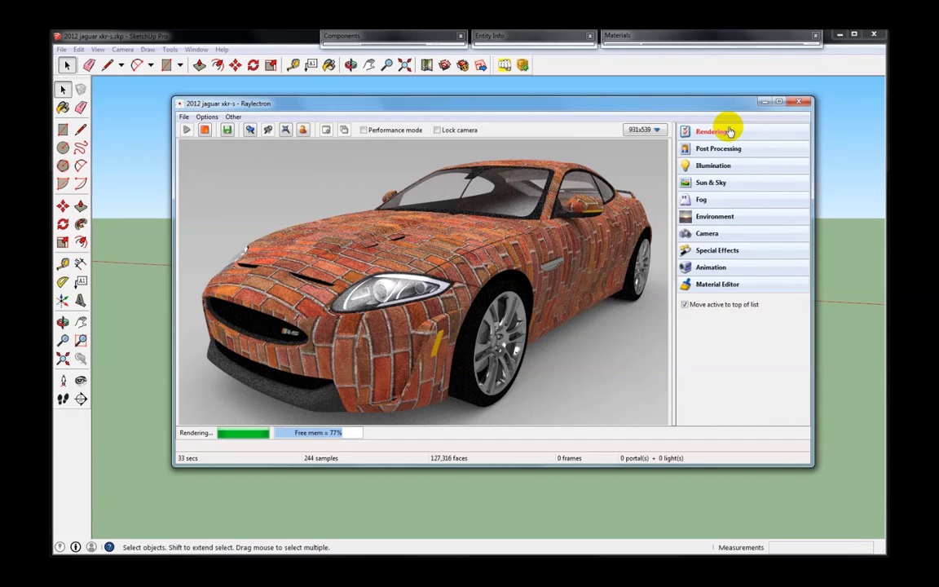